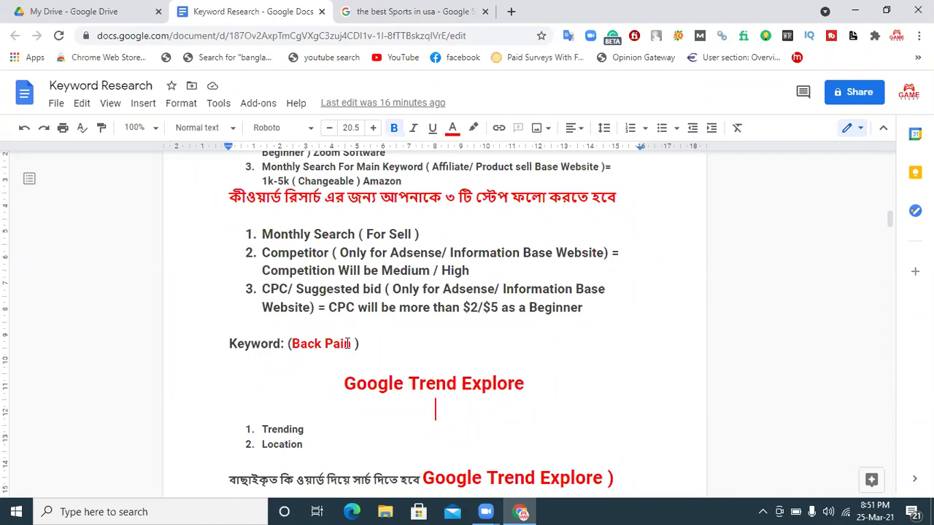
- Create a new blank Google Sheets spreadsheet from Google Drive
click(510, 12)
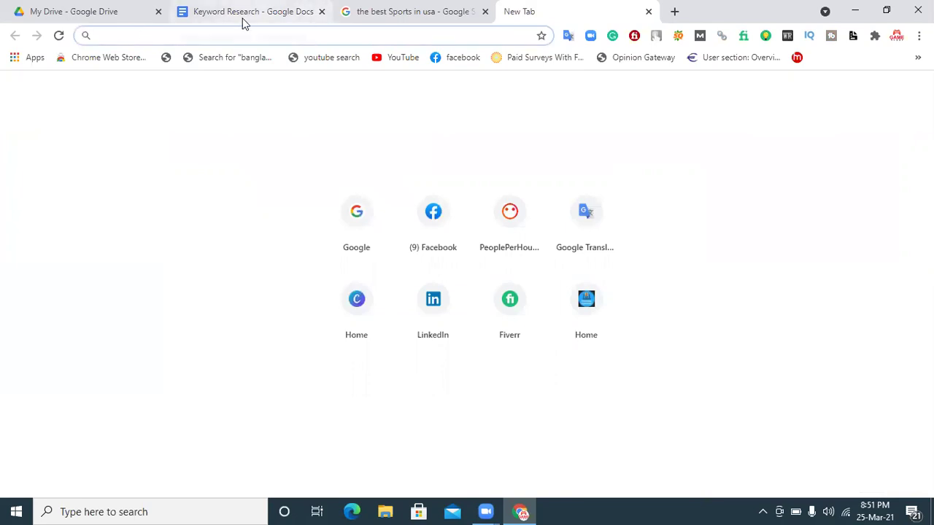
click(73, 11)
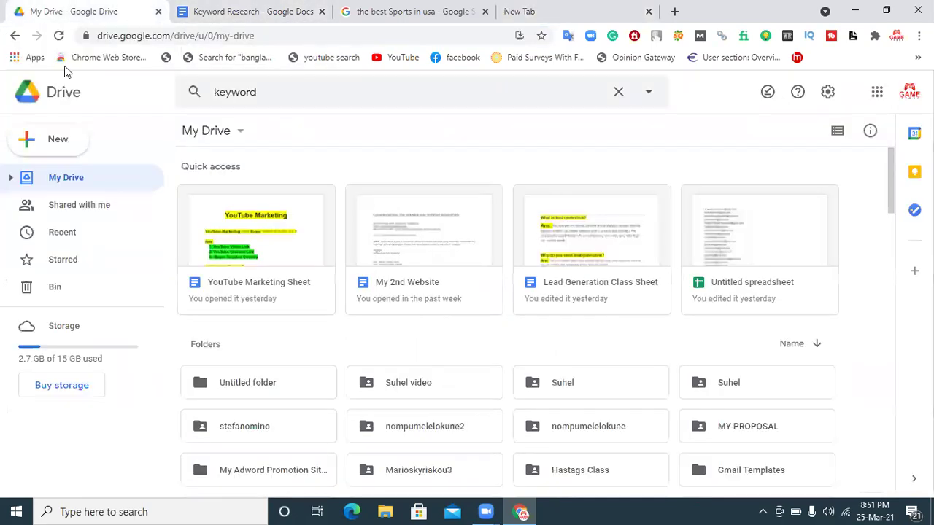
click(54, 151)
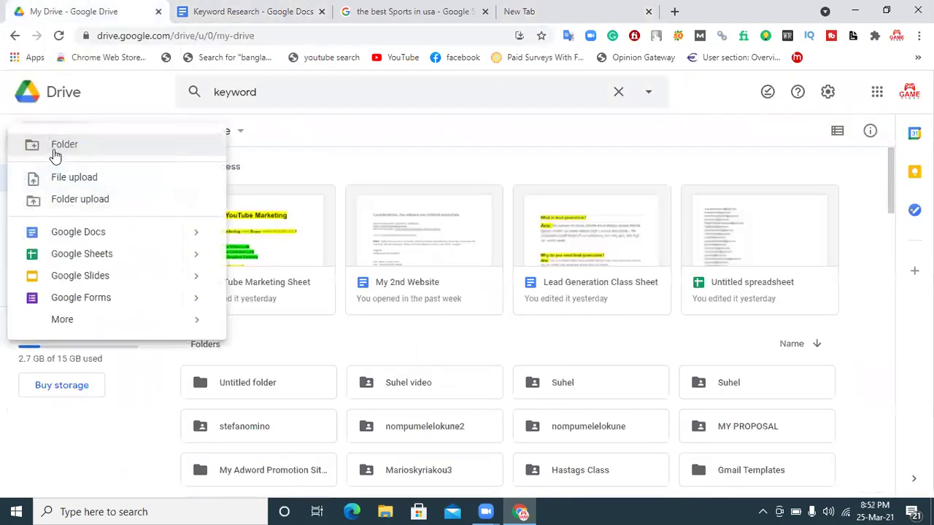
click(77, 255)
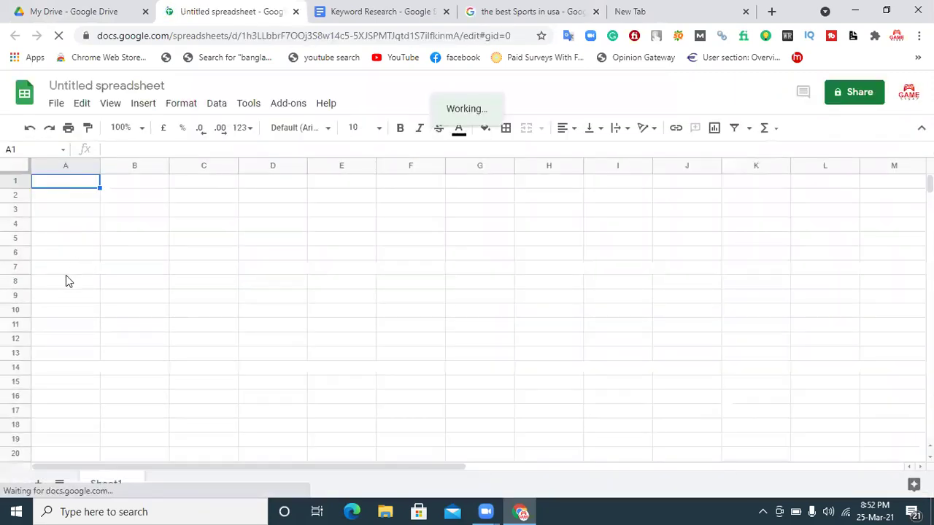
click(117, 86)
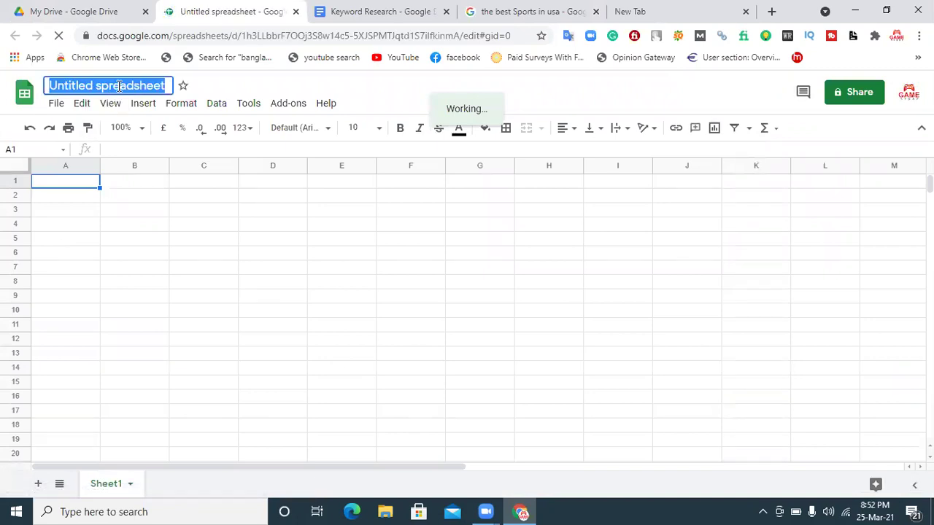
- Enter the column headings "Keyword Name" in A1 and "Monthly Search" in B1
click(54, 184)
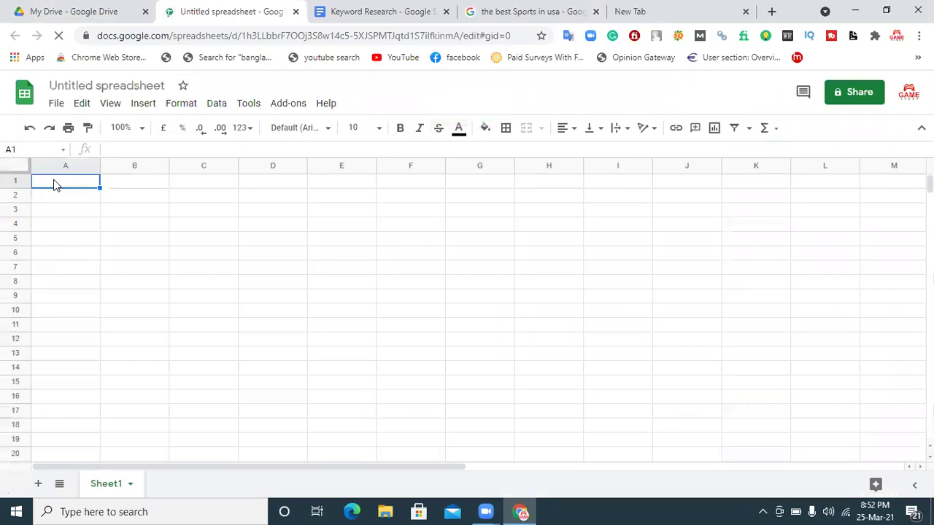
text(Keywo)
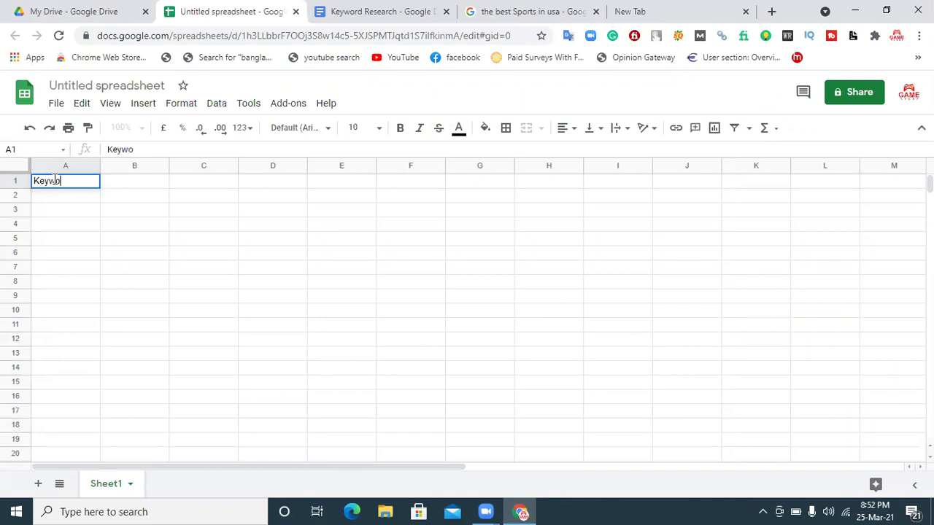
text(rd Name)
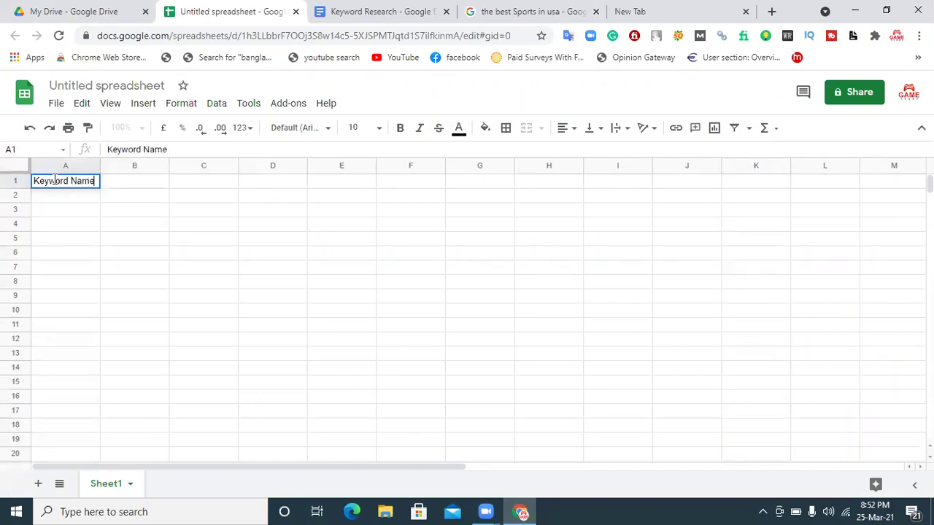
click(128, 205)
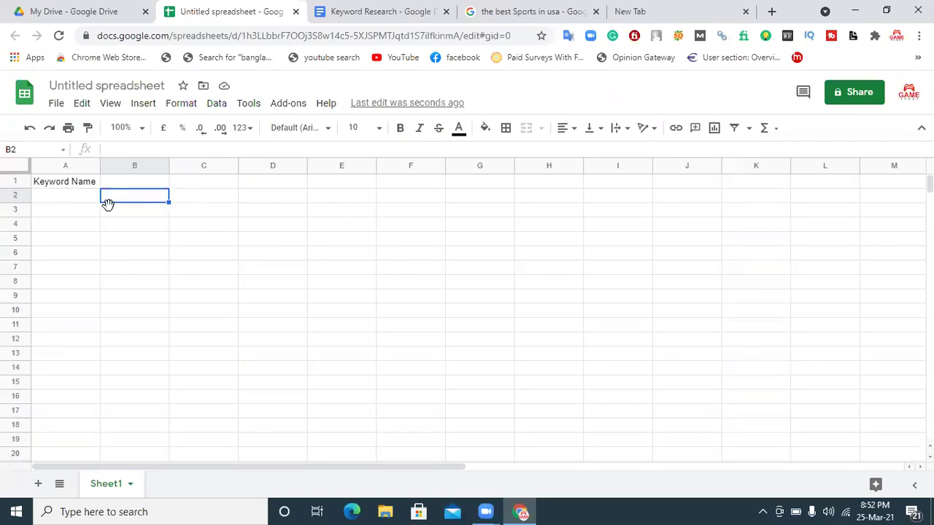
click(66, 197)
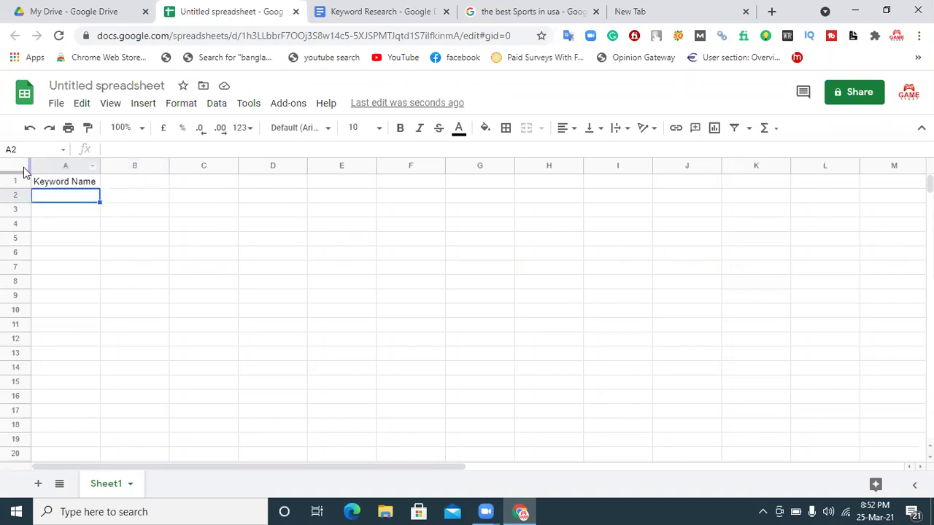
click(123, 185)
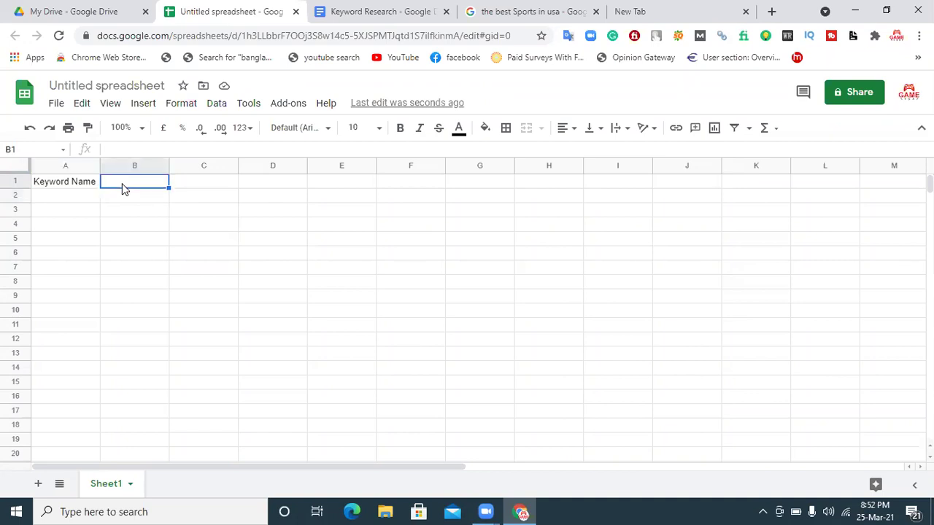
text(Mo)
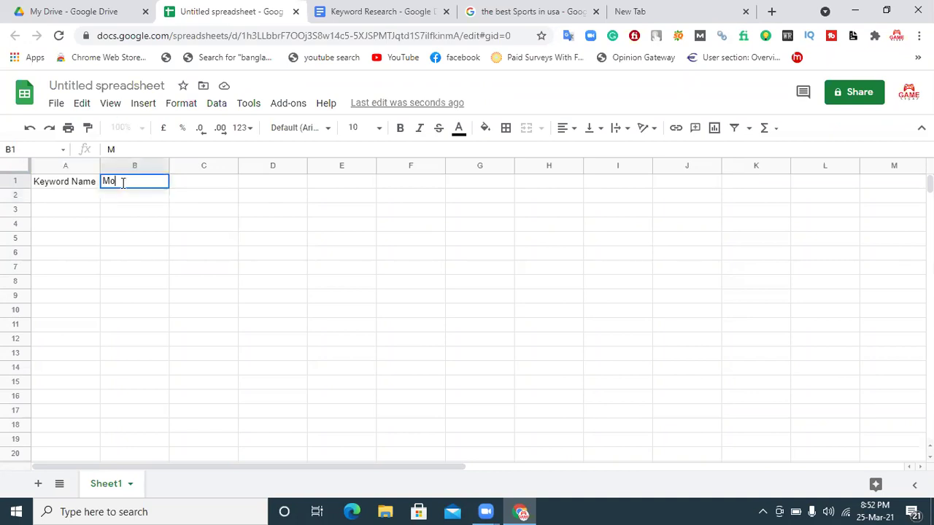
text(nthly Search)
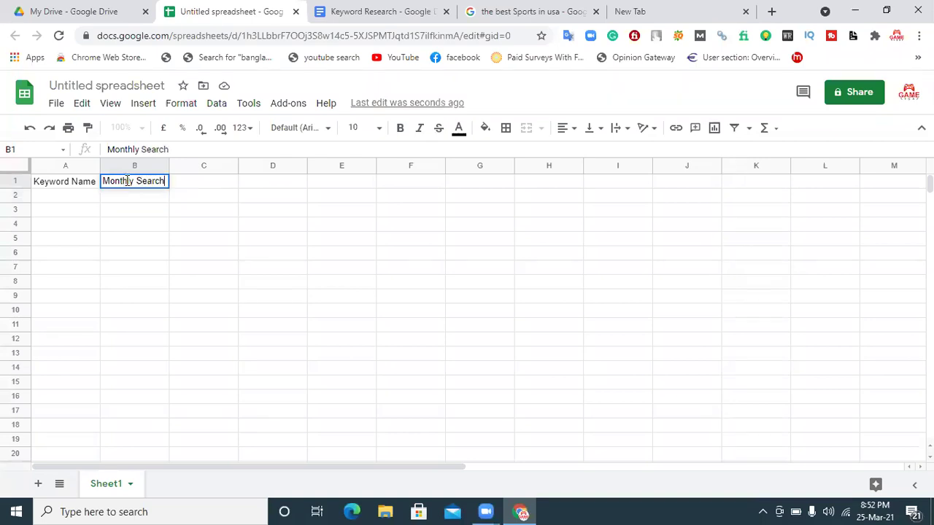
key(Return)
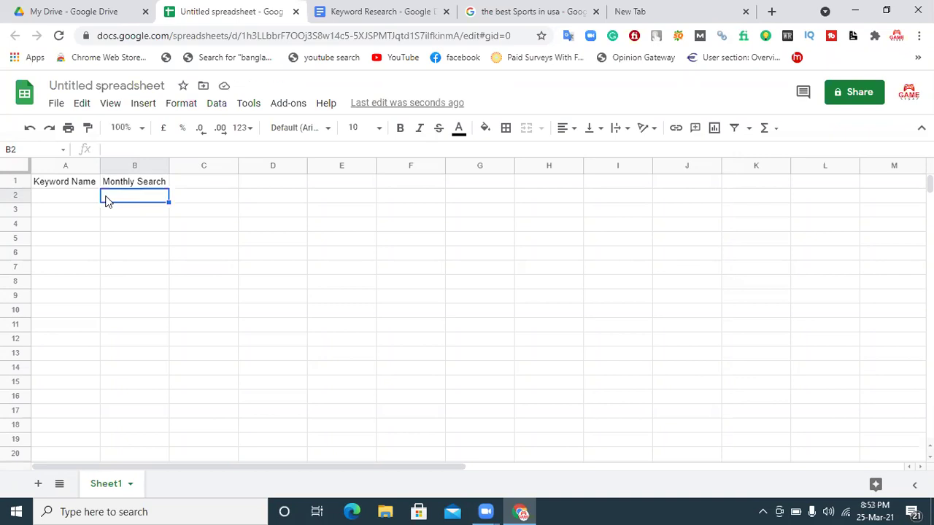
- Enter the column headings "Competetion" in C1 and "CPC" in D1
click(185, 187)
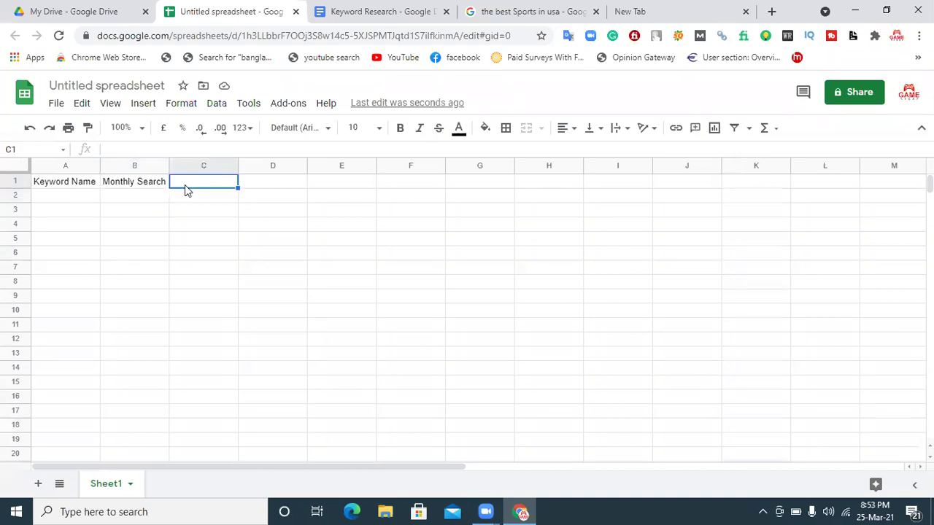
text(Compe)
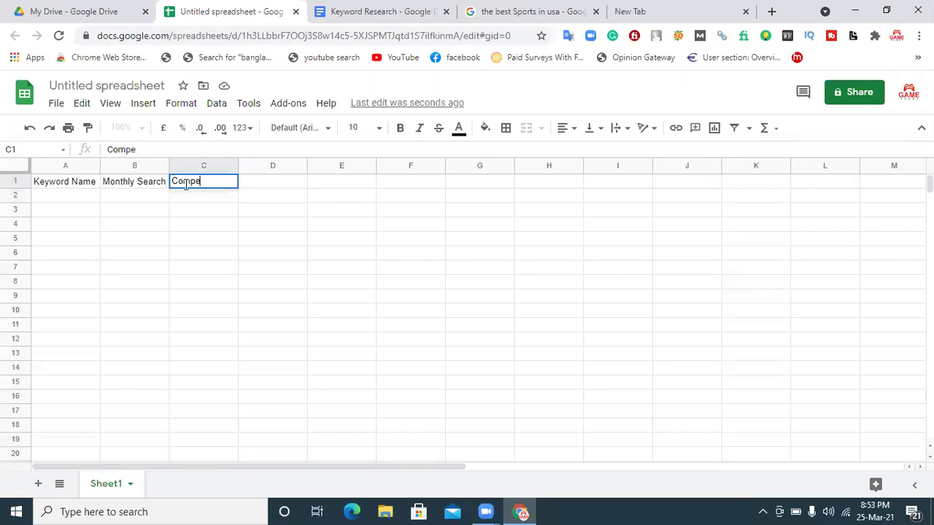
text(tetion)
click(195, 198)
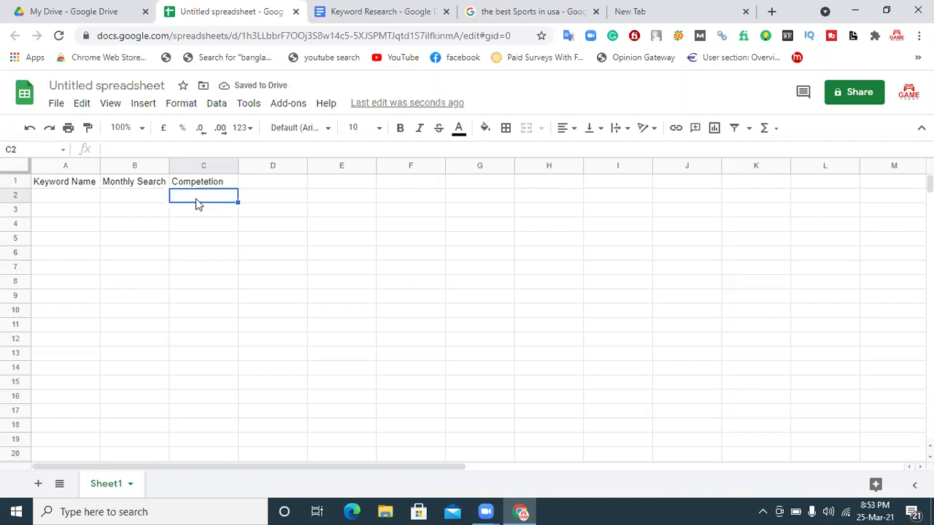
click(270, 185)
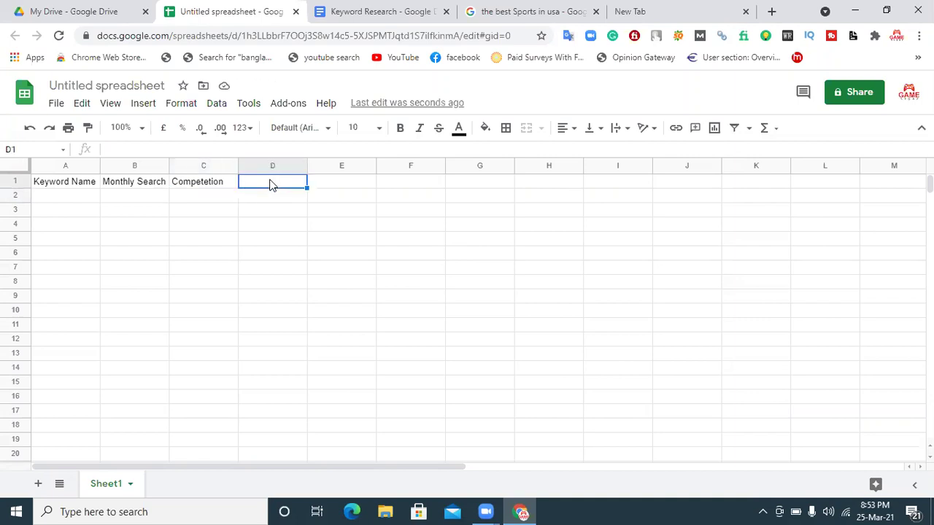
text(CPC)
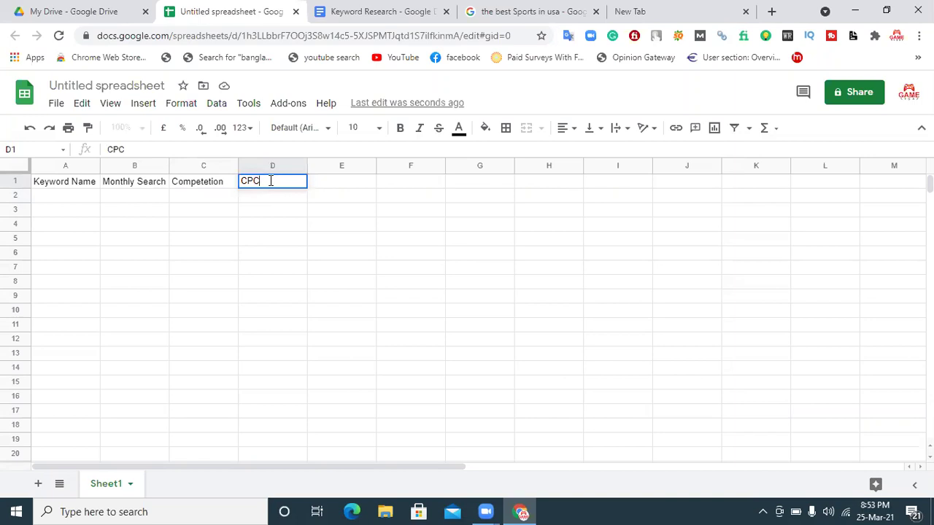
- Enter the column headings "Tranding" in E1 and "Location" in F1
click(345, 185)
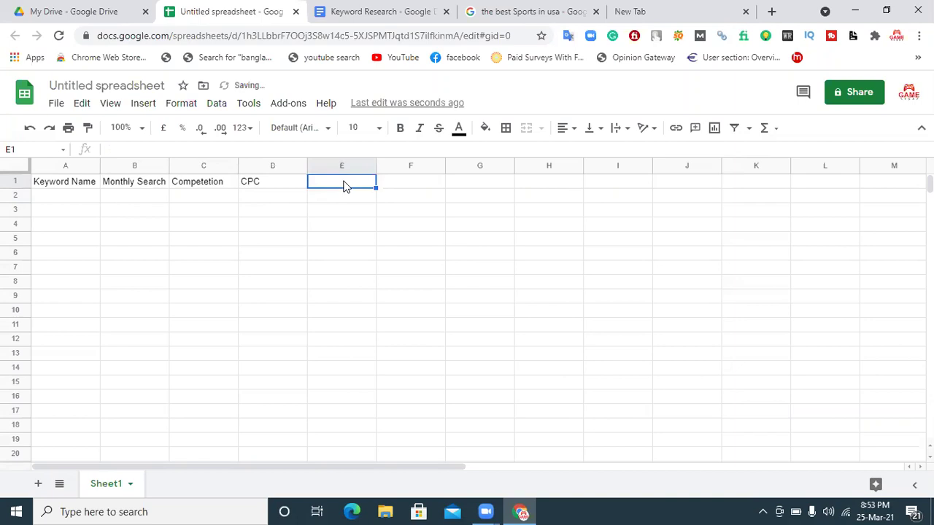
text(T)
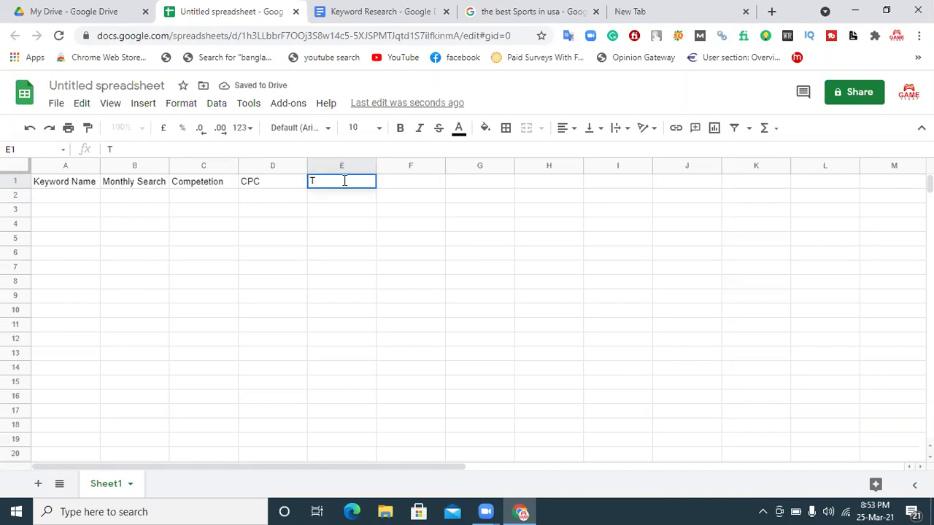
text(randing)
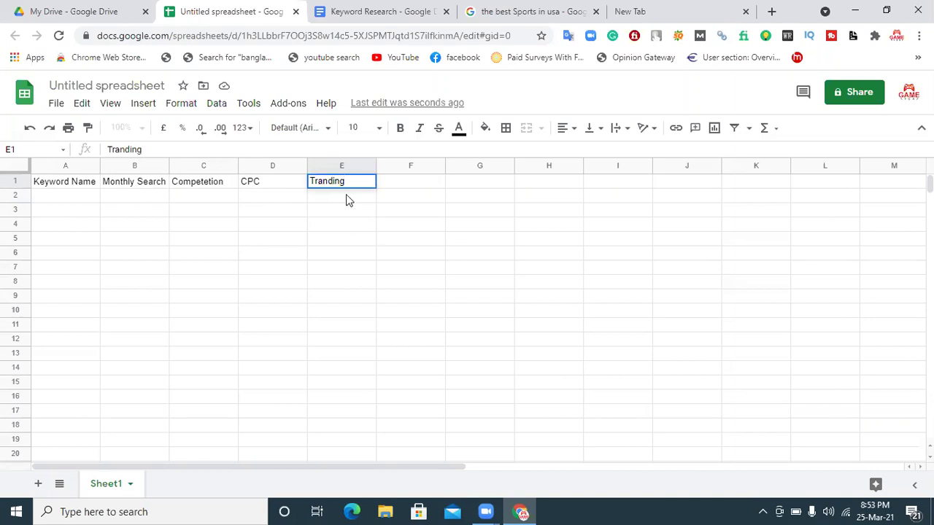
click(346, 195)
click(410, 185)
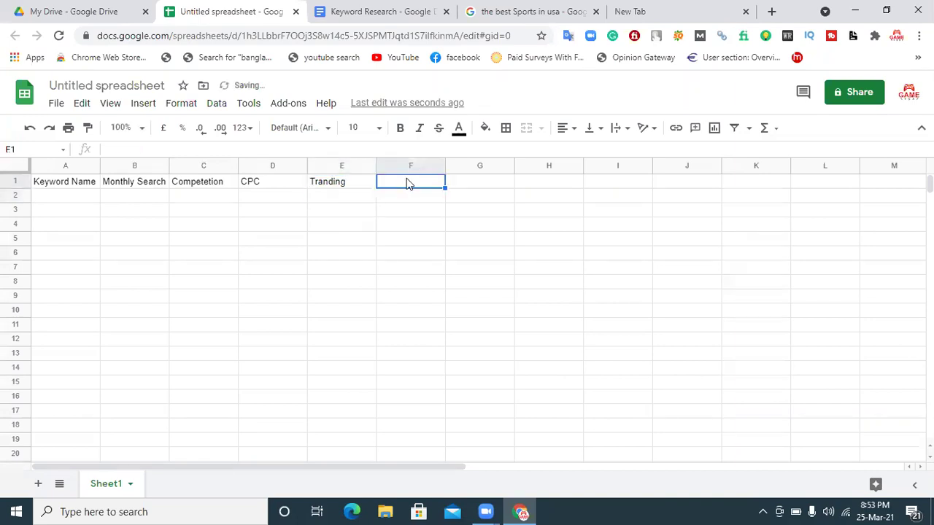
text(Location)
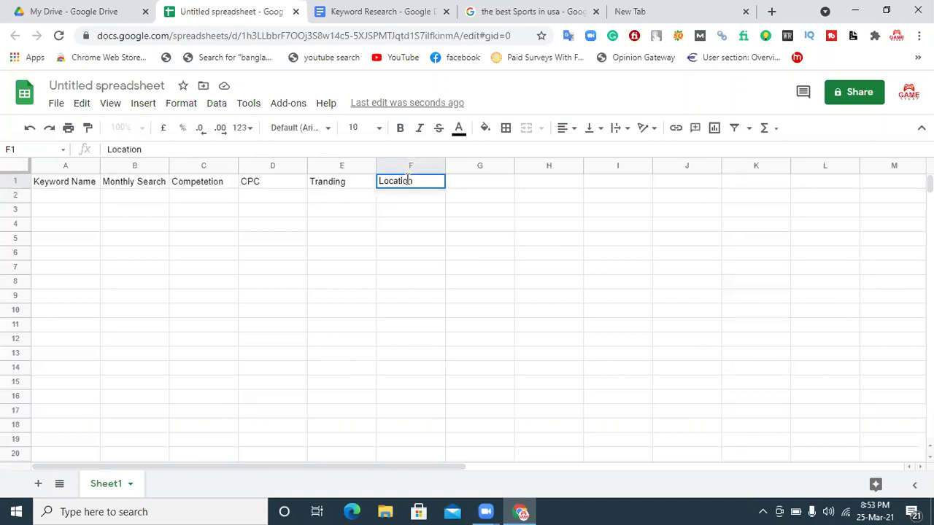
click(400, 194)
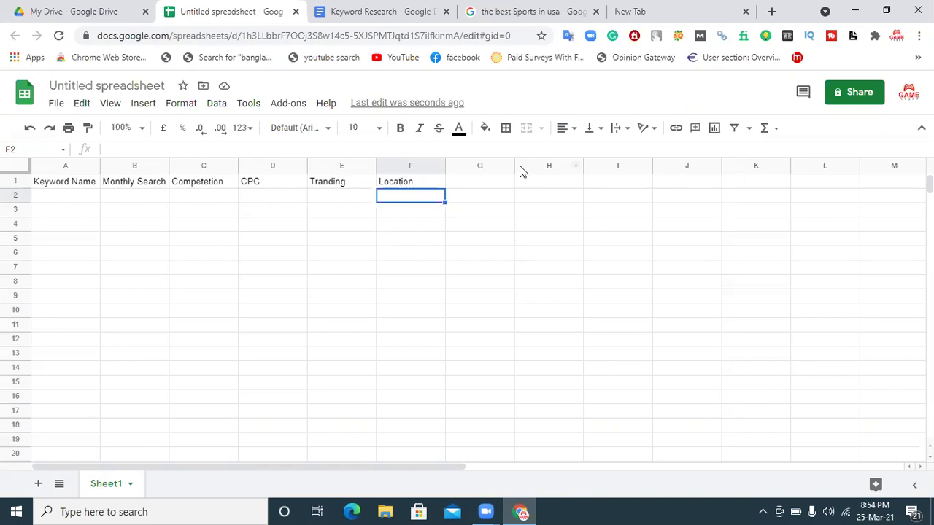
- Enter the column heading "CTR (Click Through Rate )" in G1
click(486, 185)
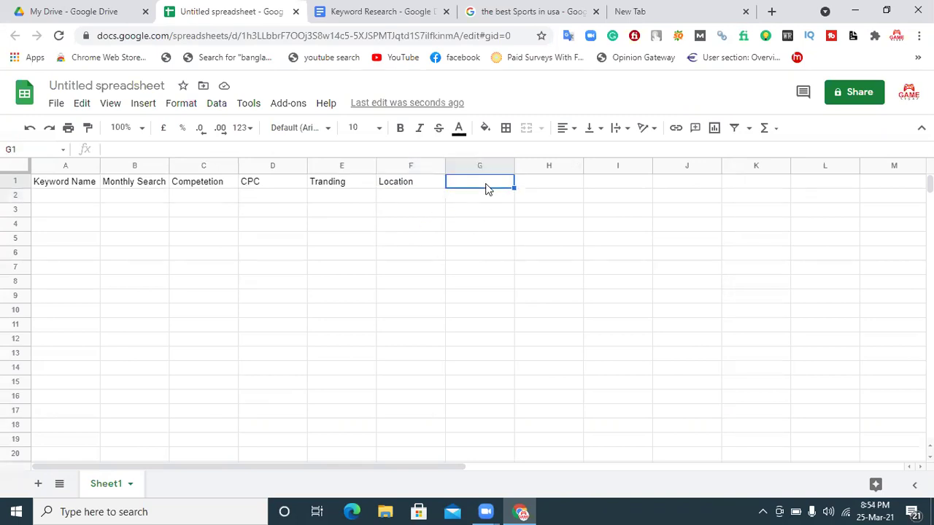
text(CTR)
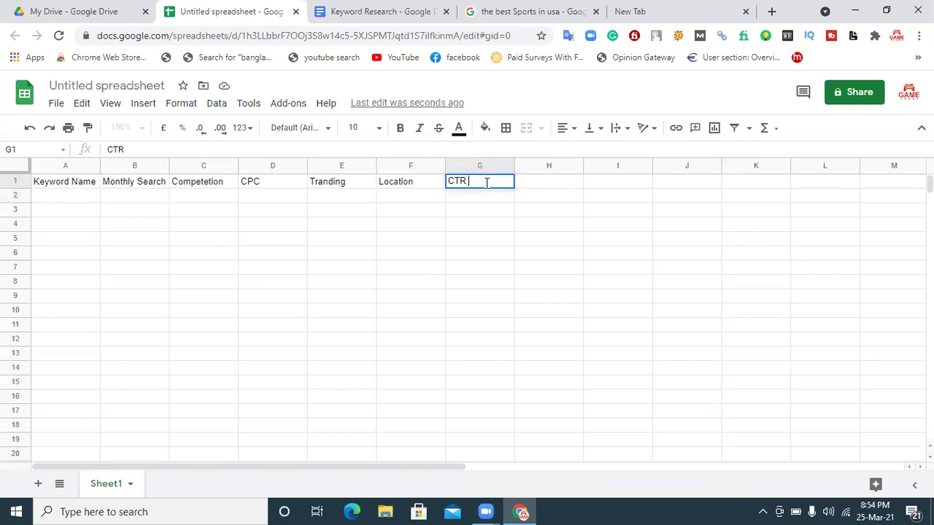
text( (Click Throu)
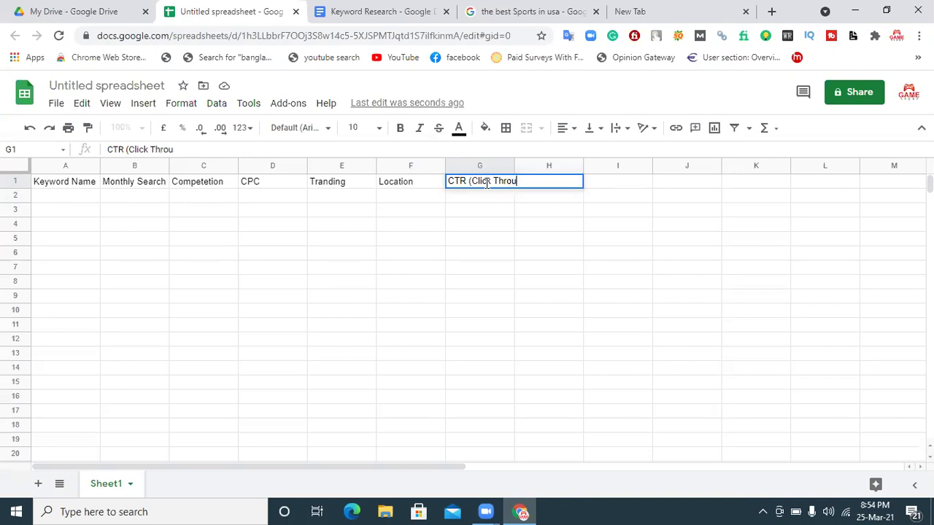
text(gh Rate ))
click(559, 295)
- Enter the column heading "Ranking Difficulty" in H1
click(572, 185)
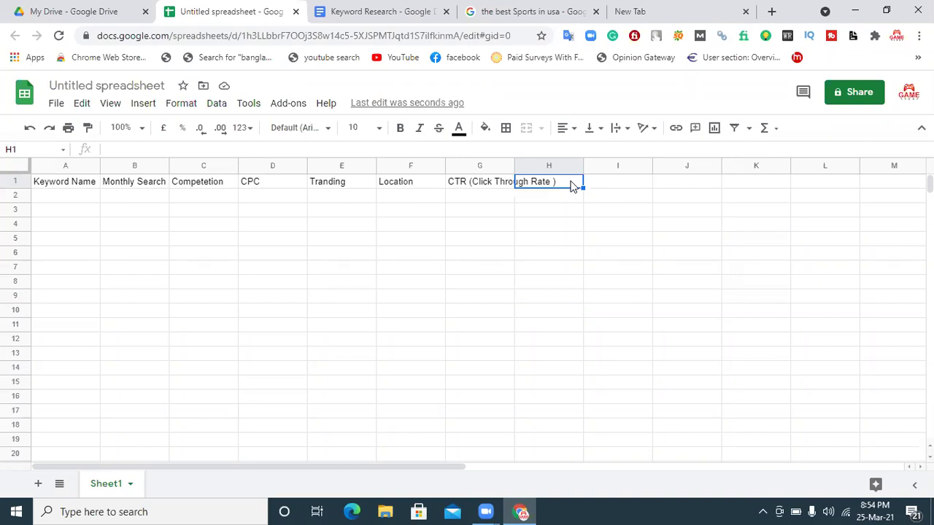
text(Rsnking)
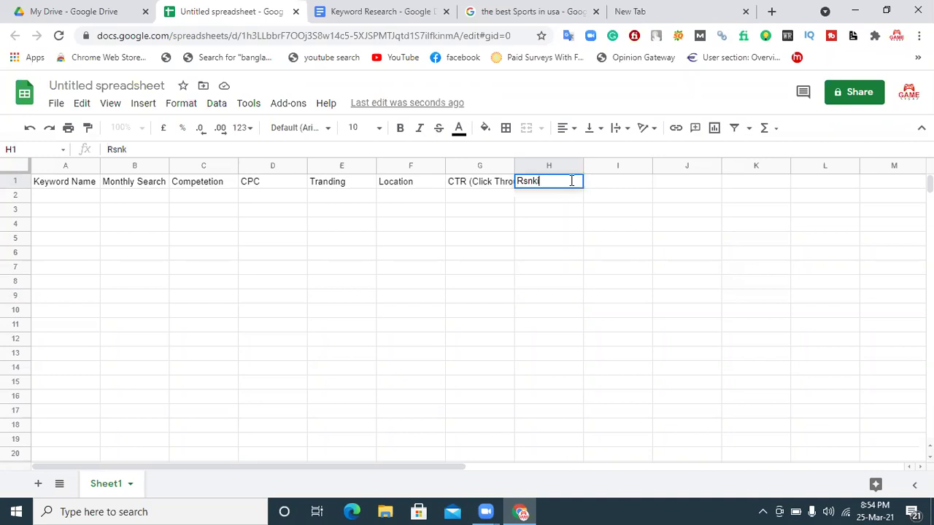
key(BackSpace)
key(BackSpace)
key(BackSpace)
key(BackSpace)
key(BackSpace)
key(BackSpace)
text(anking D)
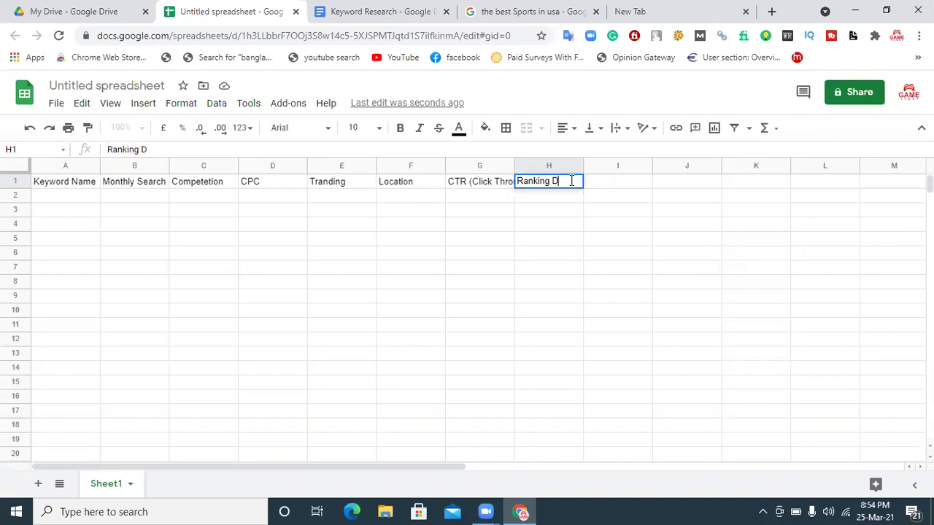
text(ifficulty)
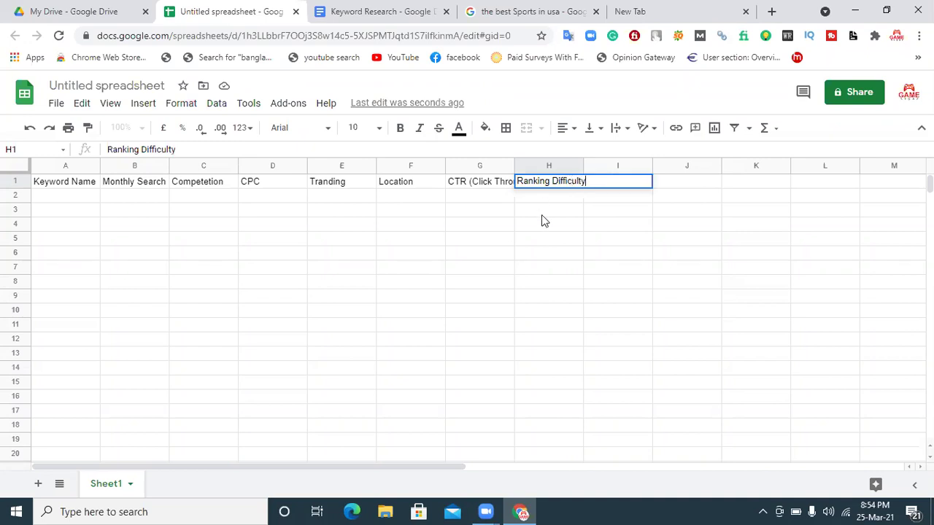
key(Return)
- Enter the column heading "Asvertiser" in I1
click(616, 188)
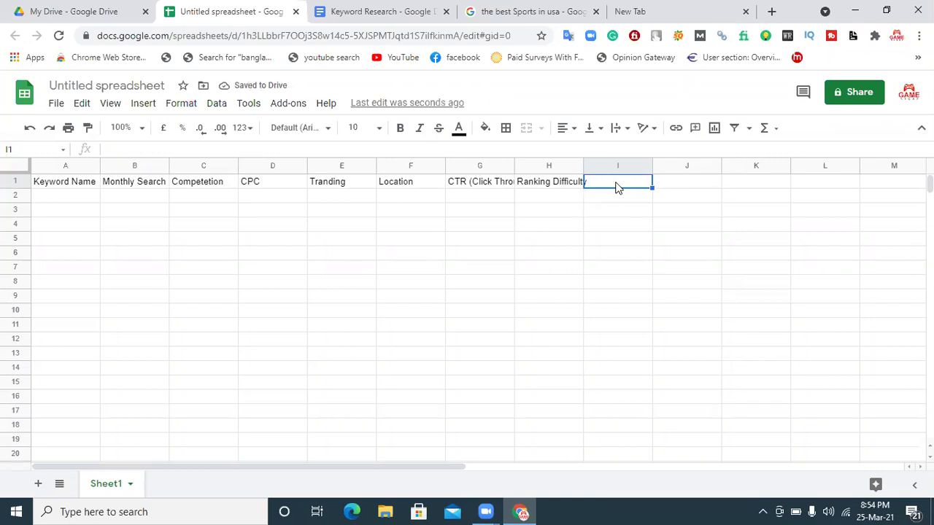
text(As)
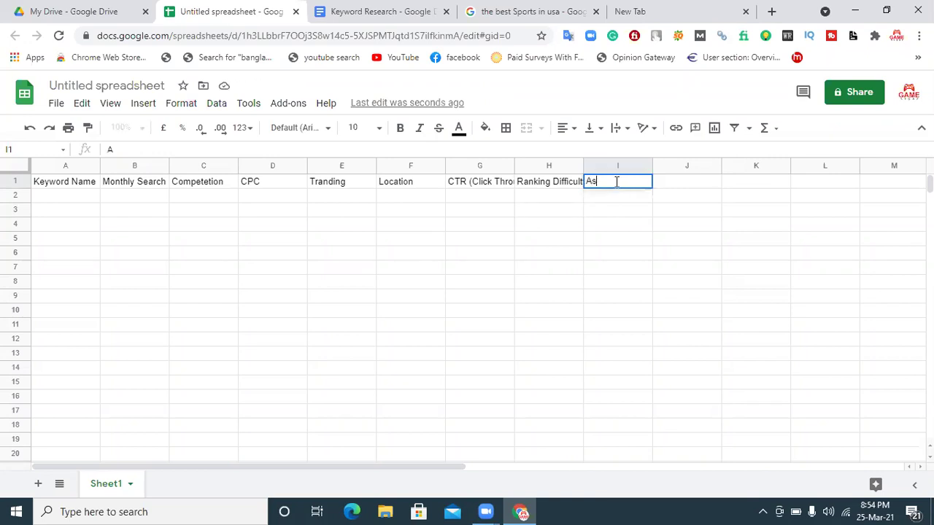
text(vertiser)
click(319, 230)
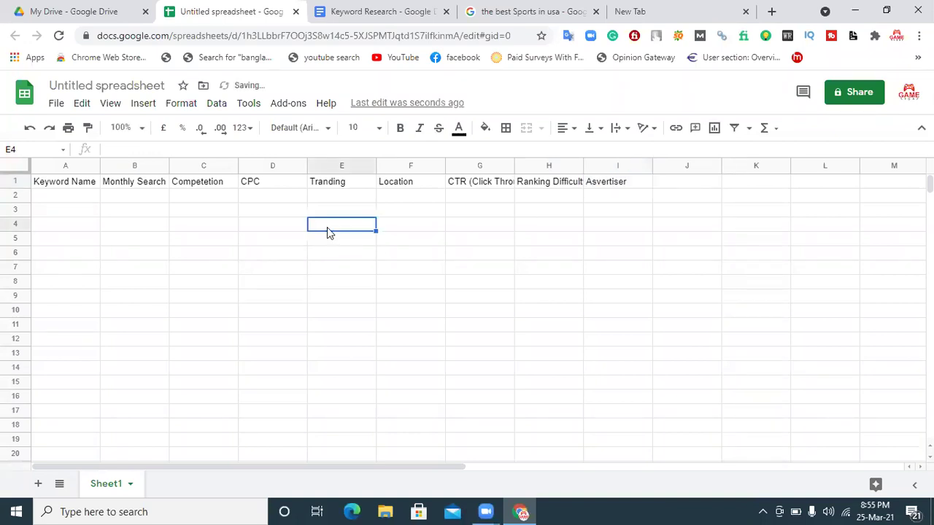
- Enter the column headings "Homepage" in J1 and "Estimeted Earning" in K1
click(671, 187)
text(Home)
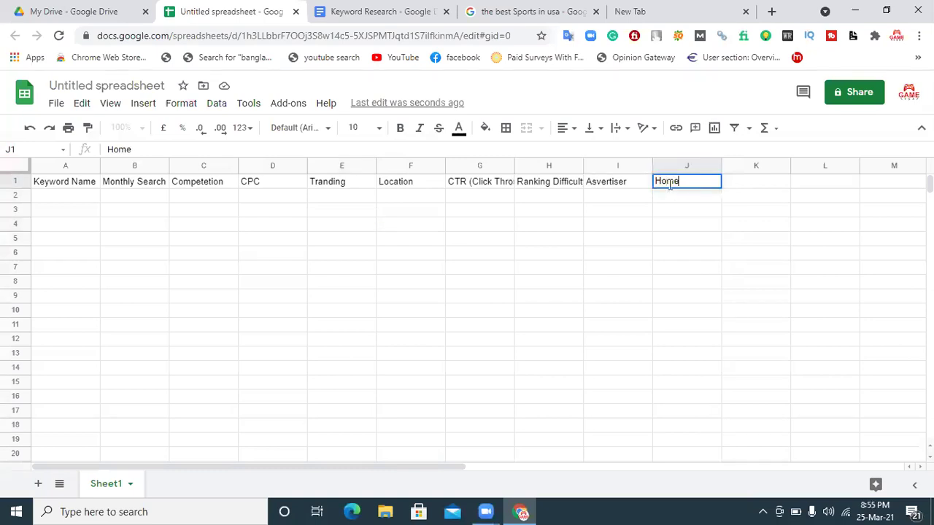
text(page)
click(766, 185)
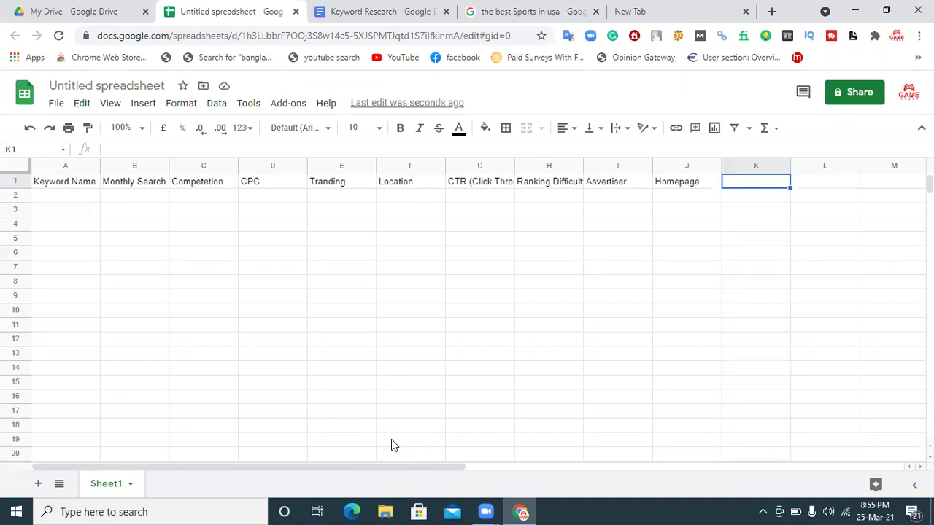
text(Ex)
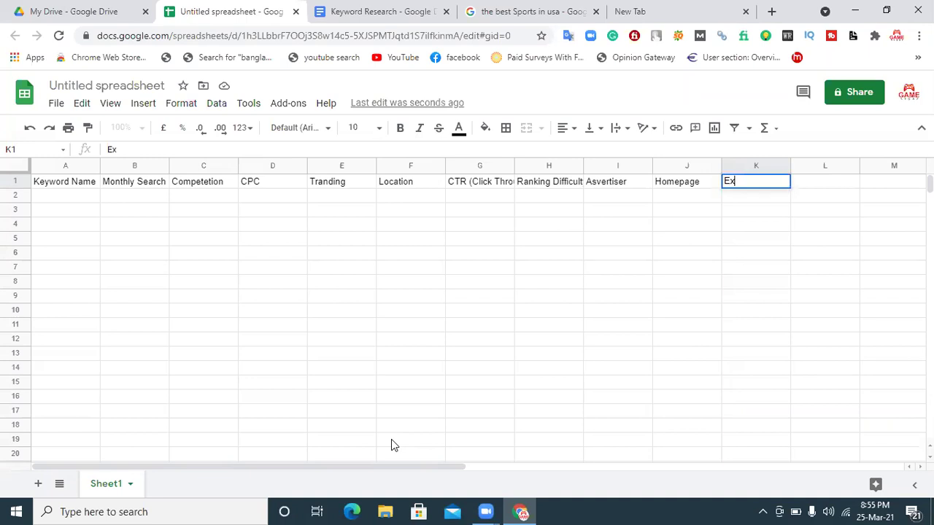
key(BackSpace)
text(stimeted Earning)
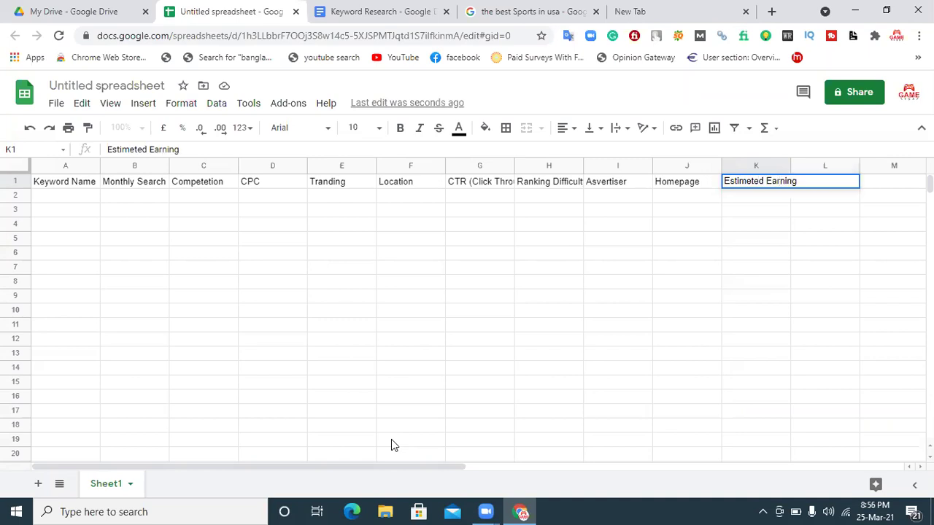
click(457, 454)
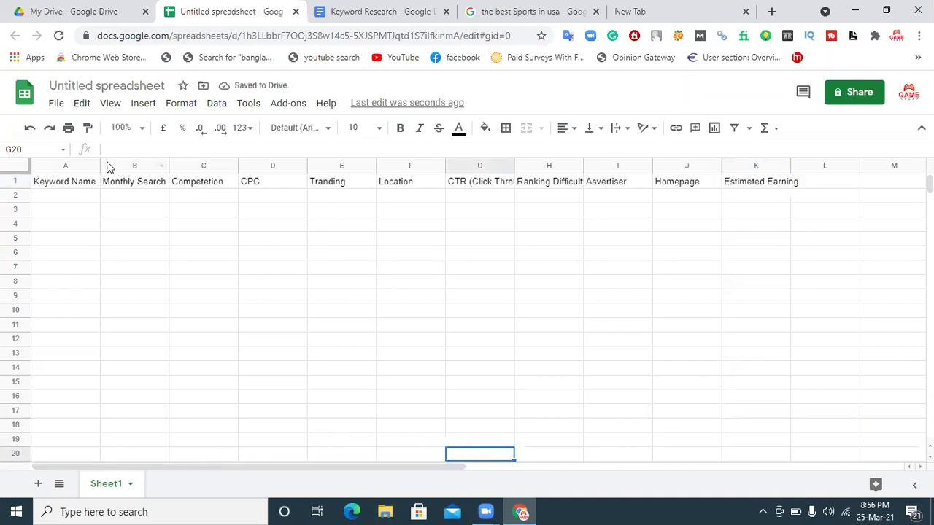
- Widen columns A through F to give the Keyword Name to Location headings more room
drag(121, 160, 295, 166)
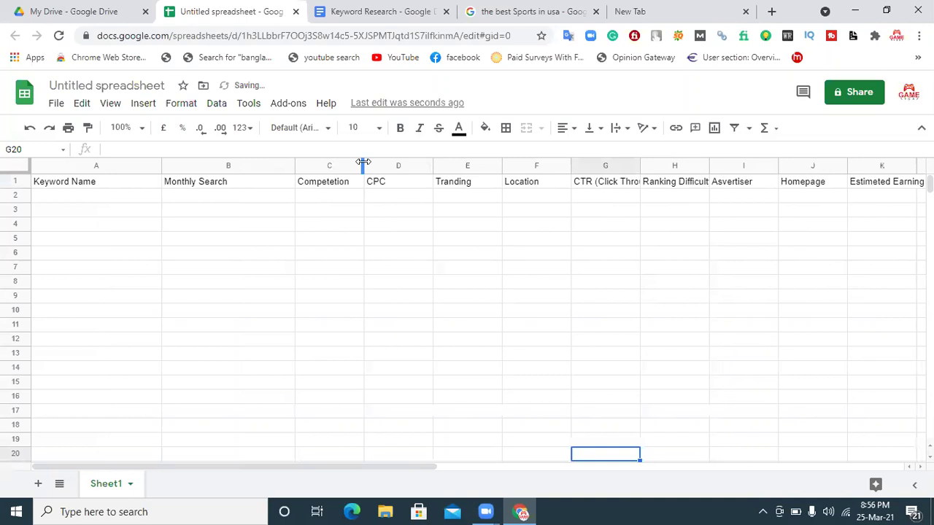
drag(363, 162, 436, 160)
drag(372, 466, 459, 460)
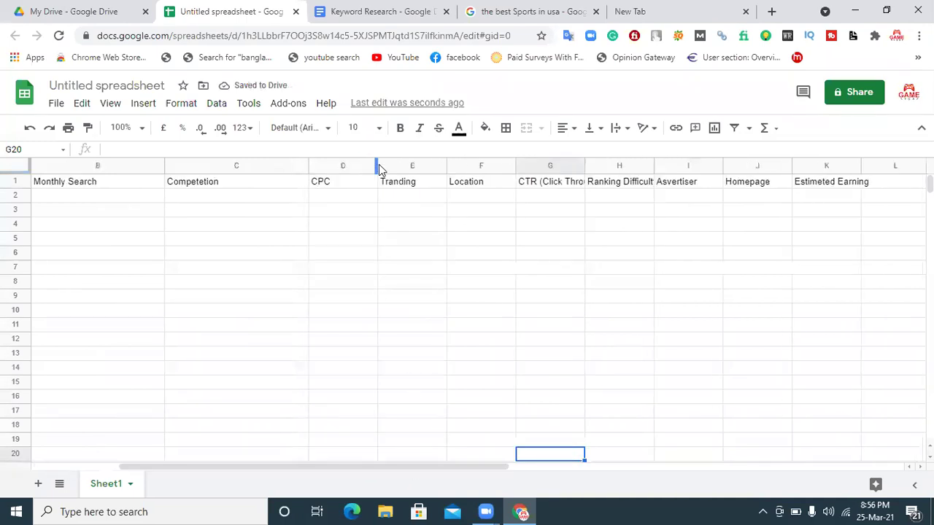
drag(377, 166, 421, 166)
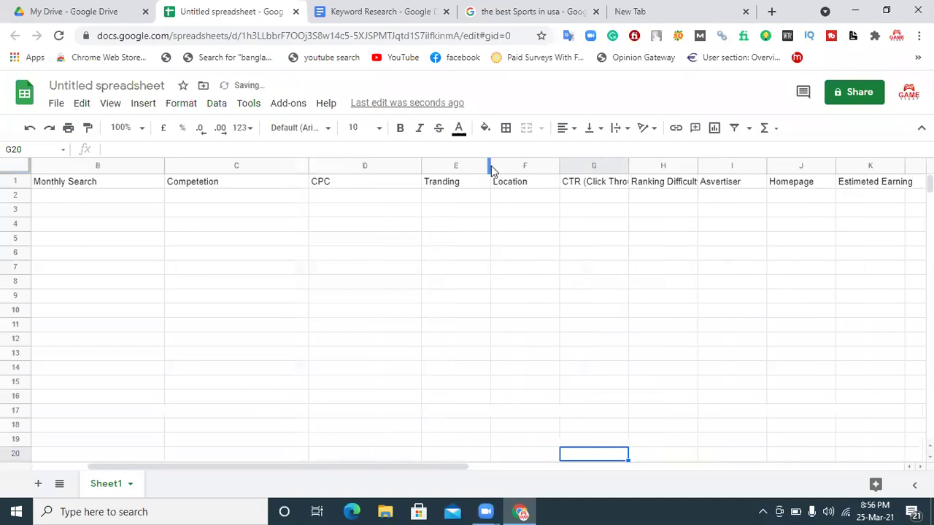
drag(491, 165, 555, 165)
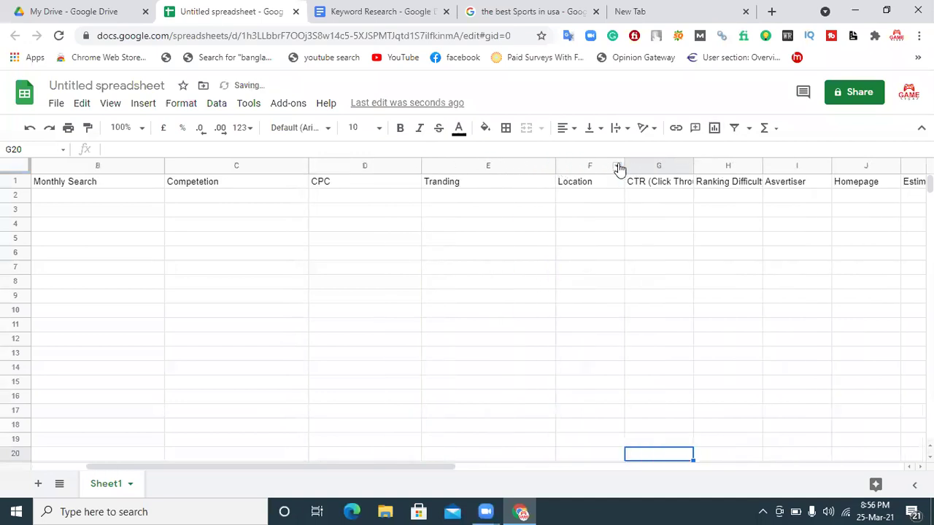
drag(623, 165, 674, 164)
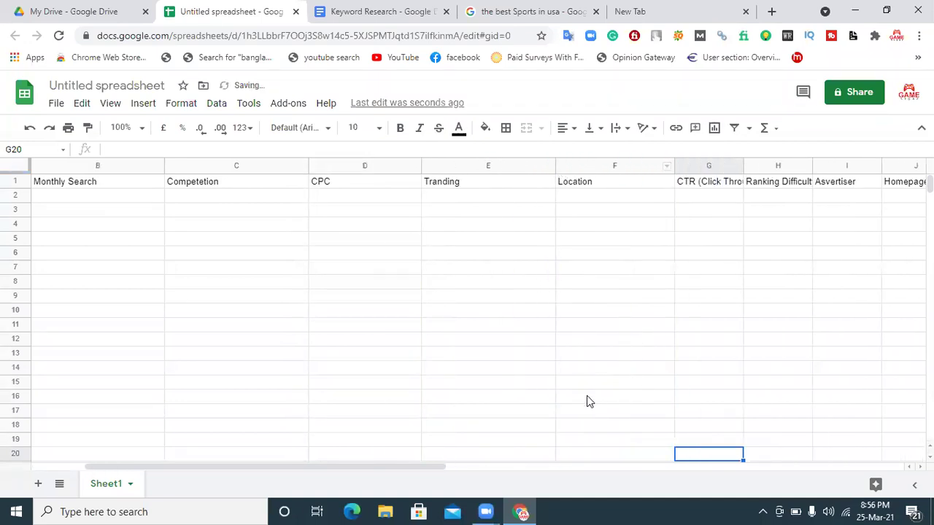
- Widen columns G through J to give the CTR, Ranking Difficulty, Asvertiser and Homepage headings more room
drag(400, 470, 533, 445)
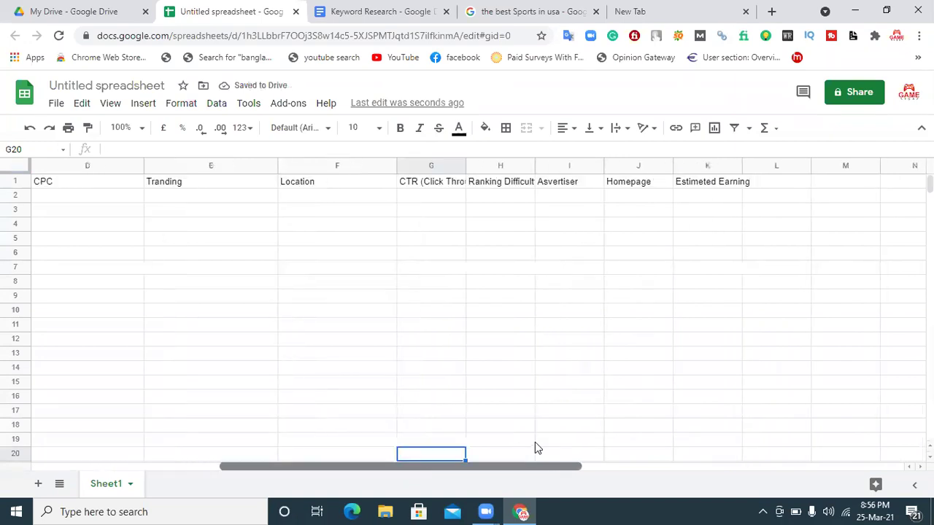
drag(463, 162, 576, 163)
drag(646, 164, 741, 168)
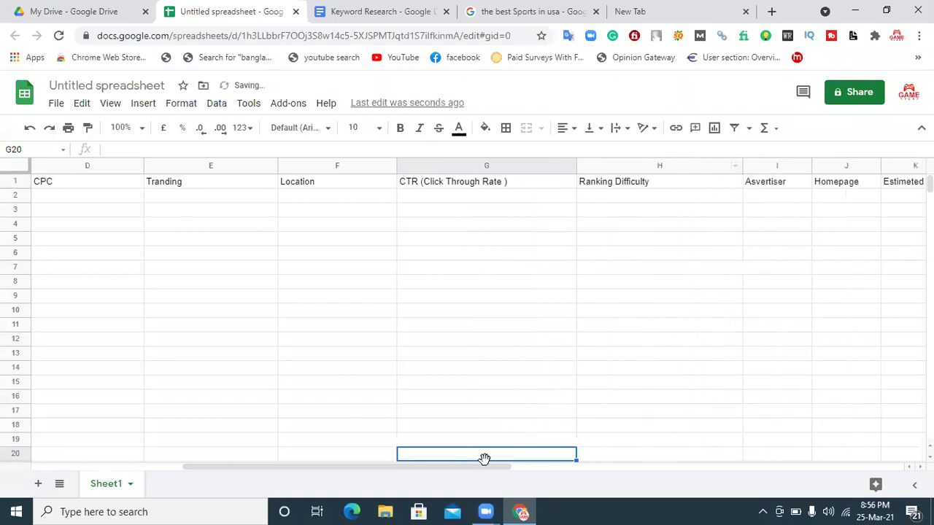
drag(478, 469, 583, 467)
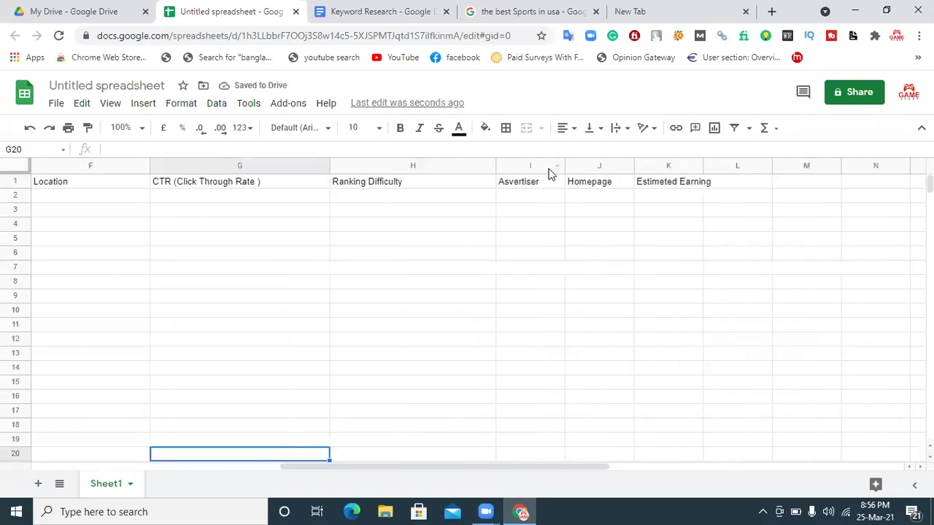
drag(564, 162, 625, 160)
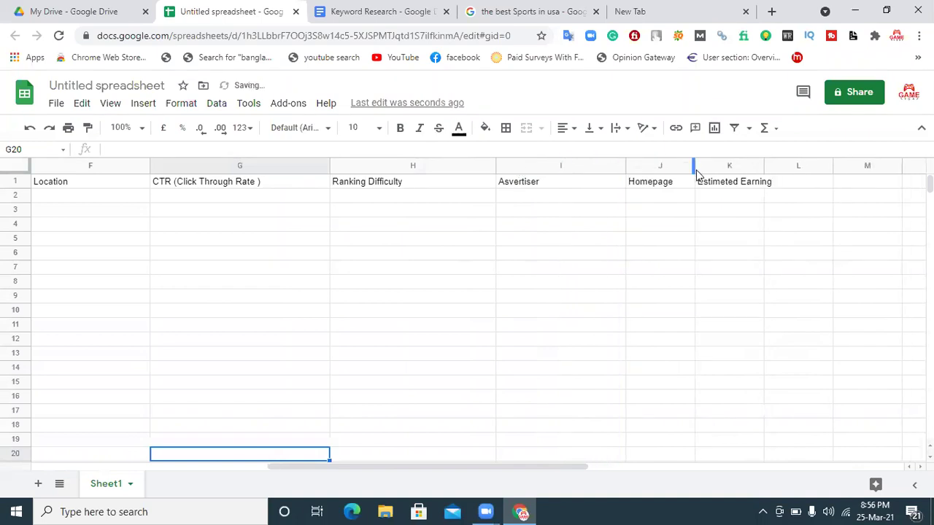
drag(695, 167, 740, 165)
- Format the header cells A1:K1 in bold at font size 18
drag(808, 163, 4, 181)
click(358, 129)
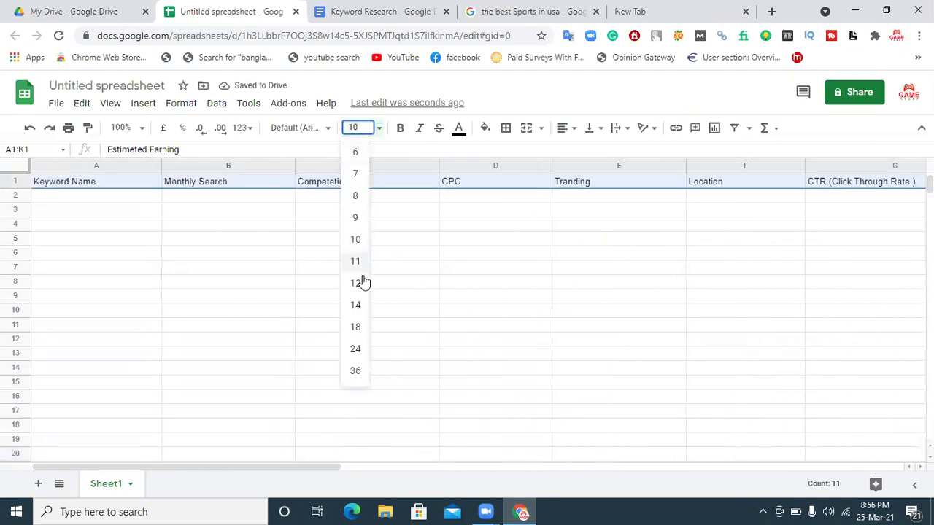
click(355, 327)
click(401, 130)
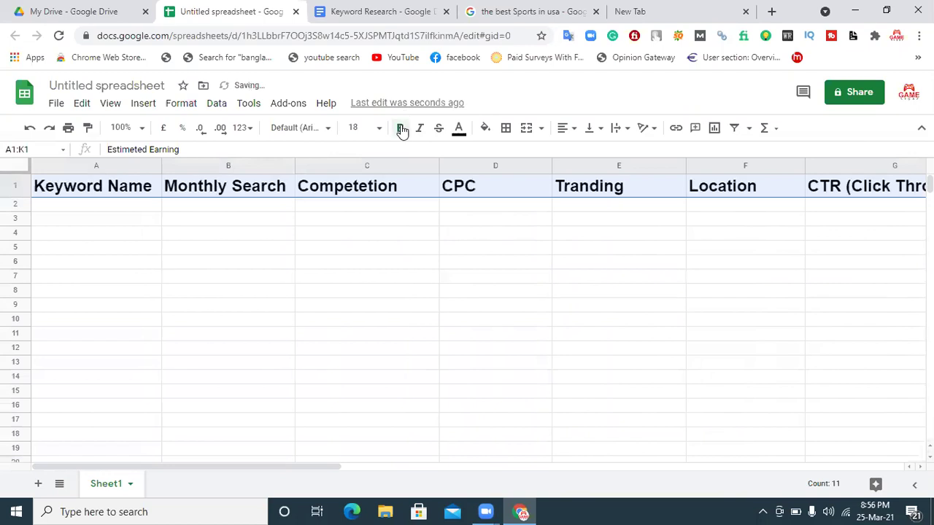
- Give the header cells A1:K1 white text on a red fill
click(457, 129)
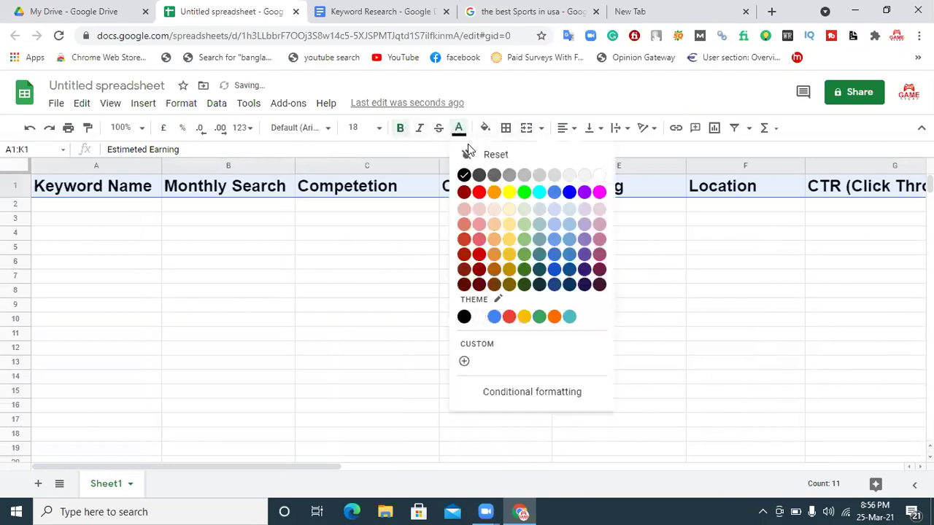
click(598, 177)
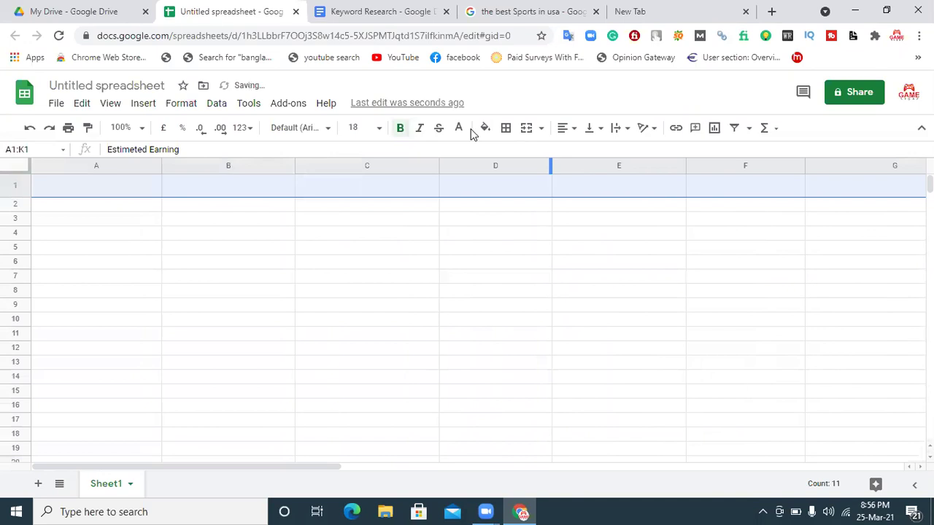
click(485, 128)
click(503, 194)
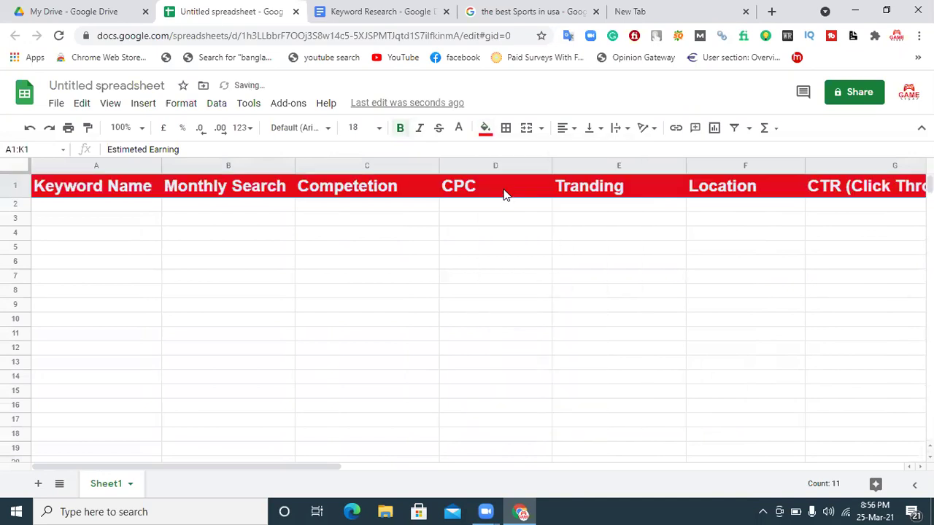
- Center the headings in A1:K1 horizontally
click(562, 128)
click(580, 154)
click(225, 278)
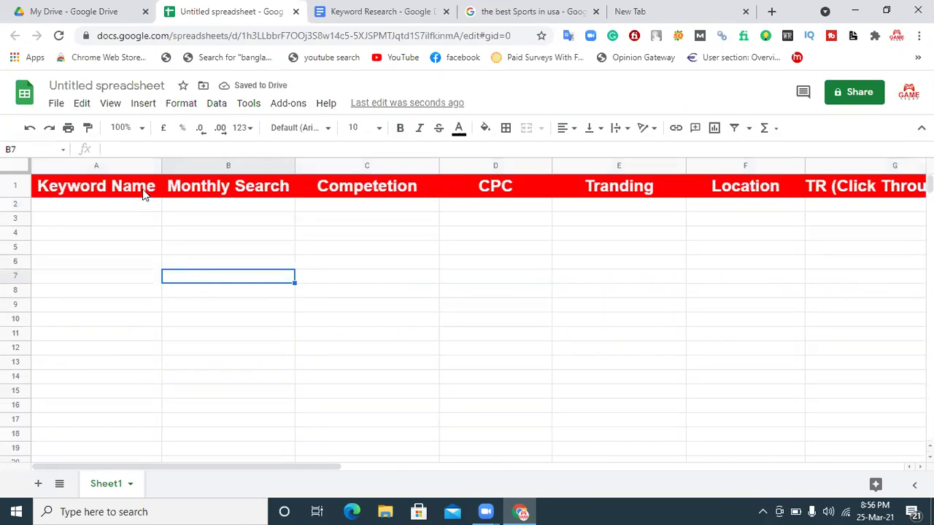
- Enter the keyword "Back Pain" in A2 under Keyword Name
click(134, 209)
text(Ba)
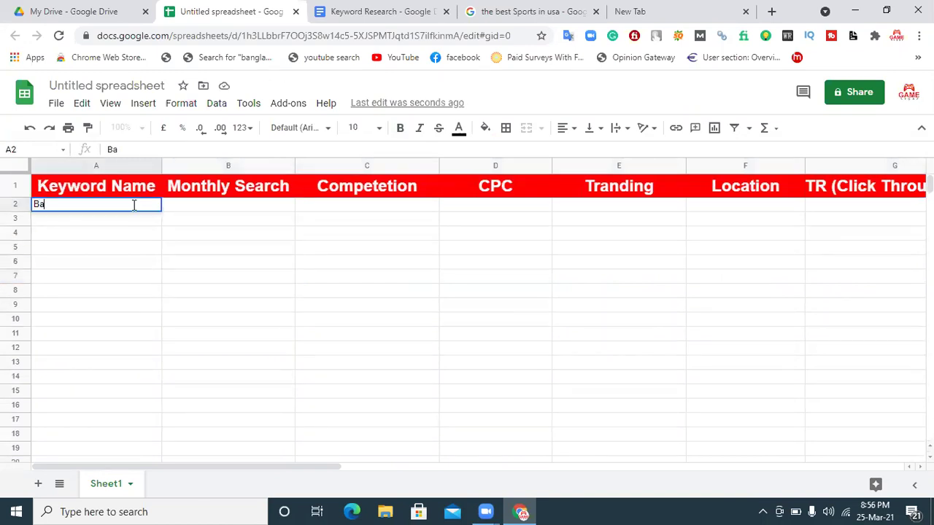
text(ck Pain)
click(242, 209)
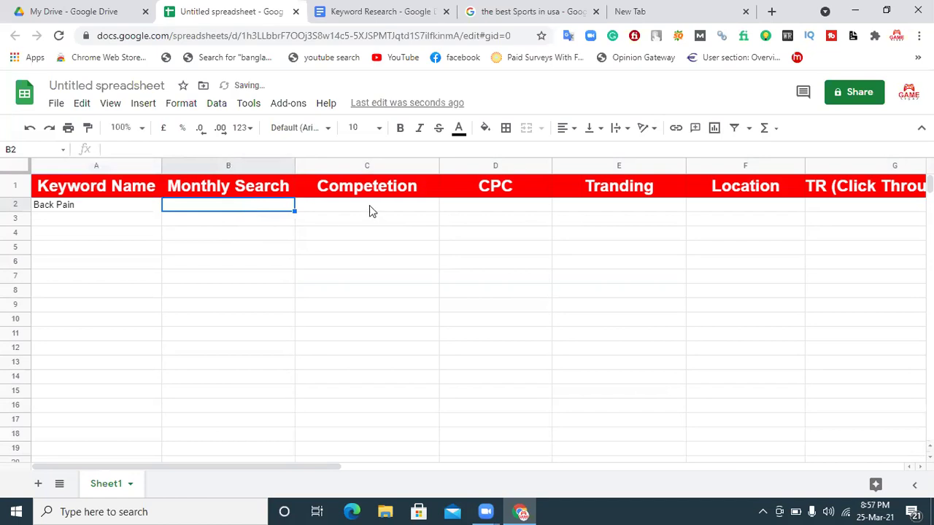
click(392, 211)
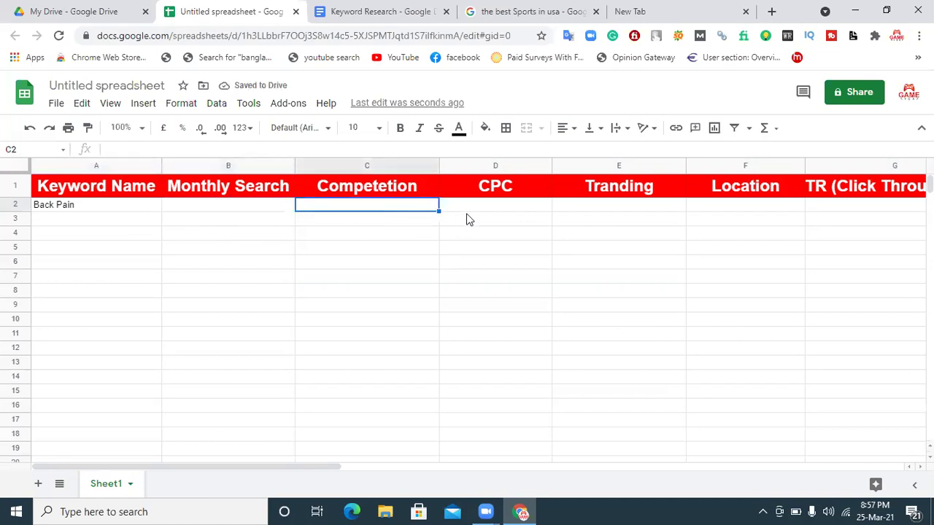
click(530, 212)
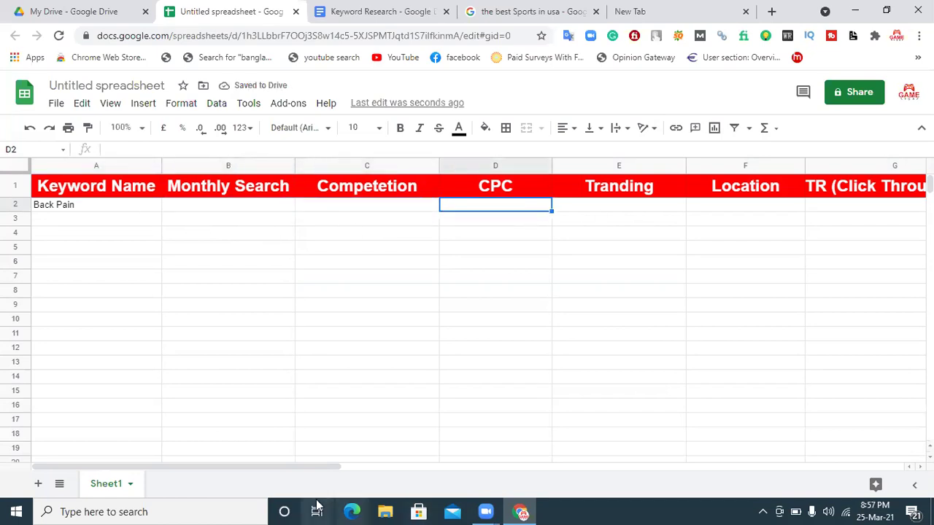
- Widen column G to fit the full CTR (Click Through Rate ) heading, and widen column K for Estimeted Earning
drag(317, 467, 471, 452)
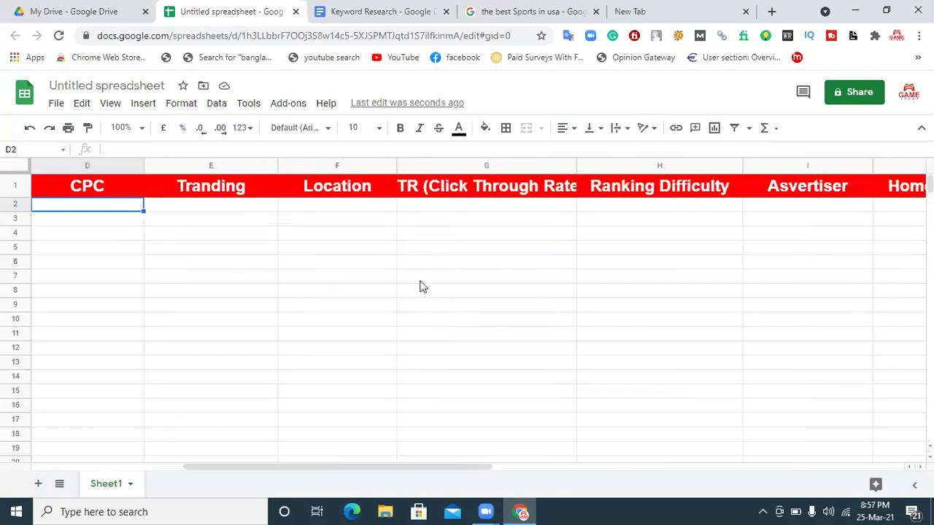
click(356, 210)
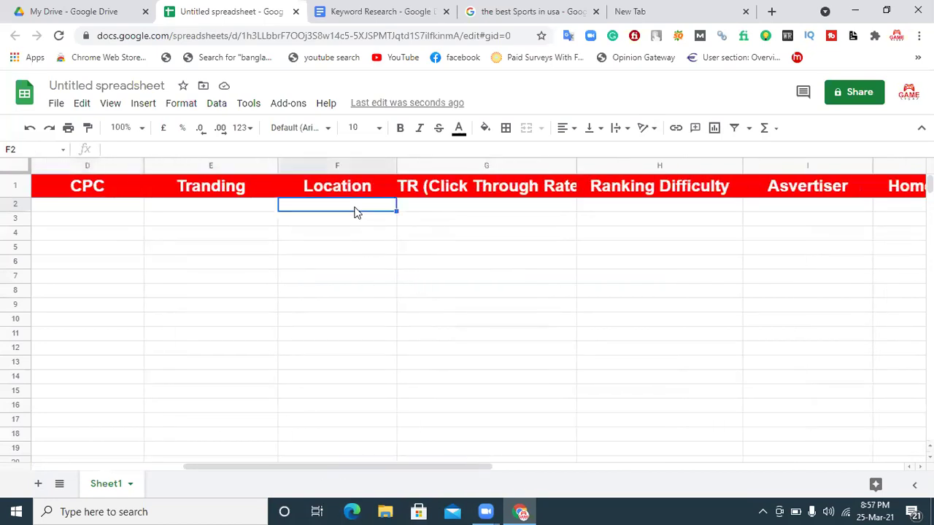
click(450, 191)
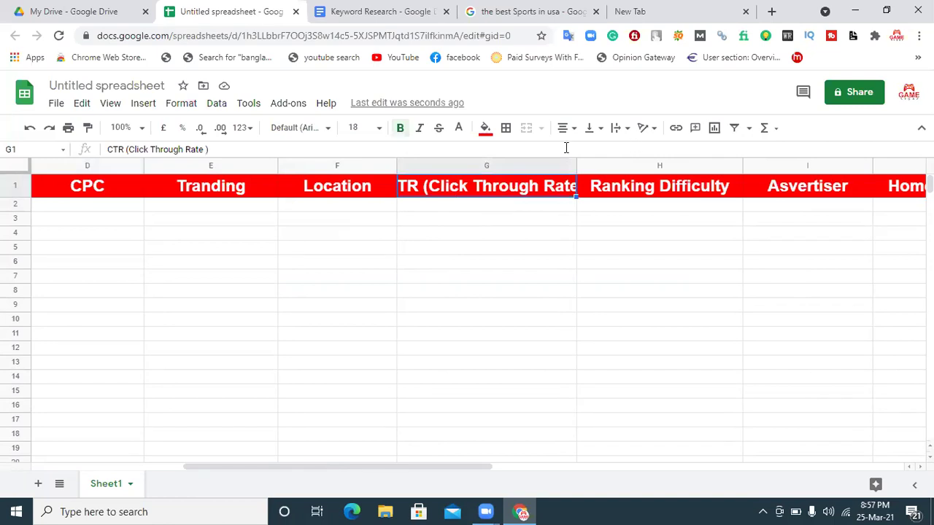
drag(576, 163, 622, 163)
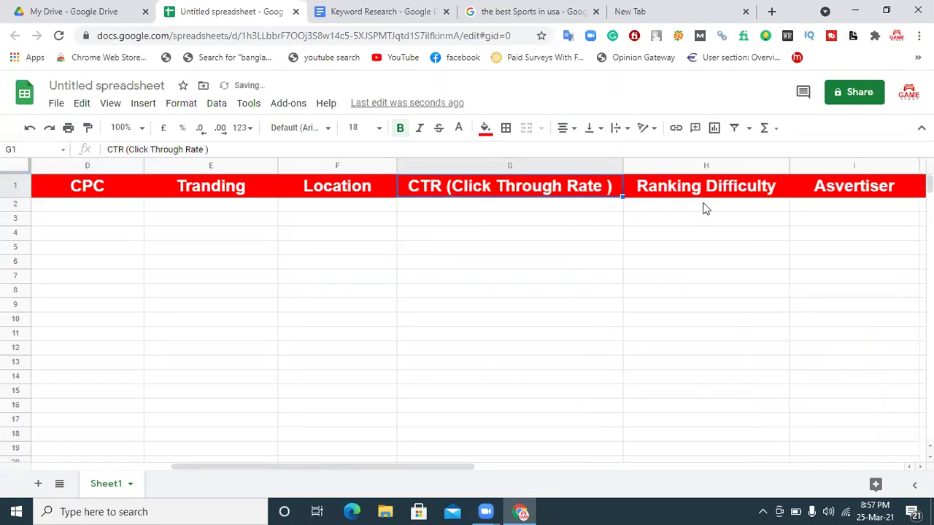
drag(475, 468, 699, 451)
drag(557, 162, 651, 164)
drag(518, 471, 134, 453)
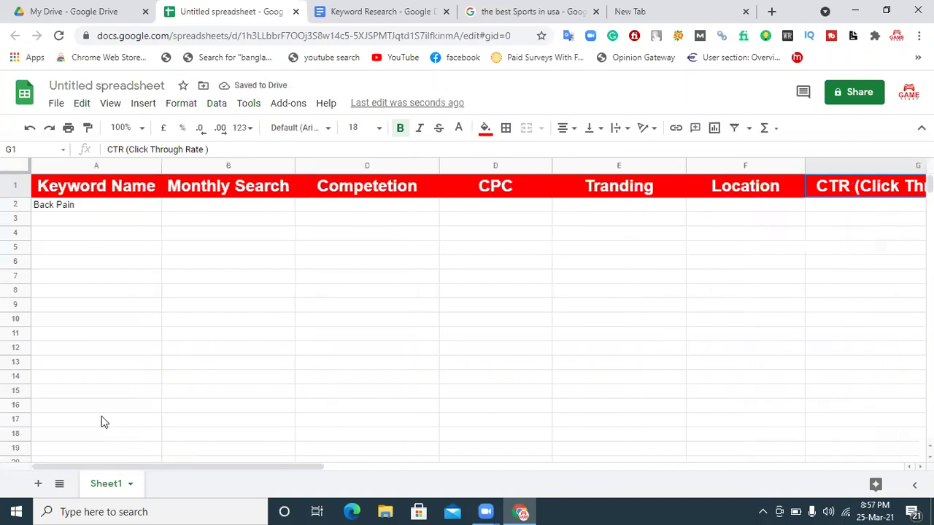
- Format the Back Pain keyword in A2 in bold at font size 18
click(80, 209)
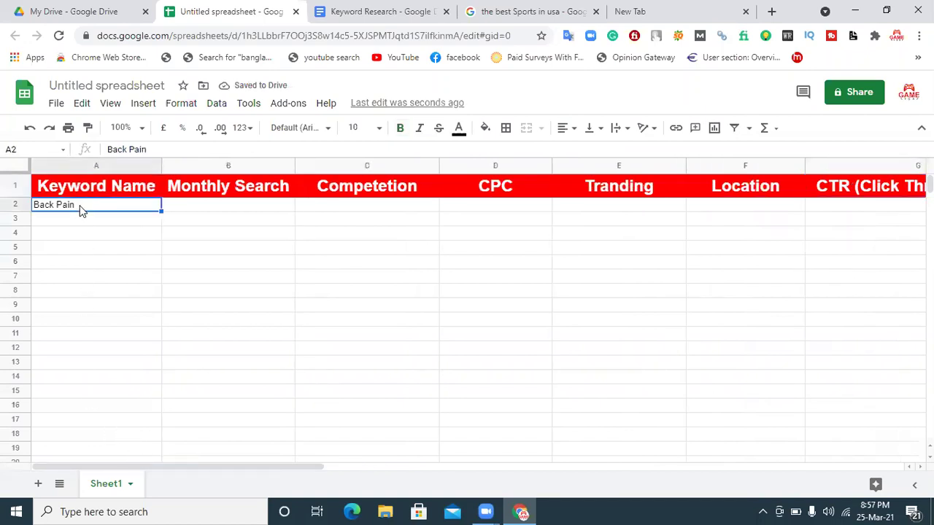
click(368, 128)
click(355, 327)
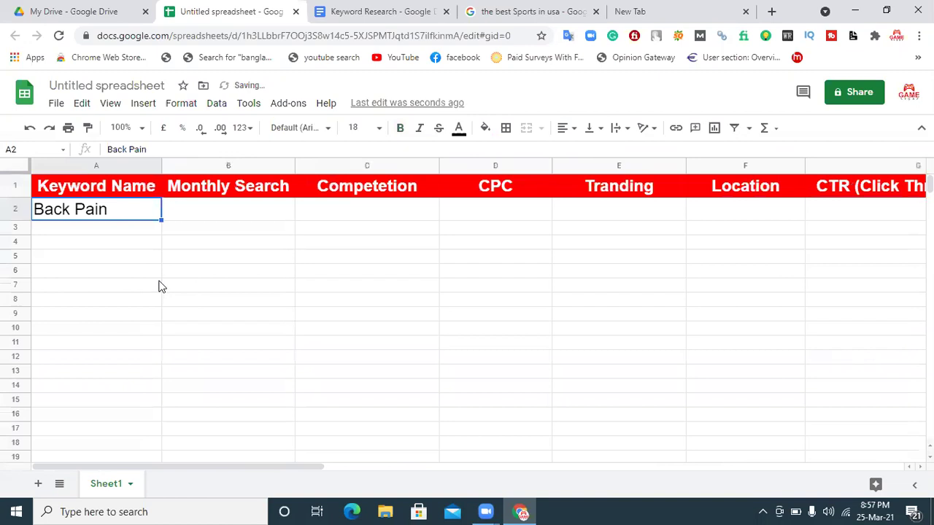
click(400, 127)
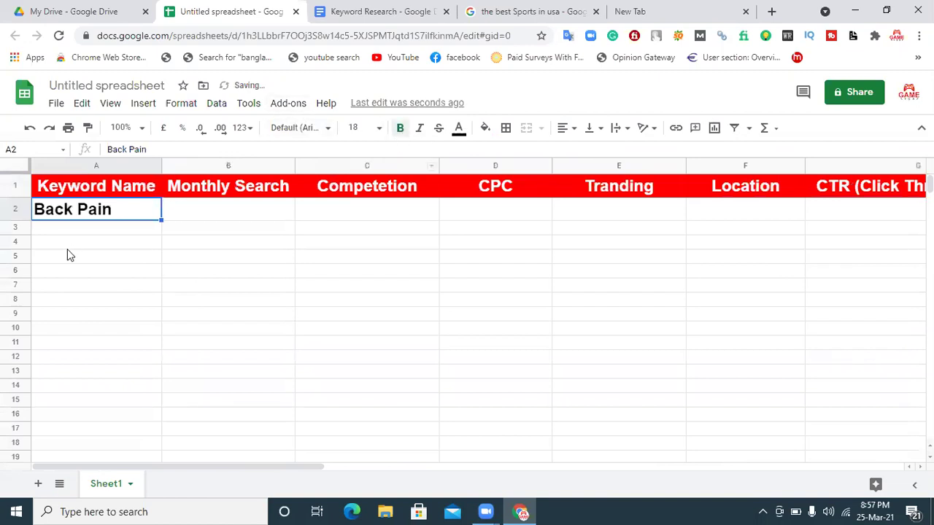
click(283, 215)
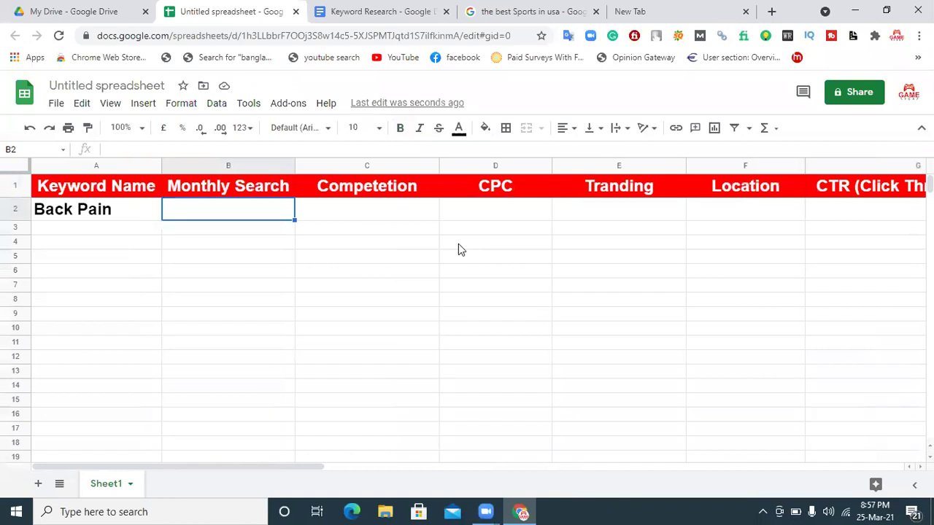
- Switch to the Keyword Research document in Google Docs and copy the heading "Google Trend Explore"
click(315, 9)
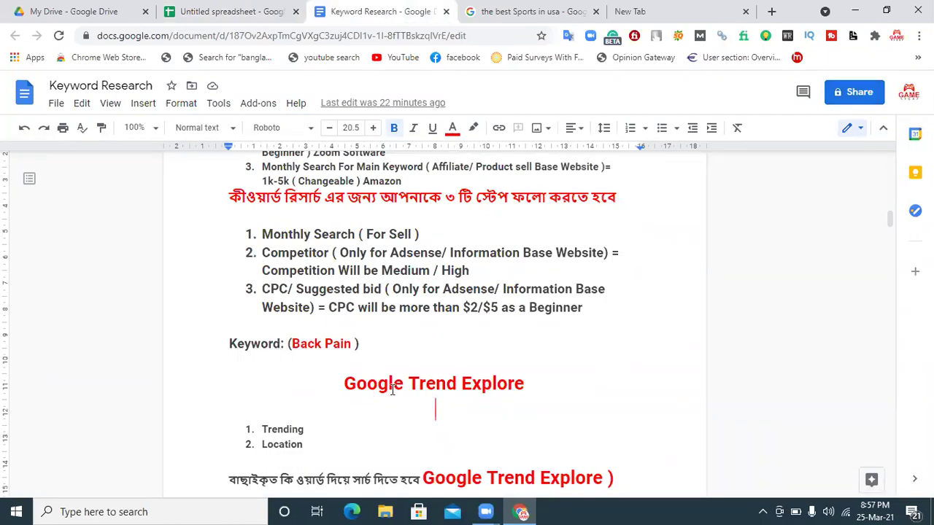
drag(527, 382, 346, 378)
key(ctrl+c)
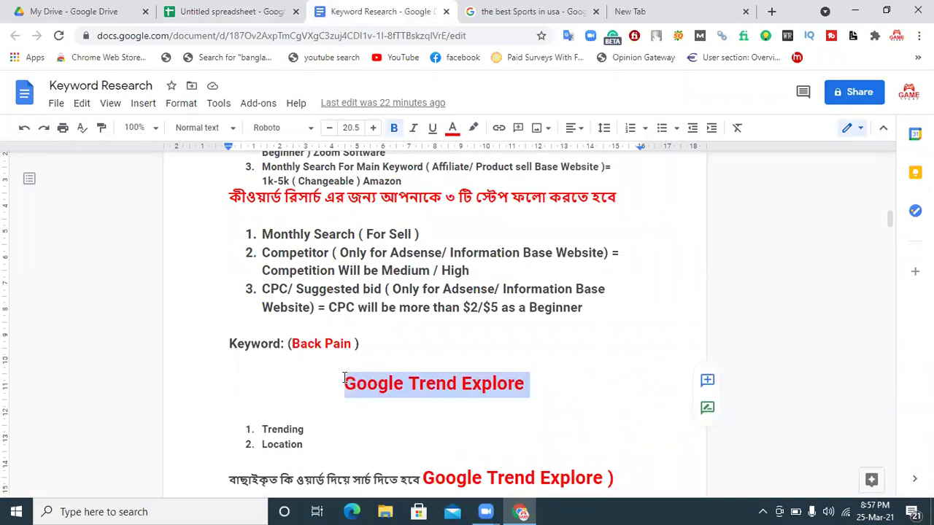
- Search Google for the copied heading "Google Trend Explore" in the empty browser tab and open the Google Trends site
drag(890, 217, 889, 238)
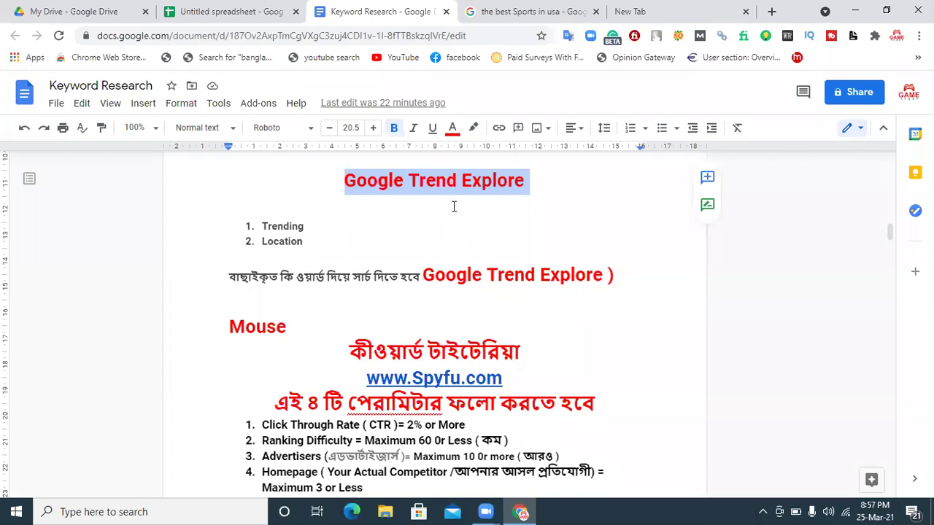
click(629, 10)
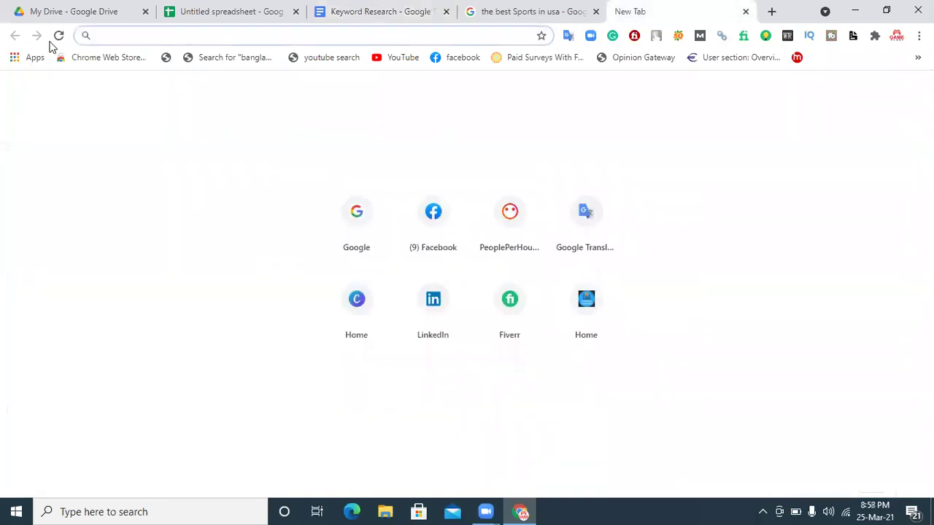
text(goo)
key(Return)
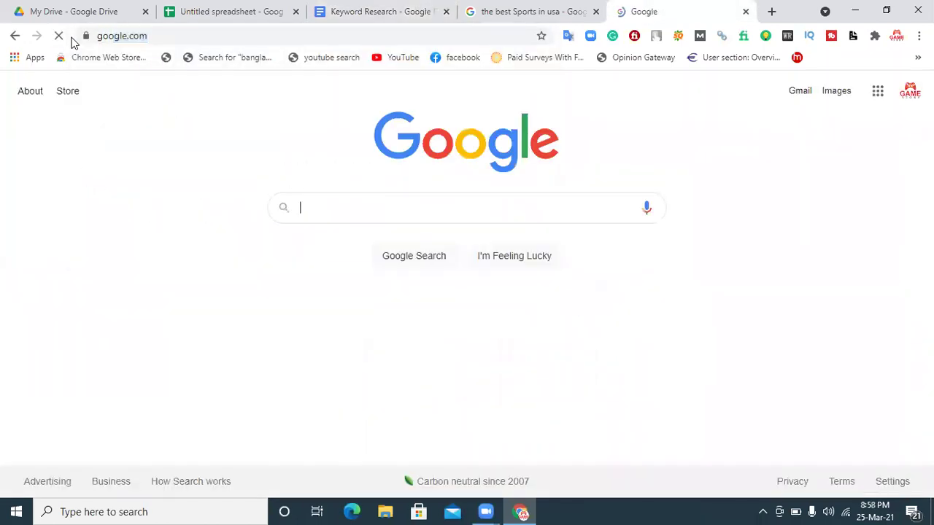
key(ctrl+v)
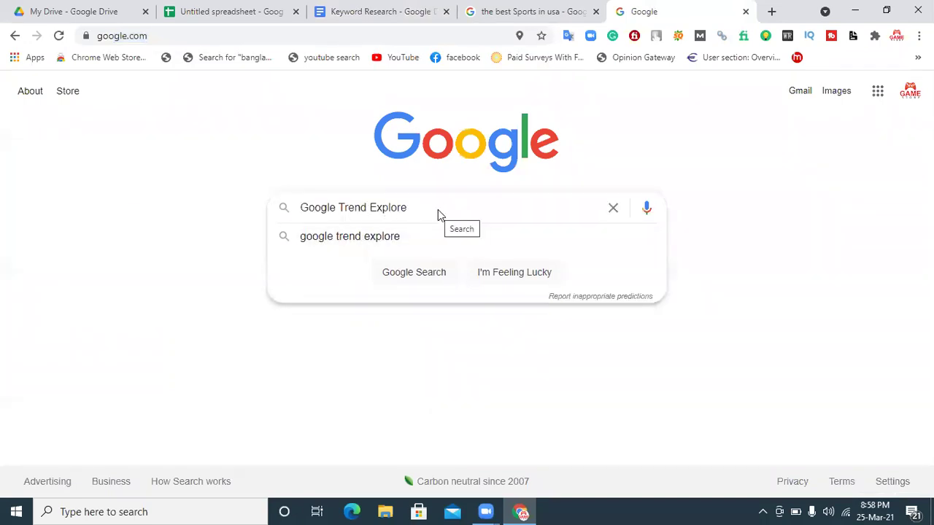
key(Return)
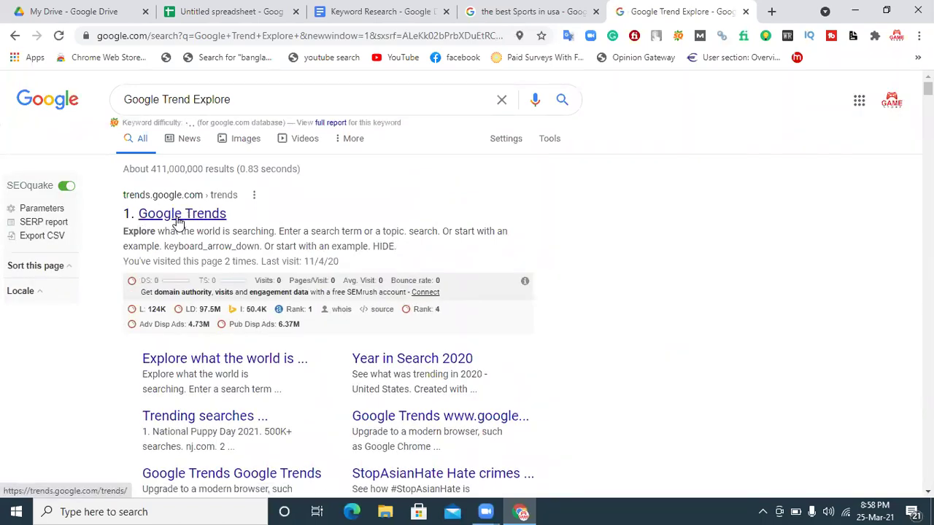
click(178, 217)
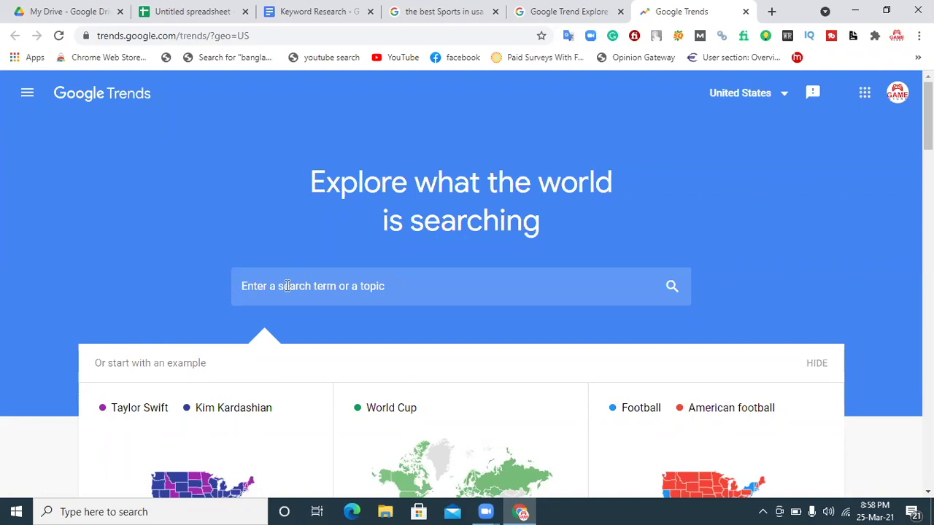
- Switch to the Keyword Research document and copy the keyword "Back Pain" from the Keyword line
click(288, 12)
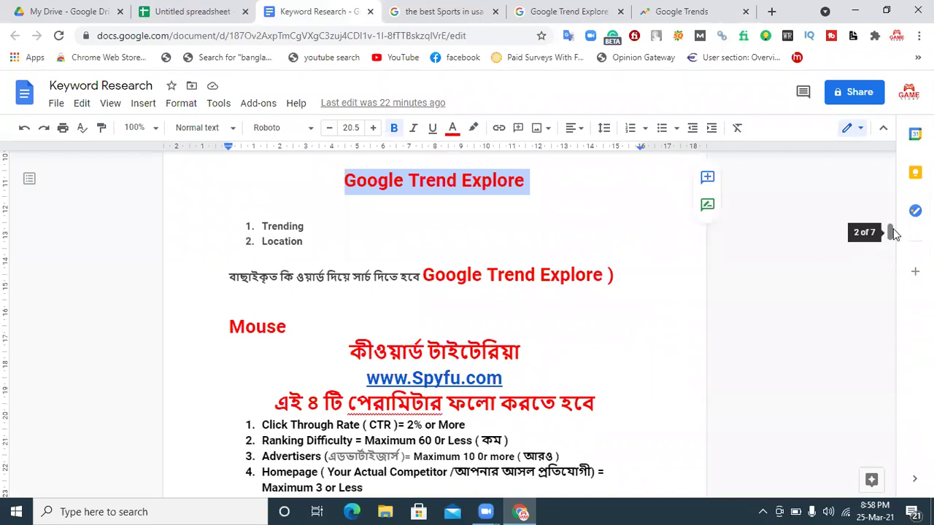
scroll(892, 226, up, 2)
drag(352, 270, 295, 274)
key(ctrl+c)
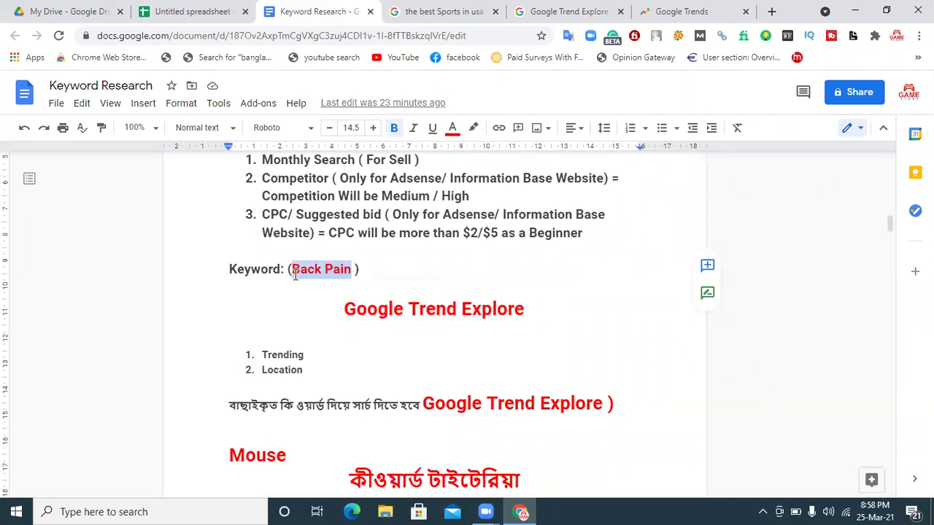
- Explore the copied keyword "Back Pain" as a search term in Google Trends with United States as the country
click(728, 7)
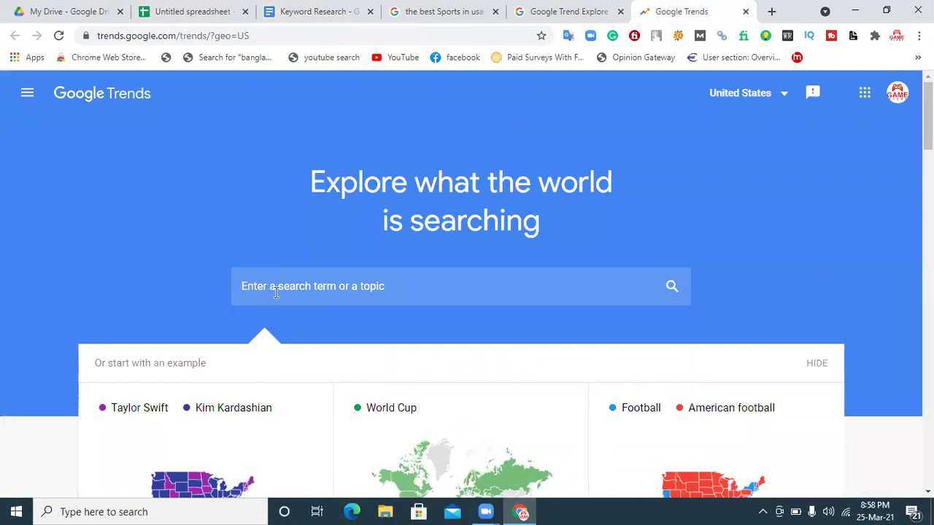
click(355, 293)
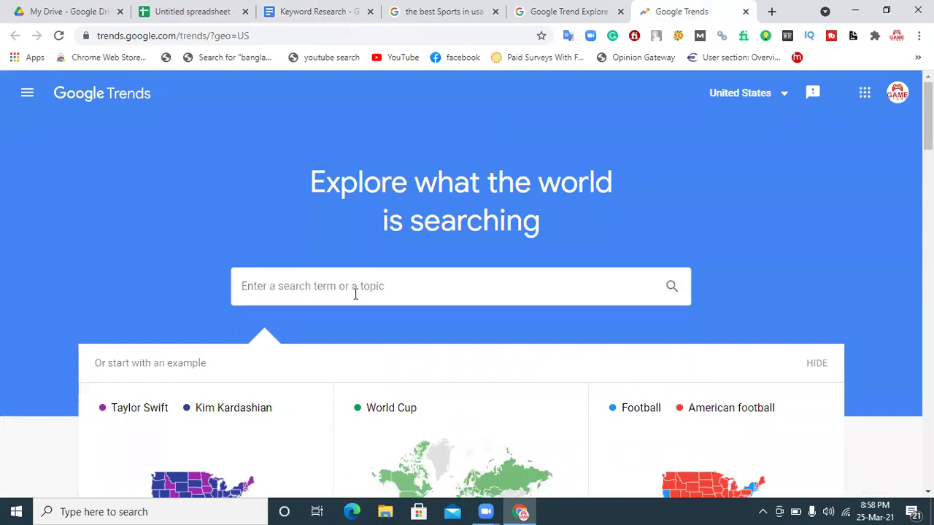
key(ctrl+v)
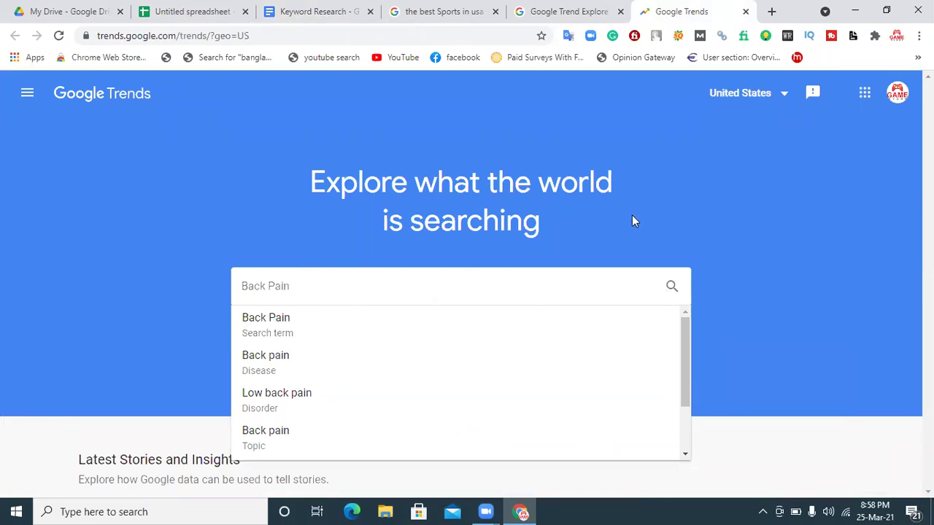
click(752, 95)
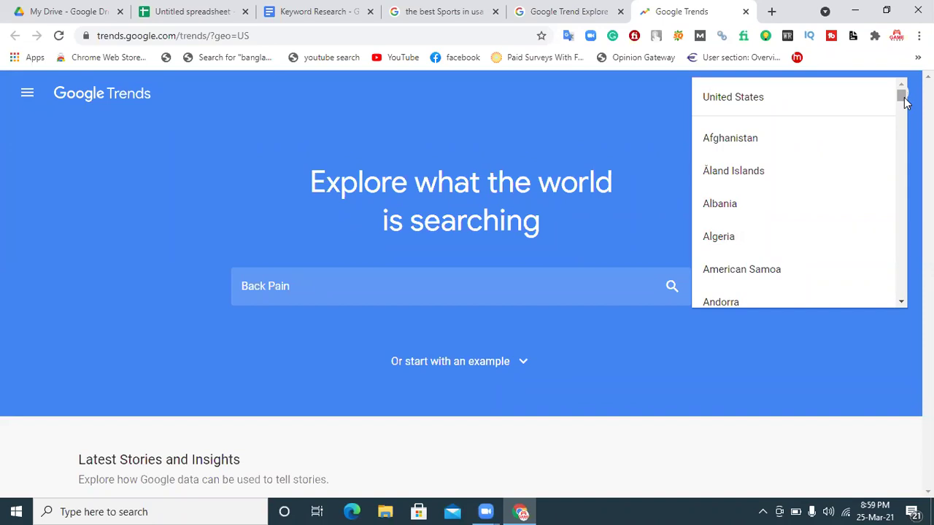
click(753, 97)
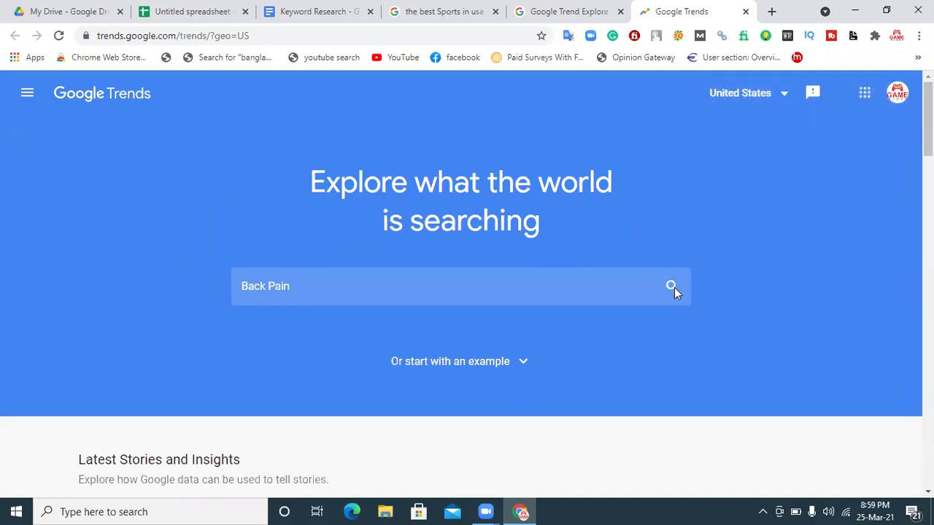
click(360, 292)
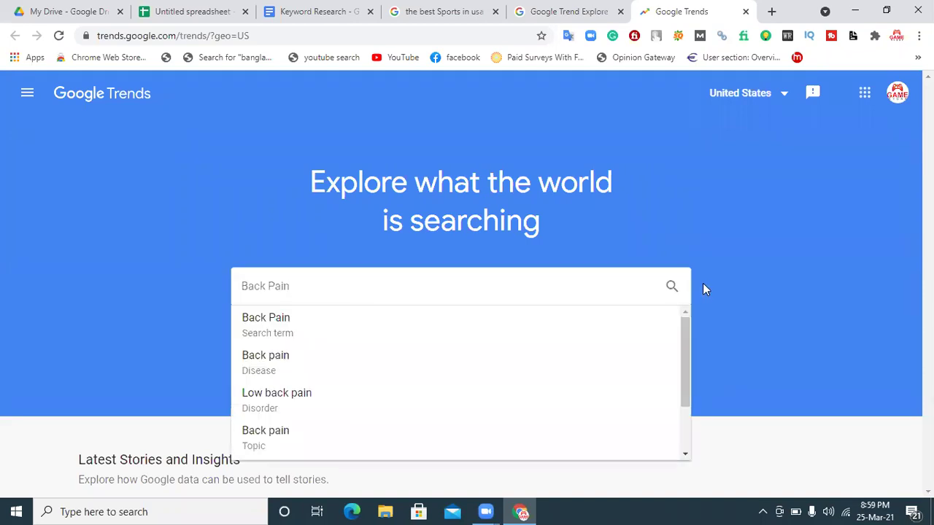
click(278, 319)
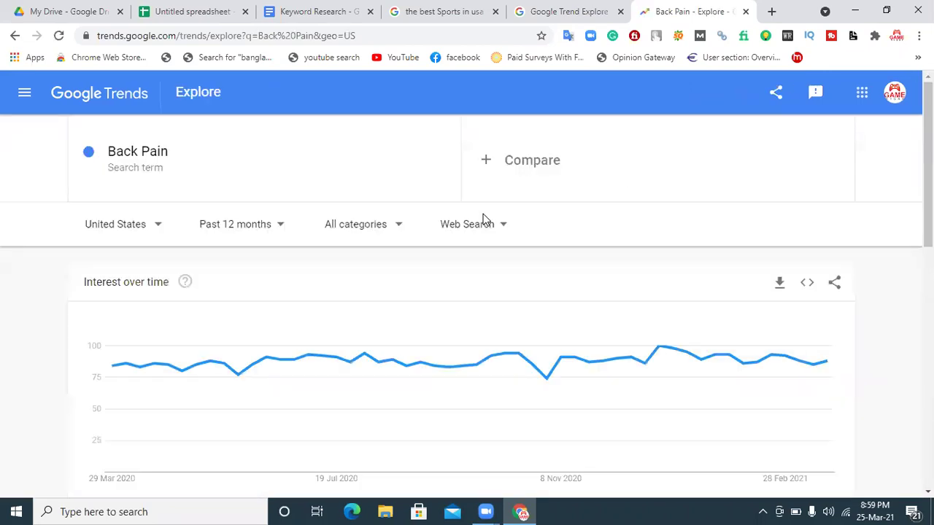
- Examine Back Pain's interest over time and by sub-region in Google Trends, checking the keyword in the spreadsheet's A2
scroll(925, 153, down, 1)
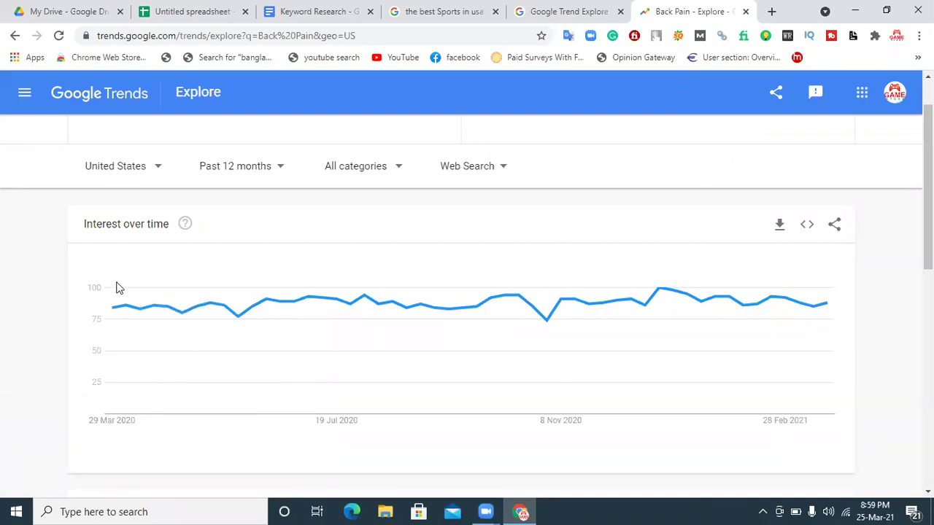
mouse_move(111, 310)
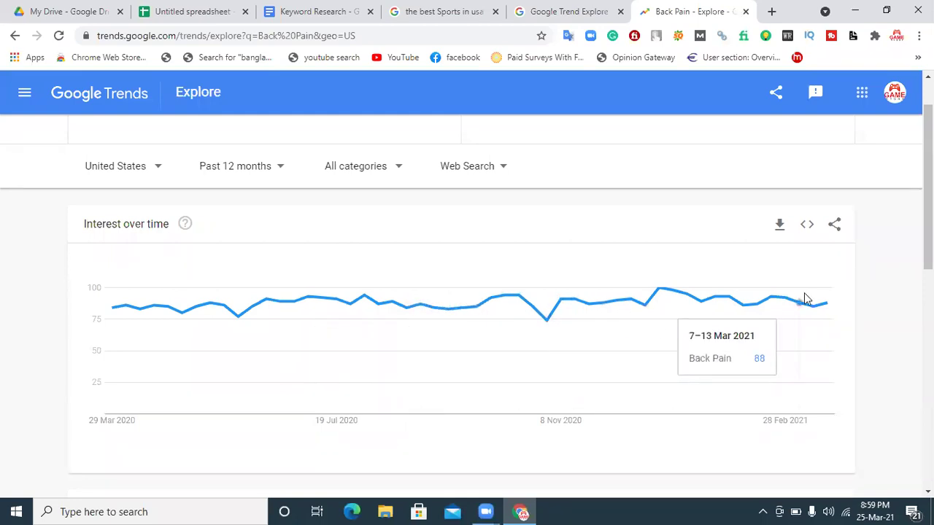
click(322, 7)
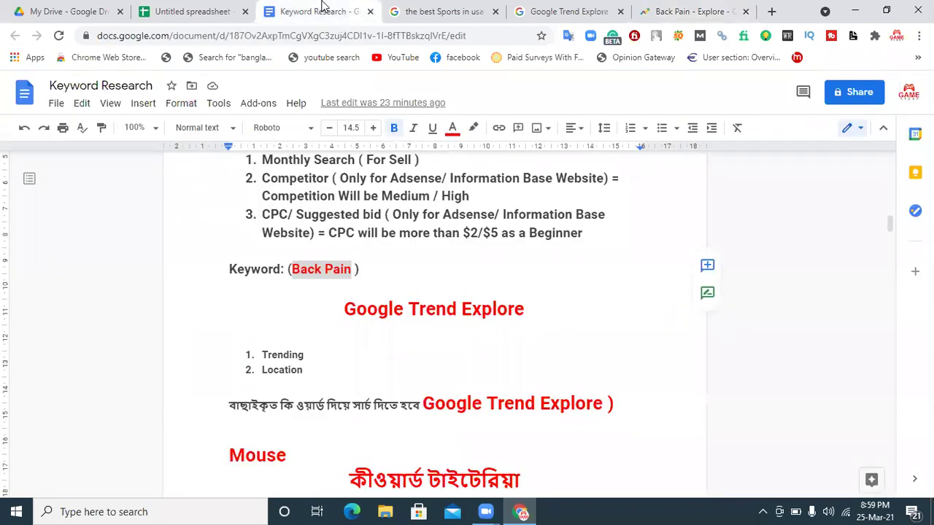
click(167, 7)
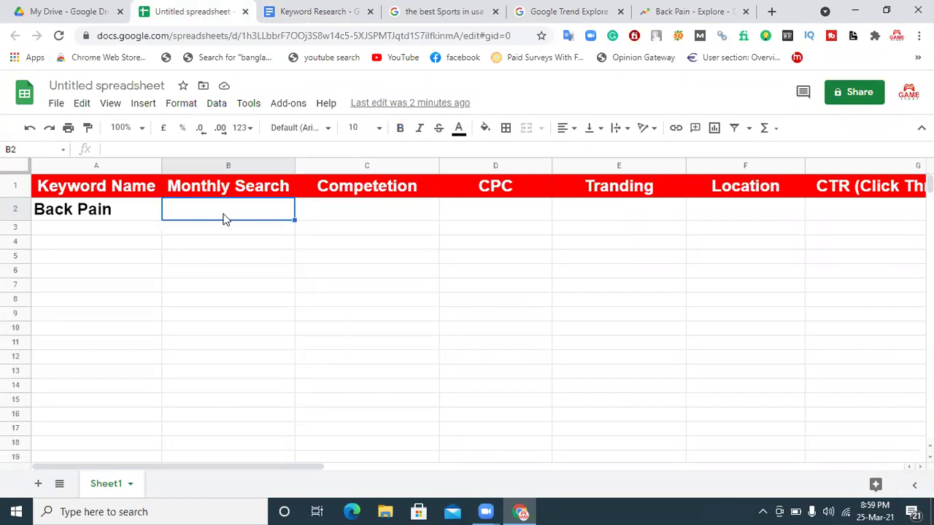
click(106, 219)
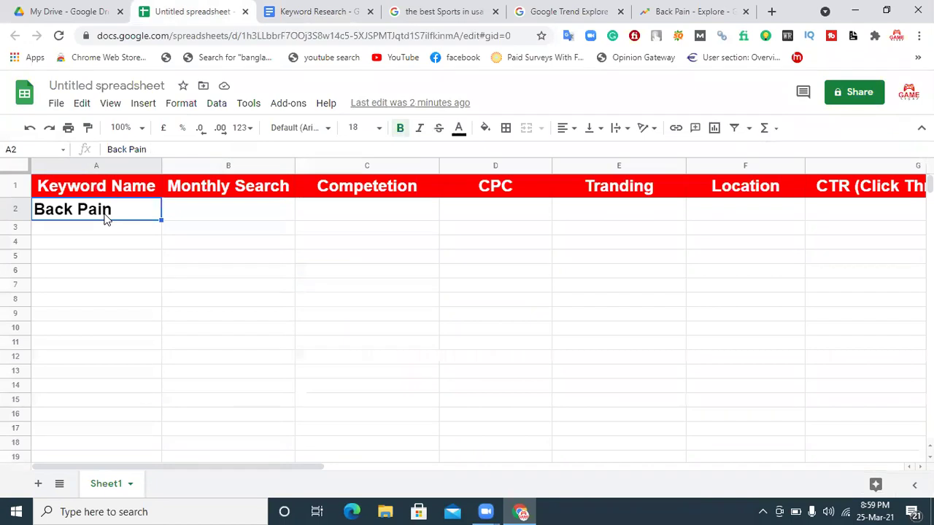
click(636, 10)
scroll(740, 134, up, 1)
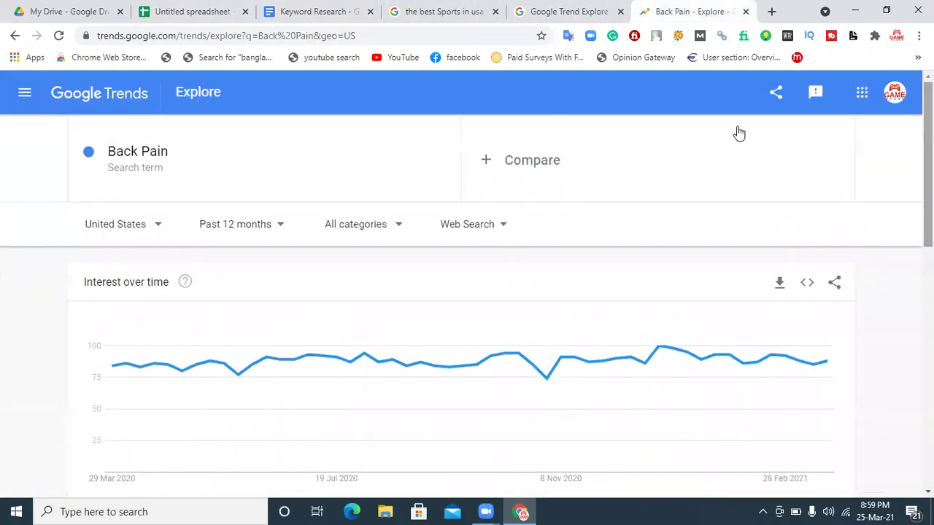
scroll(928, 165, down, 5)
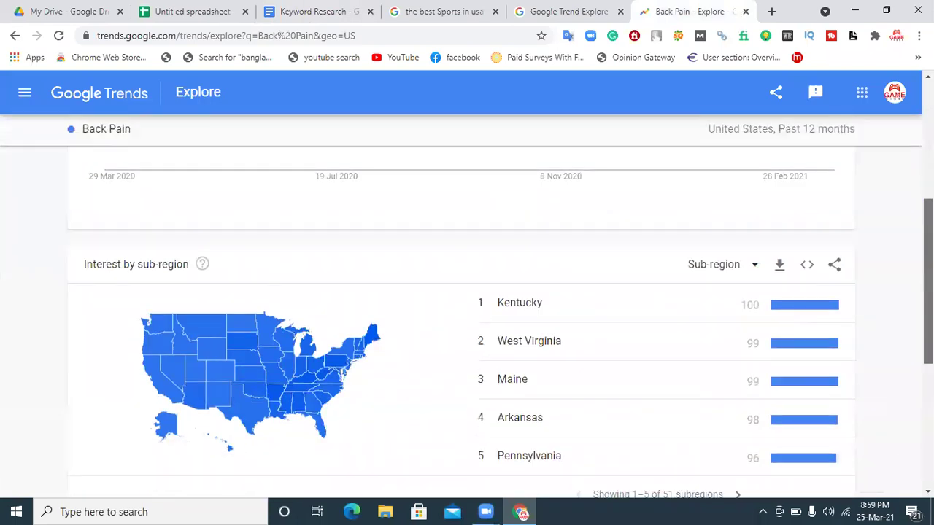
scroll(928, 165, up, 5)
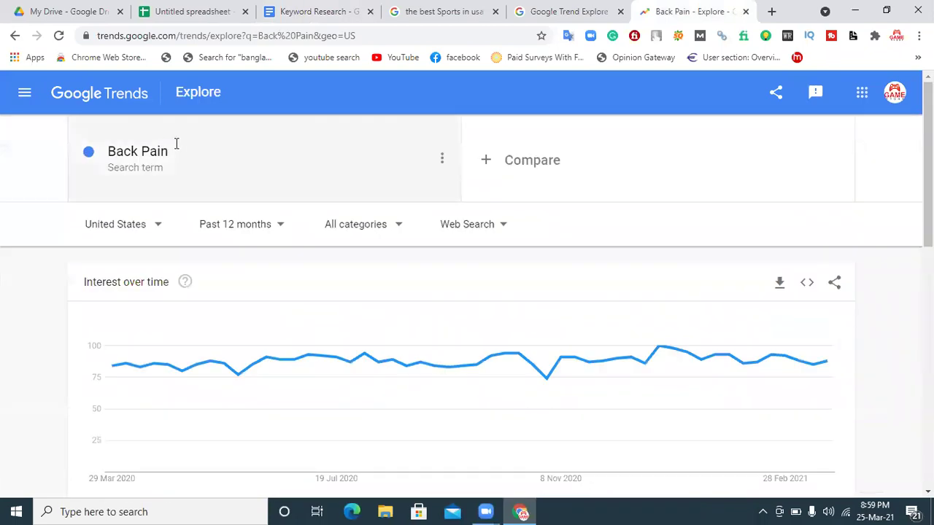
- Explore the search term "online earning tips" in Google Trends for the United States and examine its interest sections
click(15, 35)
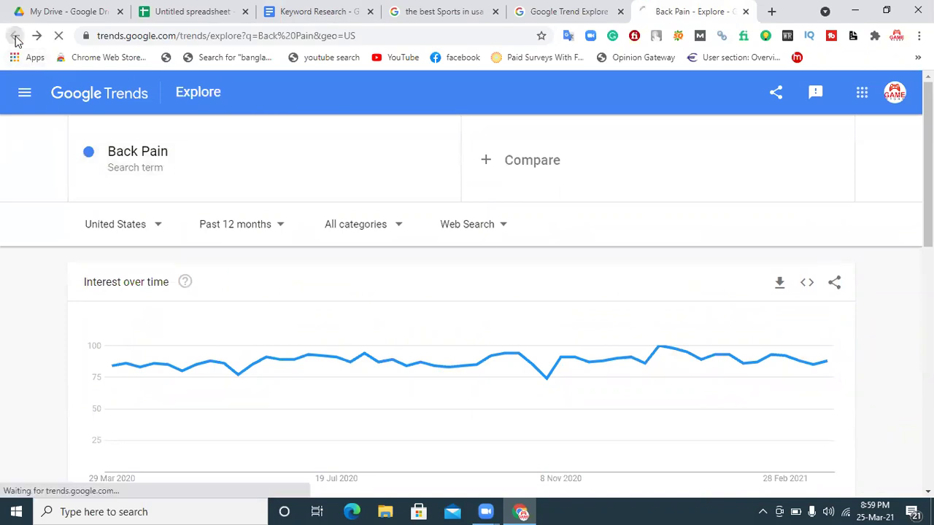
click(118, 99)
click(352, 281)
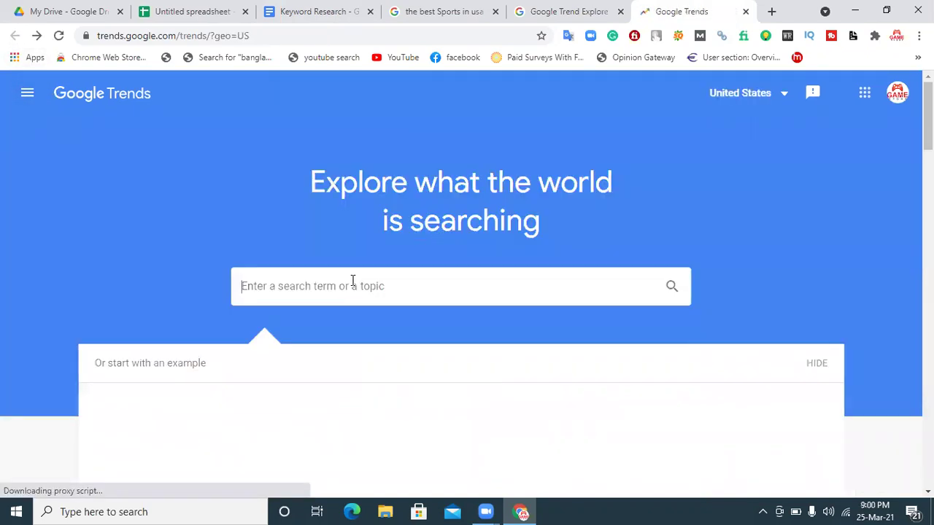
text(online )
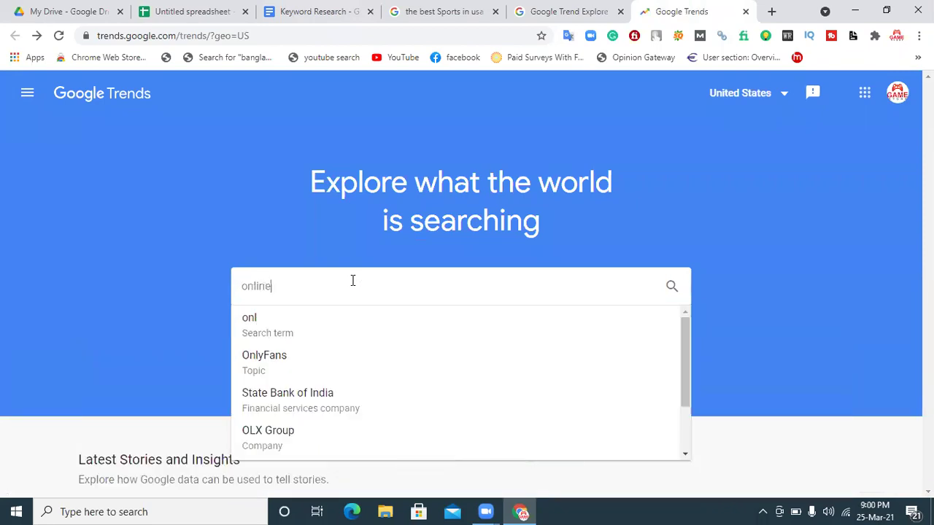
text(earning tips)
key(Return)
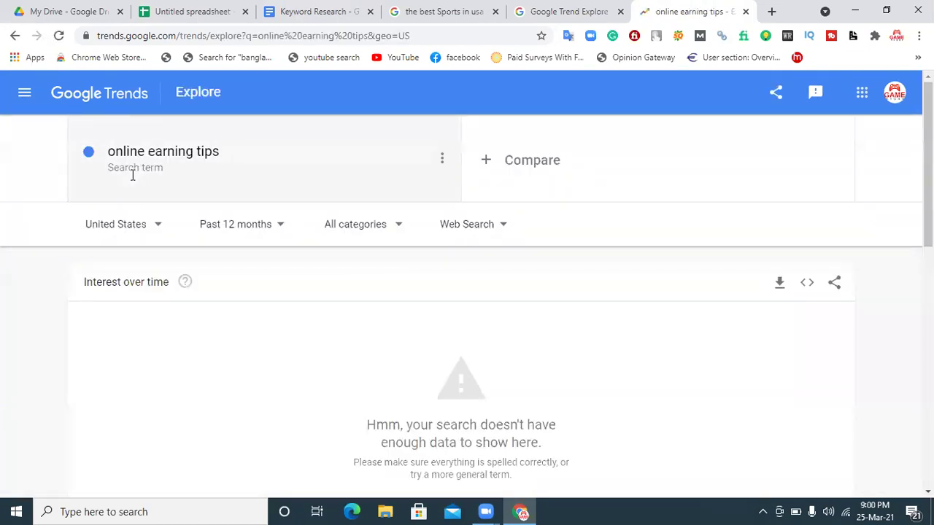
scroll(928, 165, down, 1)
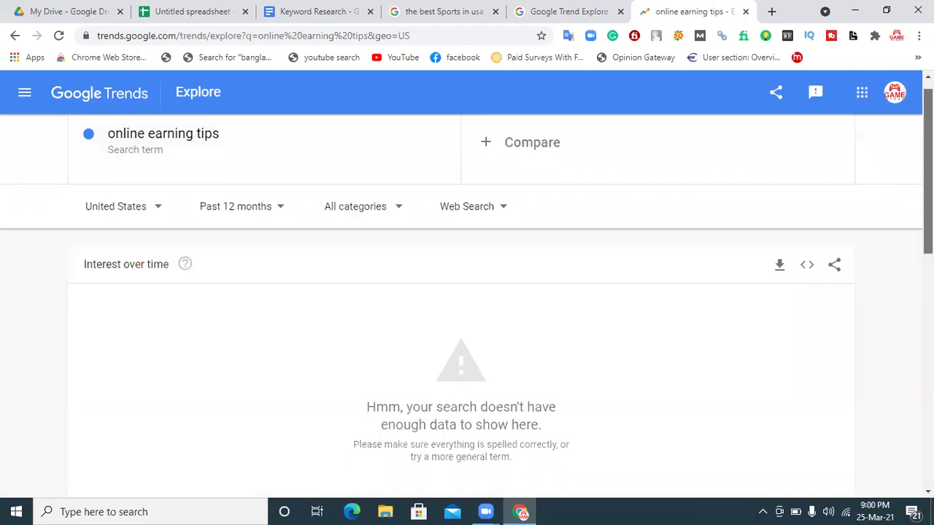
scroll(693, 251, down, 2)
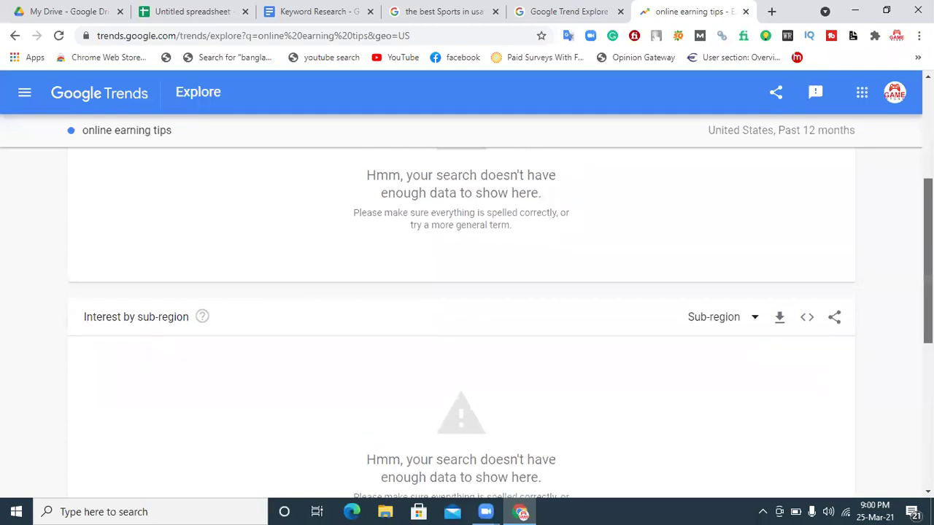
scroll(354, 237, up, 3)
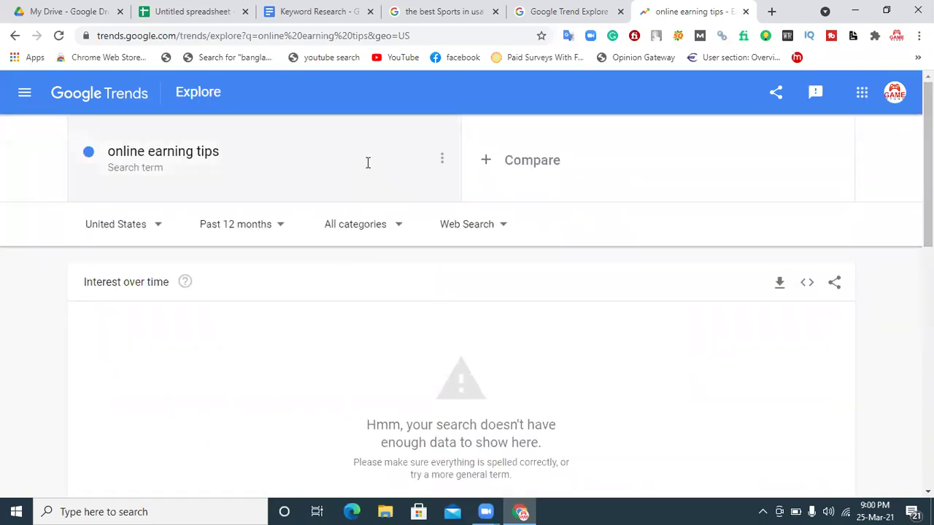
- Check the keyword in the Keyword Research document, then explore "back pain" from the Google Trends home page
click(319, 10)
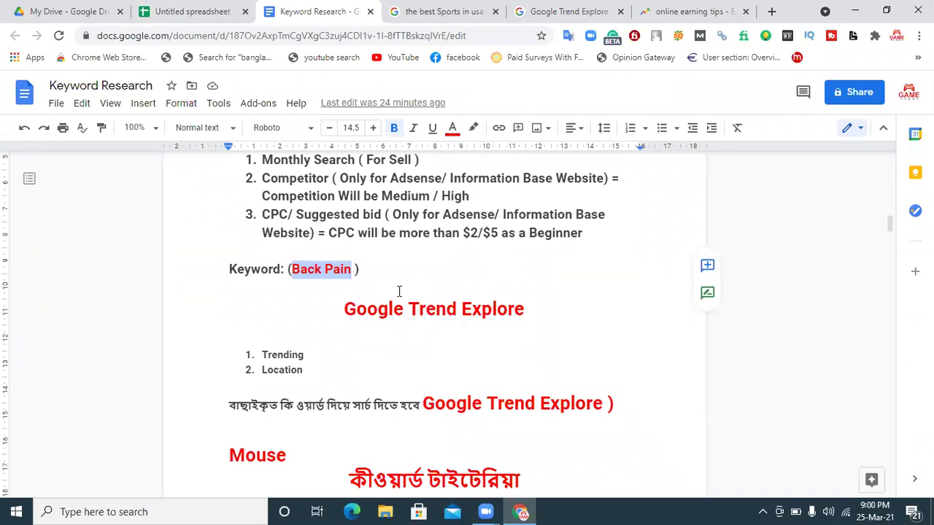
click(686, 11)
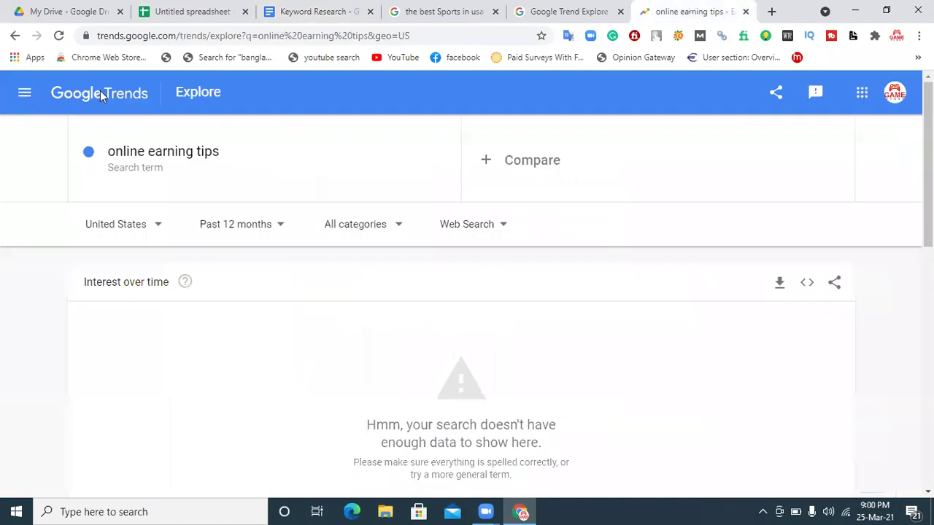
click(13, 36)
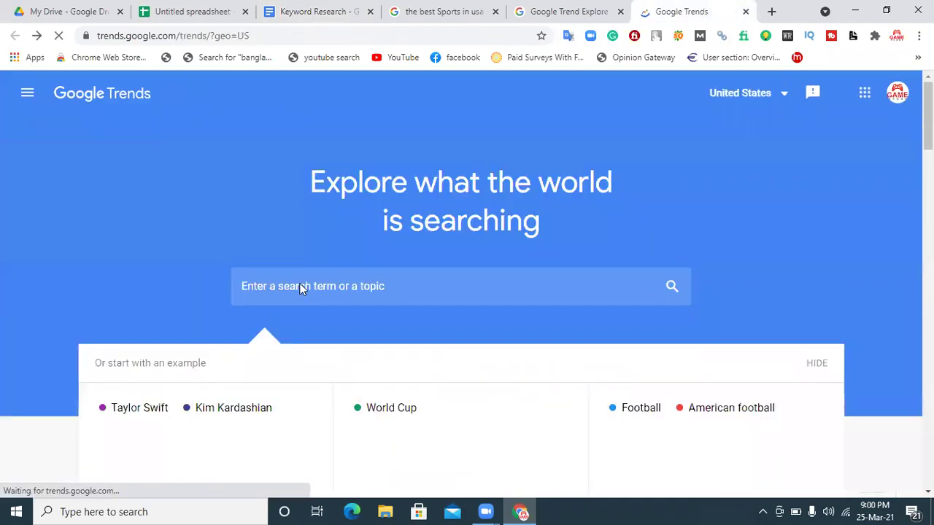
click(300, 284)
text(back)
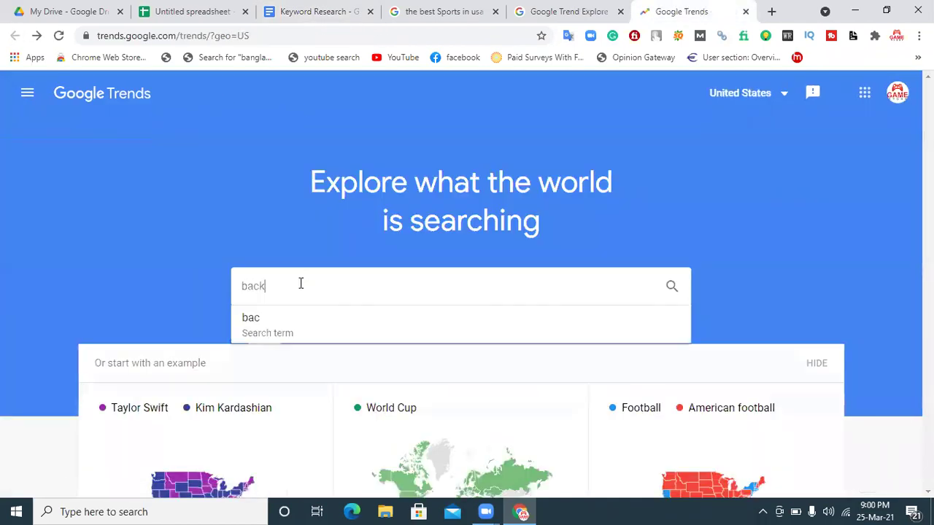
text( pain)
key(Return)
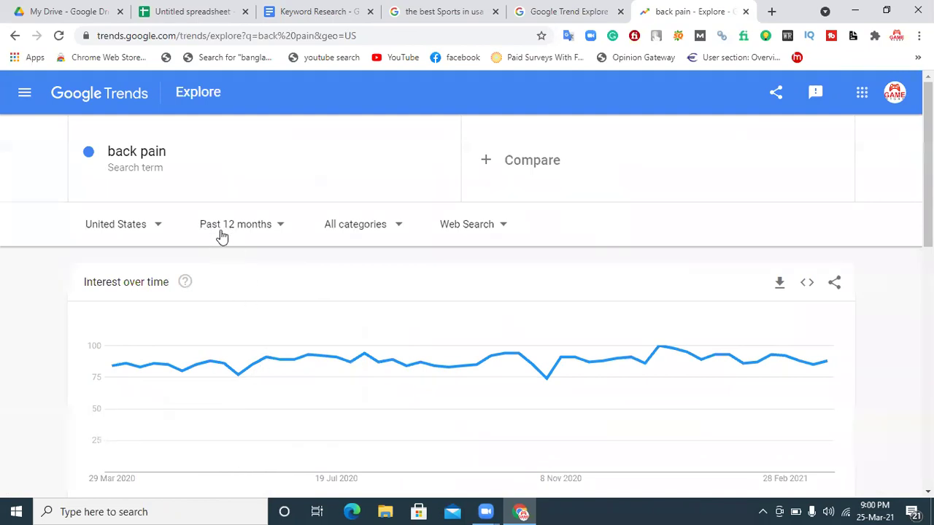
- Check Back Pain's interest over the past day, then set the Google Trends time range to Past 90 days
click(254, 226)
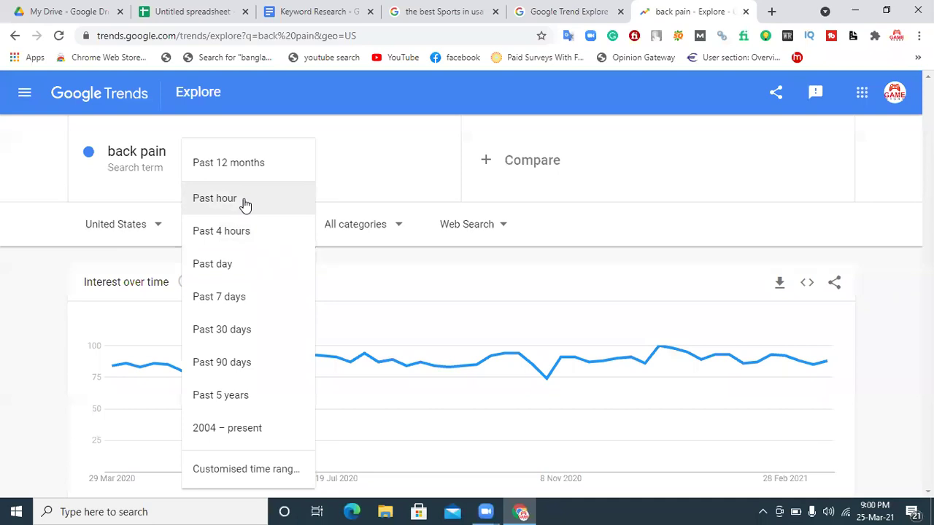
click(228, 270)
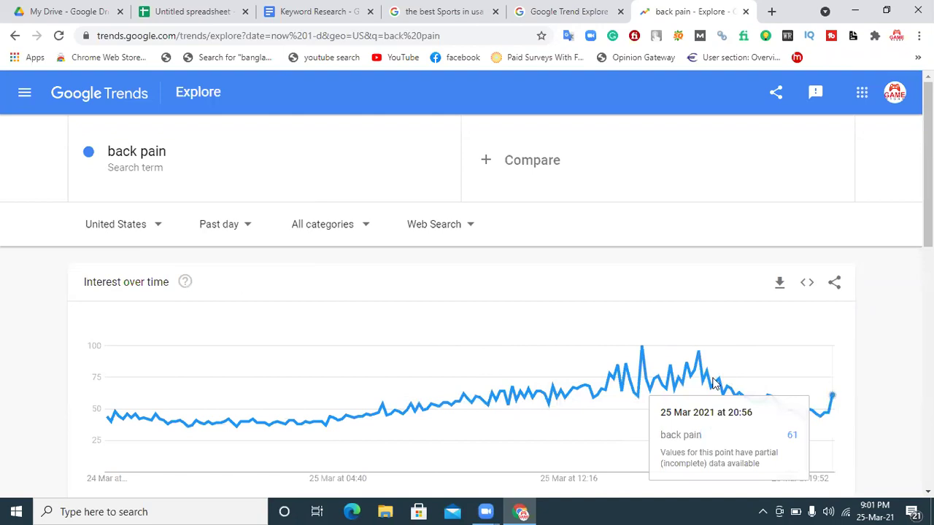
click(235, 231)
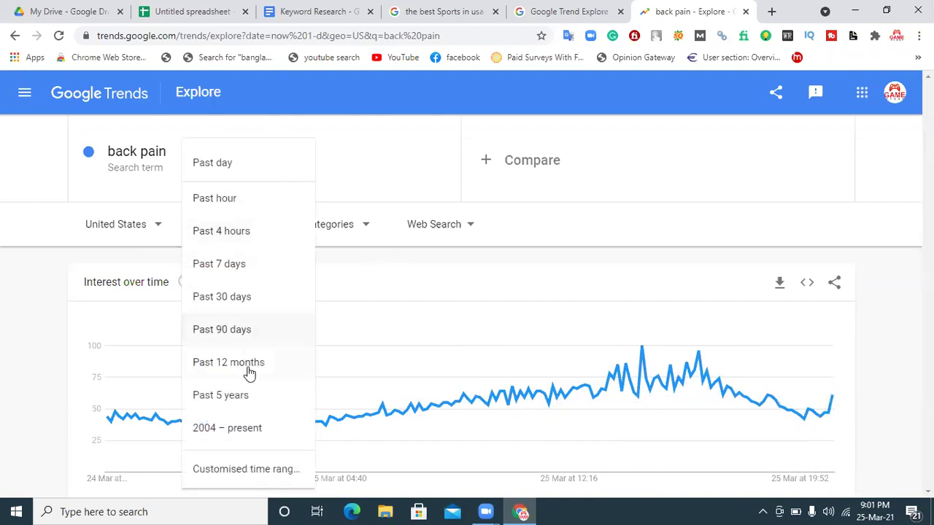
click(247, 334)
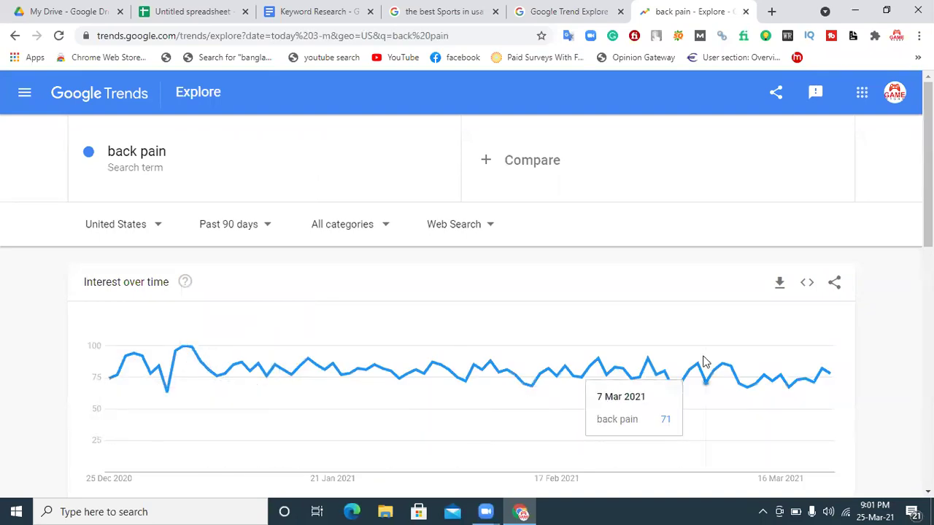
click(227, 225)
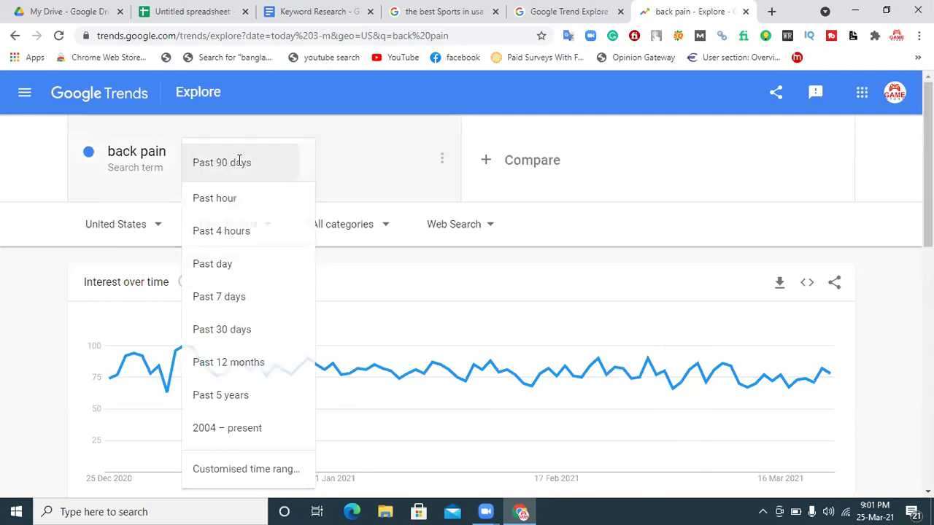
click(241, 162)
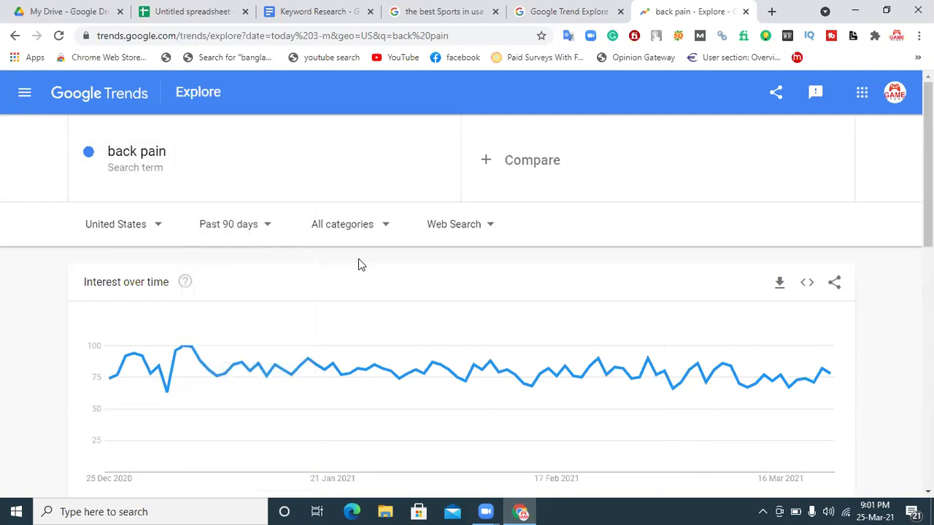
click(348, 228)
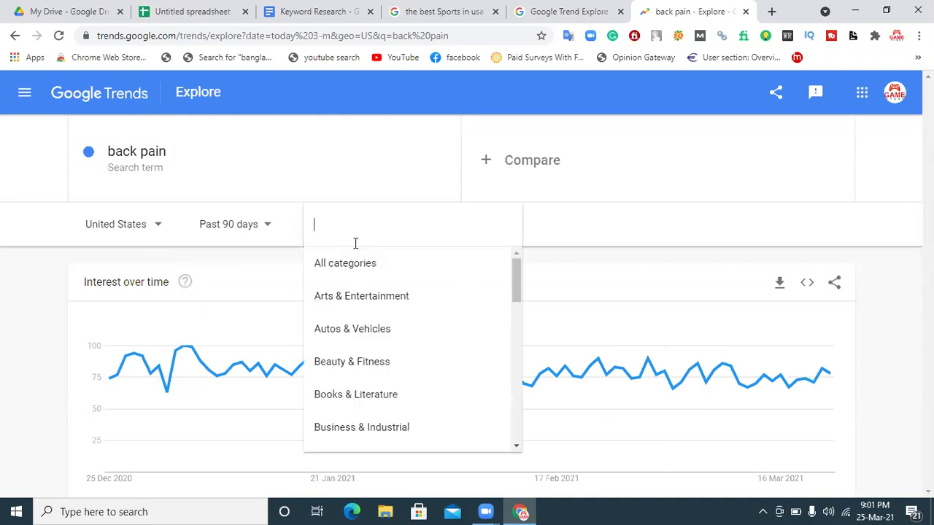
mouse_move(517, 280)
mouse_down()
mouse_move(513, 381)
mouse_move(510, 233)
mouse_up()
click(574, 264)
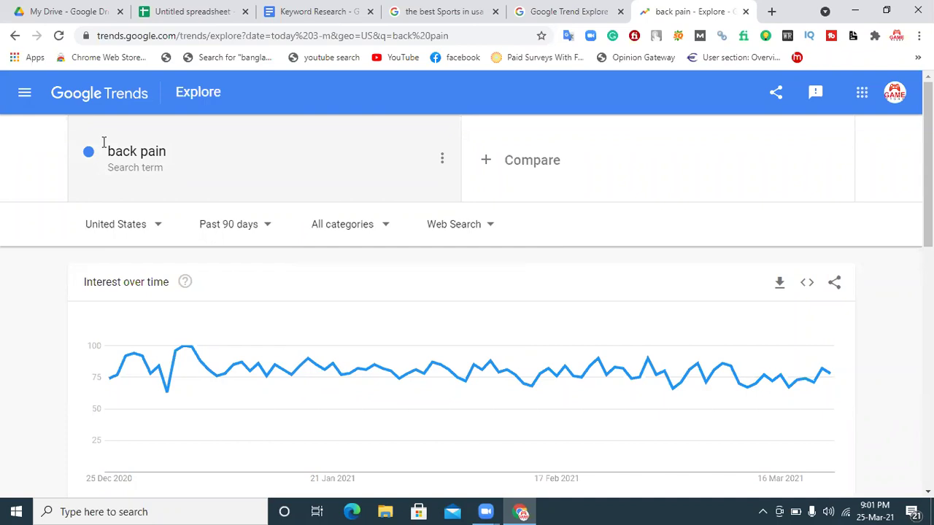
- Search Google for "back pain" in a new browser tab and view the image results
click(770, 12)
text(goo)
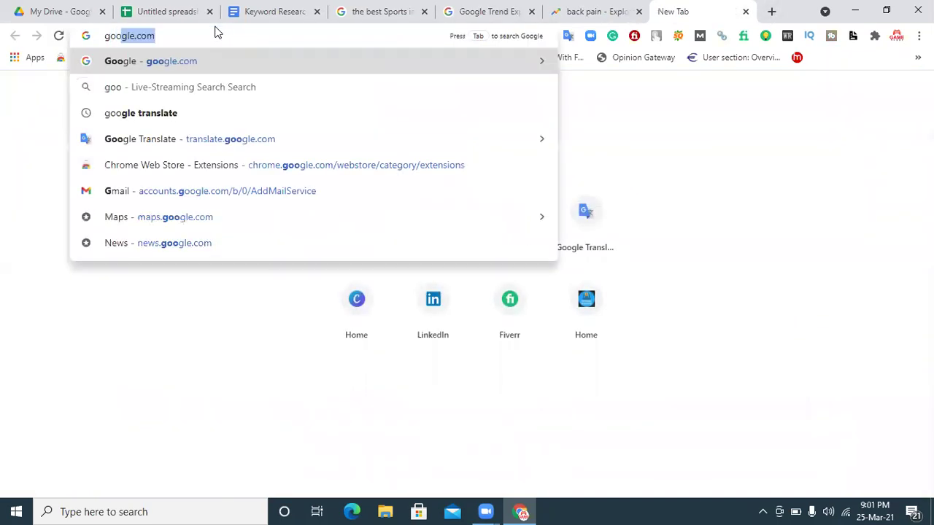
key(Return)
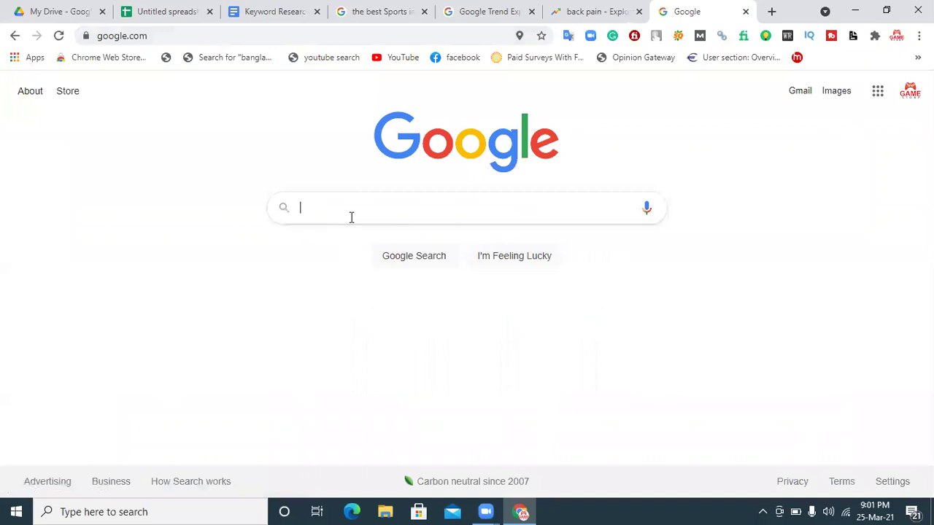
text(back pain)
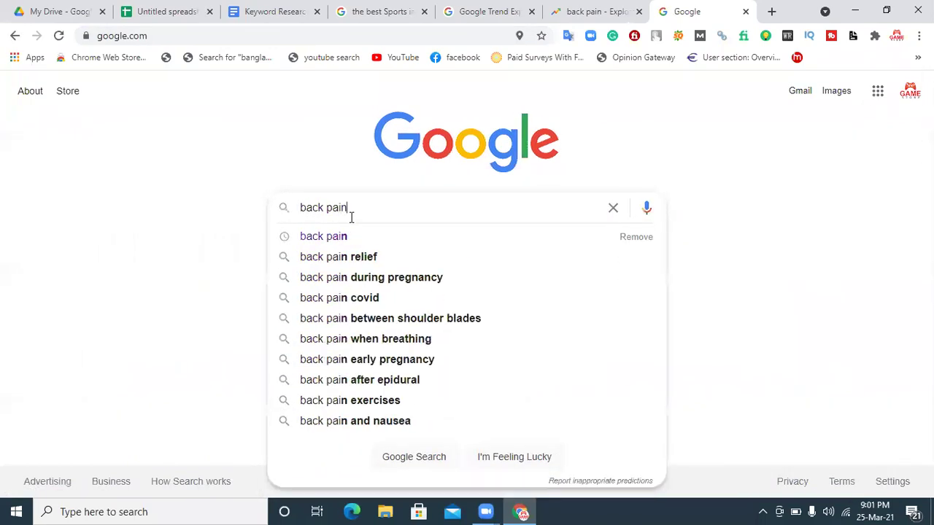
key(Return)
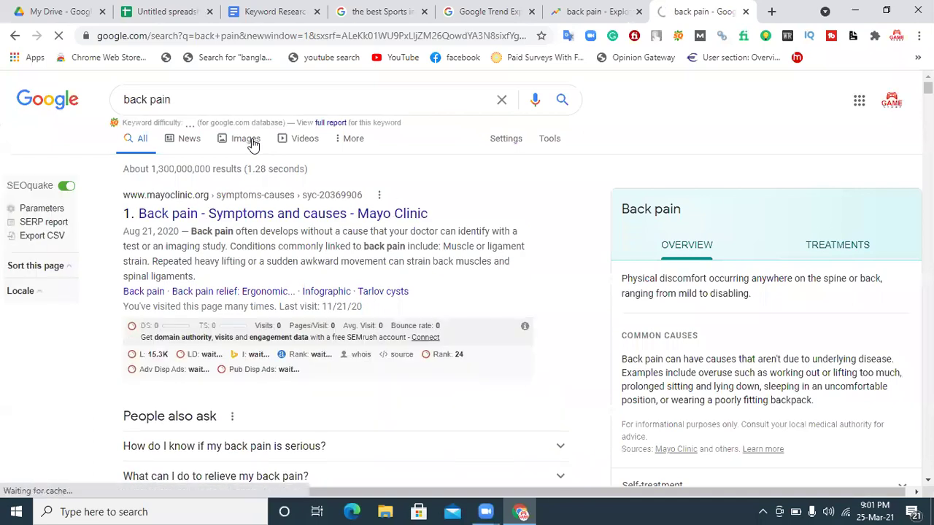
click(250, 141)
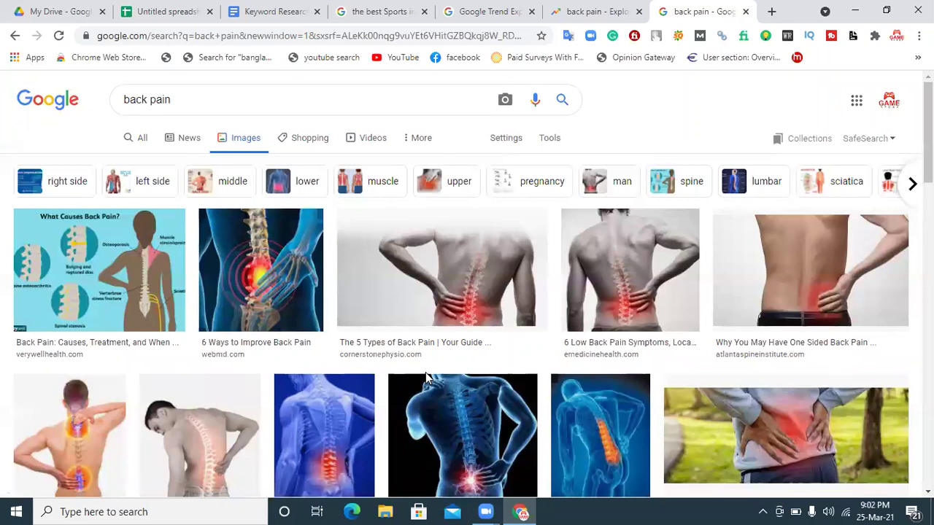
- Return to the back pain exploration in Google Trends and set its category to Health
click(604, 10)
click(342, 233)
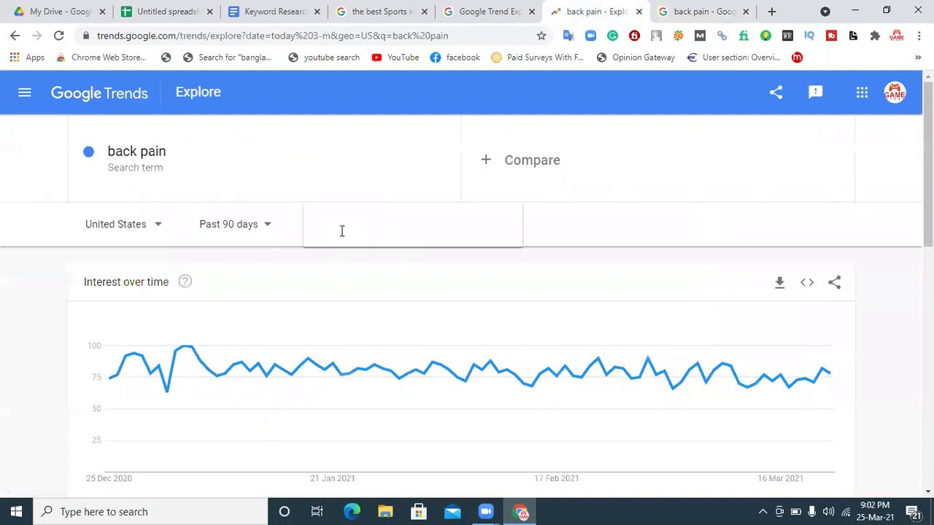
mouse_move(520, 279)
mouse_down()
mouse_move(519, 346)
mouse_move(501, 417)
mouse_move(518, 334)
mouse_up()
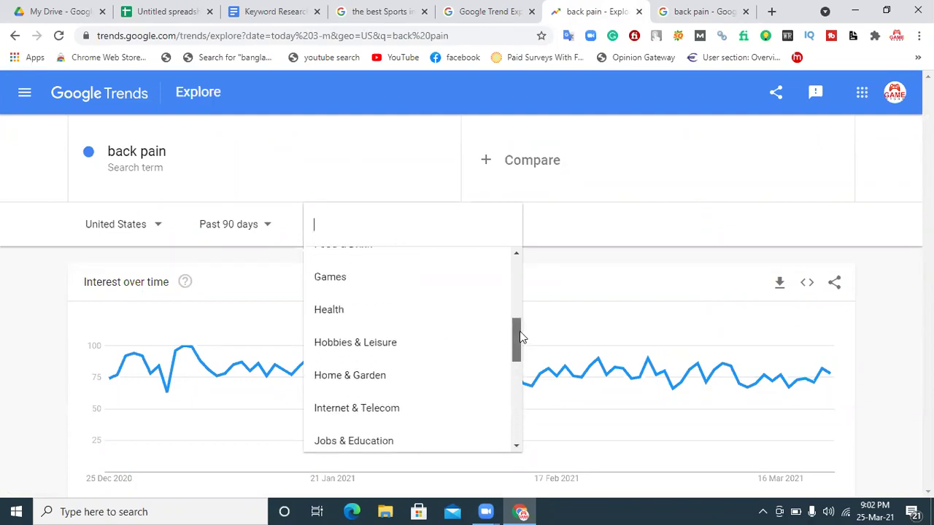
click(352, 311)
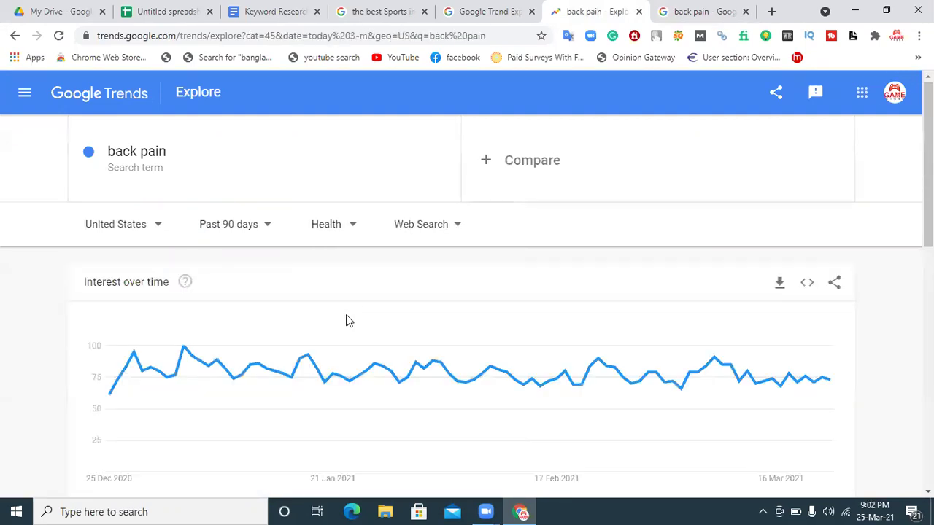
- Review the search type options, keeping Web Search, and examine the interest over time chart for back pain
click(428, 230)
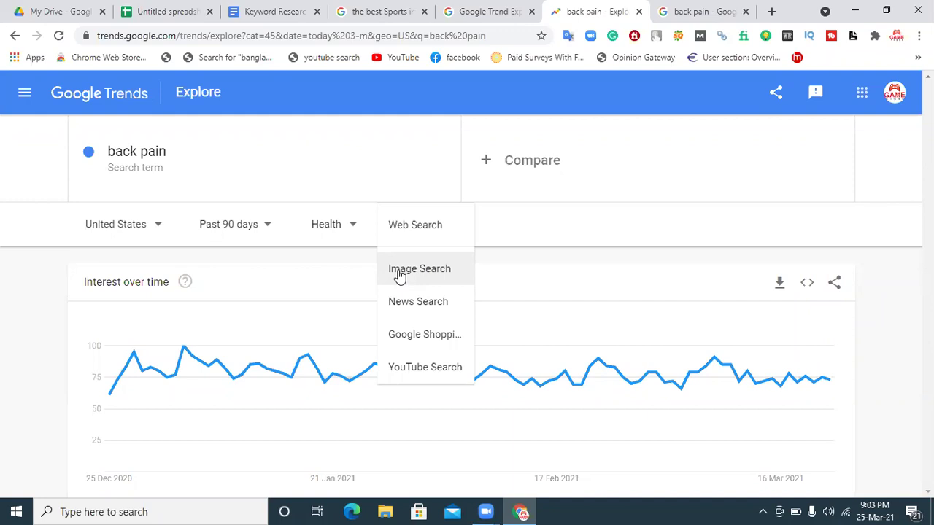
click(428, 227)
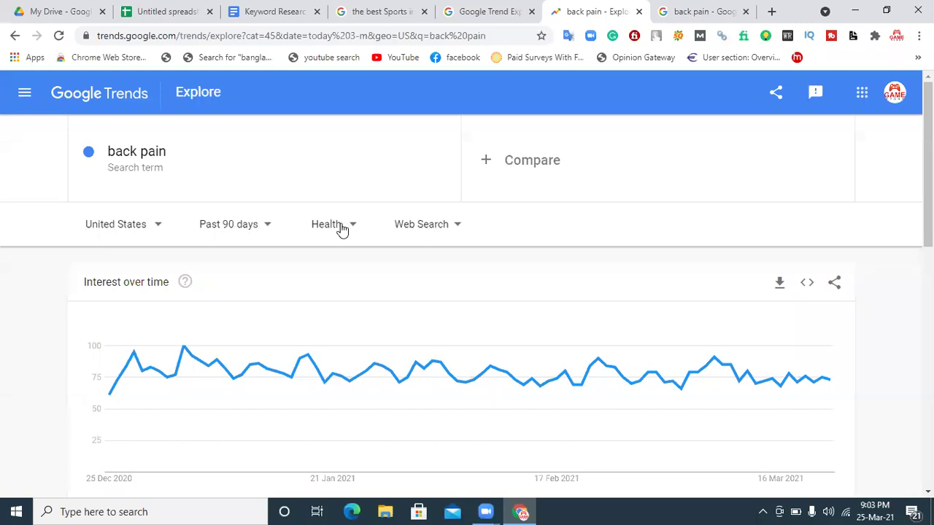
click(438, 227)
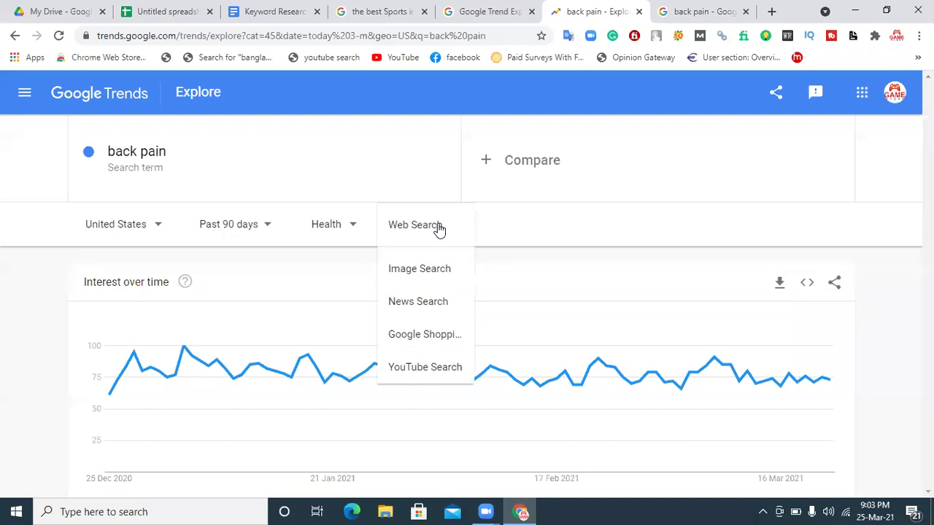
click(439, 227)
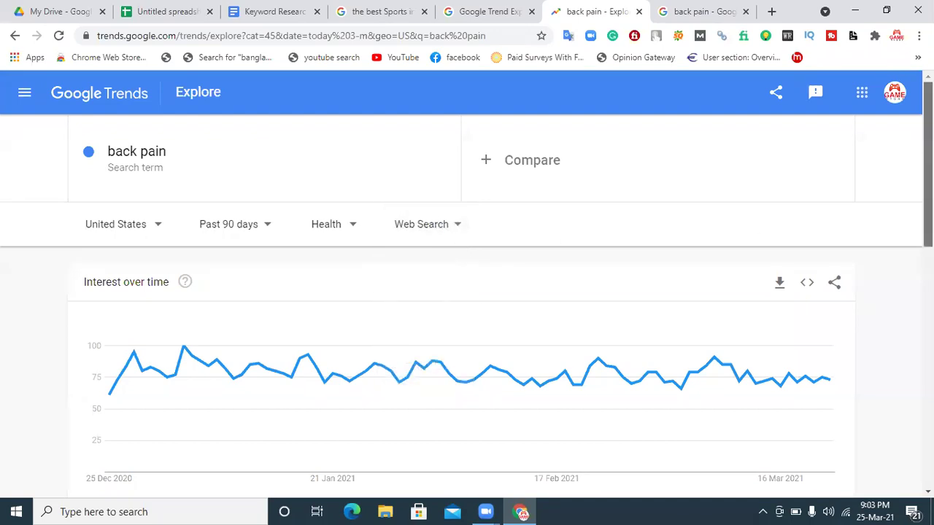
scroll(773, 270, down, 2)
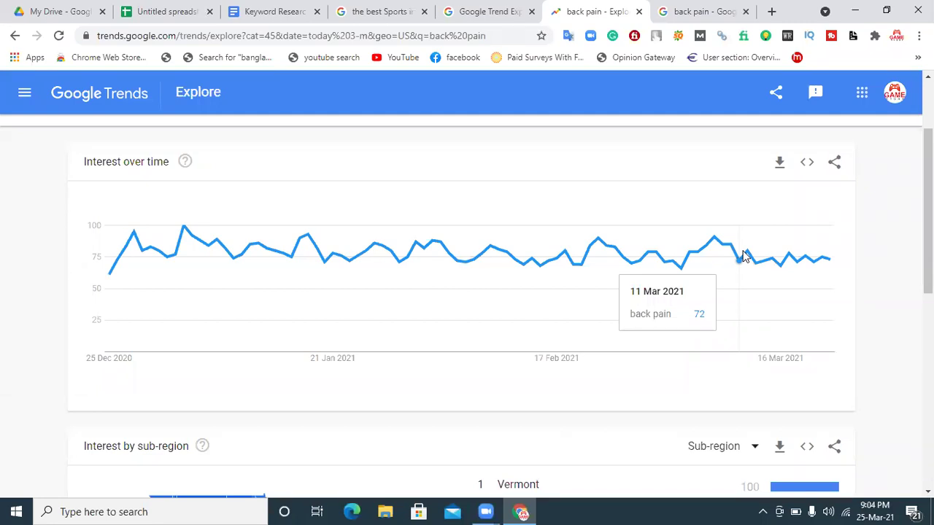
- Enter "High" in the spreadsheet's Competetion column for Back Pain, cell C2
click(197, 7)
click(357, 213)
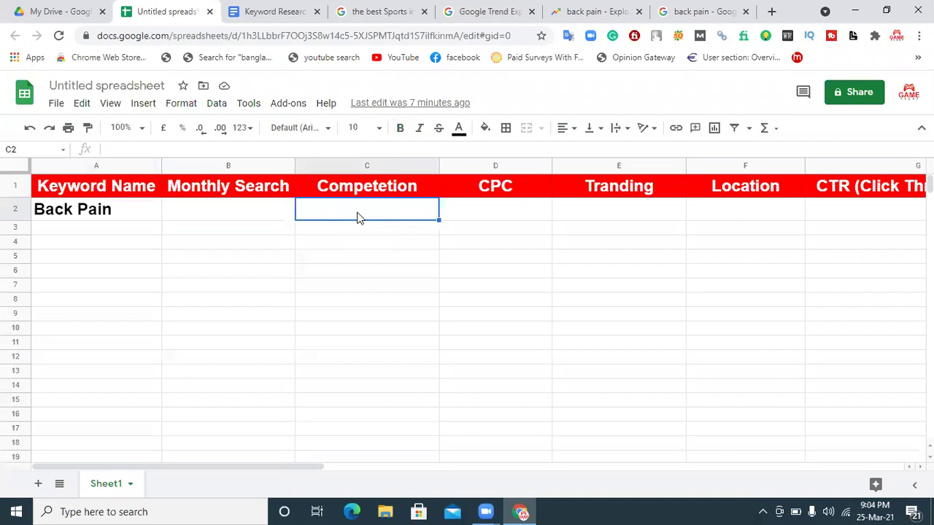
text(High)
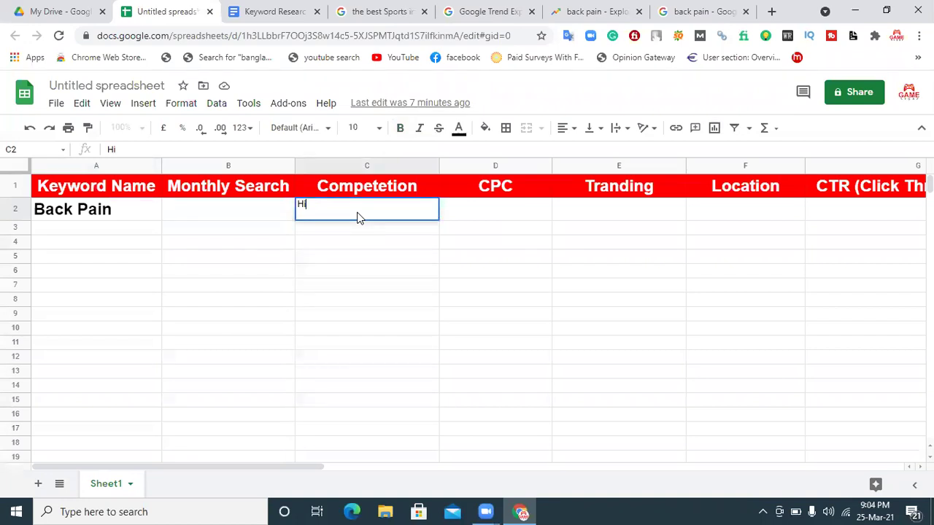
click(355, 229)
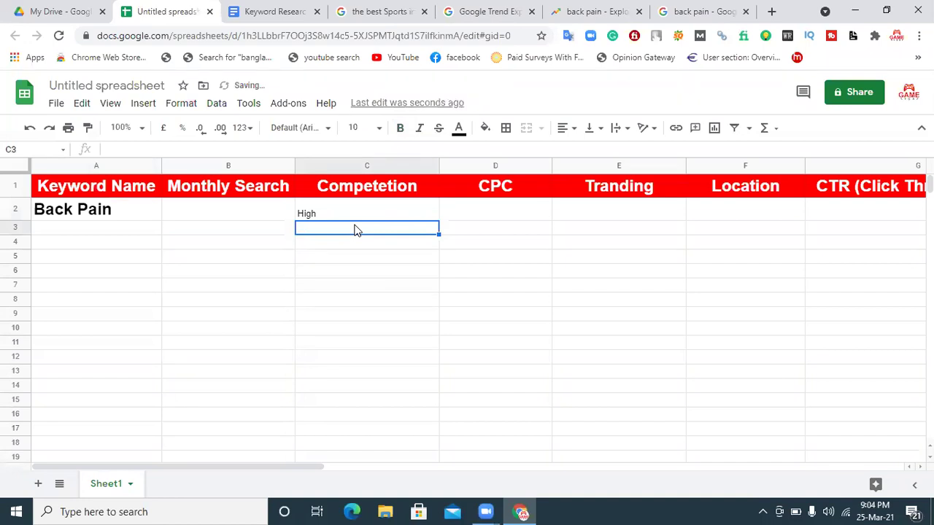
drag(324, 470, 219, 449)
- Examine back pain's country filter, interest over time and interest by sub-region in Google Trends
click(591, 11)
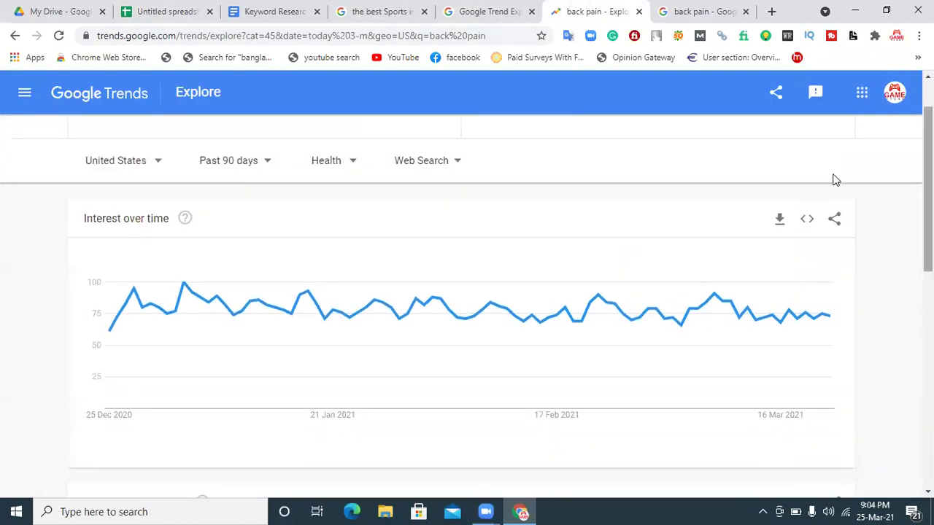
scroll(846, 131, up, 1)
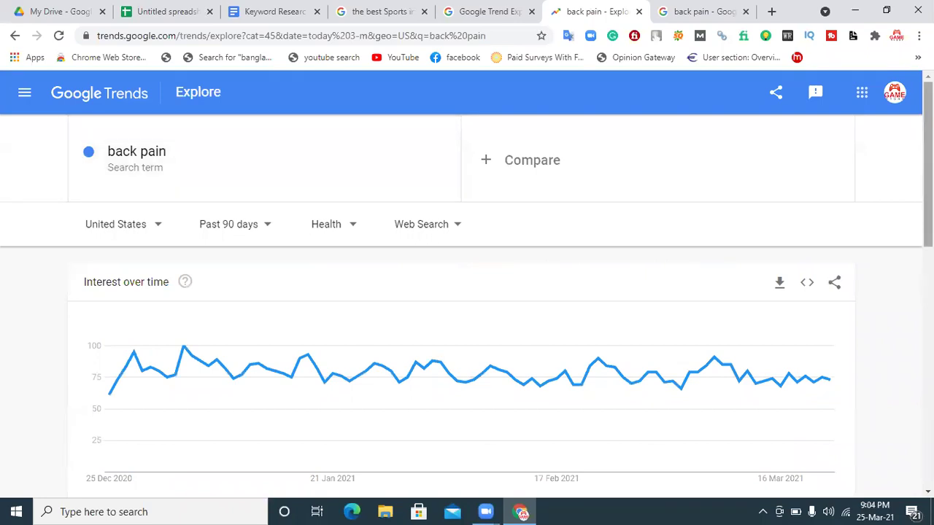
scroll(467, 292, down, 5)
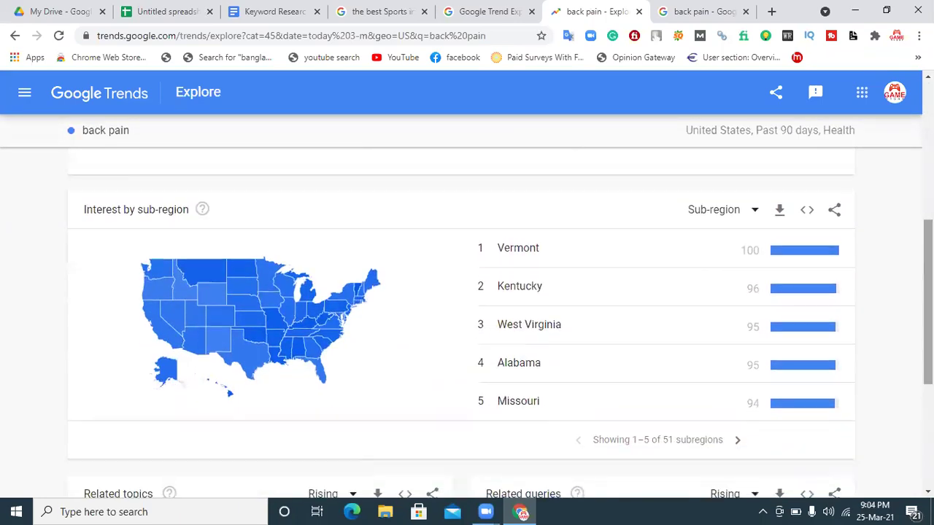
scroll(183, 154, up, 5)
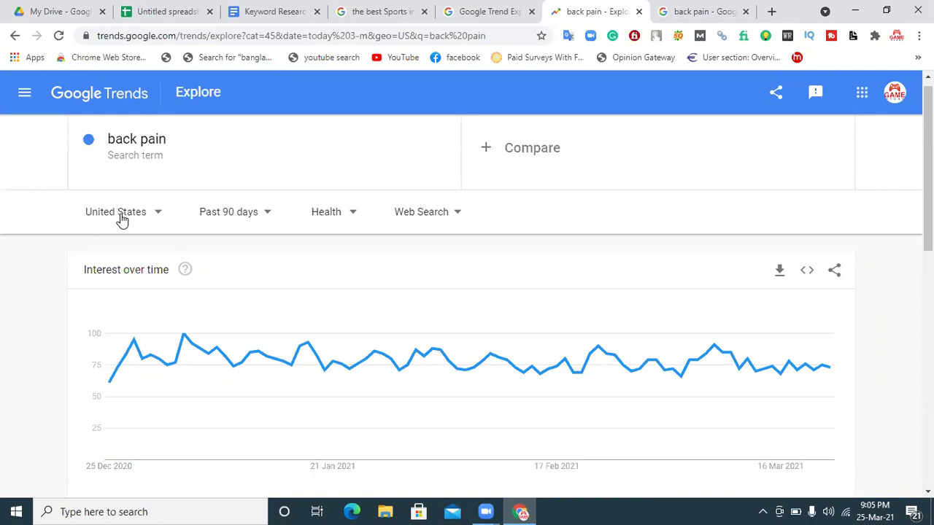
scroll(399, 391, down, 5)
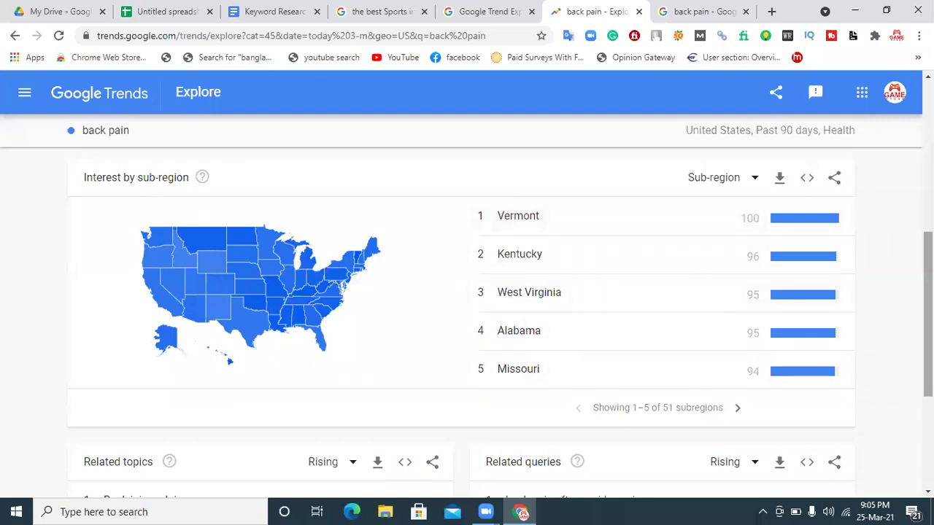
- Page through the ranked list of US sub-regions for back pain, then return to its first page
click(740, 408)
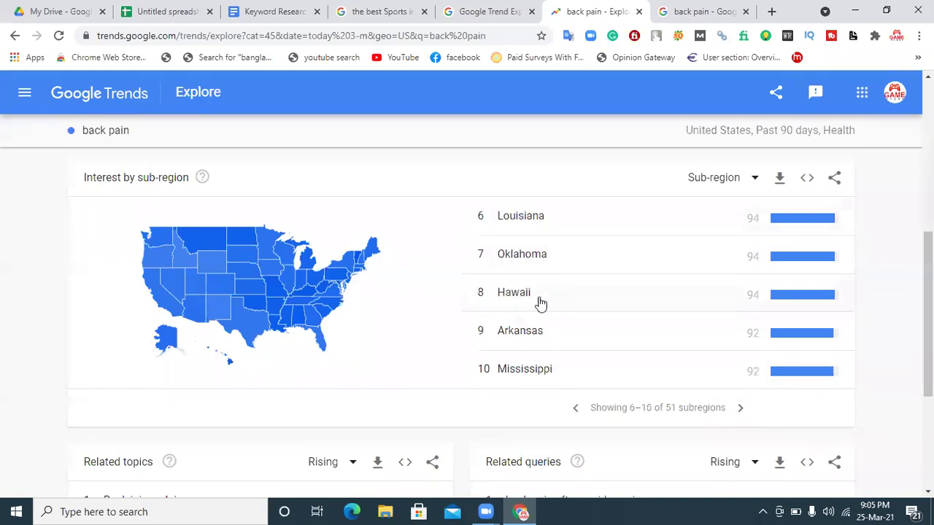
click(740, 408)
click(742, 410)
click(742, 410)
click(742, 410)
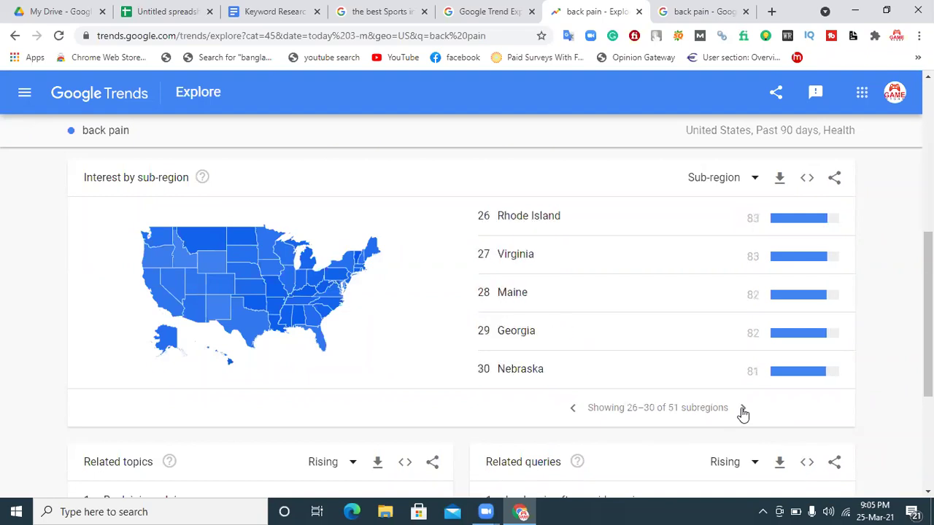
click(742, 410)
click(742, 410)
click(742, 410)
click(742, 410)
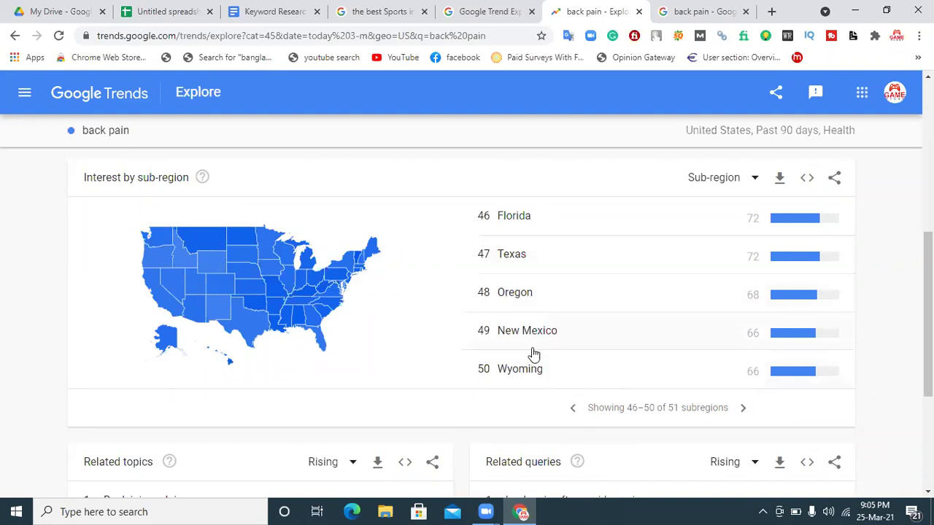
click(575, 411)
click(575, 411)
click(575, 411)
click(575, 411)
click(574, 411)
click(575, 409)
click(575, 409)
click(574, 409)
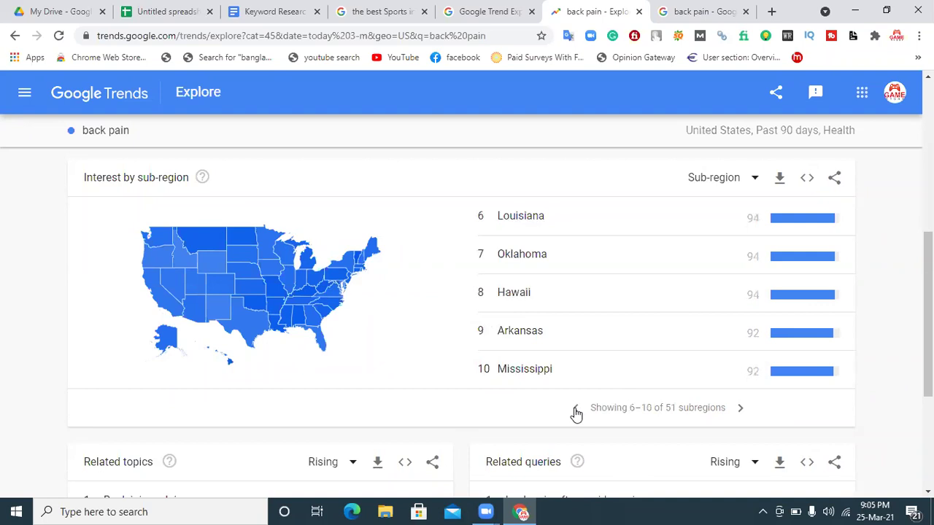
click(574, 410)
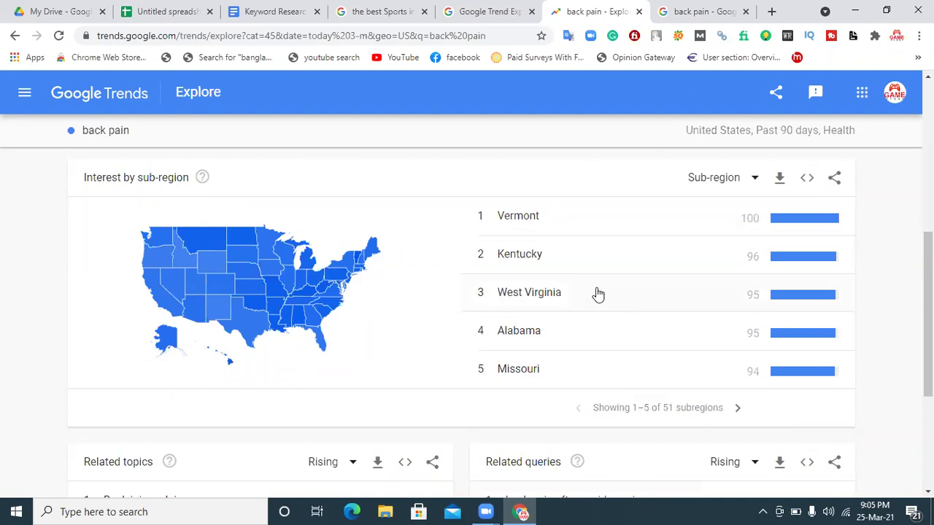
- Examine back pain's related topics, related queries, sub-region ranking and interest over time chart in Google Trends
scroll(597, 294, down, 3)
scroll(580, 212, down, 3)
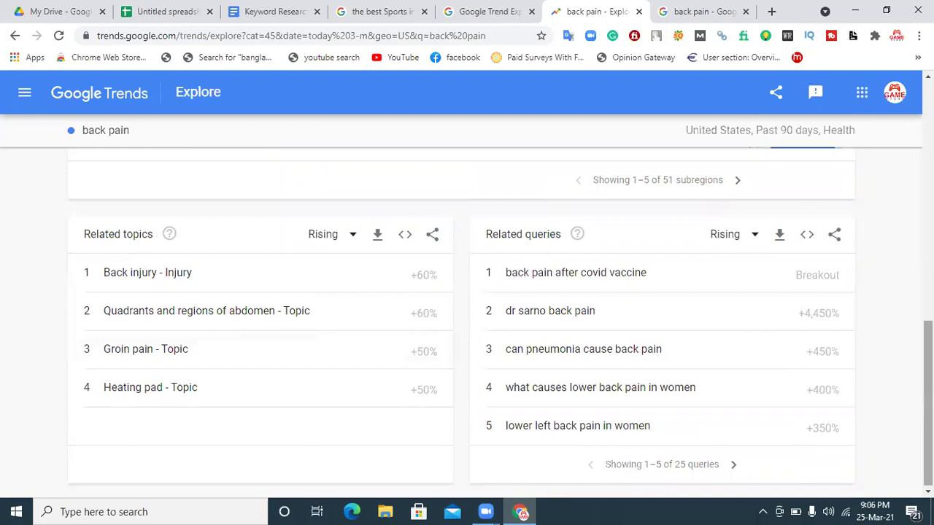
scroll(267, 344, up, 4)
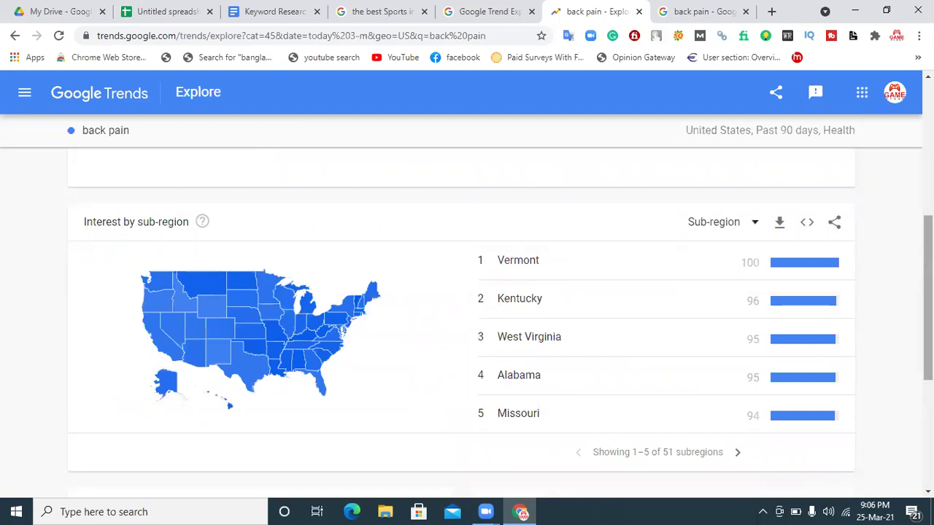
scroll(466, 306, up, 5)
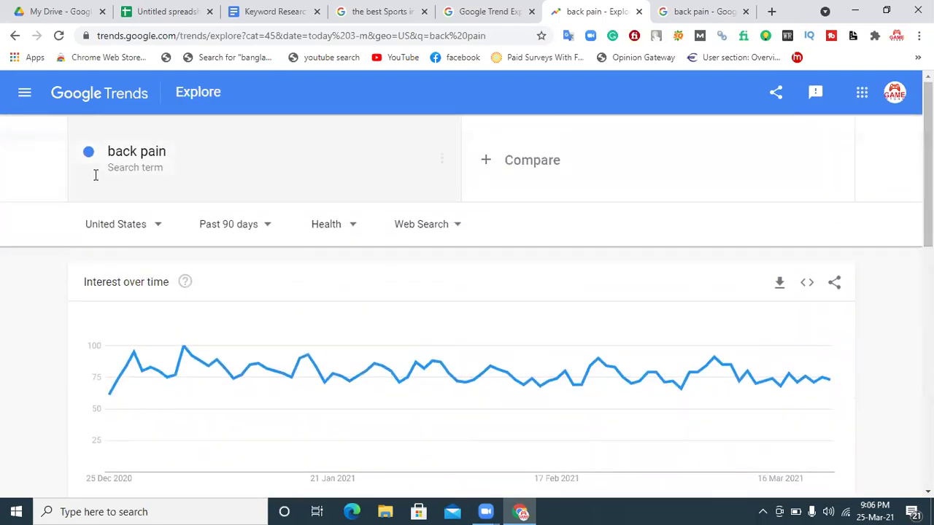
mouse_move(386, 380)
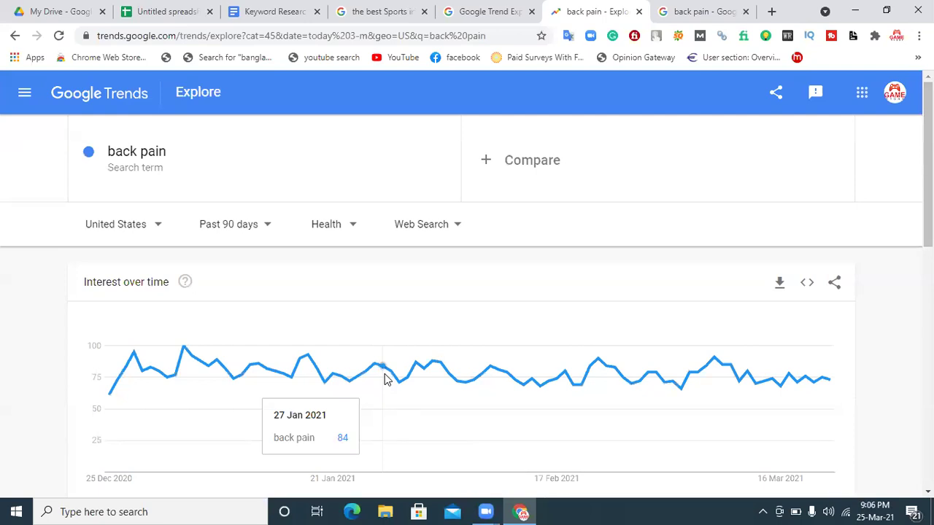
- Review the Google Trend Explore and Spyfu criteria sections of the Keyword Research document, checking the keyword spreadsheet in between
click(255, 11)
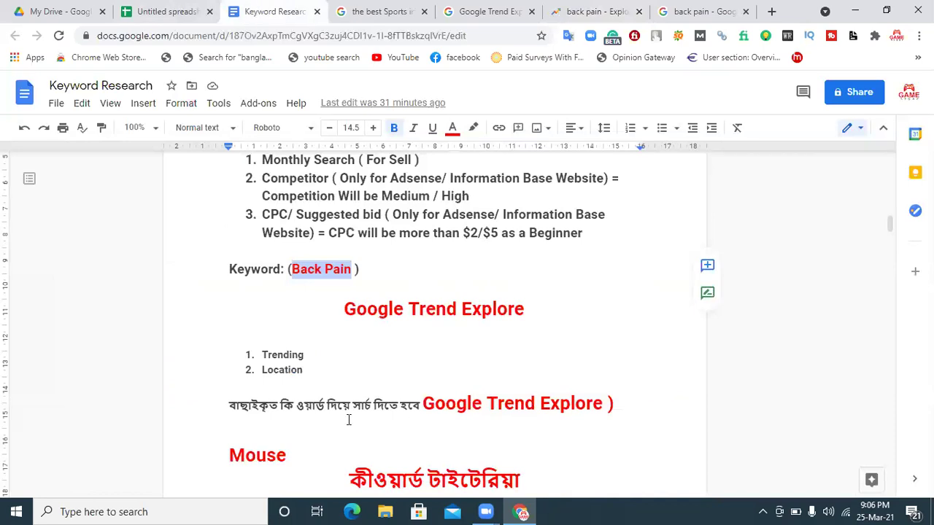
drag(893, 227, 890, 229)
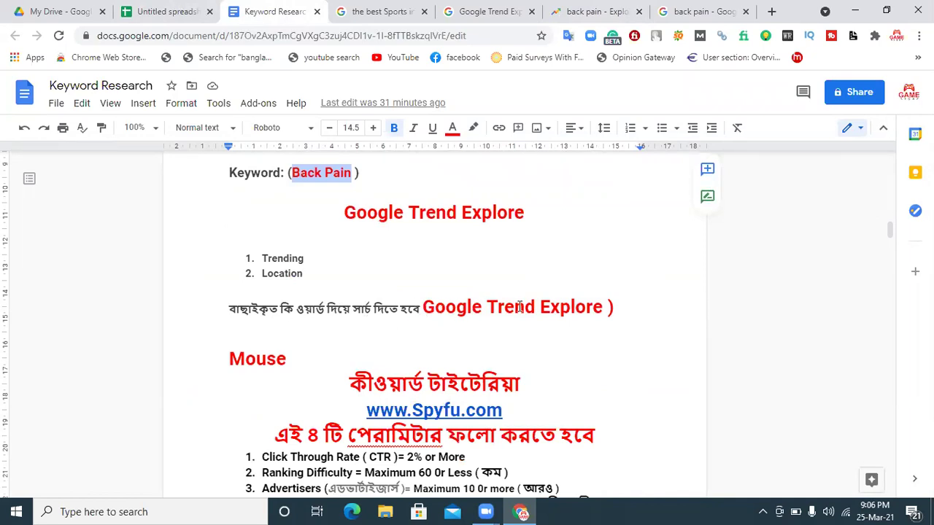
drag(892, 228, 890, 237)
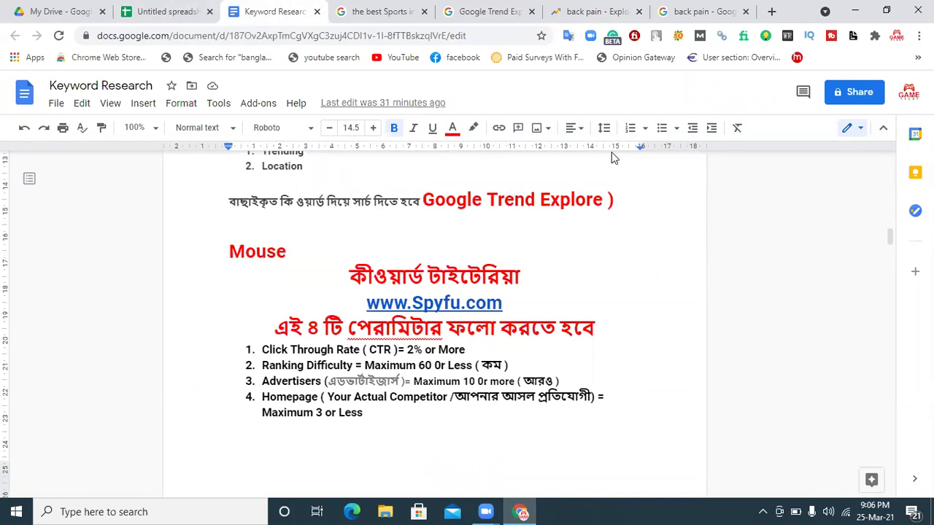
click(166, 11)
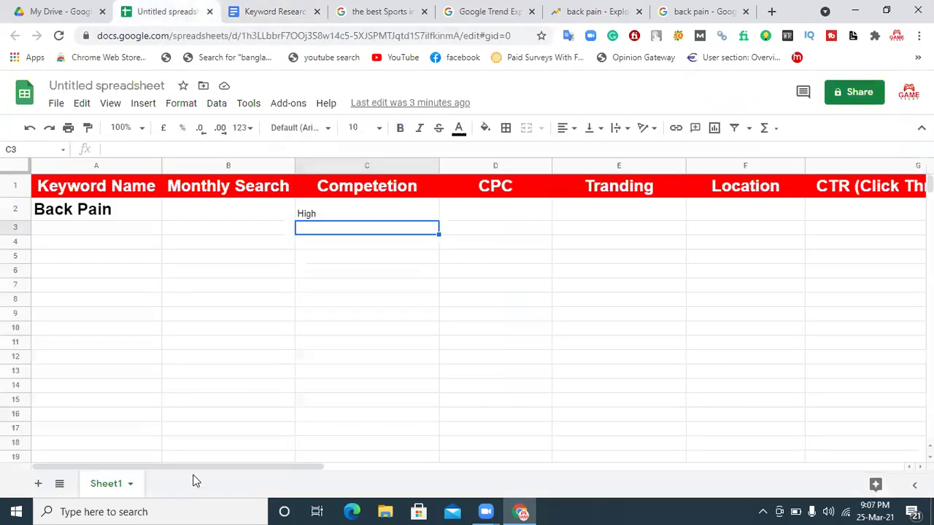
drag(200, 469, 175, 404)
click(251, 9)
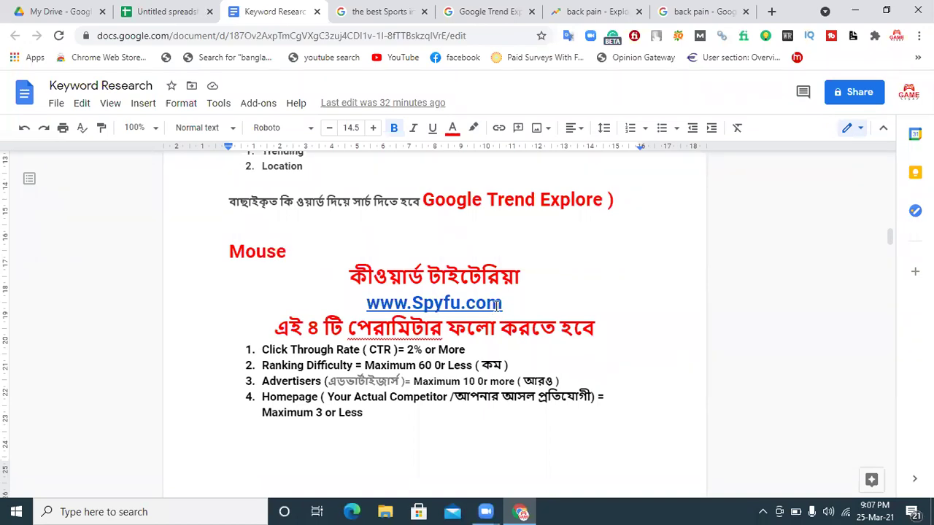
drag(892, 237, 891, 246)
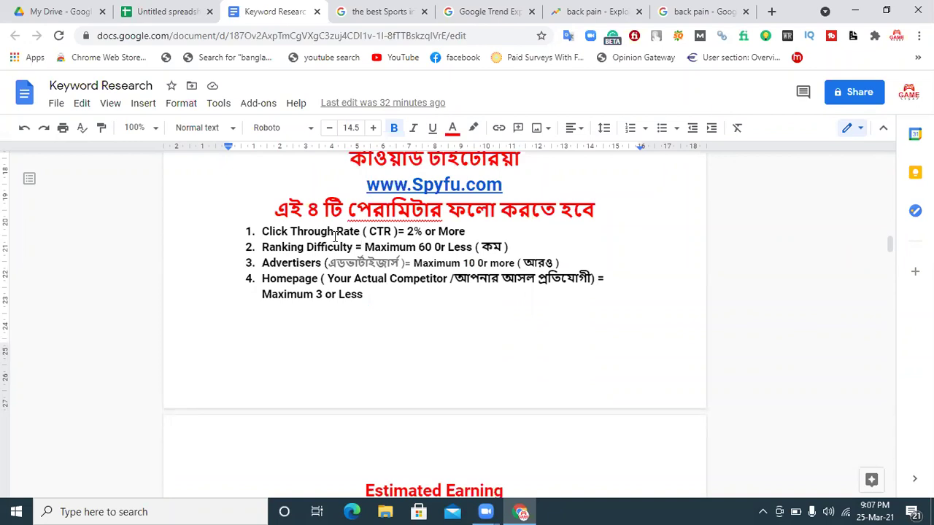
- Compare the spreadsheet's CTR, Ranking Difficulty, Asvertiser and Homepage columns with the four Spyfu criteria in the Keyword Research document
click(184, 13)
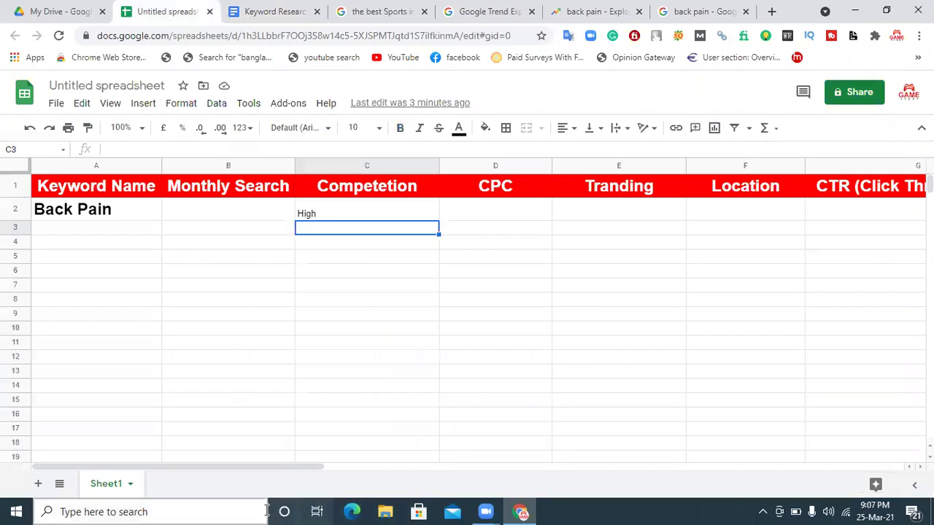
drag(293, 462, 402, 462)
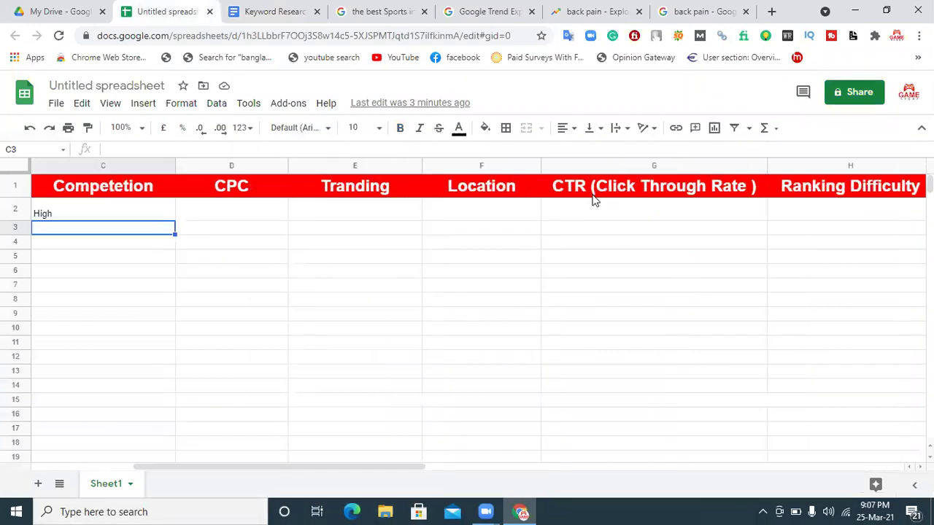
click(287, 10)
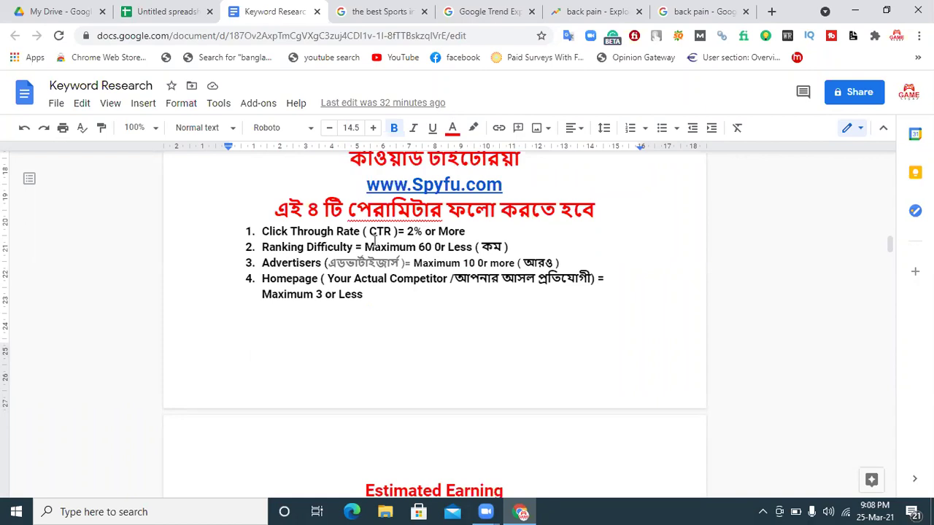
click(164, 11)
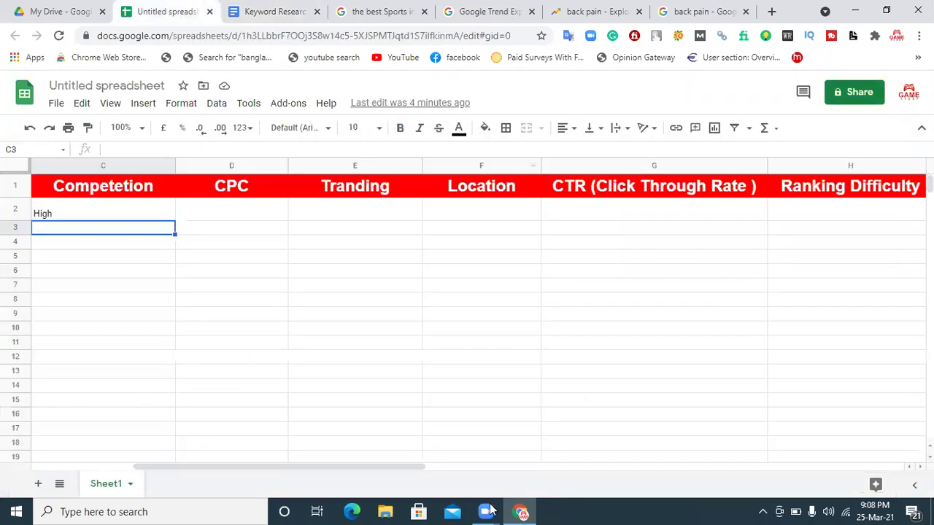
drag(269, 467, 467, 446)
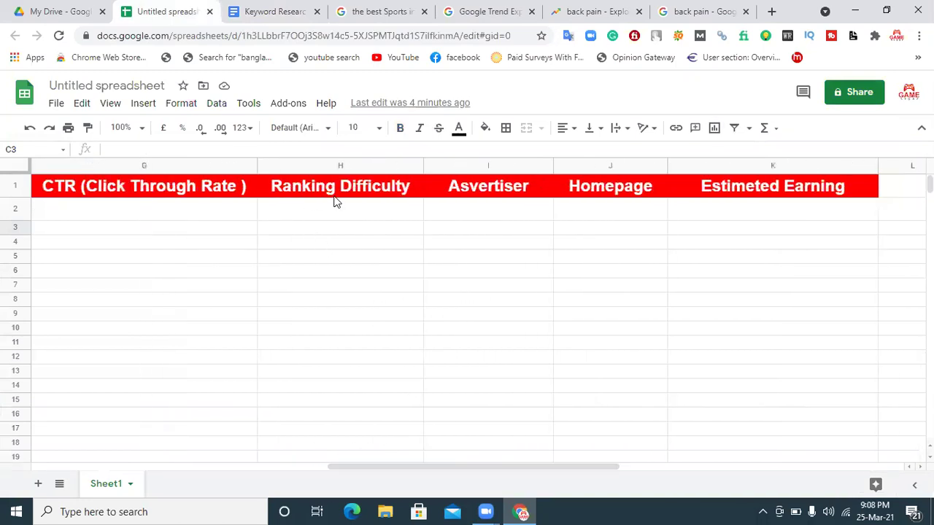
click(261, 5)
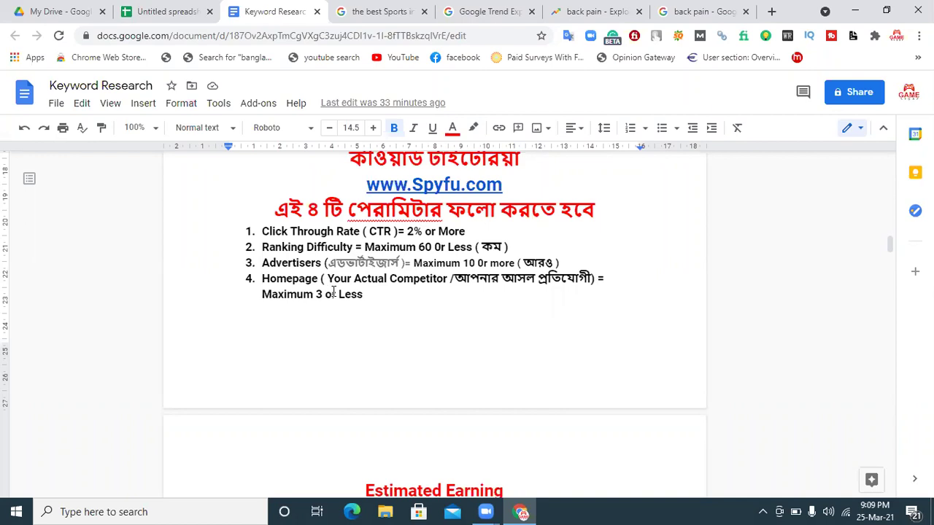
- Switch the Google search for back pain from image results to all web results
click(700, 9)
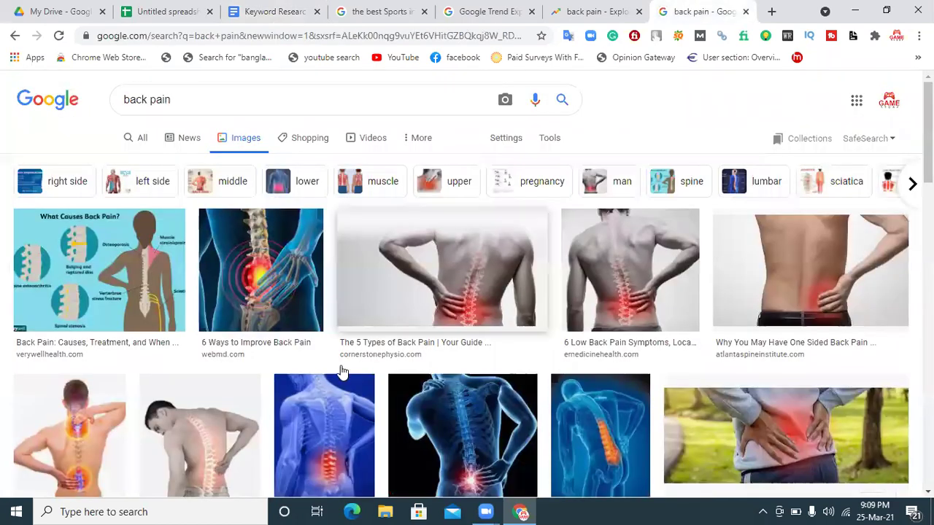
click(146, 143)
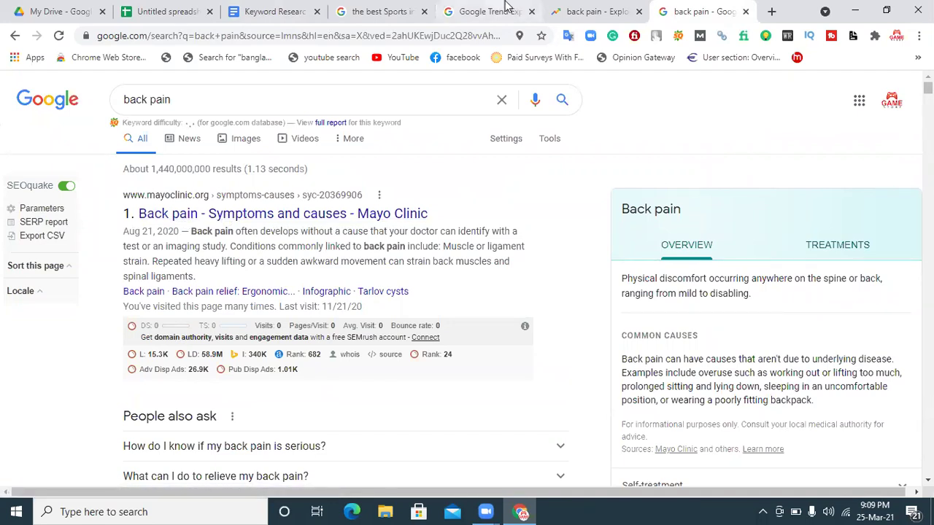
click(284, 11)
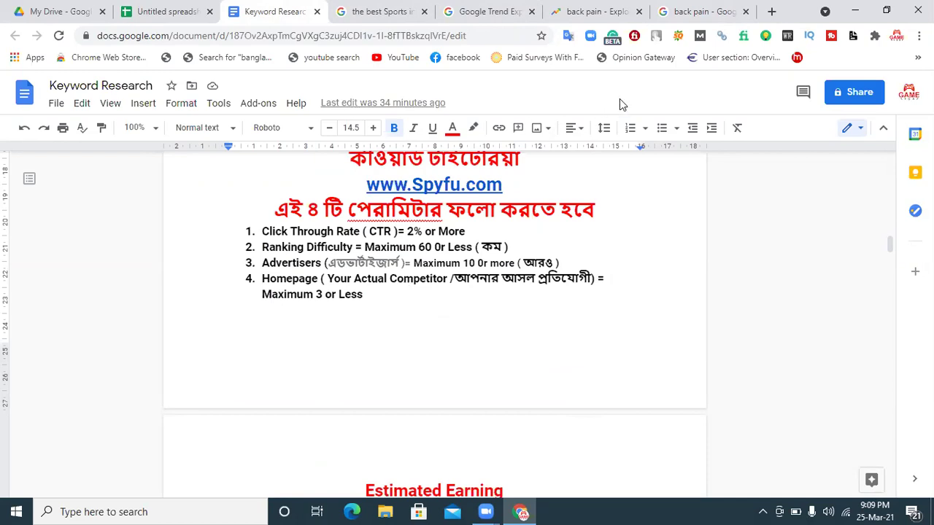
click(674, 13)
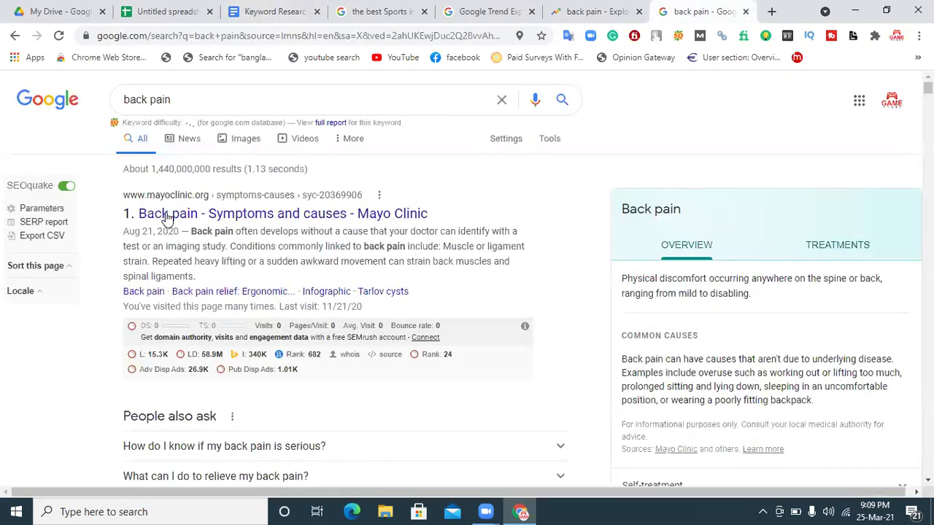
- Examine which sites rank on Google's first results page for back pain, checking against the Homepage criterion in the Keyword Research document
scroll(216, 313, down, 4)
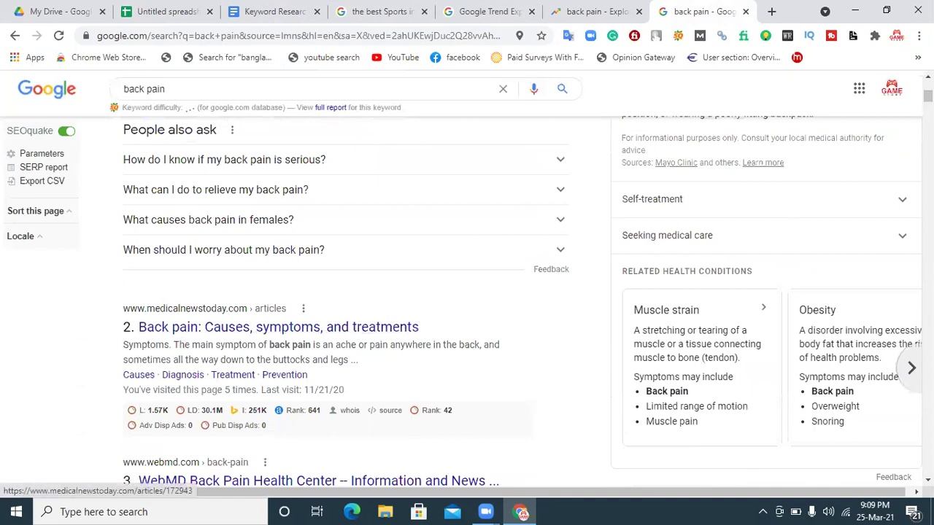
scroll(215, 312, down, 2)
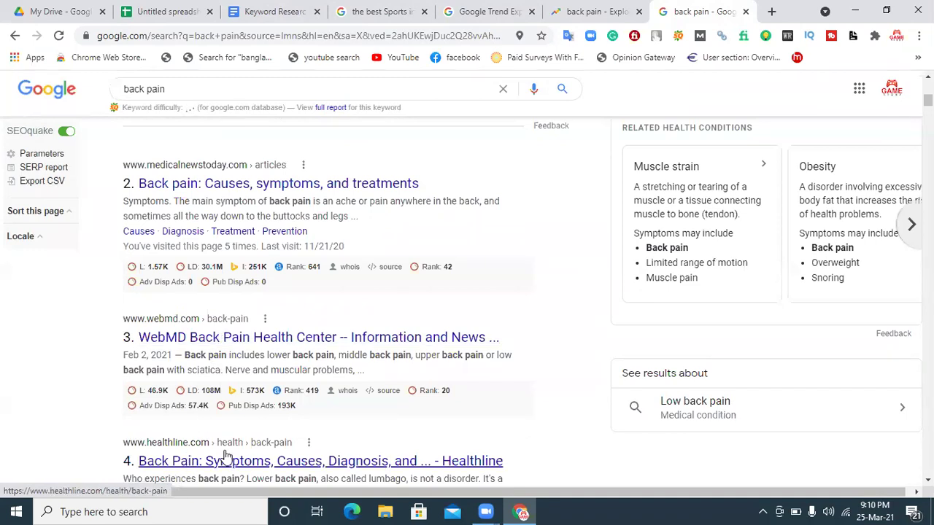
scroll(343, 306, down, 6)
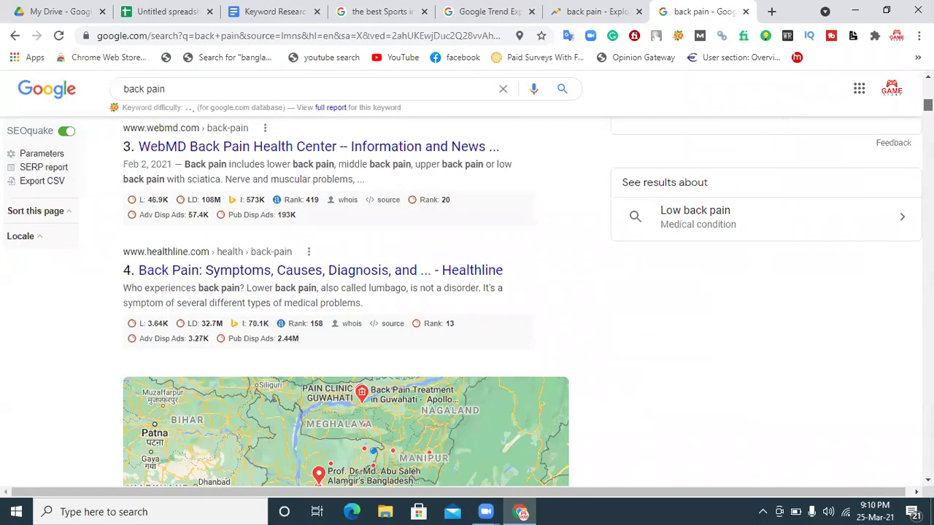
scroll(343, 306, down, 8)
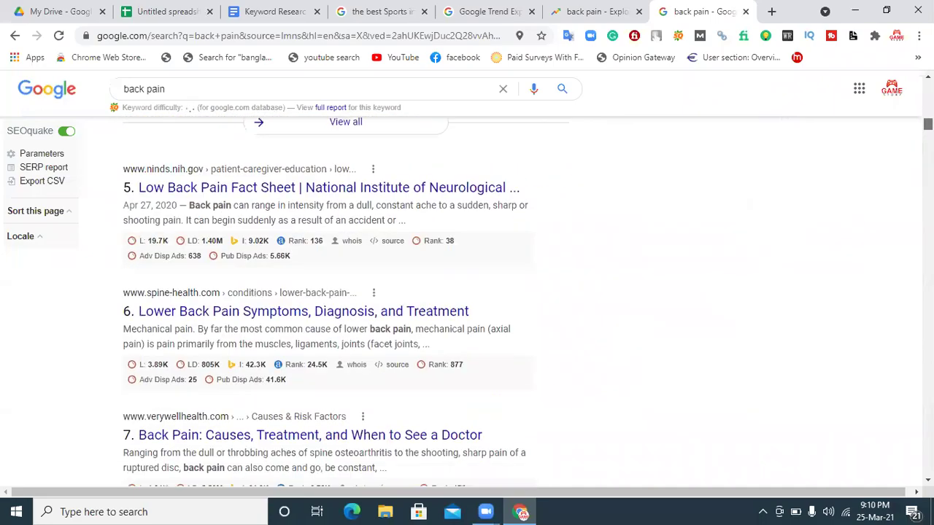
scroll(328, 300, down, 2)
scroll(343, 306, up, 15)
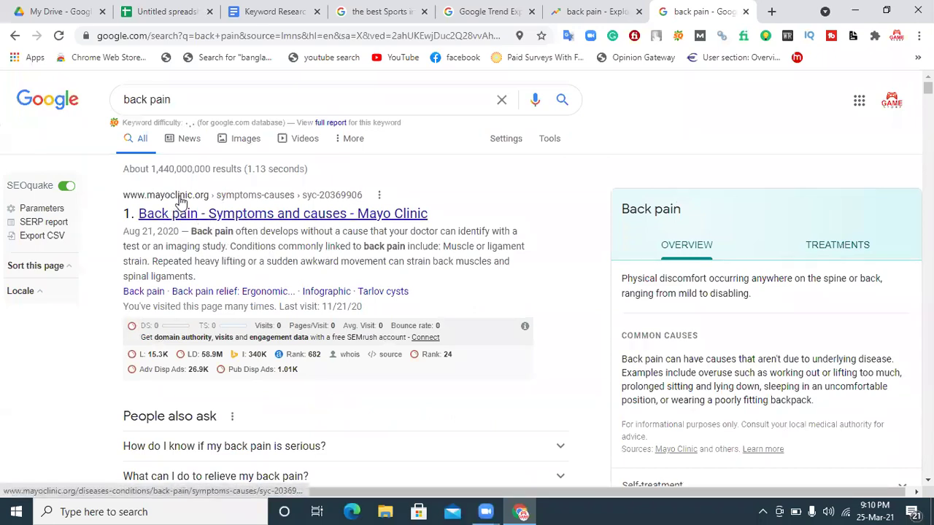
scroll(901, 103, down, 3)
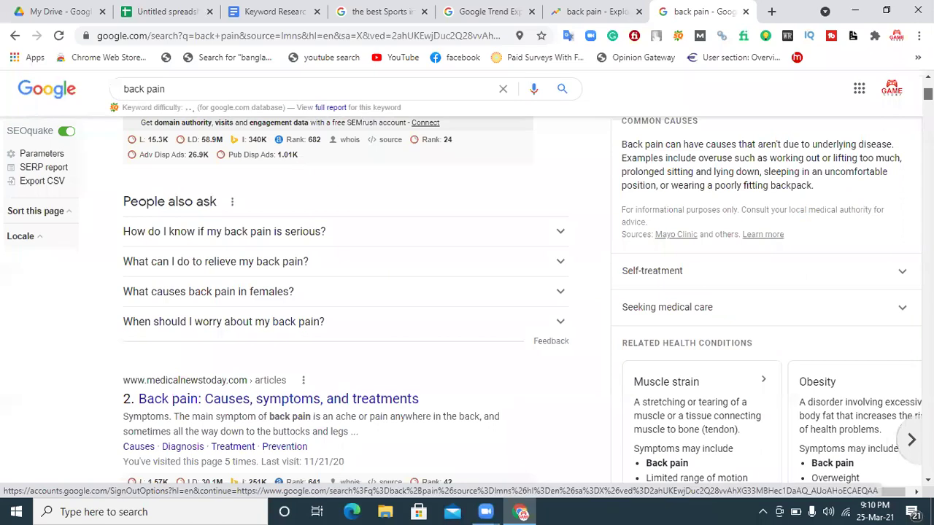
scroll(892, 88, down, 3)
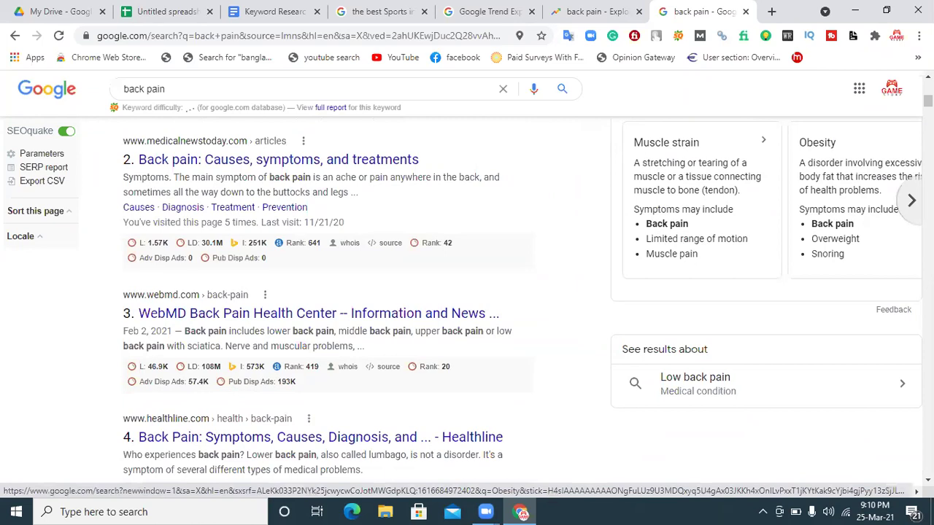
scroll(928, 101, up, 2)
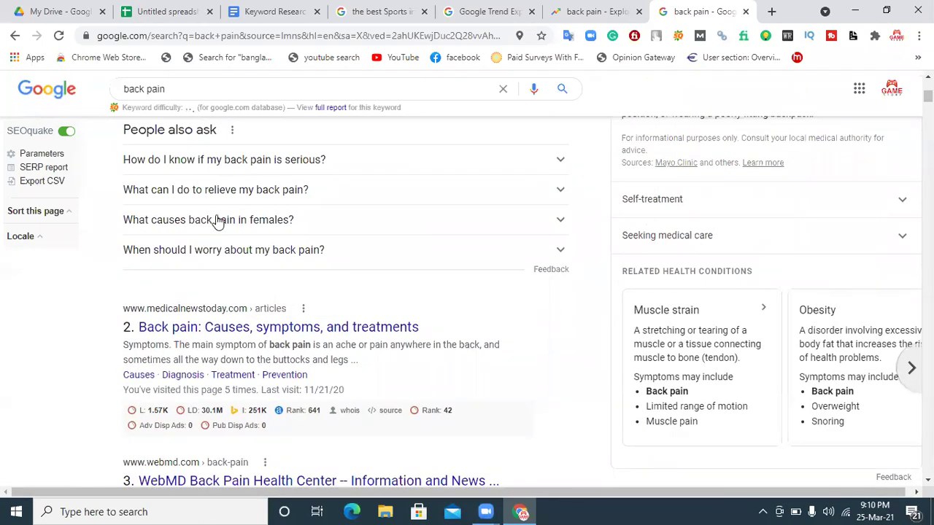
click(249, 15)
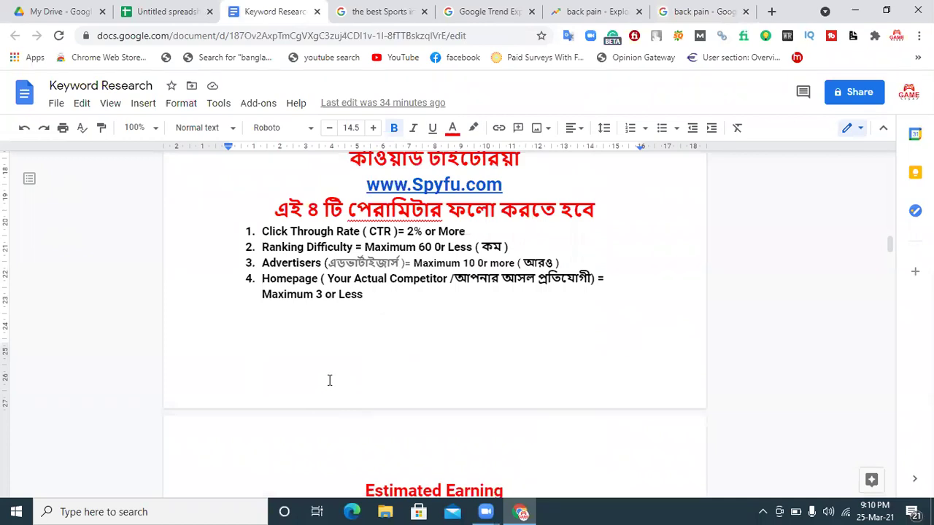
click(680, 10)
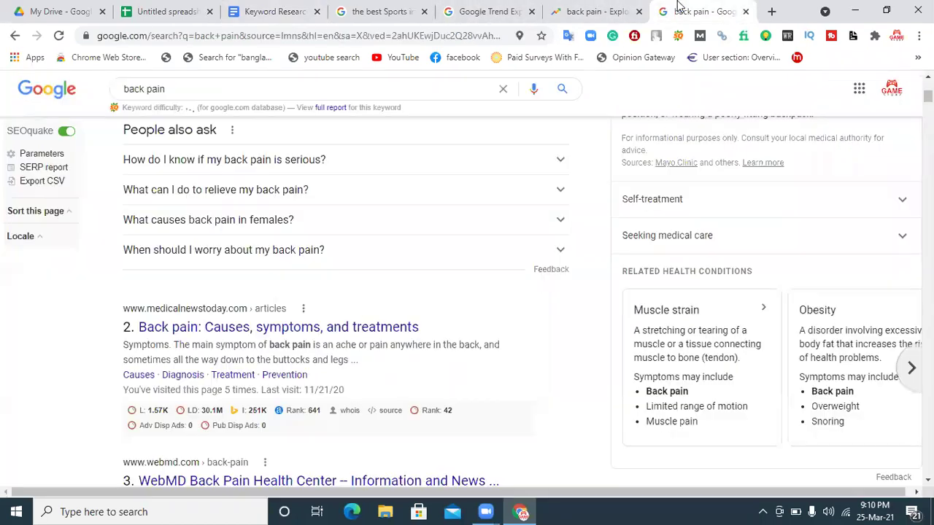
- Set Google's search settings to 10 results per page and save the preferences
scroll(467, 292, up, 5)
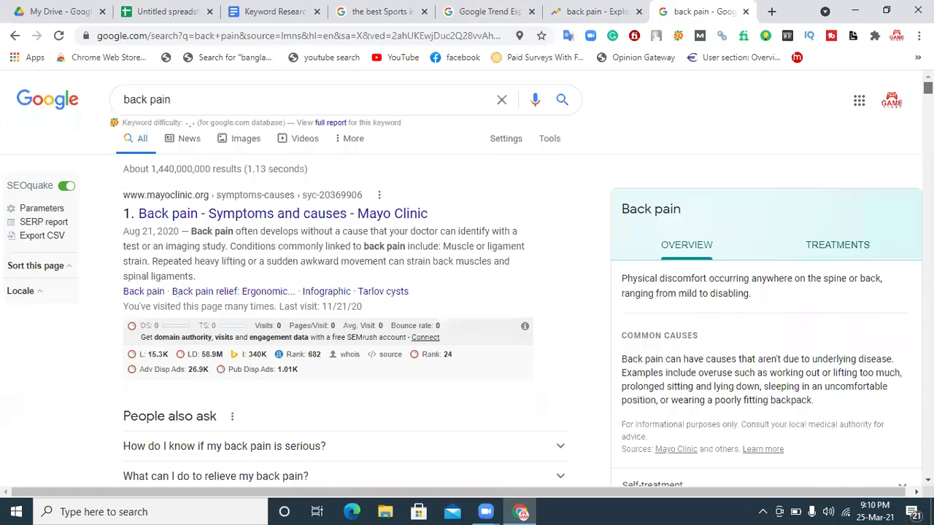
click(517, 140)
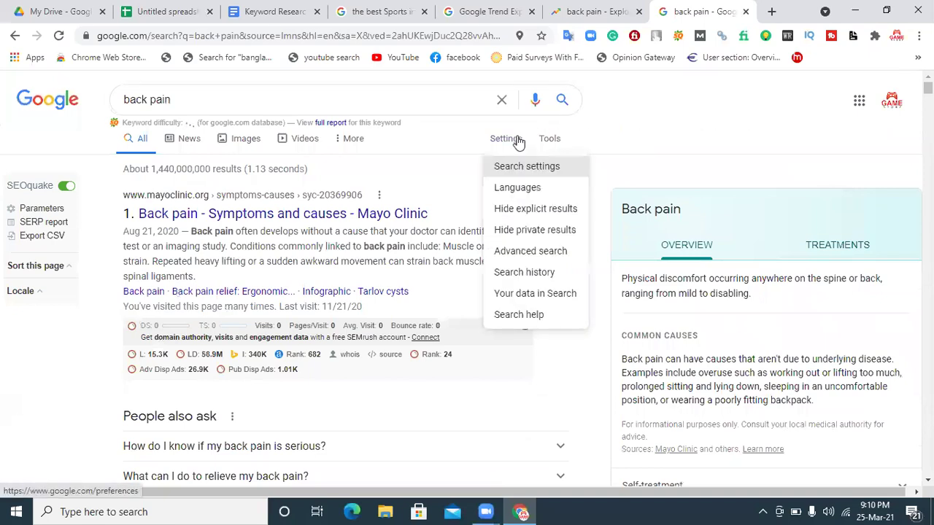
click(542, 168)
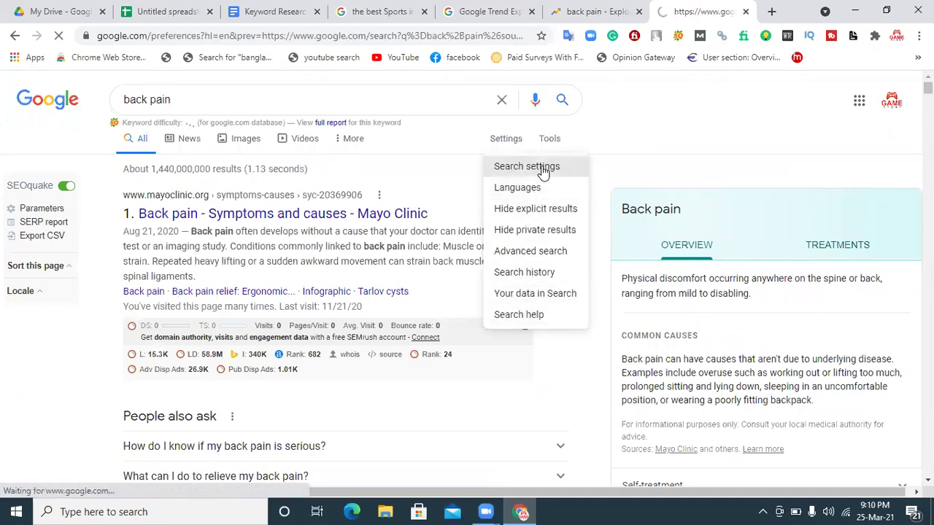
drag(383, 309, 129, 319)
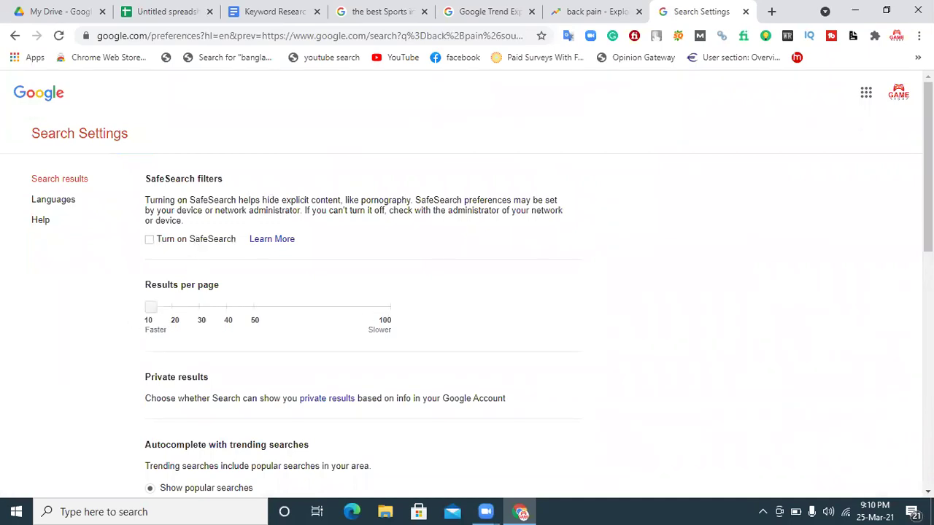
drag(928, 146, 905, 428)
click(515, 350)
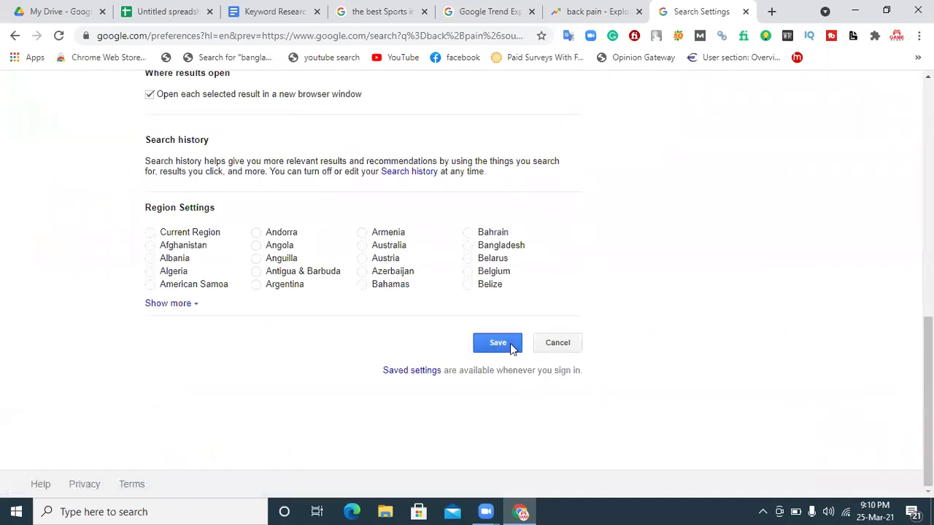
- Look through the full Google results page for back pain to see how many numbered results it lists
click(605, 114)
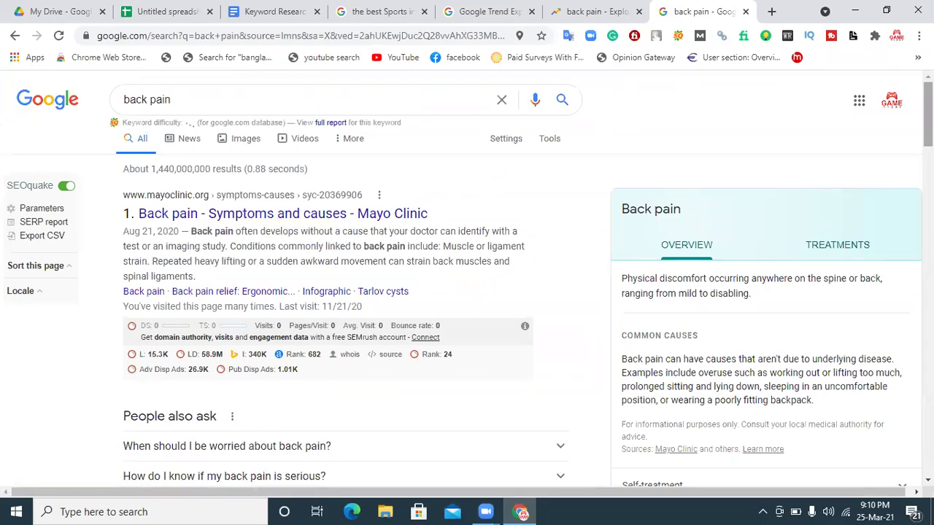
scroll(466, 280, down, 7)
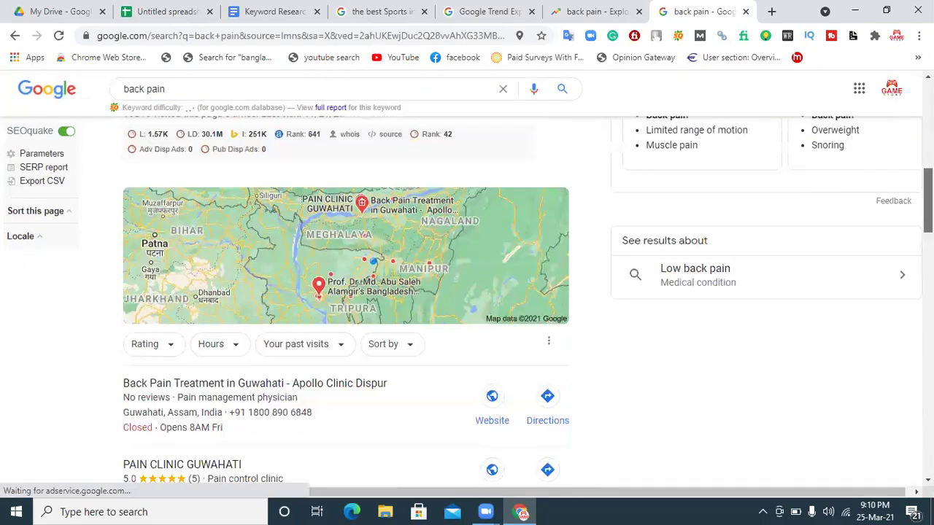
scroll(467, 292, down, 10)
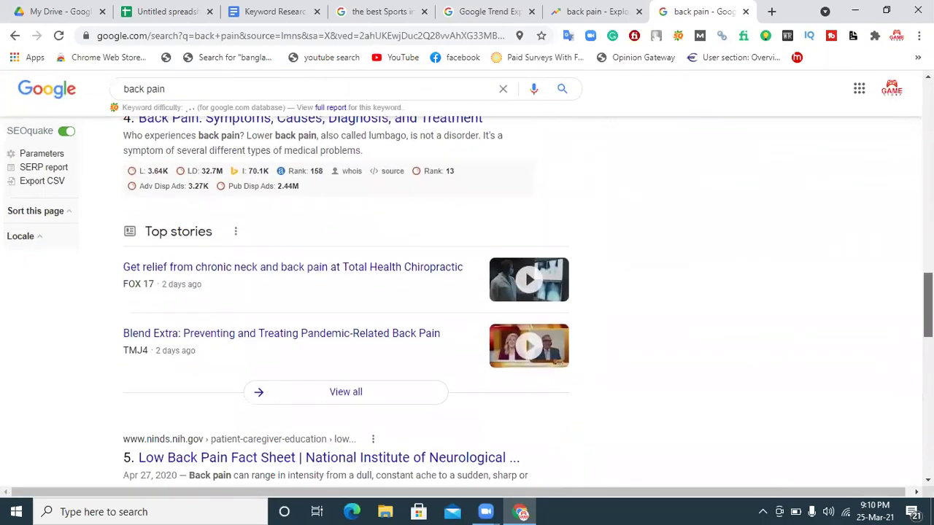
scroll(905, 372, down, 9)
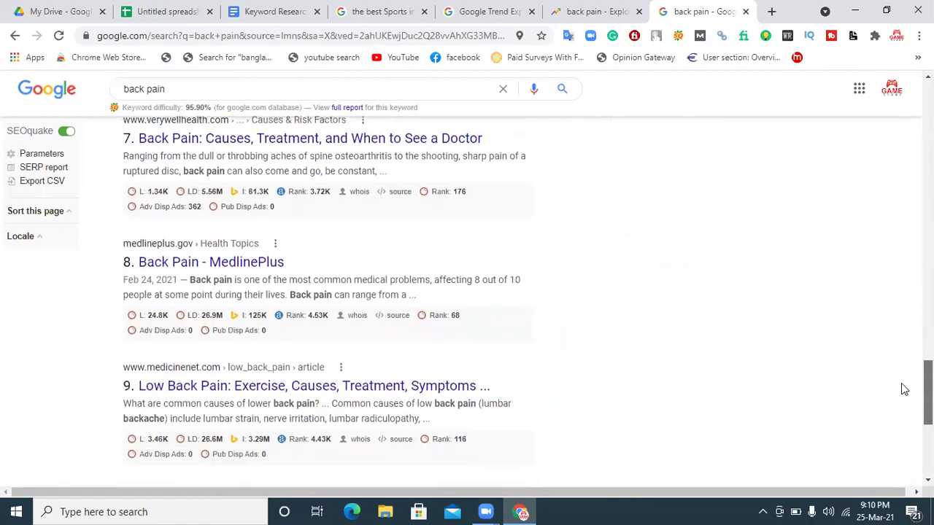
scroll(903, 387, up, 6)
scroll(196, 221, up, 18)
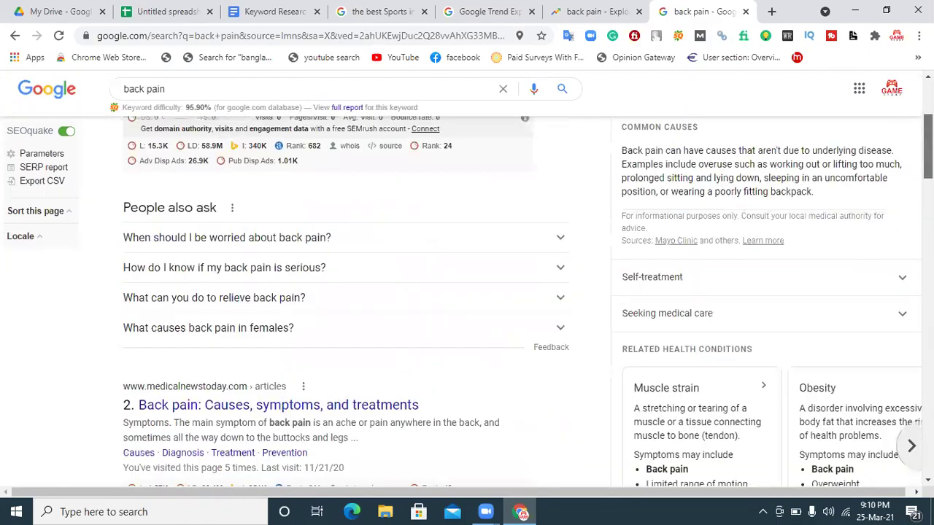
- Examine the URLs of the individual back pain results and compare them with the Homepage criterion in the Keyword Research document
click(195, 218)
drag(928, 109, 928, 162)
click(162, 304)
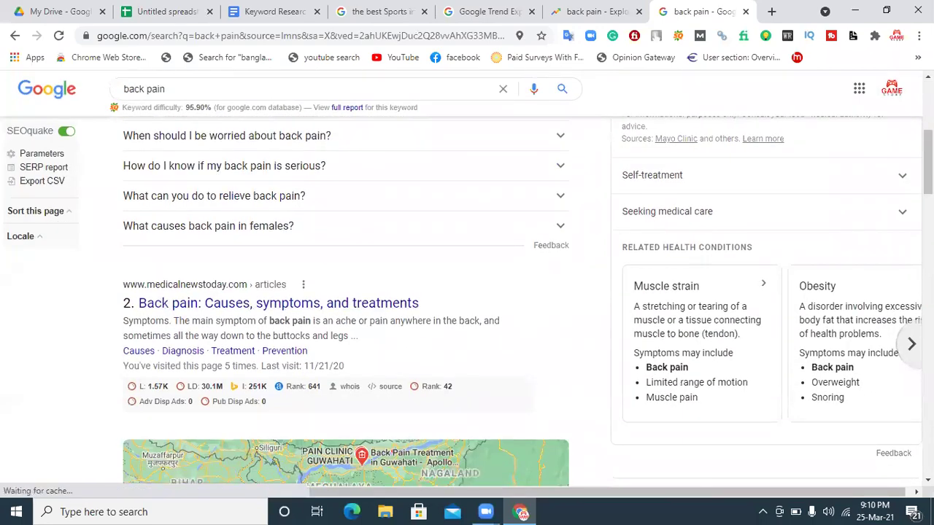
scroll(290, 292, down, 9)
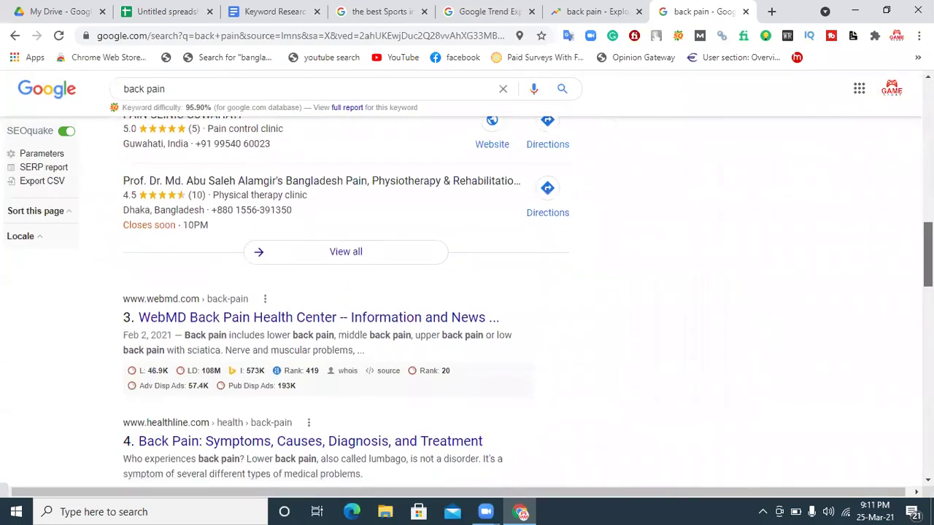
click(260, 309)
scroll(190, 264, down, 3)
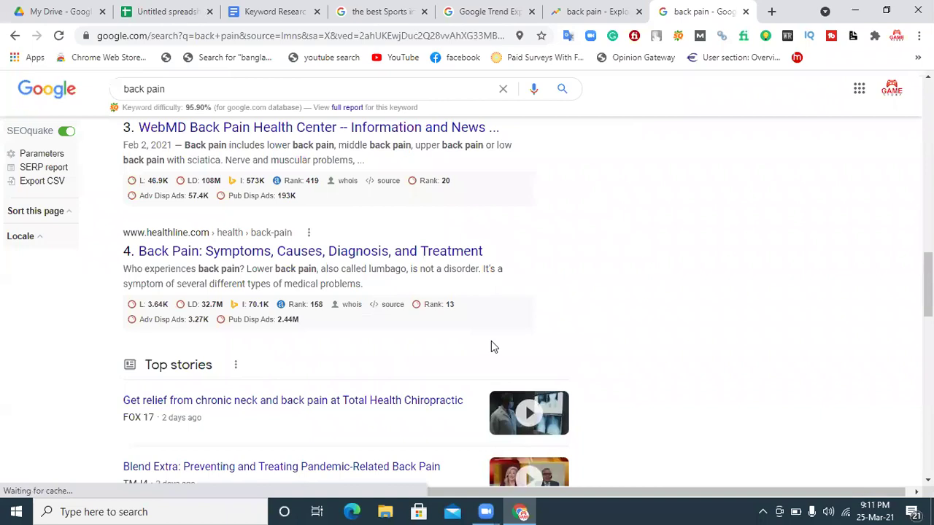
scroll(492, 347, down, 2)
scroll(191, 378, up, 3)
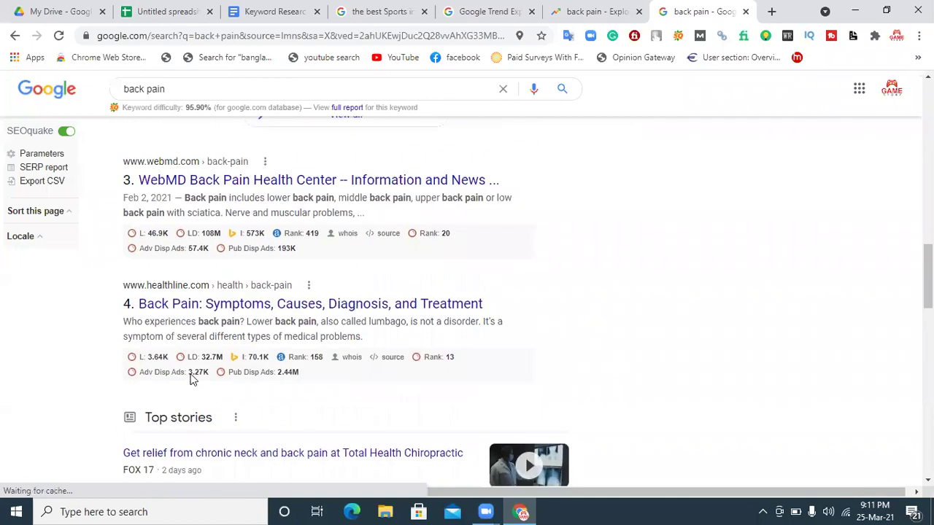
scroll(482, 301, down, 4)
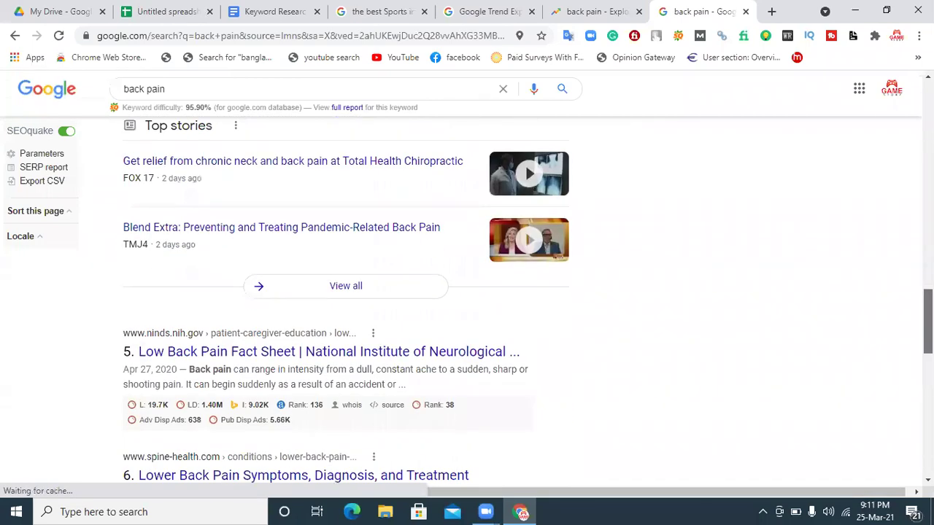
scroll(285, 272, down, 3)
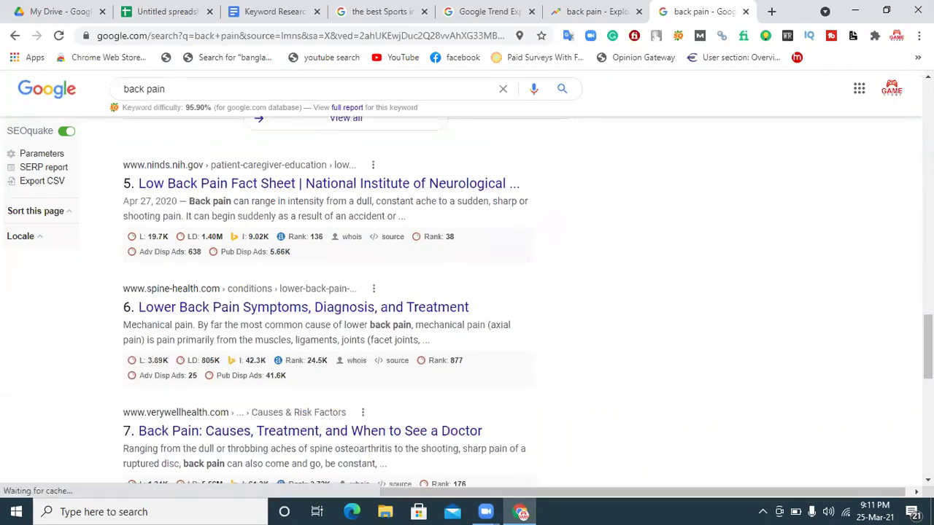
scroll(642, 253, up, 10)
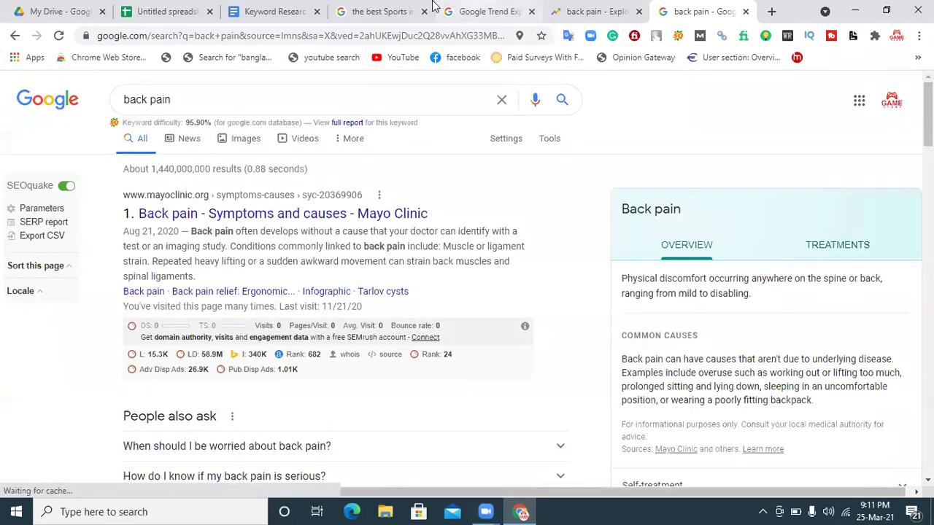
click(275, 11)
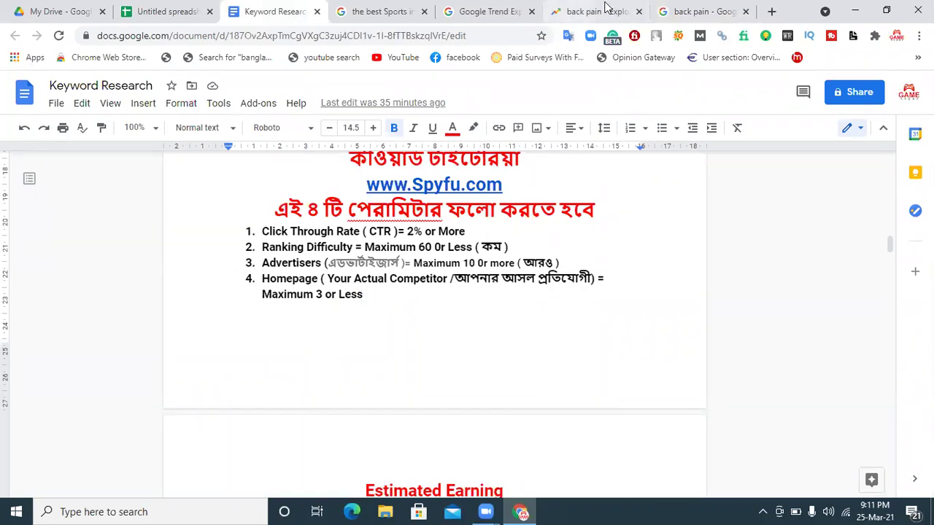
- Replace the back pain query in Google with a search for "online earning tips"
click(682, 11)
drag(173, 100, 64, 103)
text(online)
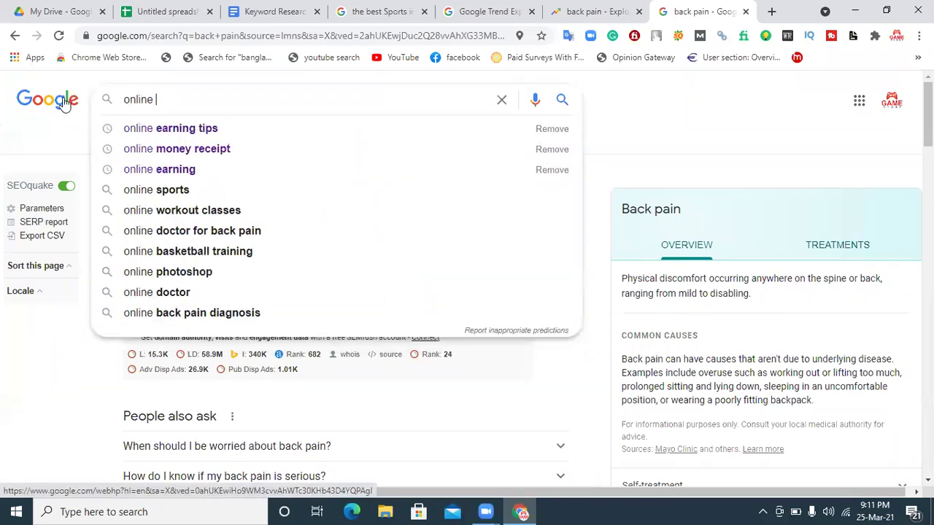
click(186, 128)
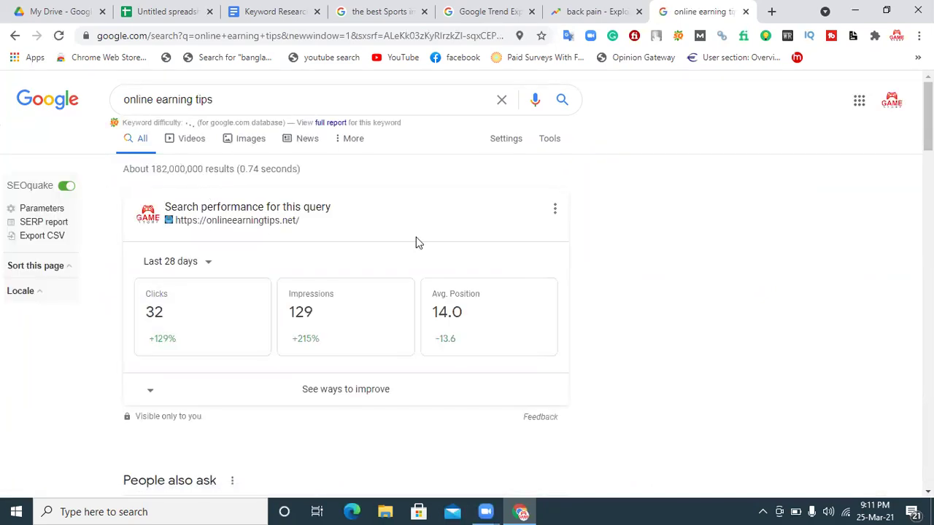
- Examine which sites rank on Google's first results page for online earning tips
scroll(467, 306, down, 5)
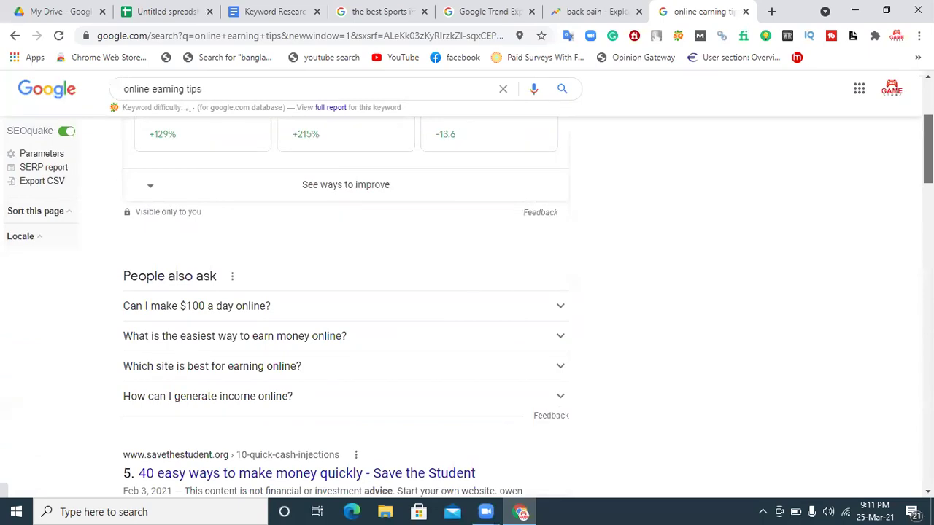
scroll(902, 318, down, 10)
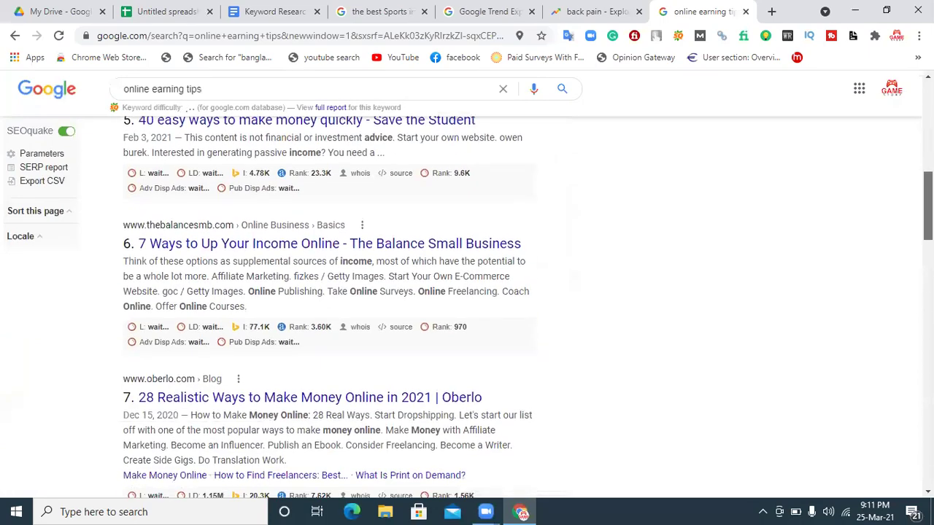
scroll(902, 318, down, 10)
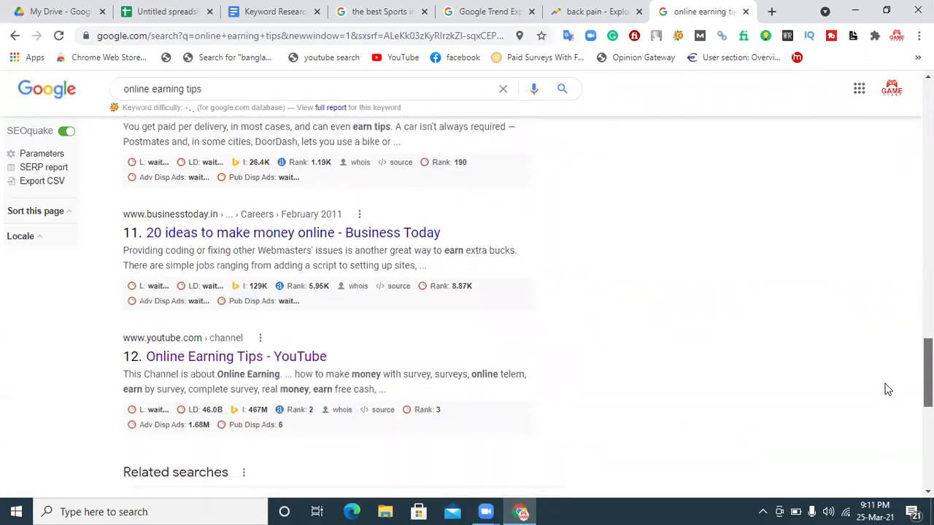
scroll(884, 397, down, 3)
scroll(879, 407, up, 3)
scroll(882, 394, up, 20)
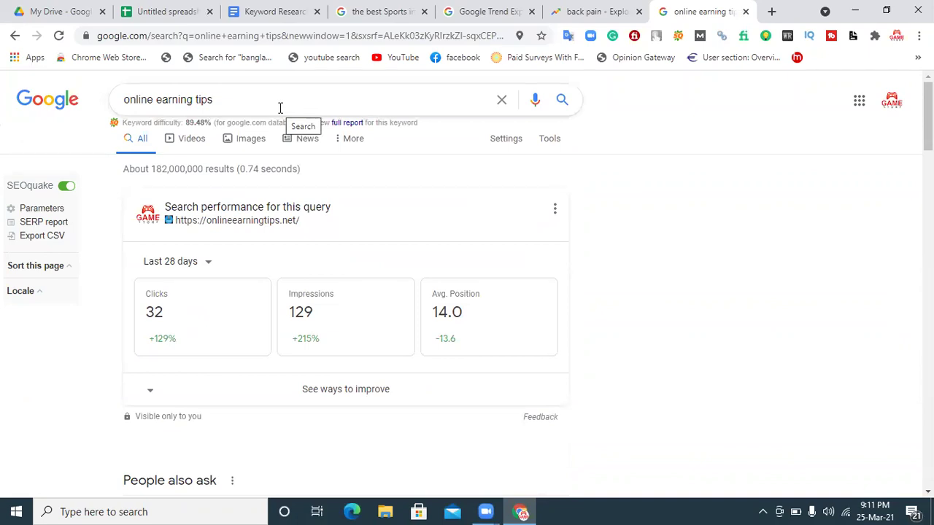
- Check the online earning tips results against the Homepage criterion in the Keyword Research document
click(276, 9)
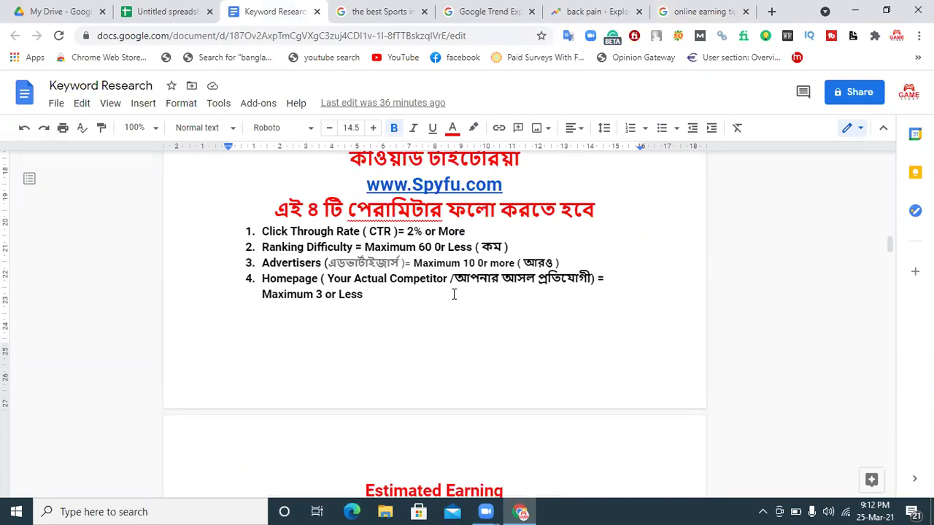
click(729, 11)
scroll(346, 292, down, 20)
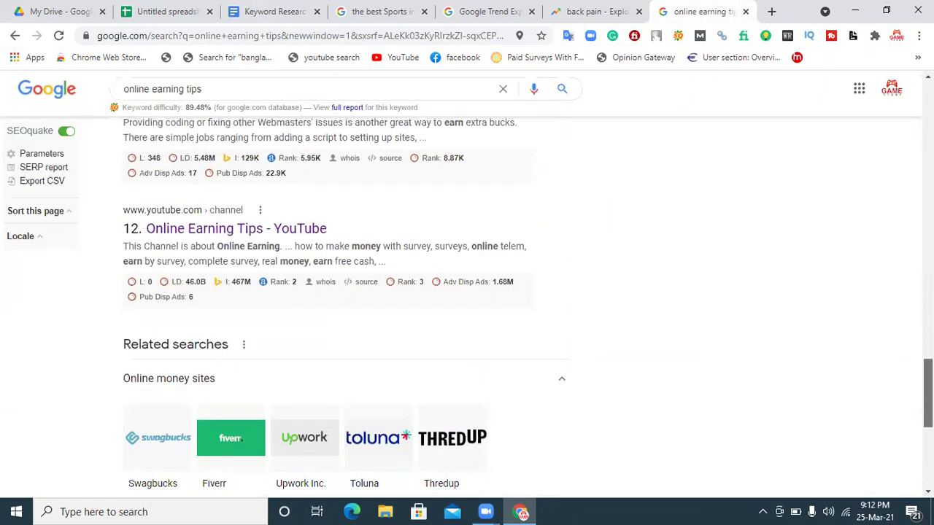
scroll(346, 292, up, 20)
scroll(346, 292, up, 5)
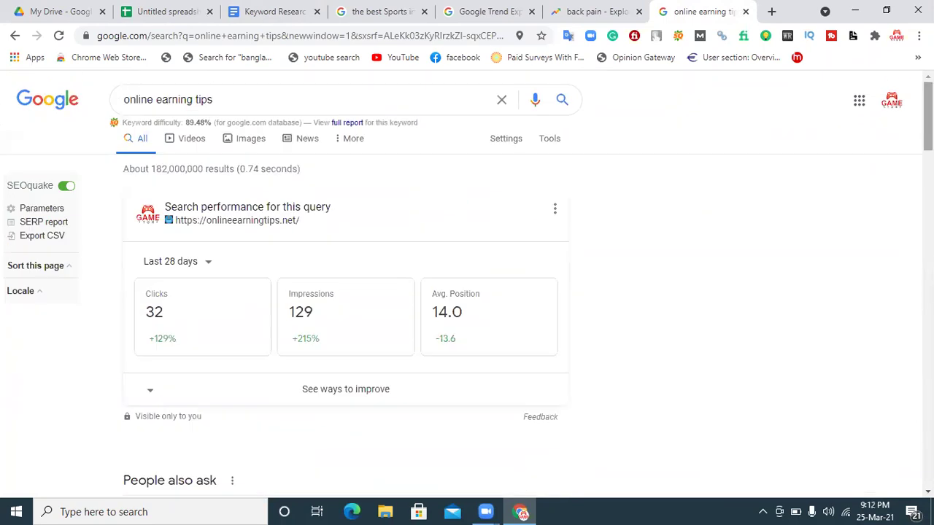
scroll(346, 292, down, 20)
scroll(346, 292, up, 20)
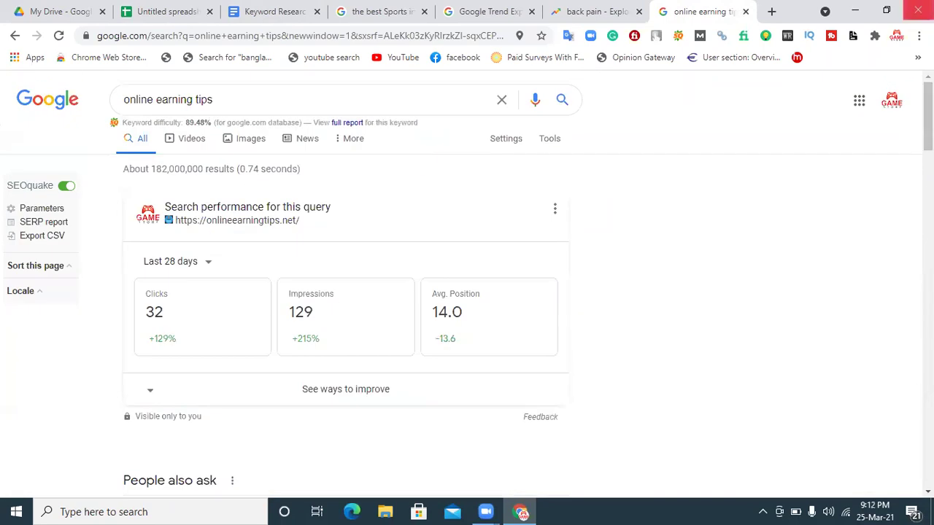
- Review the Google Trend Explore section and highlight the four Spyfu criteria in the Keyword Research document
click(265, 11)
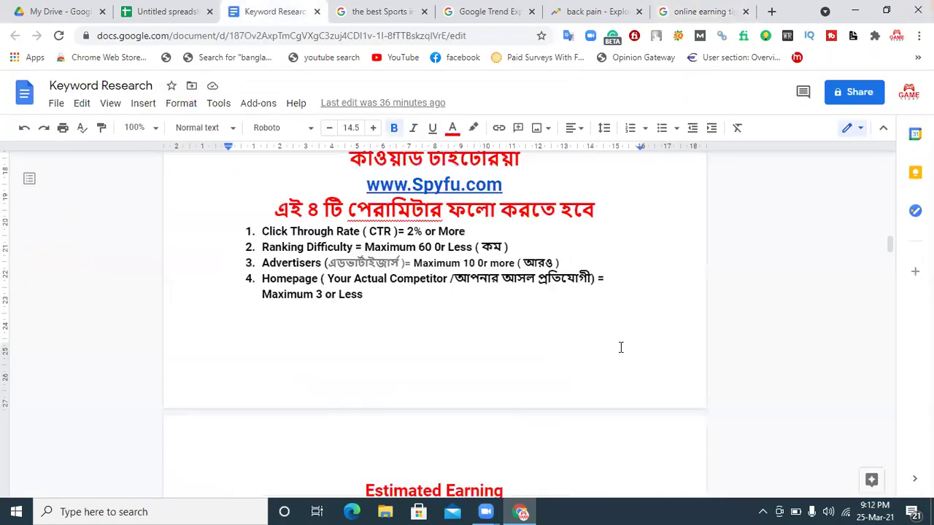
drag(891, 244, 890, 232)
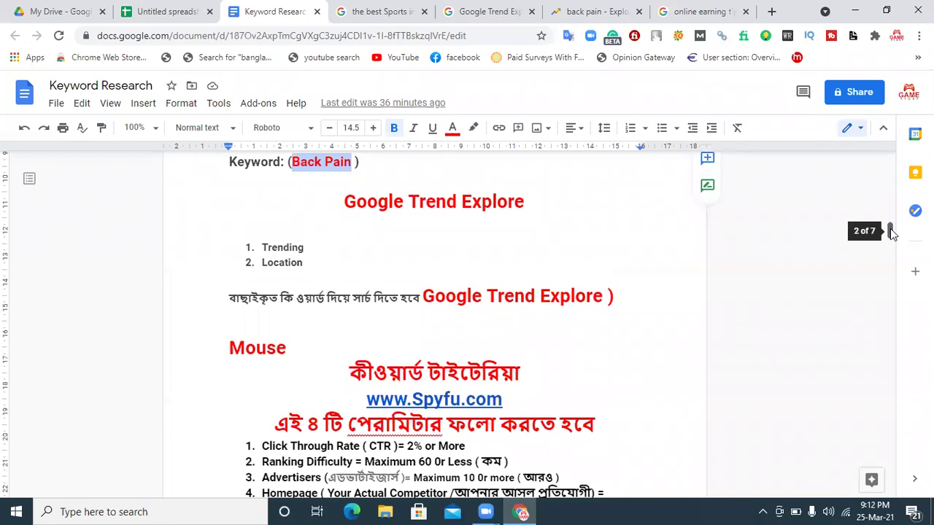
scroll(883, 240, down, 1)
drag(362, 426, 261, 361)
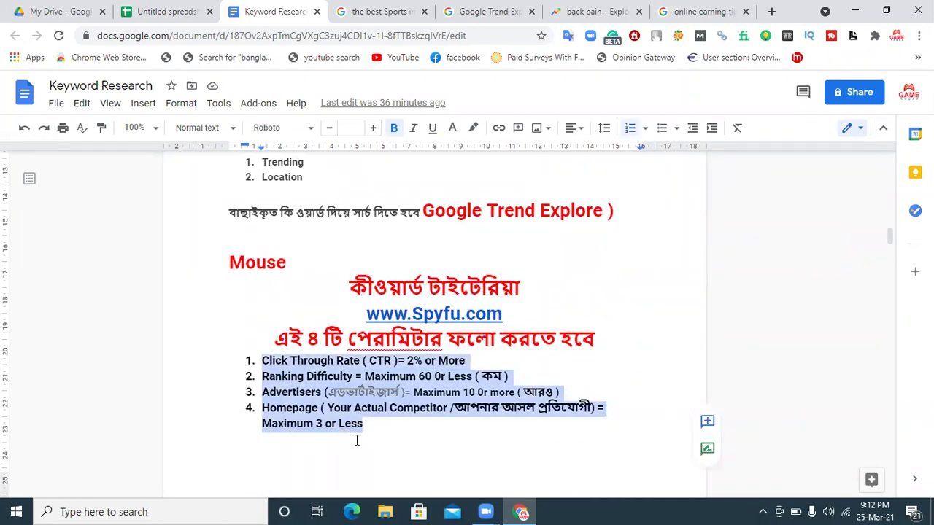
click(533, 303)
click(502, 314)
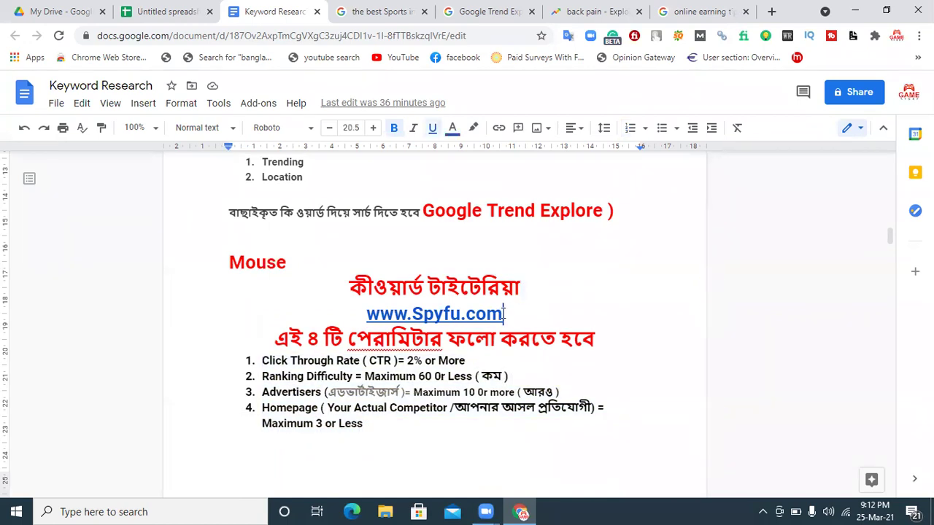
right_click(498, 315)
click(368, 314)
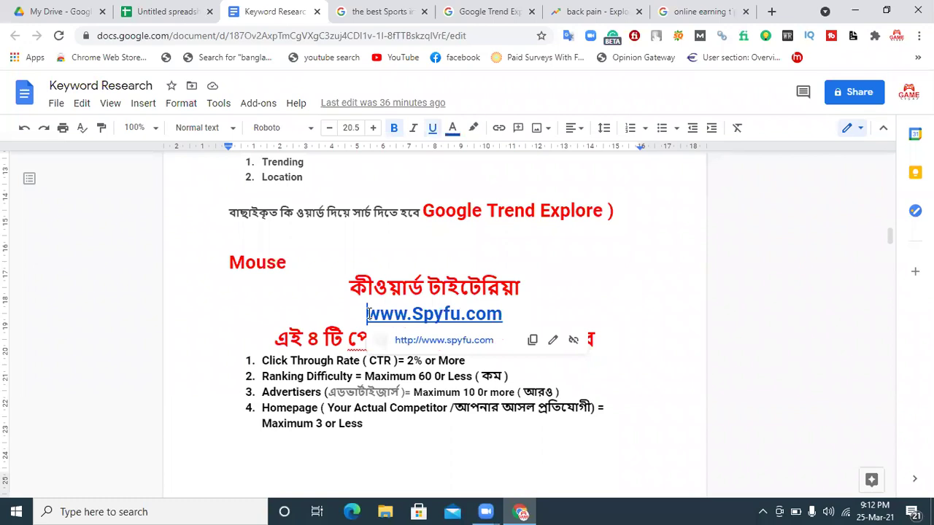
click(422, 340)
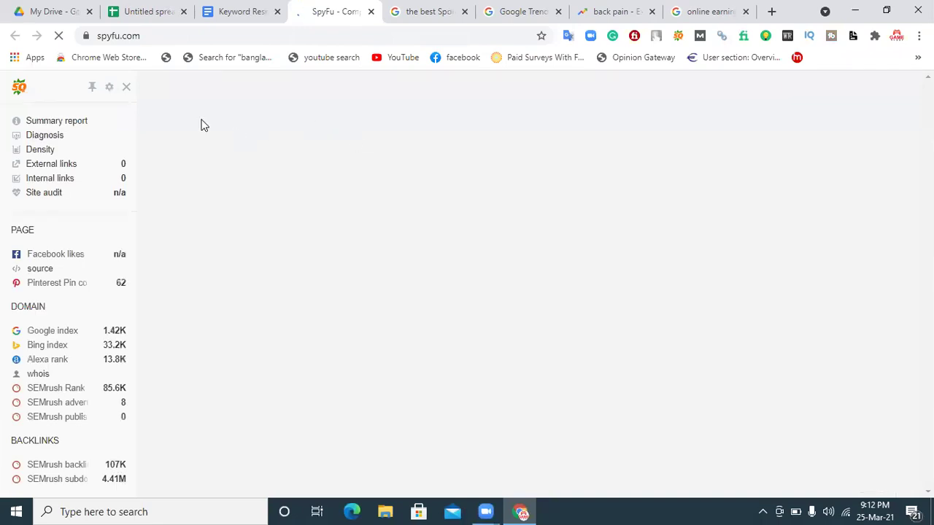
click(126, 89)
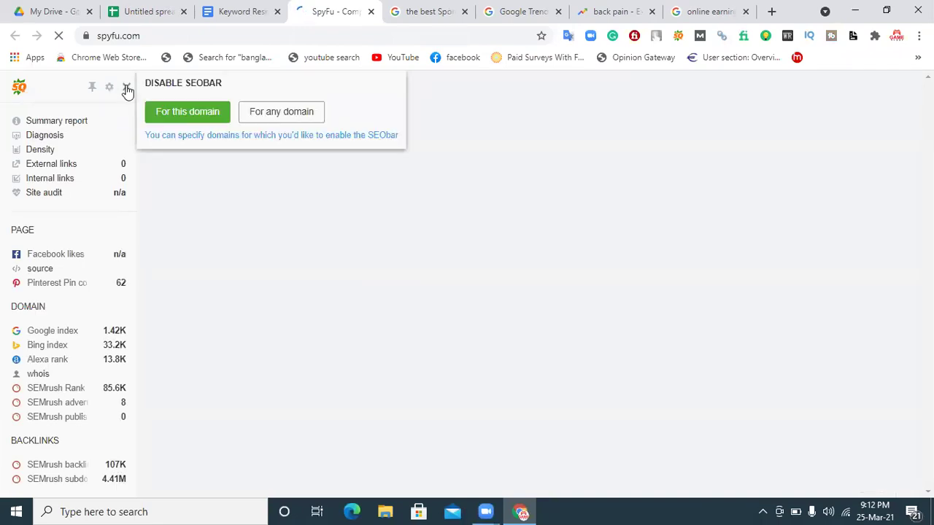
click(166, 113)
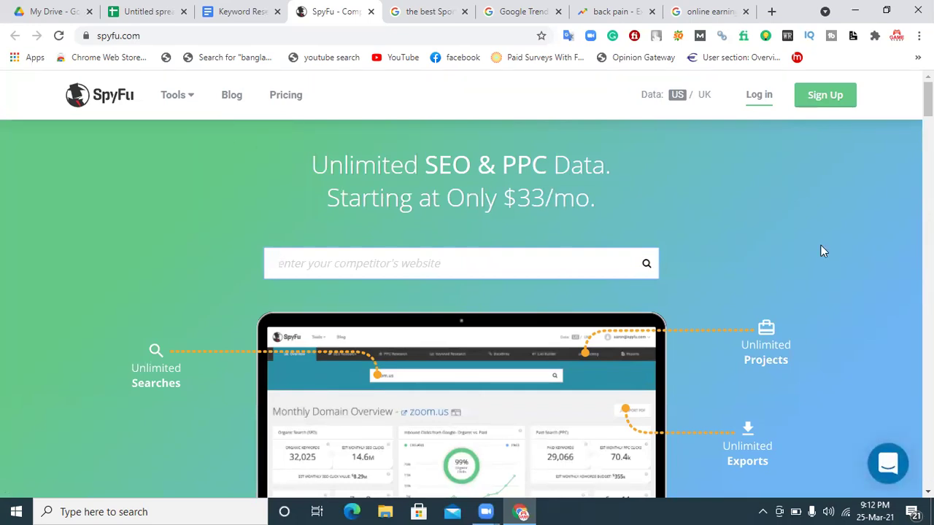
- View SpyFu's sign-up plans and open the account log-in page from the homepage
click(832, 95)
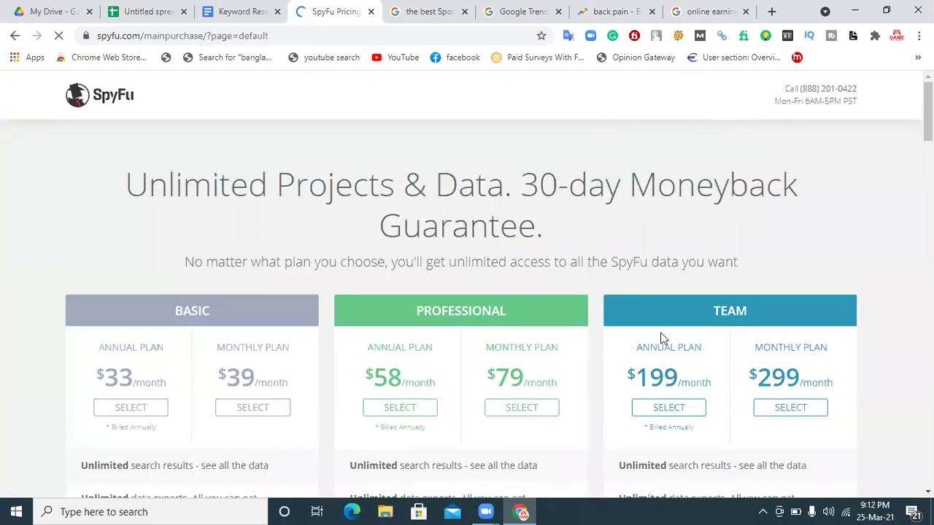
mouse_move(928, 110)
mouse_down()
mouse_move(928, 261)
mouse_move(894, 379)
mouse_move(925, 482)
mouse_move(925, 102)
mouse_up()
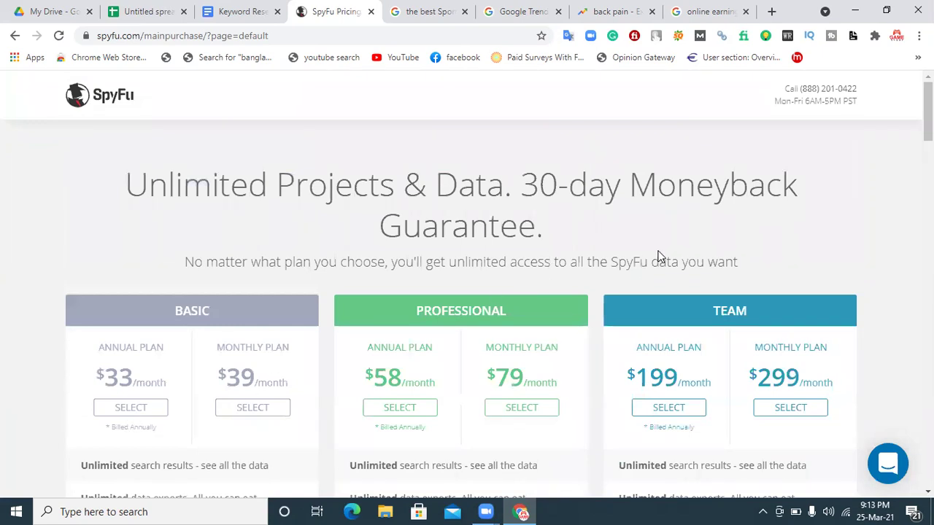
click(15, 35)
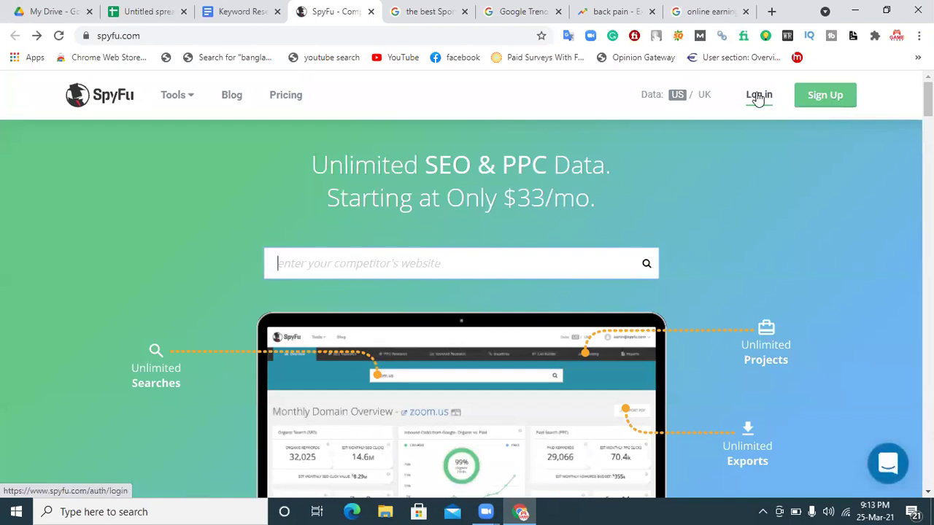
click(758, 96)
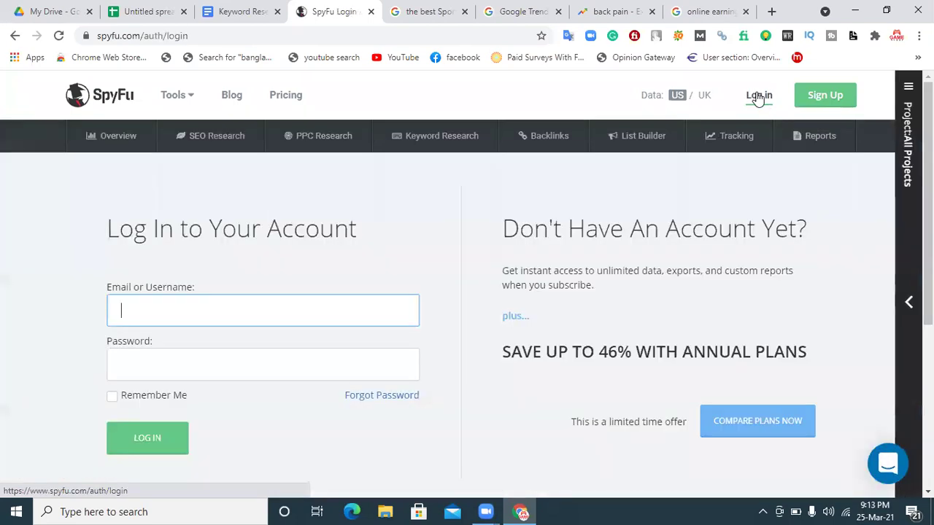
- Return from the log-in page to the SpyFu homepage and look over its content
click(146, 302)
click(38, 307)
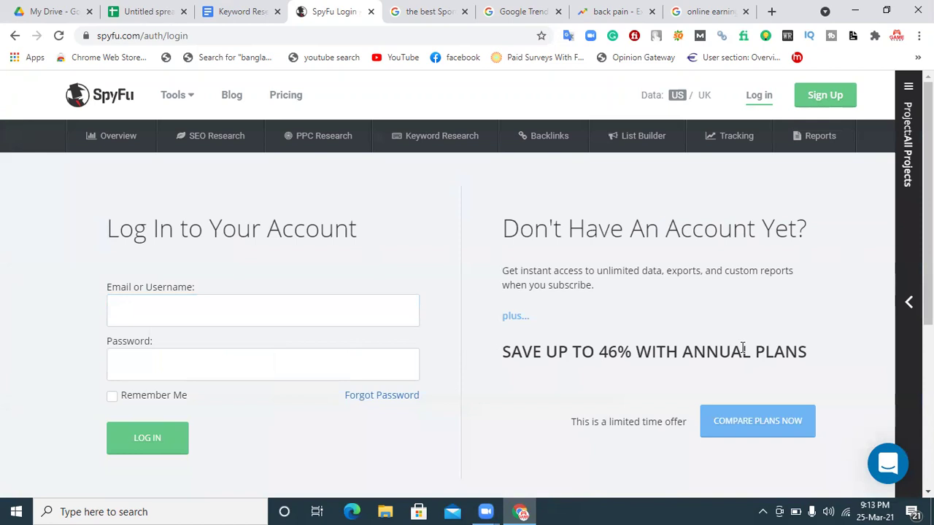
click(14, 36)
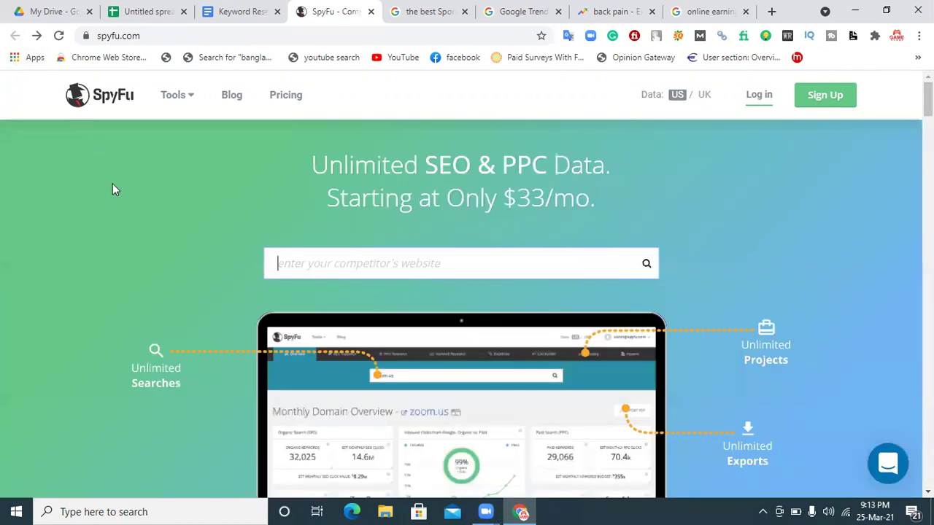
scroll(467, 285, down, 10)
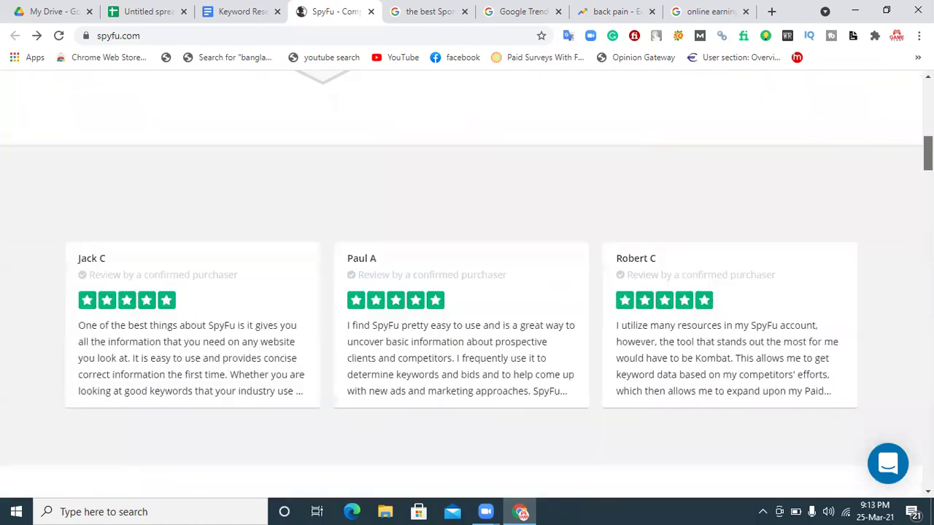
scroll(467, 285, up, 6)
scroll(467, 284, up, 3)
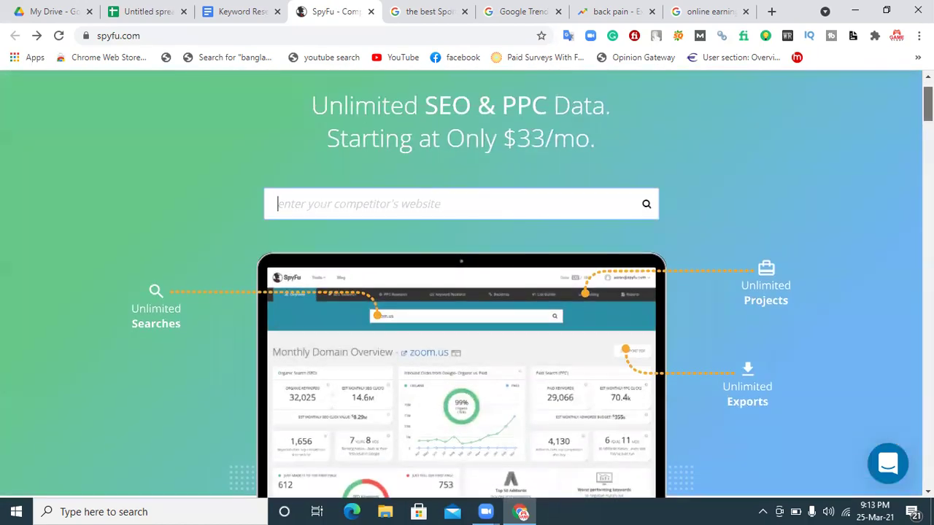
scroll(467, 285, up, 1)
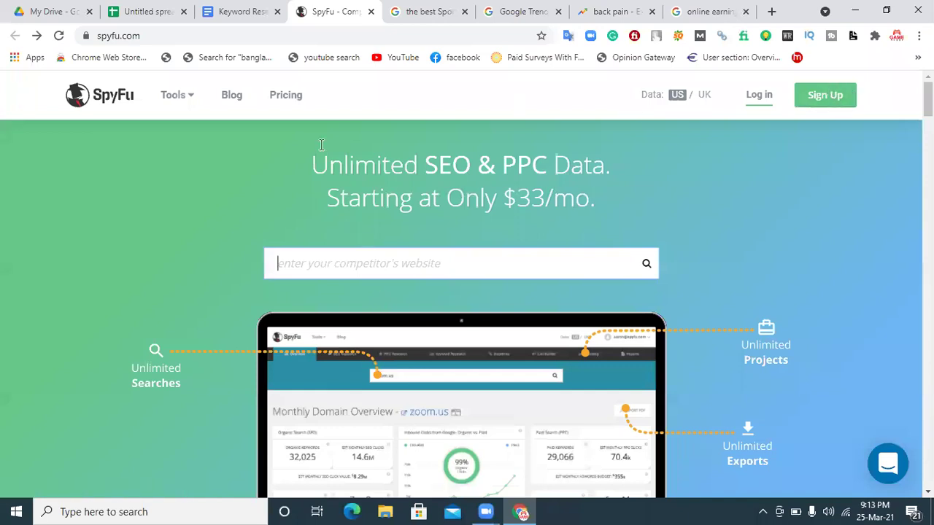
- Take the keyword "Back Pain" from the Keyword Research document and search for it on SpyFu
click(243, 11)
drag(893, 232, 891, 219)
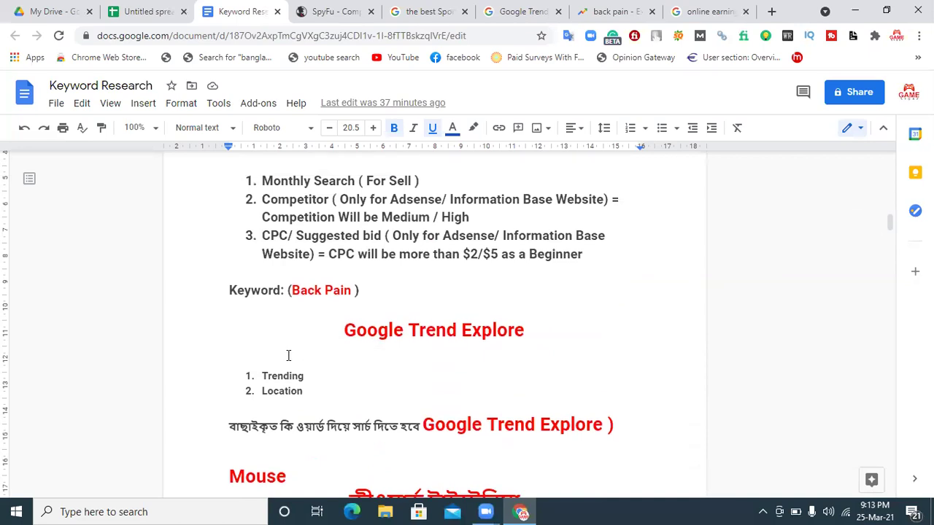
drag(353, 291, 293, 291)
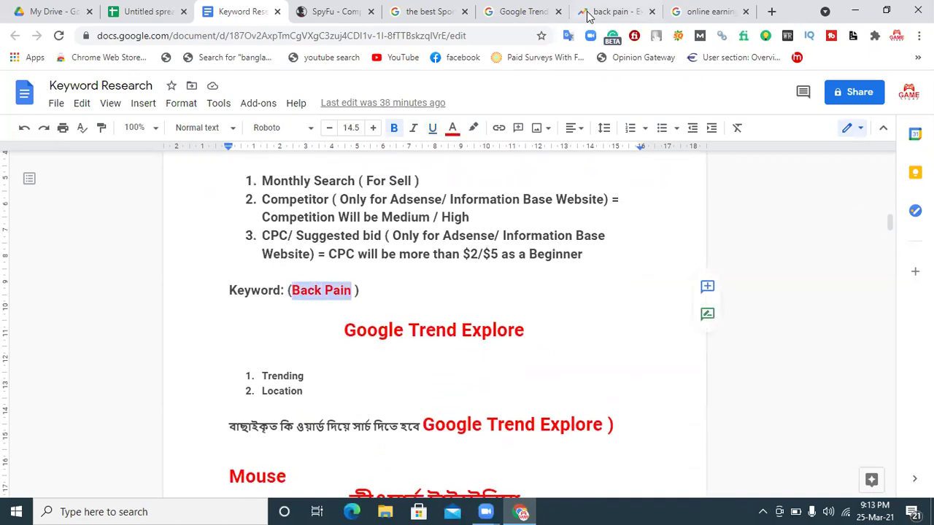
click(340, 13)
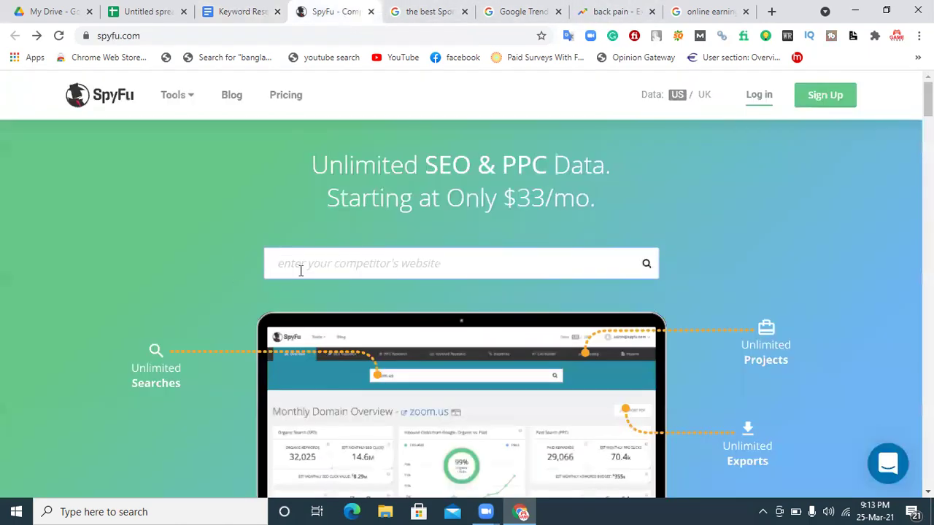
text(Back Pain)
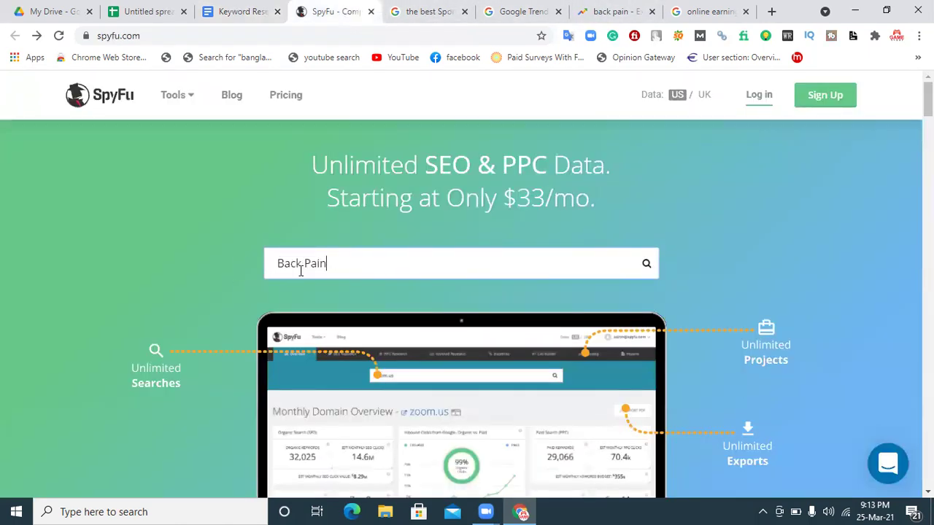
click(648, 269)
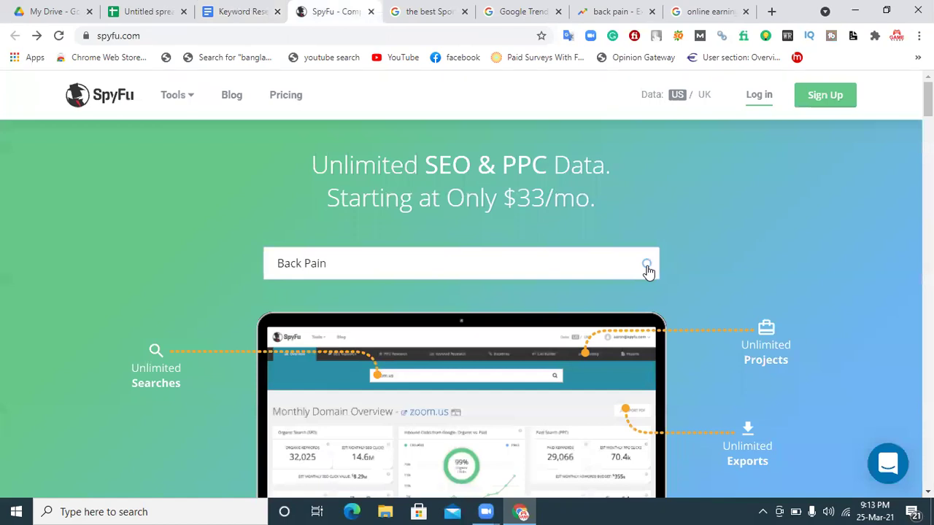
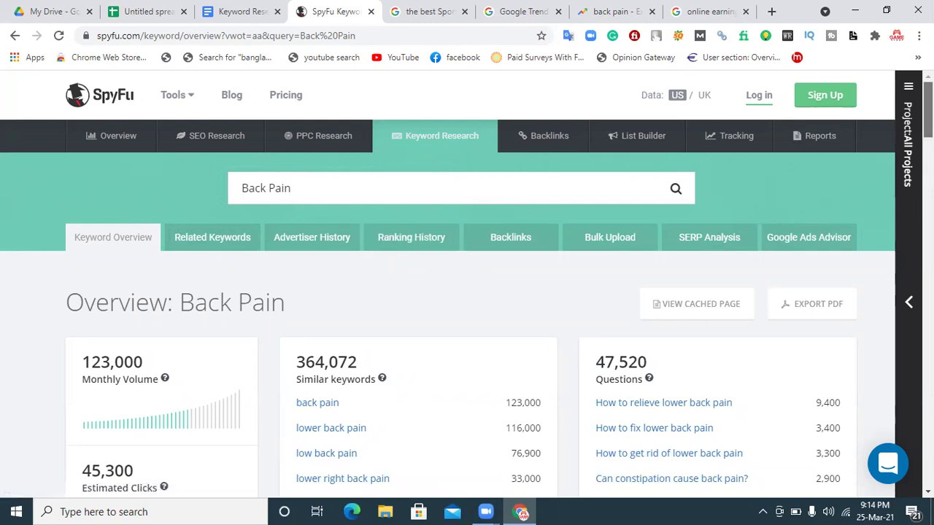
- Copy SpyFu's monthly volume of 123,000 for Back Pain into the Monthly Search cell B2 of the spreadsheet
scroll(451, 285, down, 1)
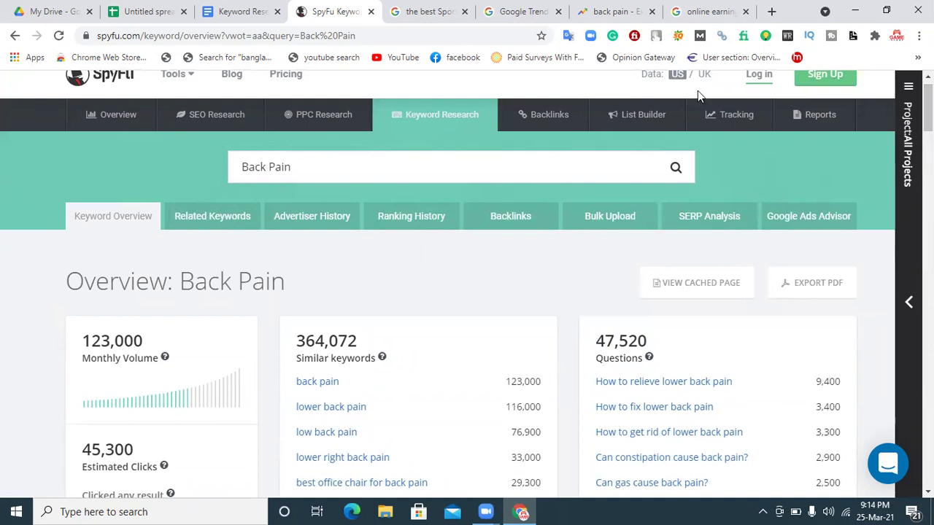
click(153, 11)
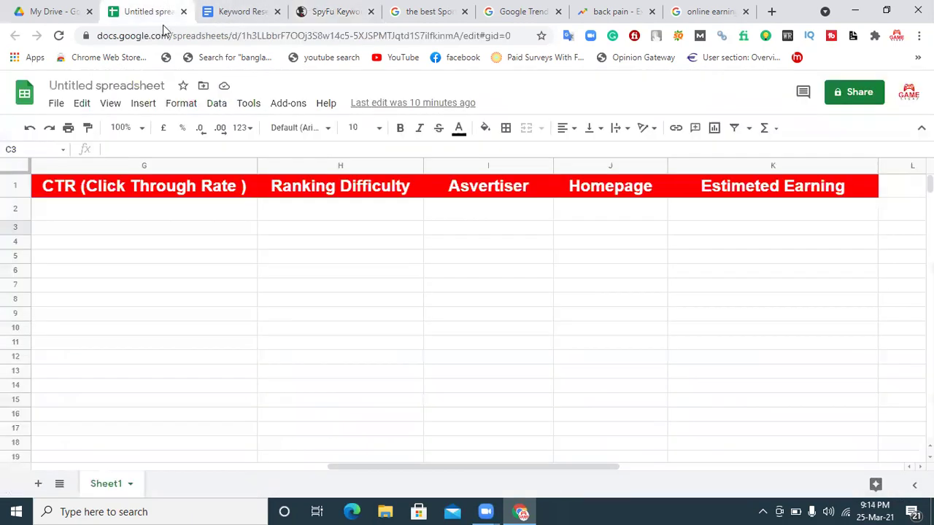
drag(406, 468, 85, 458)
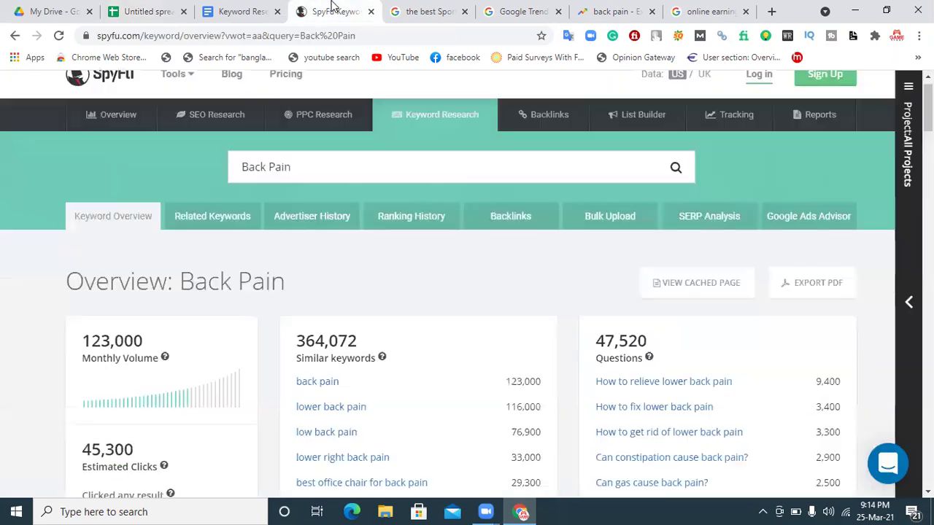
click(334, 11)
drag(146, 340, 85, 340)
key(ctrl+c)
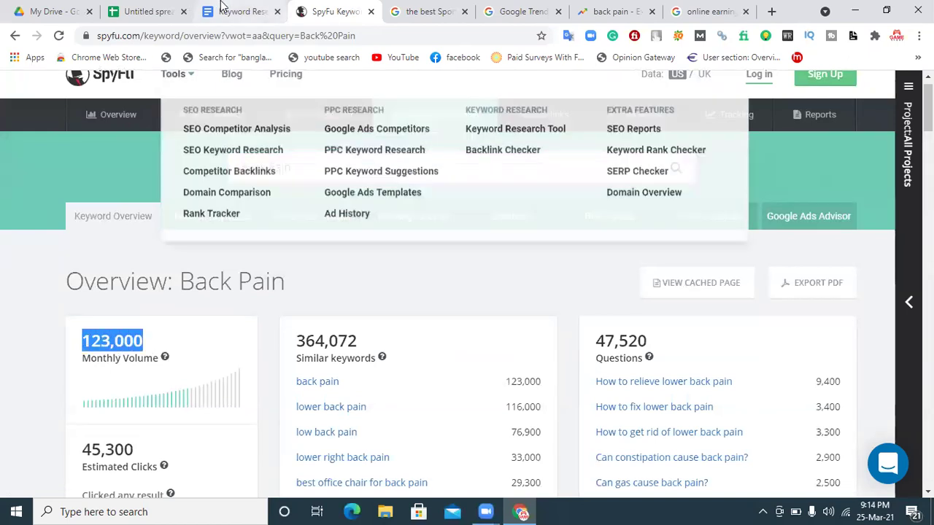
click(144, 11)
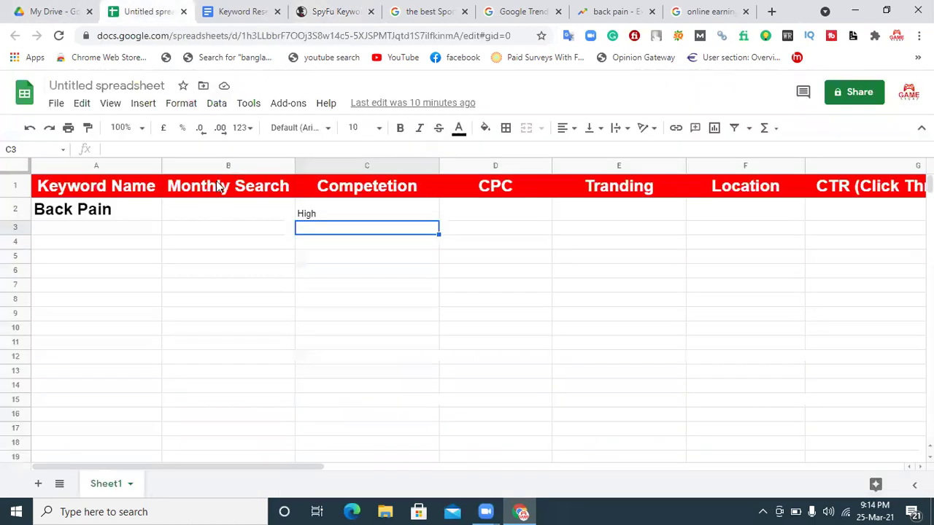
click(195, 216)
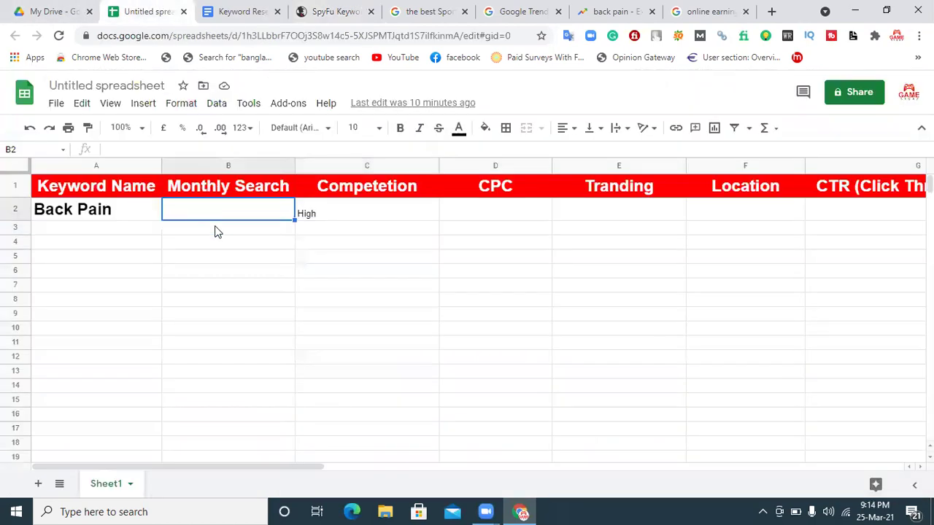
key(ctrl+v)
click(238, 255)
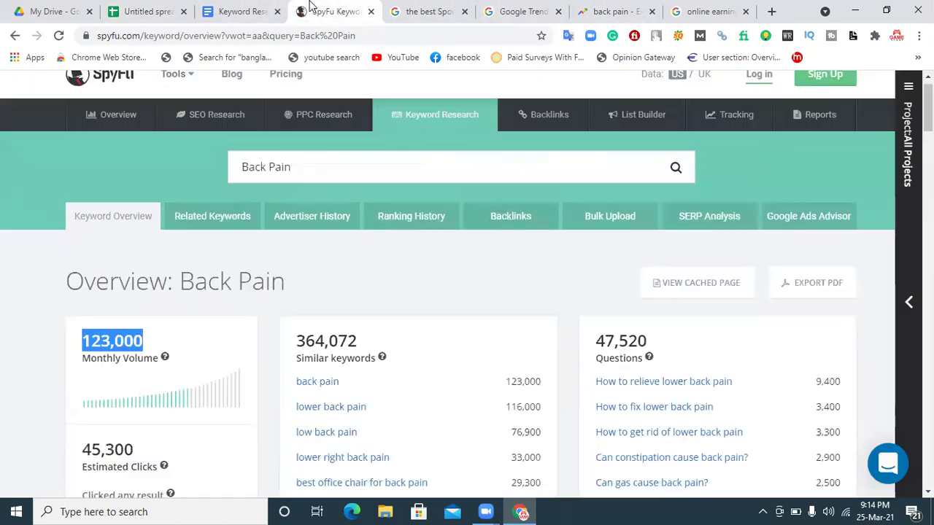
- Compare SpyFu's cost per click for Back Pain with the CPC criterion in the Keyword Research document
click(325, 11)
scroll(205, 329, down, 2)
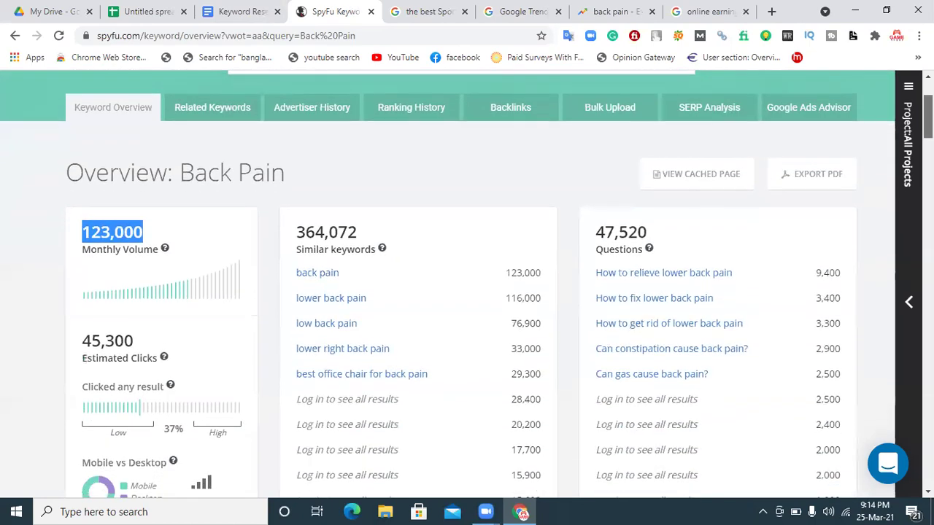
scroll(467, 284, down, 2)
scroll(467, 285, down, 3)
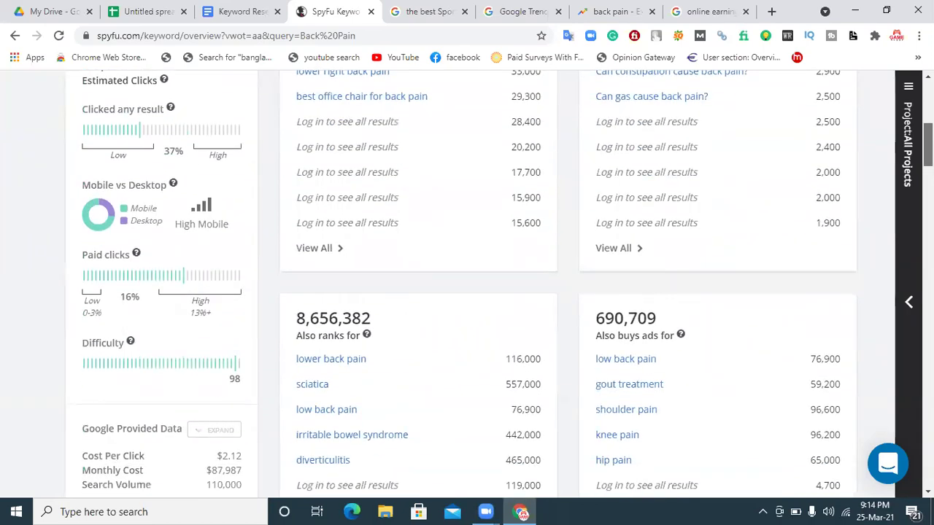
scroll(467, 285, down, 1)
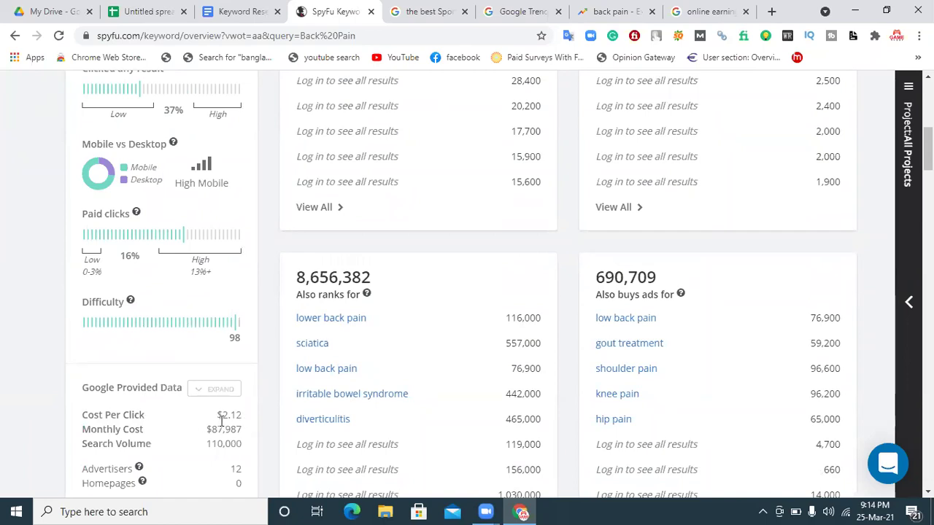
click(250, 11)
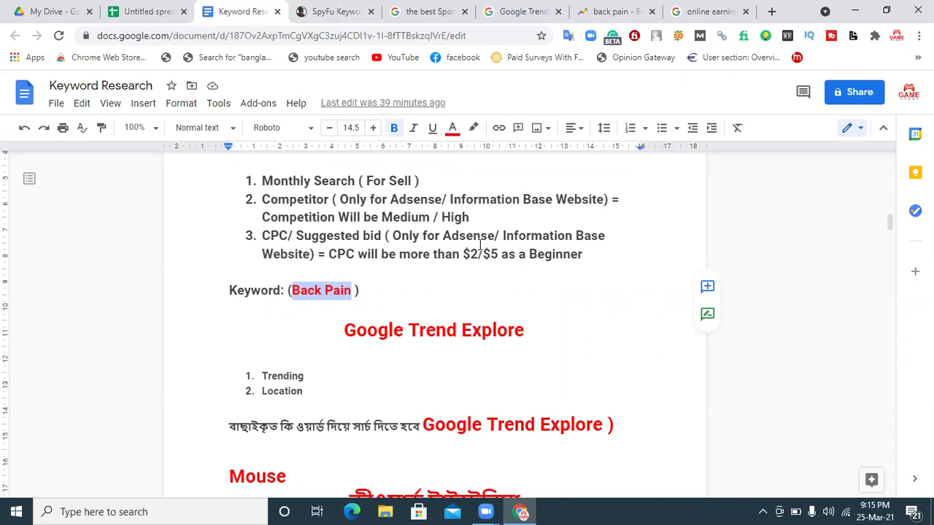
click(349, 11)
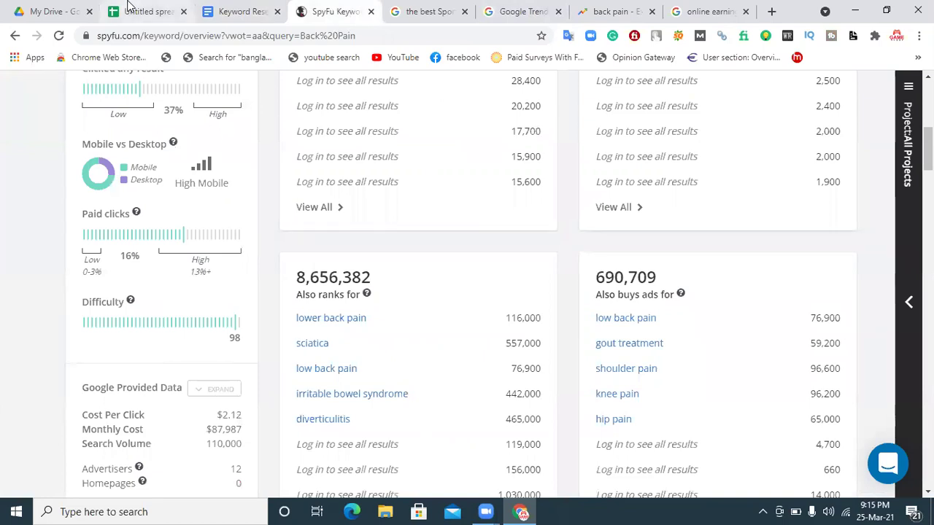
click(248, 11)
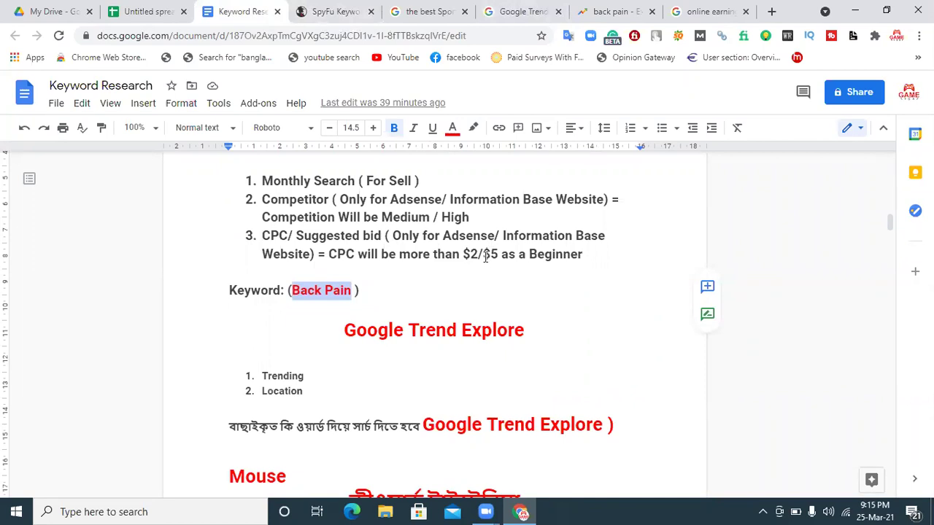
click(336, 10)
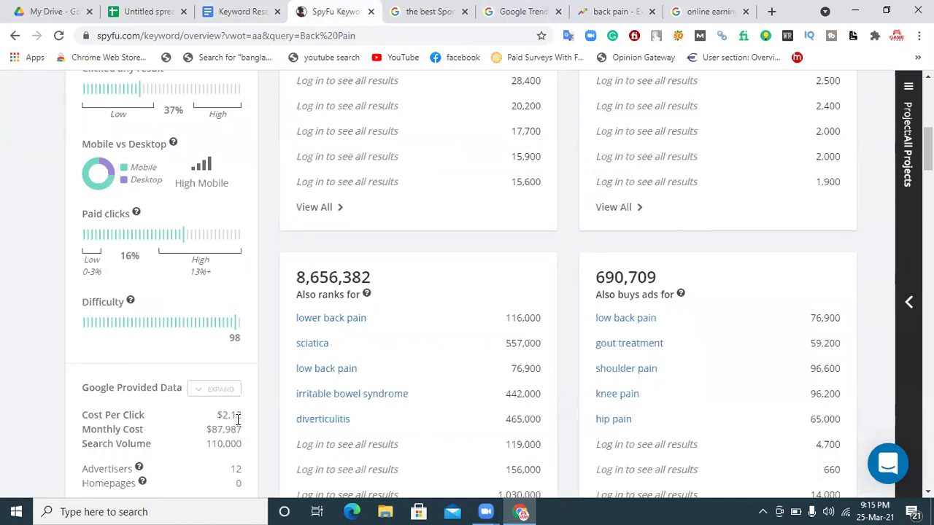
- Copy SpyFu's $2.12 cost per click for Back Pain into the CPC cell D2 of the spreadsheet
drag(241, 417, 219, 419)
key(ctrl+c)
click(137, 9)
click(508, 216)
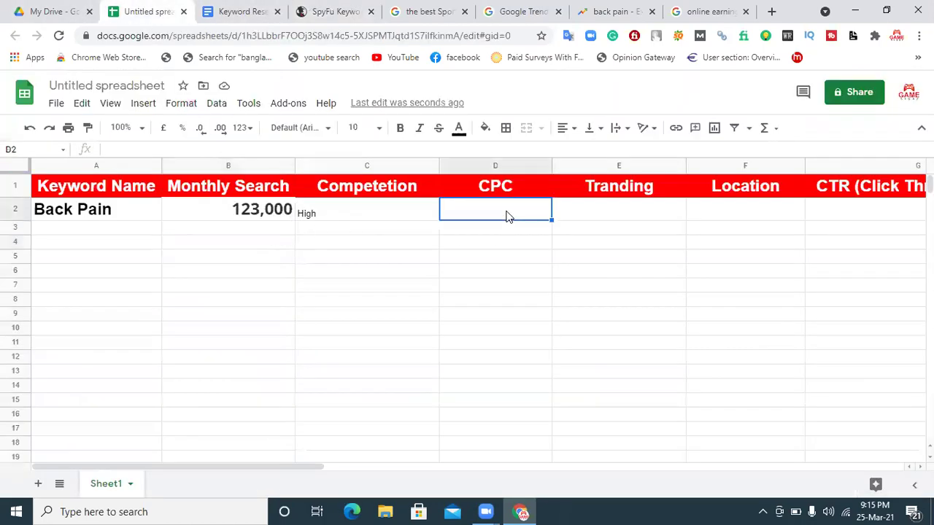
key(ctrl+v)
click(470, 247)
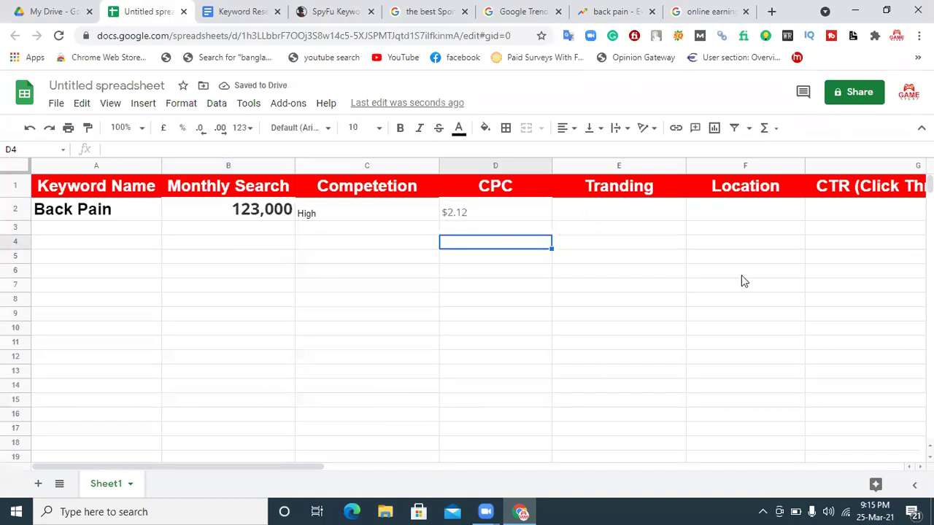
- Review the rest of SpyFu's Back Pain overview, recheck the Keyword Research criteria, and return to the spreadsheet
click(324, 11)
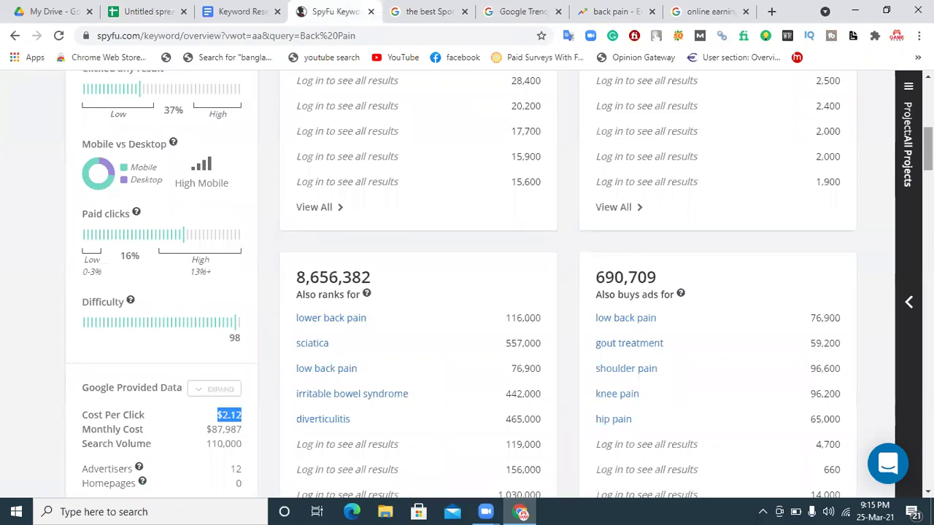
scroll(160, 309, down, 2)
scroll(467, 284, down, 3)
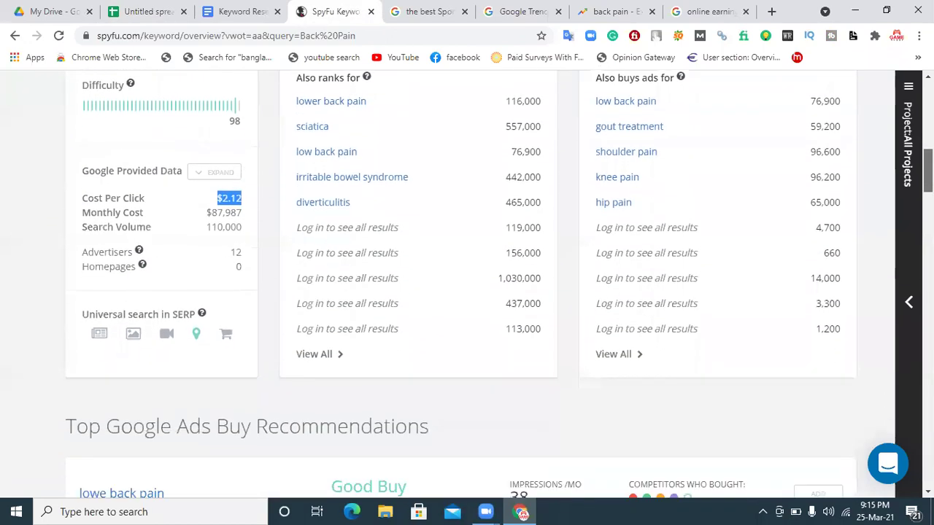
scroll(467, 285, down, 3)
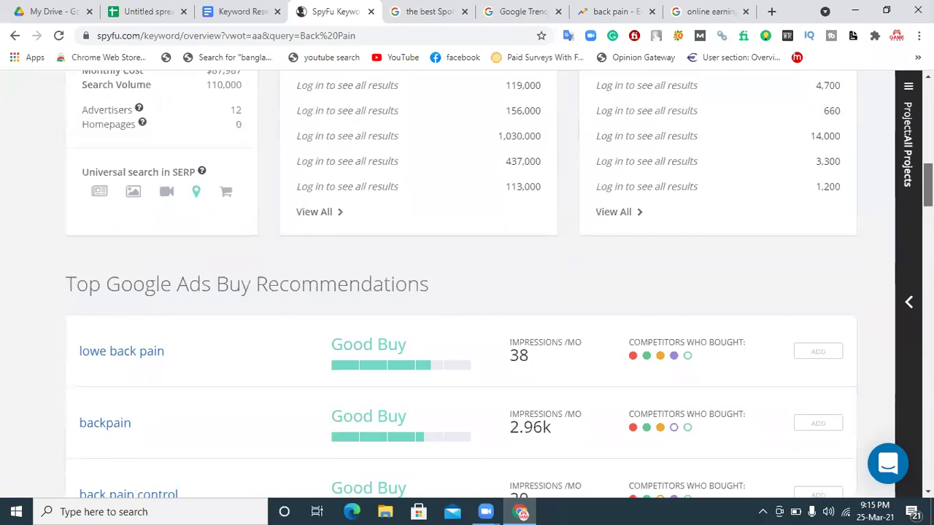
scroll(499, 281, up, 6)
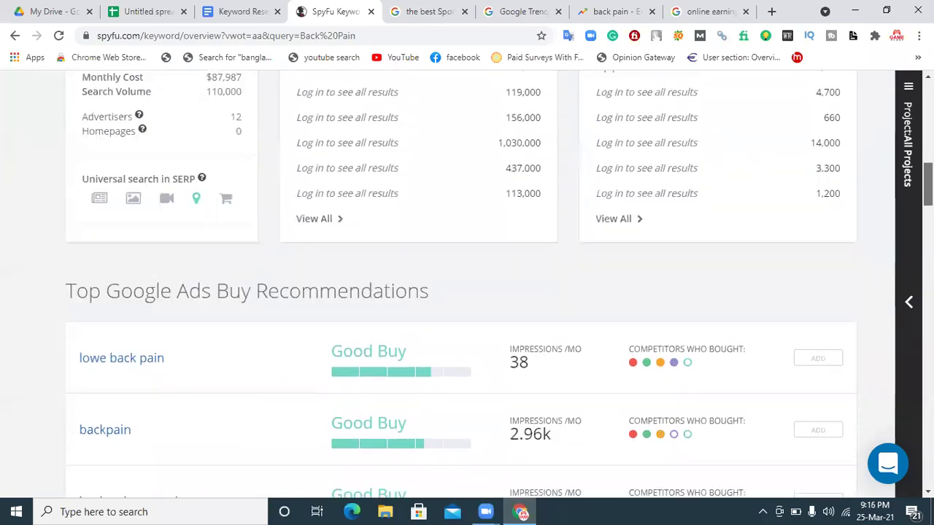
scroll(467, 285, up, 4)
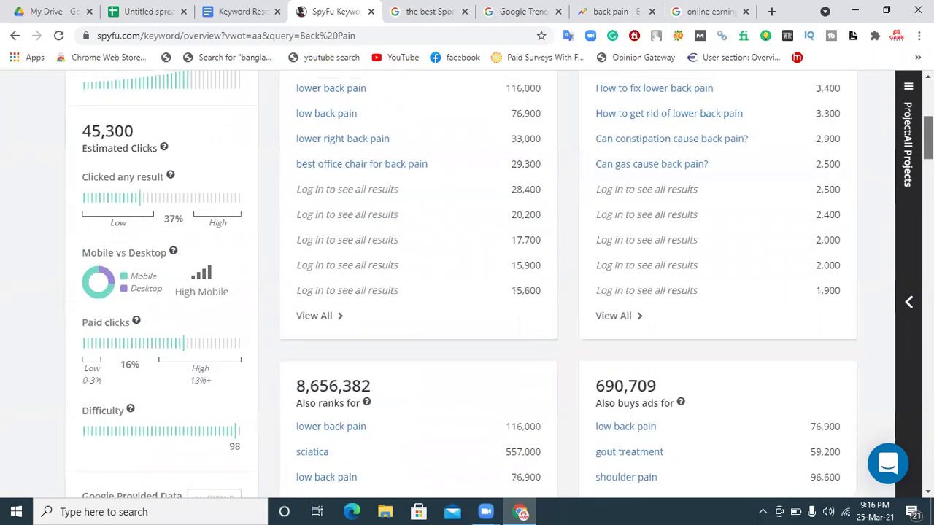
scroll(855, 144, up, 1)
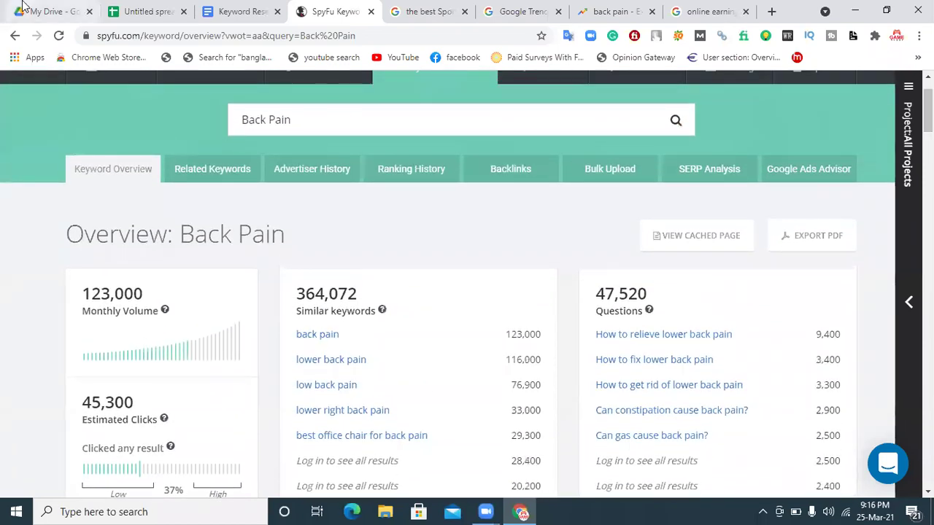
click(217, 11)
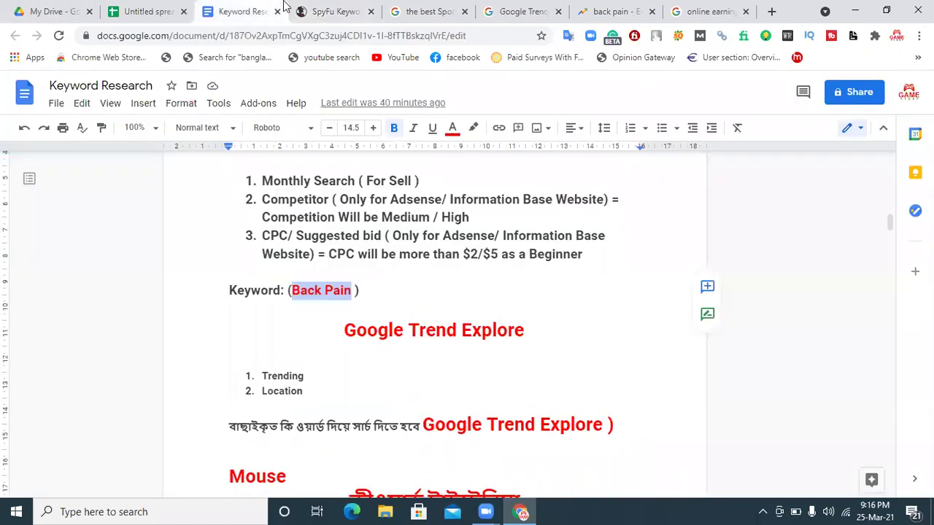
click(152, 15)
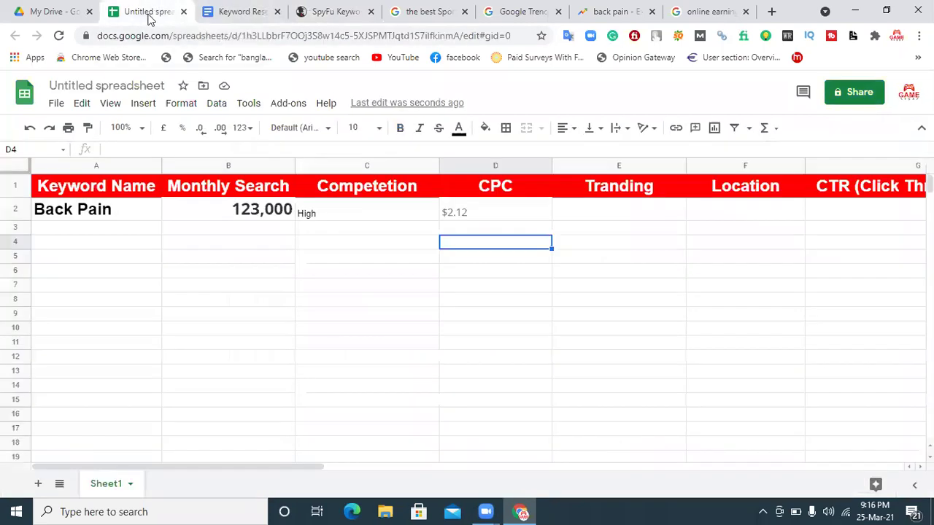
- Clear the Competetion cell C2 for Back Pain and enter High in the Tranding cell E2 instead
click(321, 218)
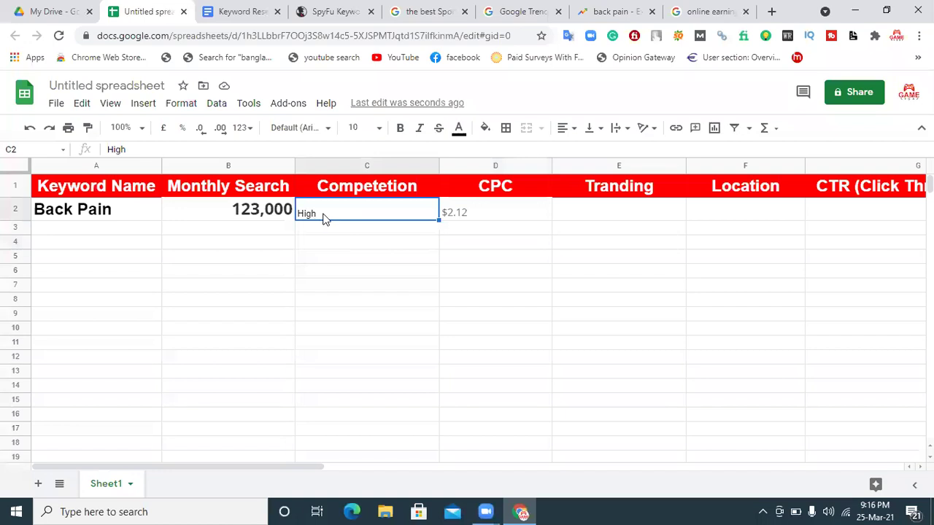
right_click(324, 218)
click(304, 251)
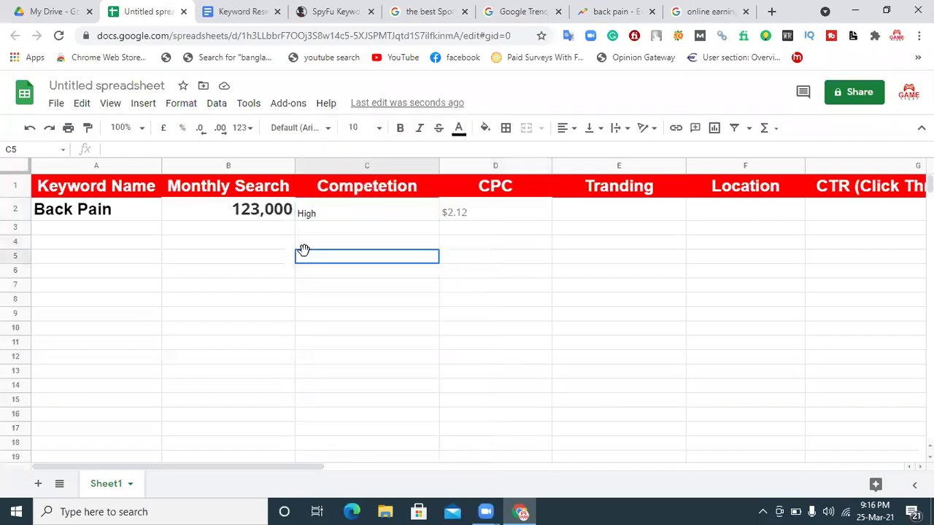
click(318, 212)
key(Delete)
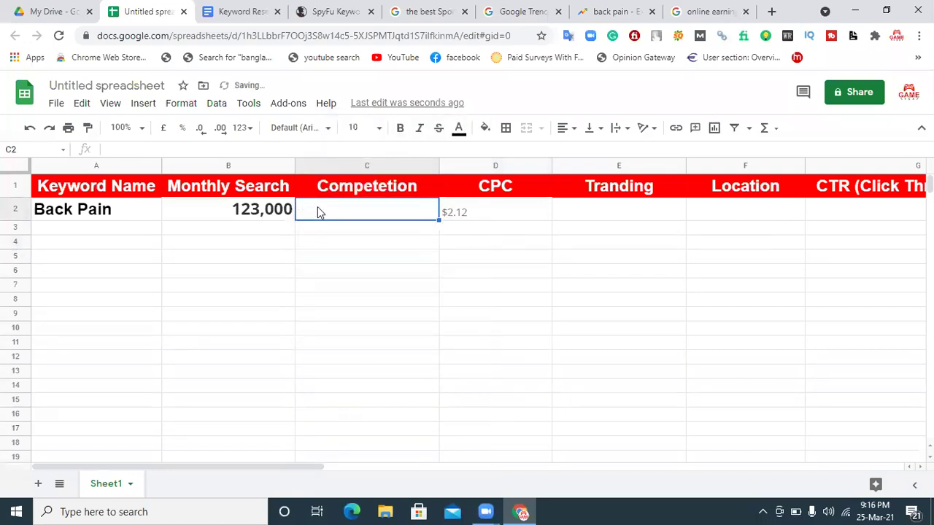
click(583, 213)
text(High)
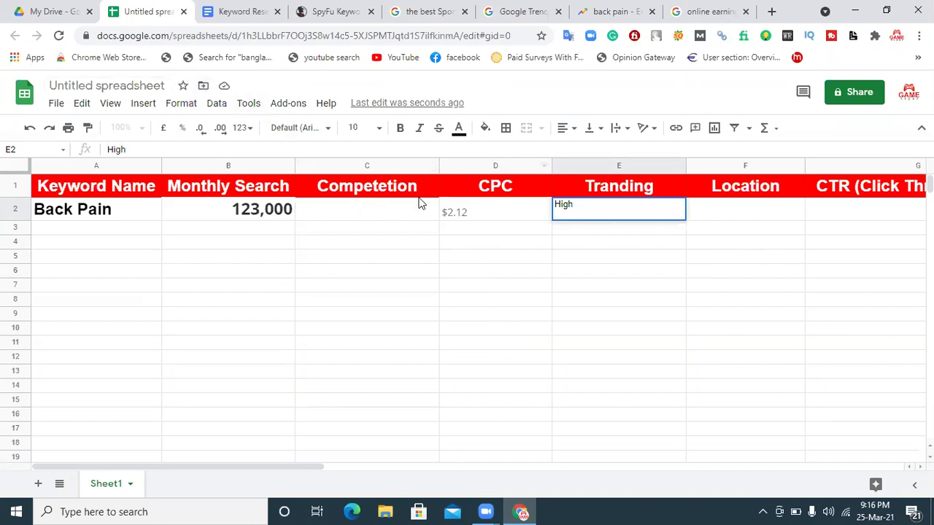
- Review SpyFu's Back Pain overview down to the advertisers section, and compare it with the Keyword Research criteria and the spreadsheet columns
click(330, 9)
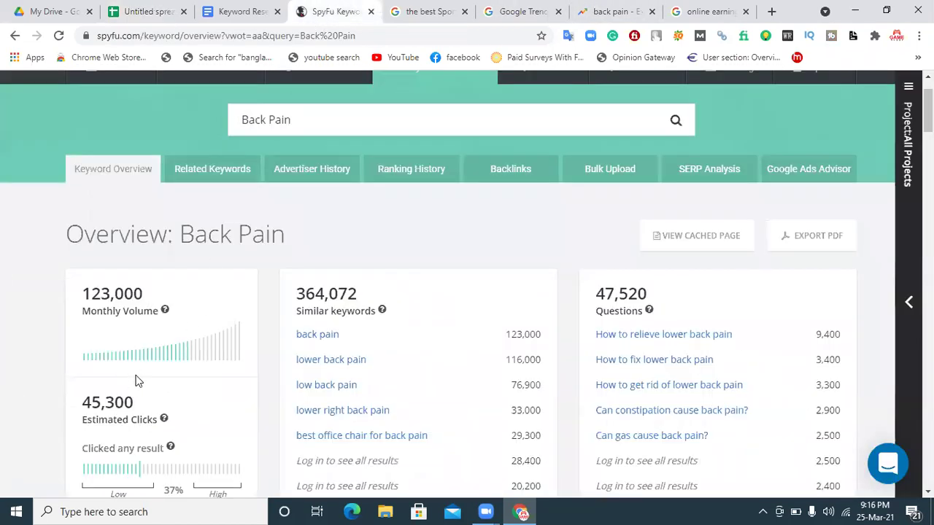
scroll(467, 284, down, 6)
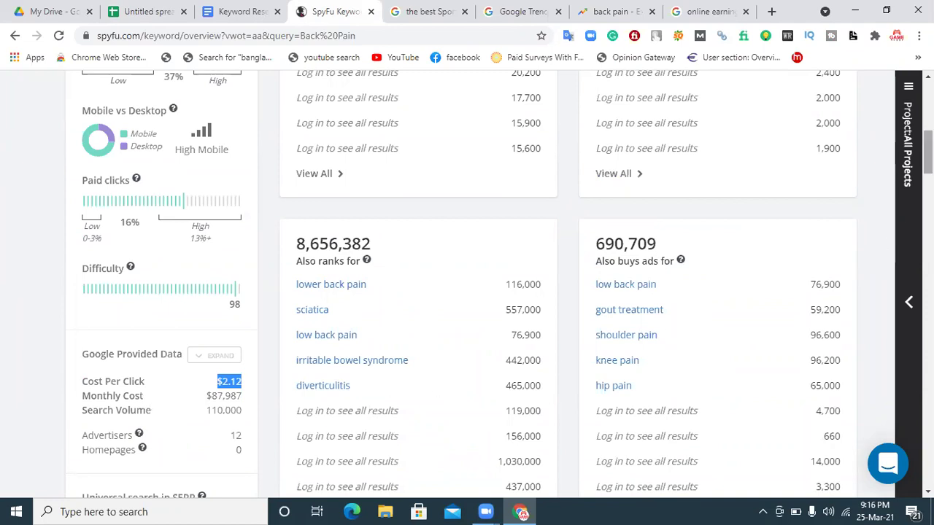
scroll(929, 152, down, 4)
scroll(467, 285, down, 2)
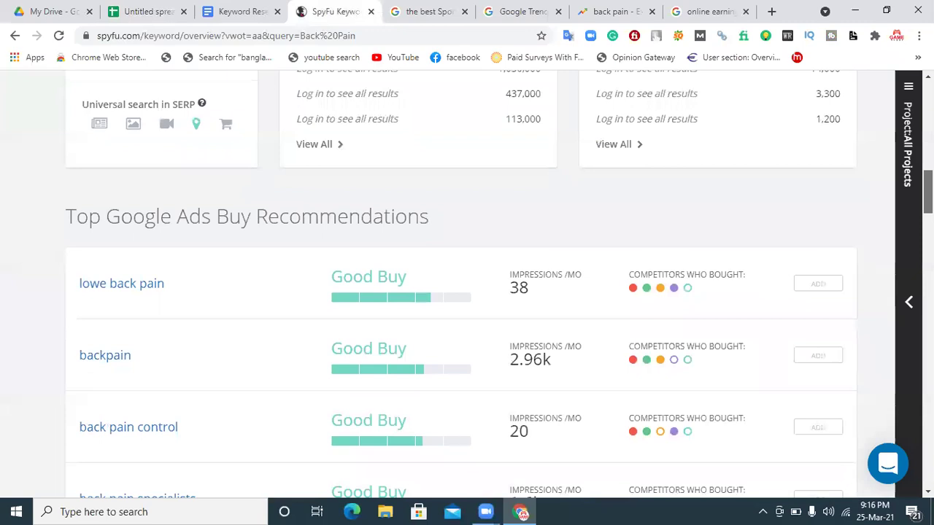
scroll(467, 285, down, 4)
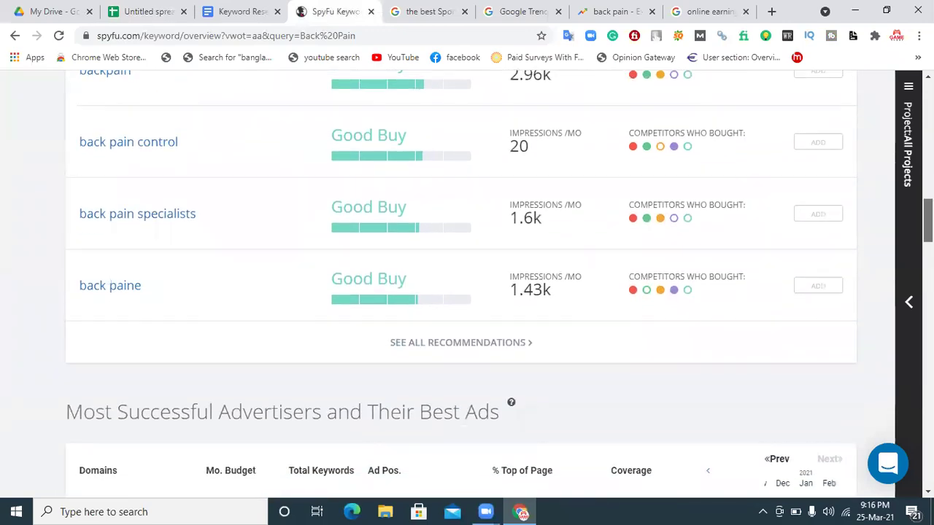
scroll(467, 285, up, 2)
scroll(467, 285, down, 4)
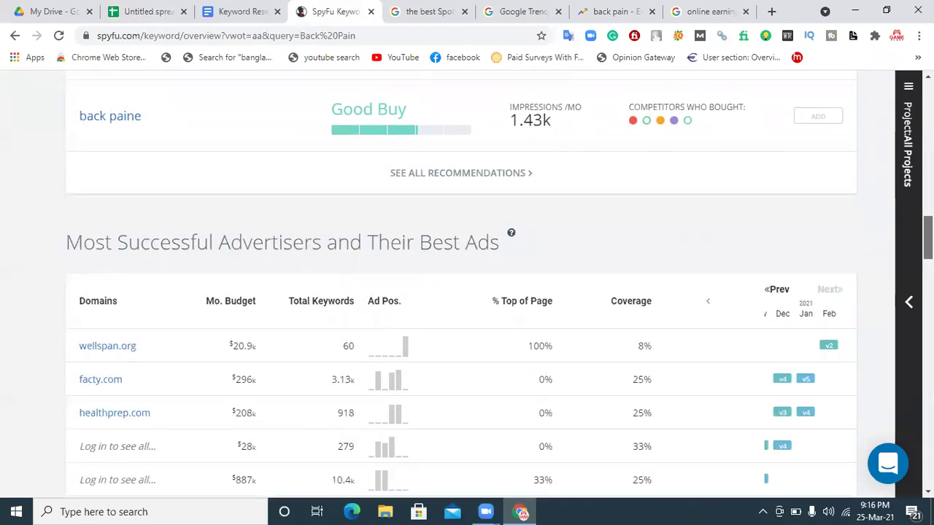
scroll(467, 285, down, 4)
scroll(467, 284, up, 15)
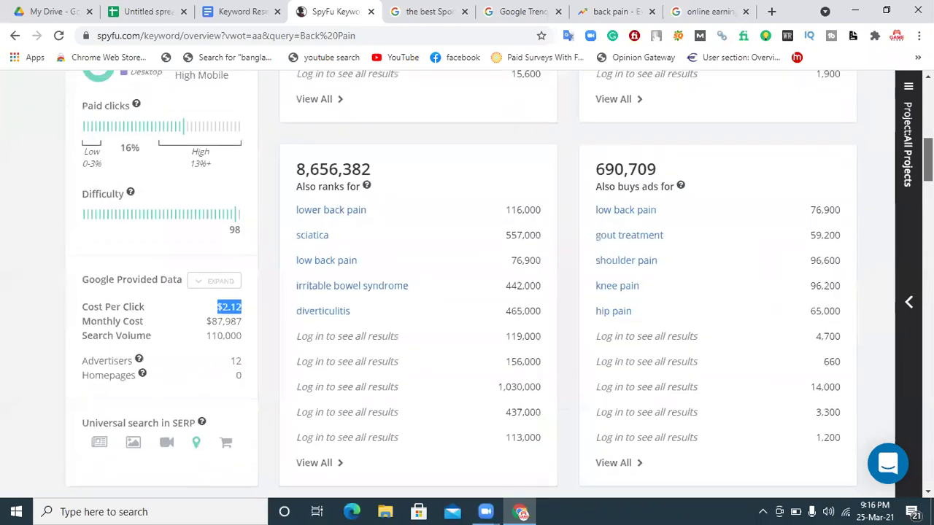
scroll(467, 285, up, 3)
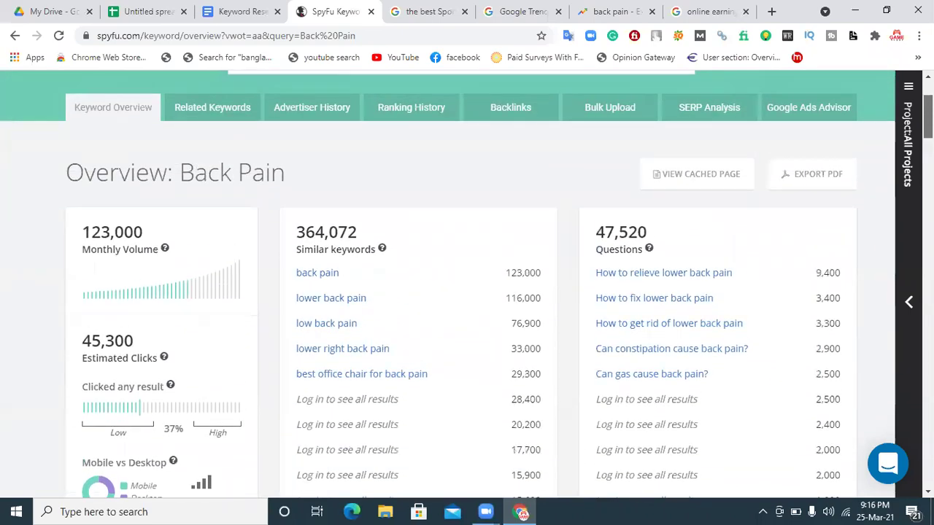
scroll(467, 284, up, 2)
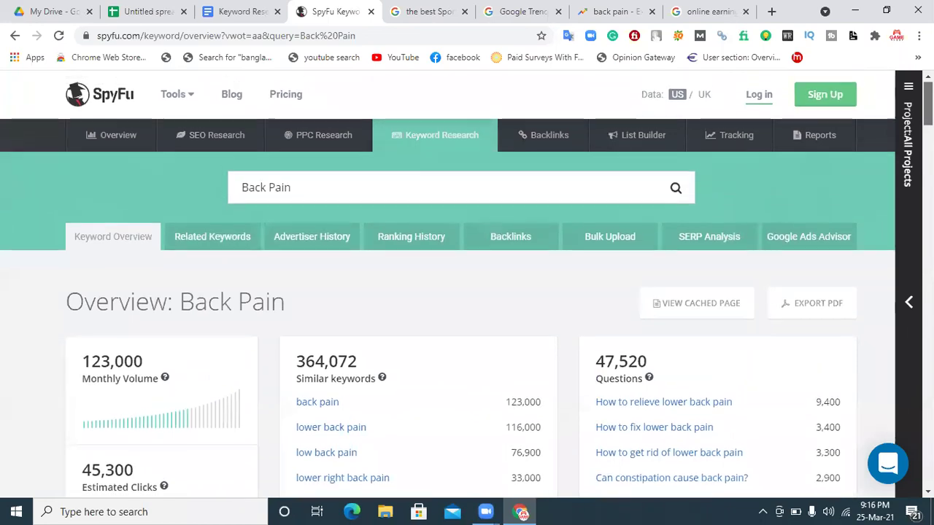
mouse_move(686, 138)
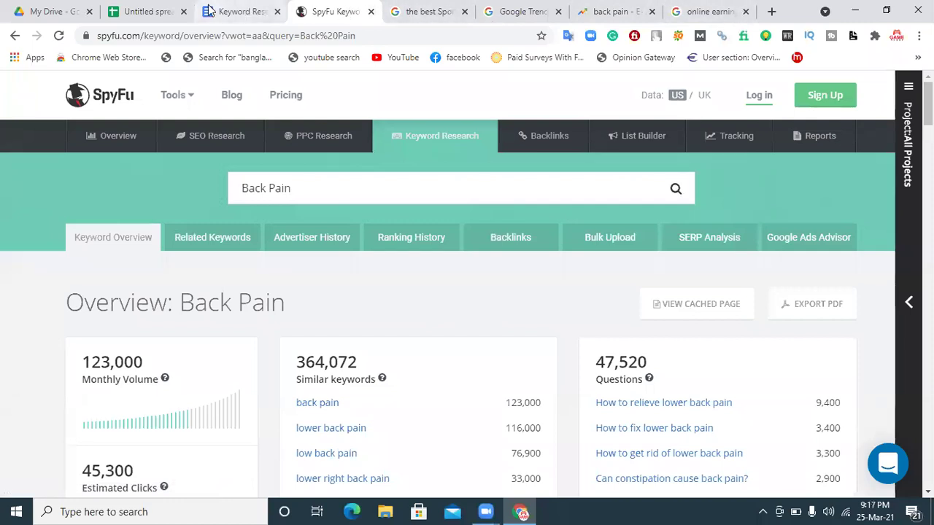
click(241, 11)
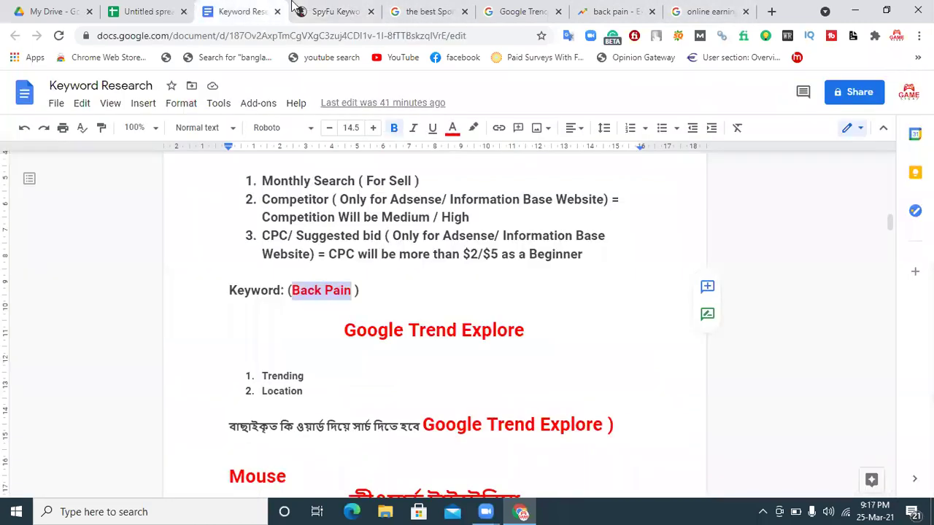
click(129, 11)
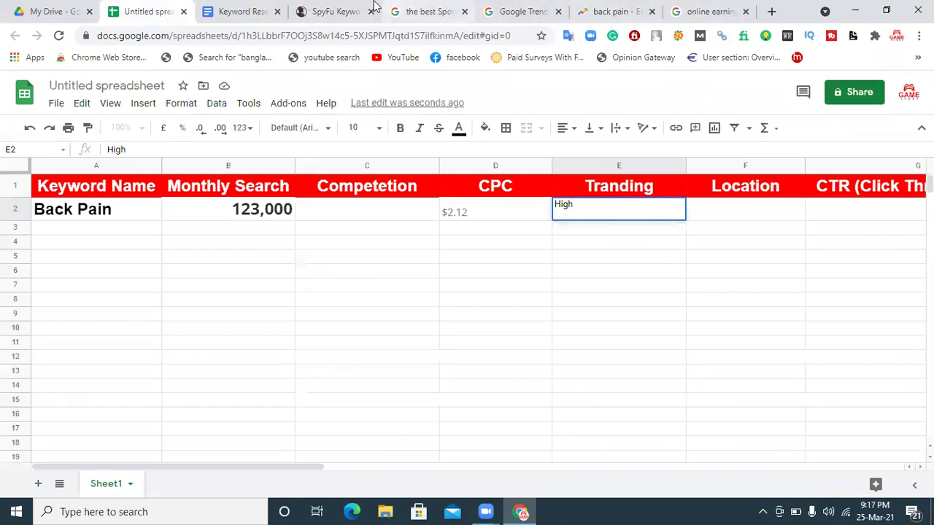
click(349, 10)
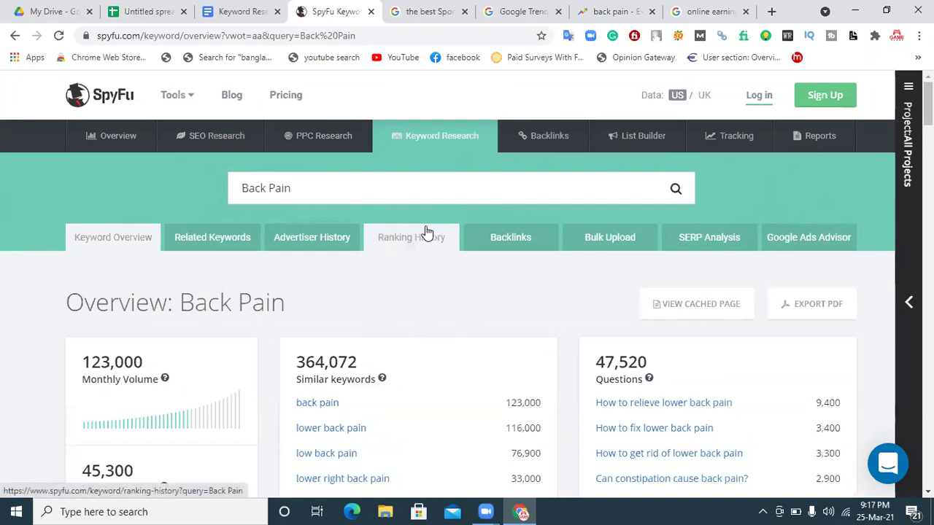
- Check the region of the back pain search in Google Trends and enter United State in the Location cell F2
click(612, 11)
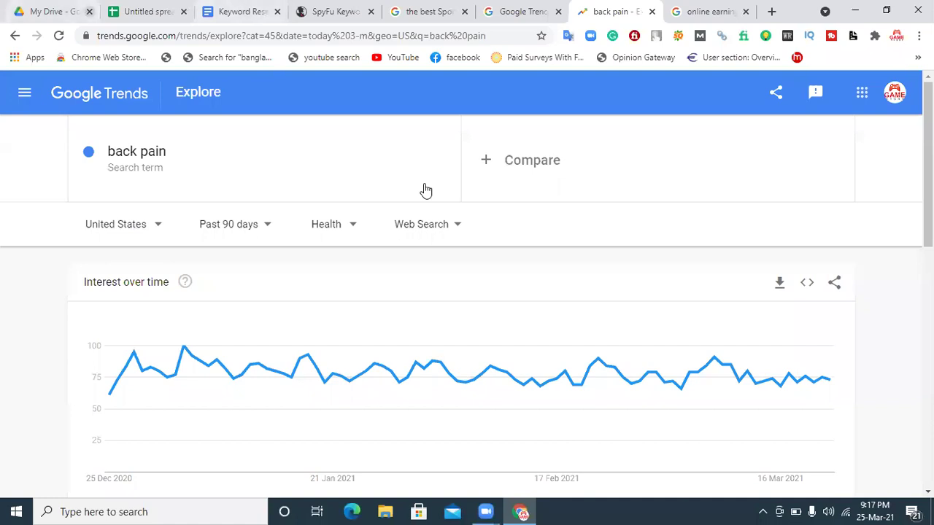
key(ctrl+2)
click(744, 214)
text(United )
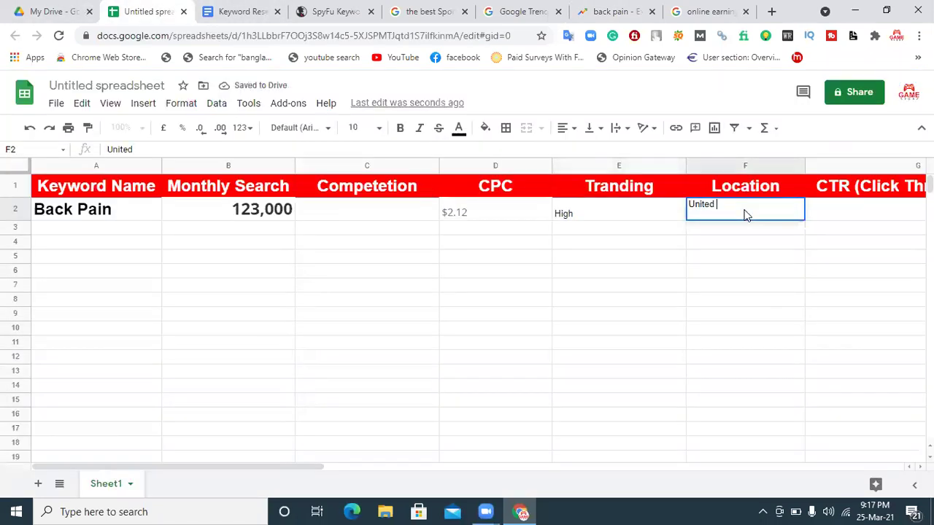
text(State)
key(Return)
- Copy SpyFu's 16% paid clicks figure for Back Pain into the CTR (Click Through Rate) cell G2 of the spreadsheet
drag(313, 466, 436, 464)
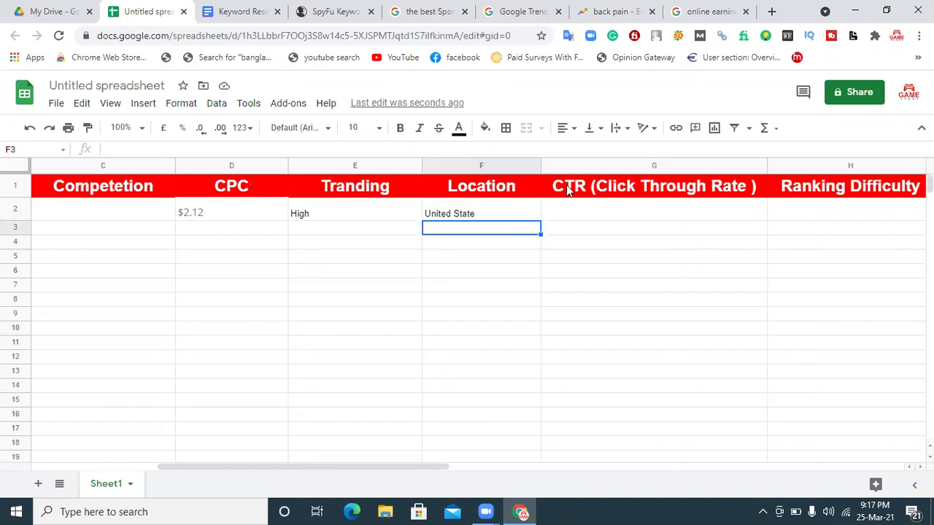
click(344, 12)
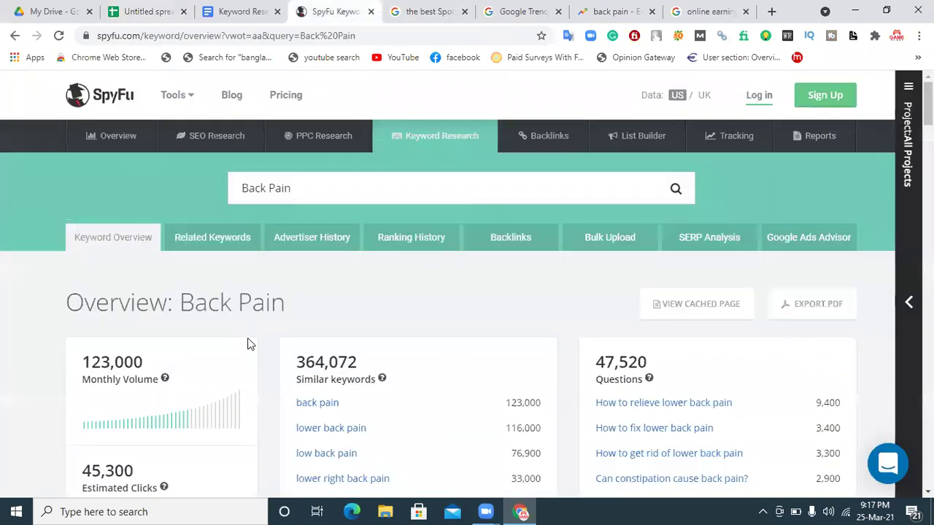
scroll(252, 344, down, 1)
scroll(467, 286, down, 2)
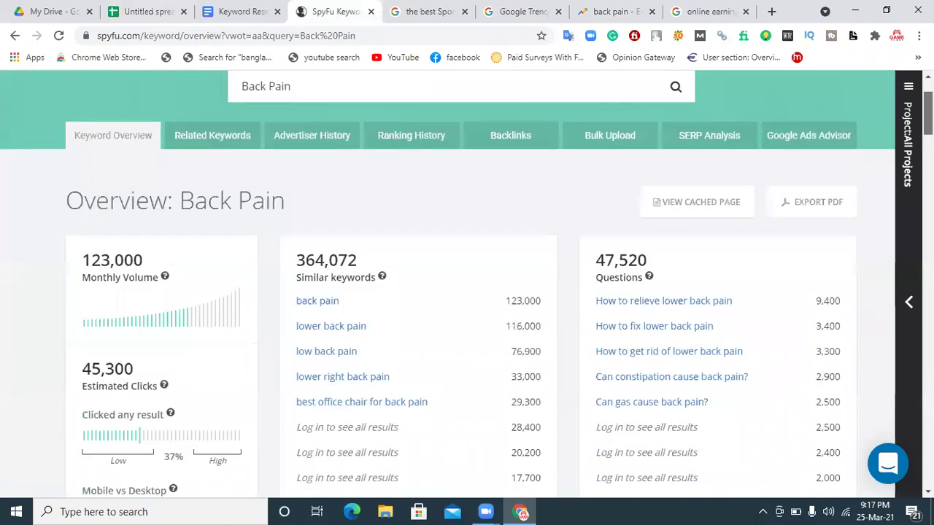
scroll(467, 285, down, 2)
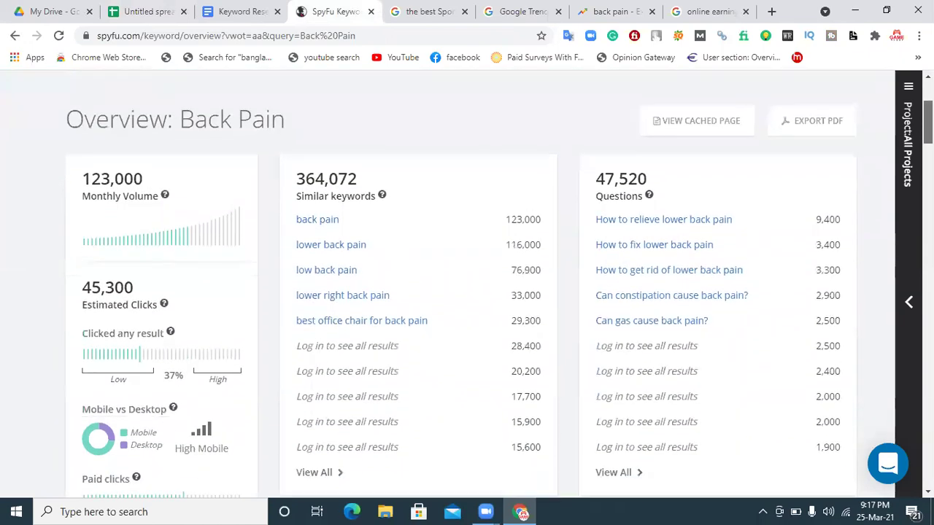
scroll(467, 285, down, 1)
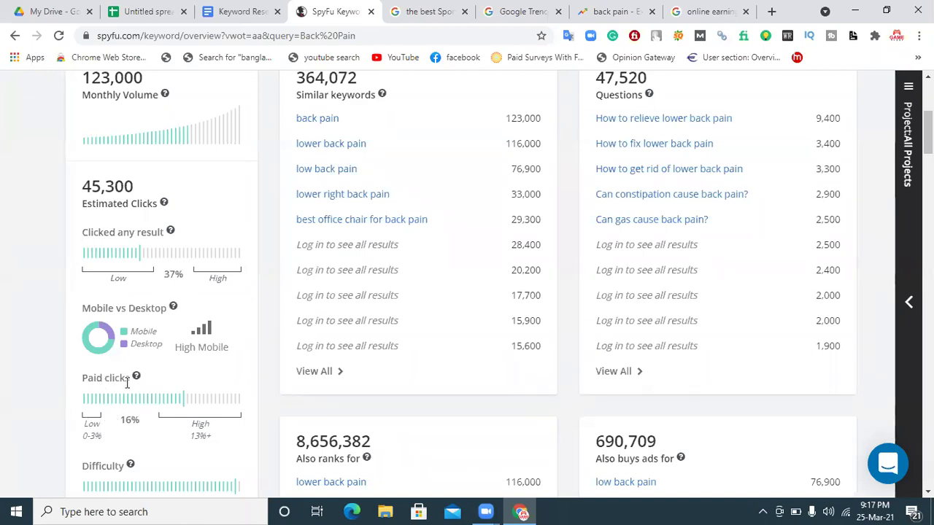
double_click(117, 423)
key(ctrl+c)
click(117, 6)
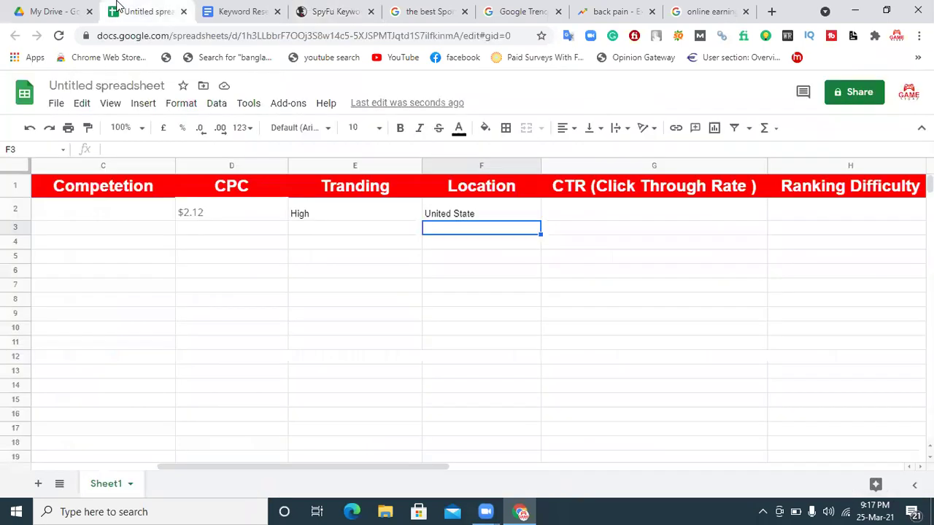
click(654, 219)
key(ctrl+v)
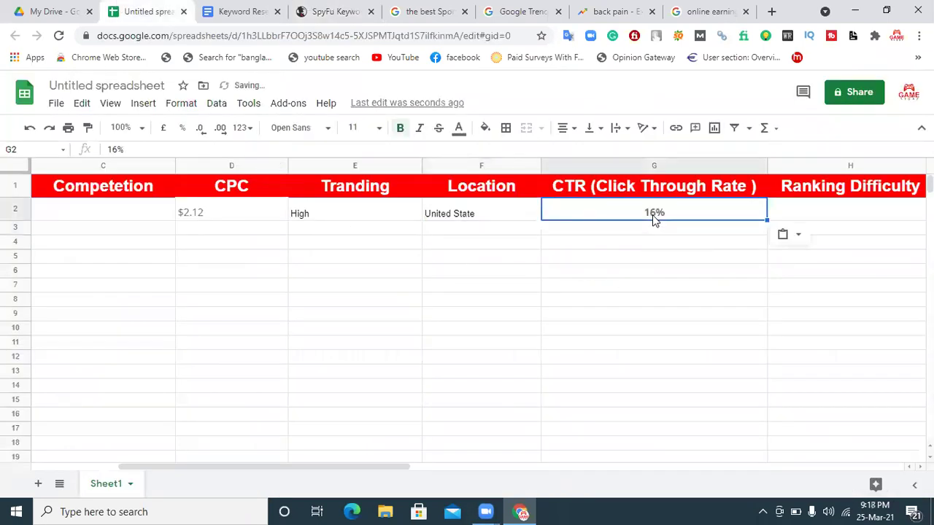
click(518, 267)
- Copy SpyFu's difficulty score of 98 for Back Pain into the Ranking Difficulty cell H2 of the spreadsheet
drag(401, 467, 531, 462)
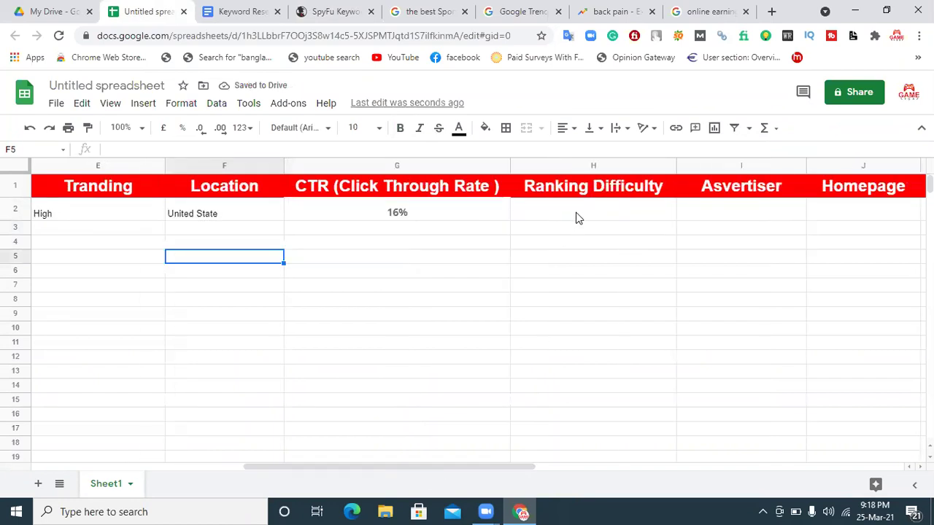
click(334, 13)
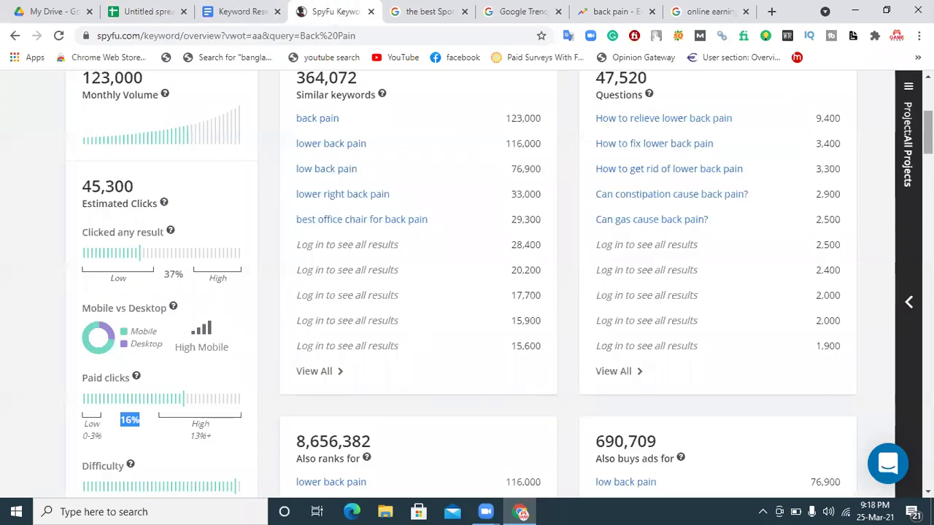
scroll(130, 427, down, 3)
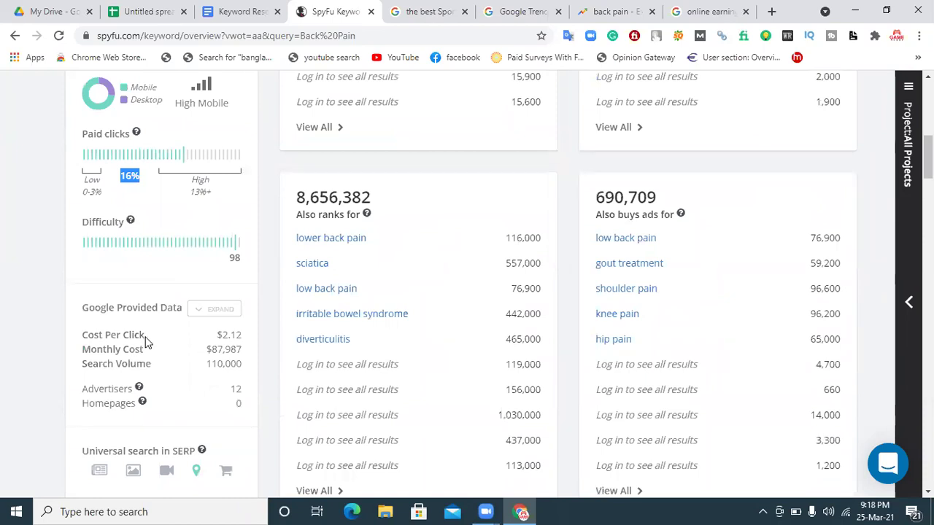
key(Home)
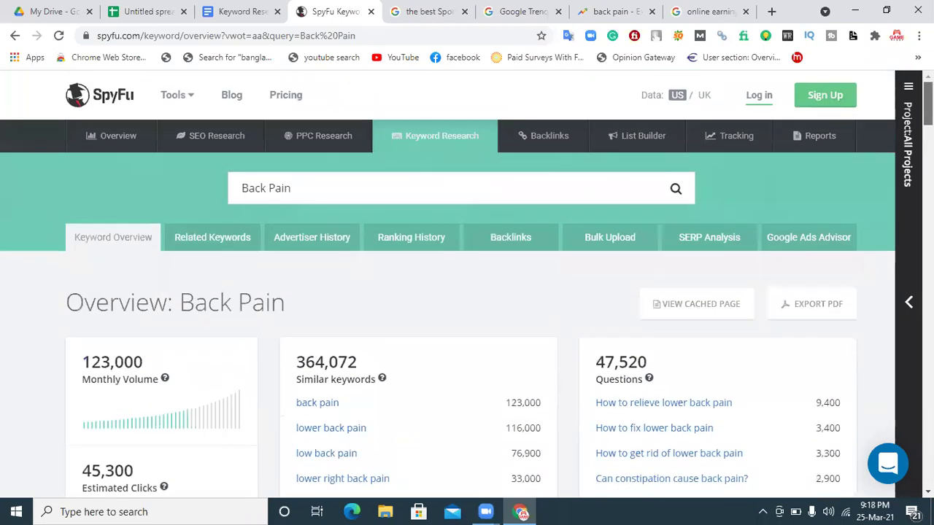
key(Down)
key(Down)
key(Down)
key(Down)
key(Down)
key(Down)
key(Down)
key(Down)
key(Down)
key(Down)
key(Down)
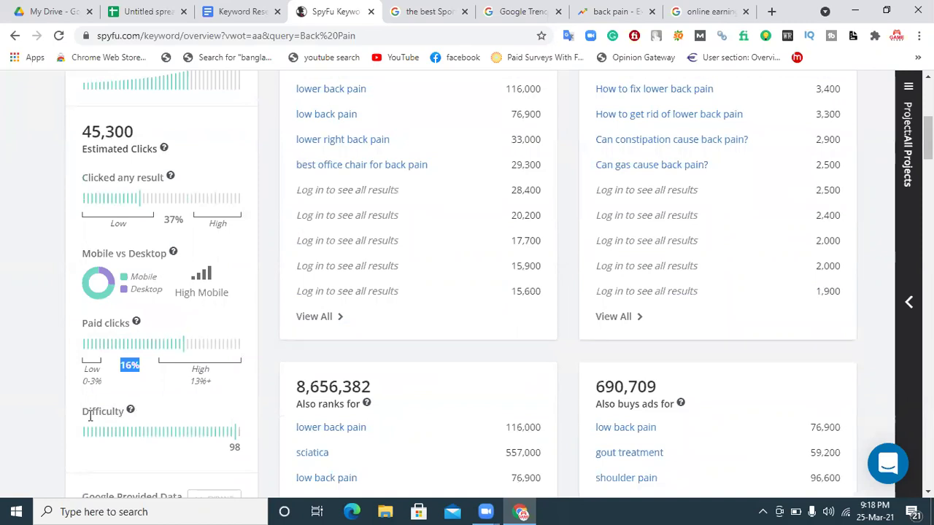
click(228, 446)
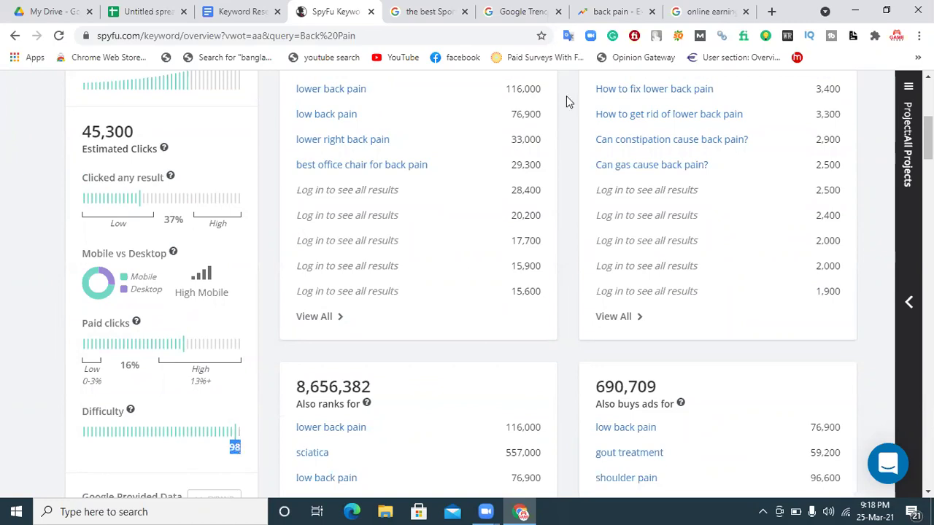
click(146, 11)
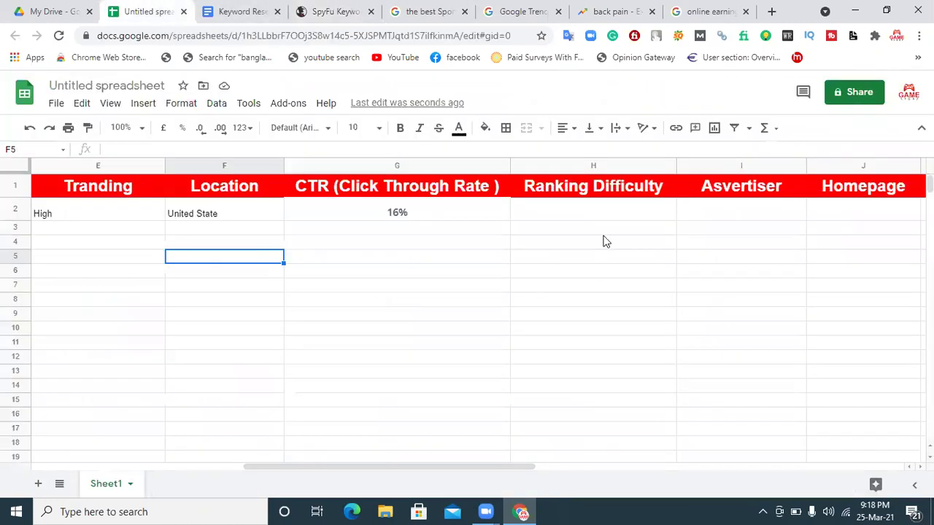
click(595, 217)
text(98)
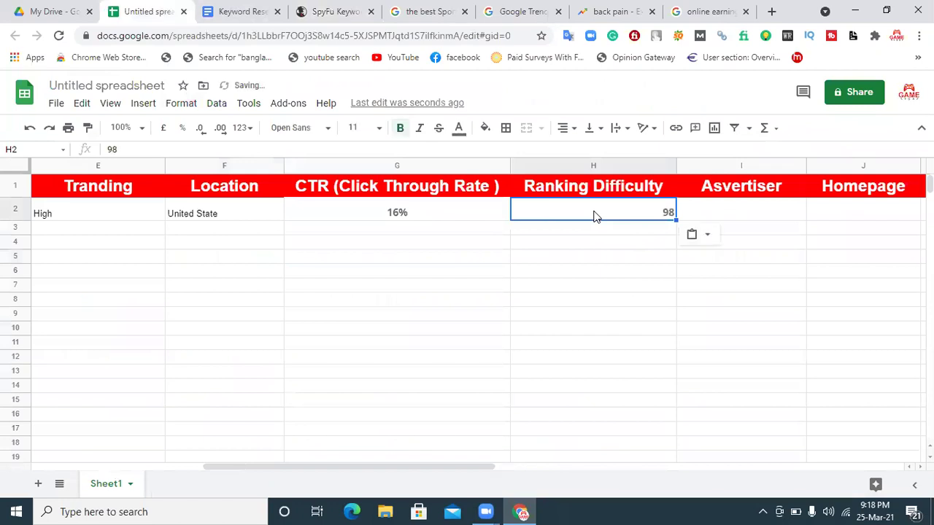
- Copy SpyFu's advertisers count of 12 for Back Pain into the Asvertiser cell I2 of the spreadsheet
click(726, 213)
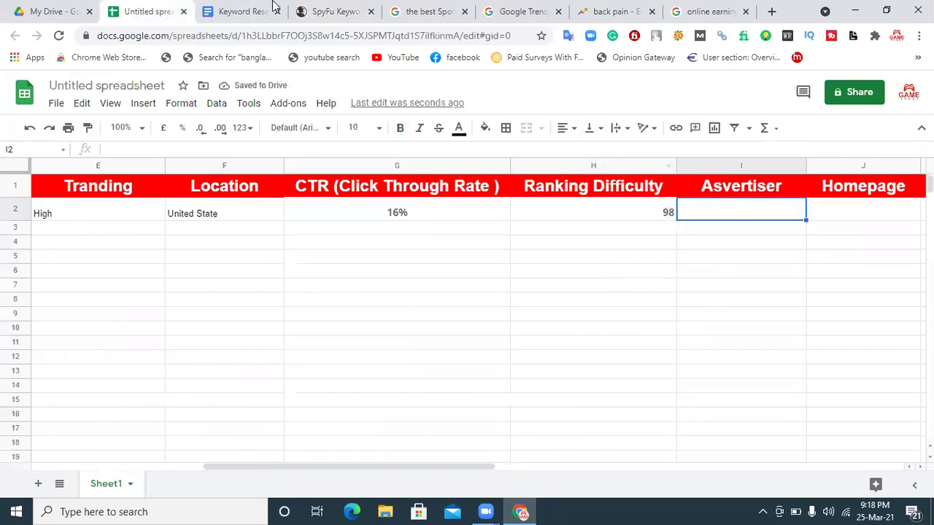
click(335, 10)
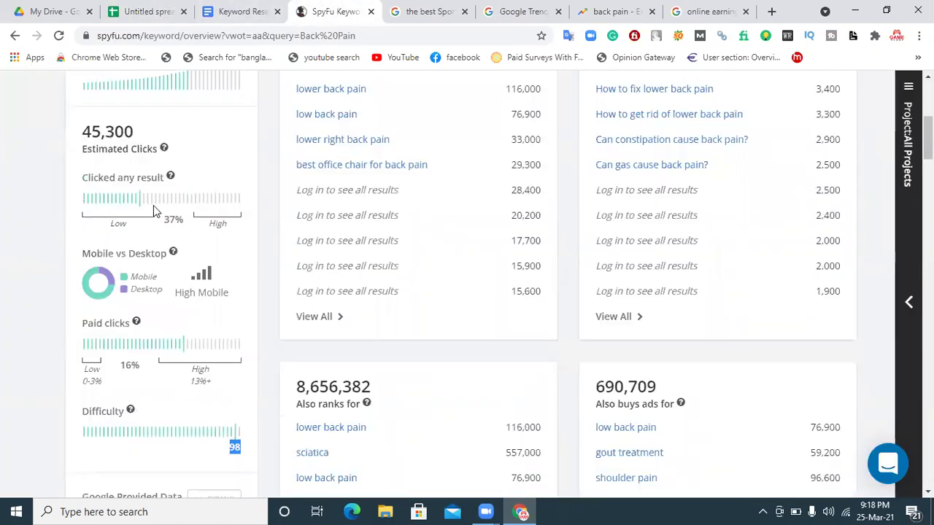
scroll(927, 146, down, 2)
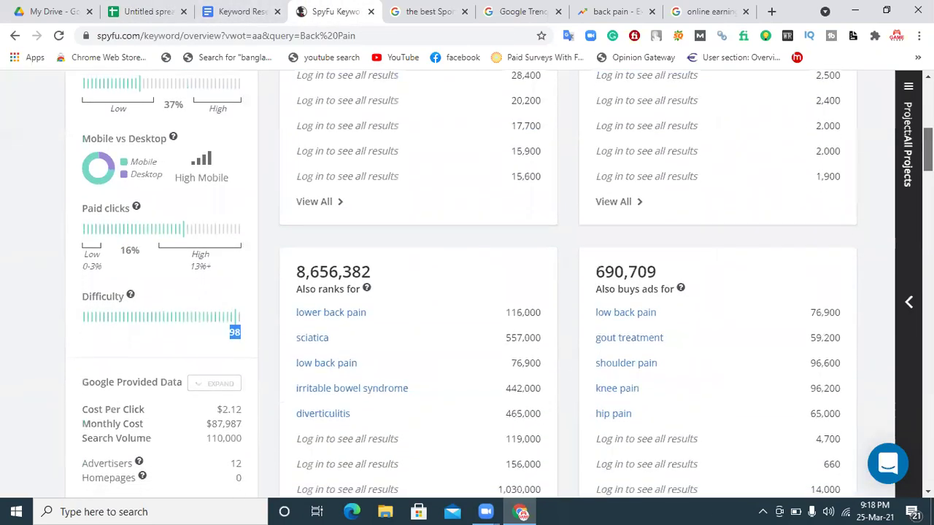
scroll(926, 153, down, 1)
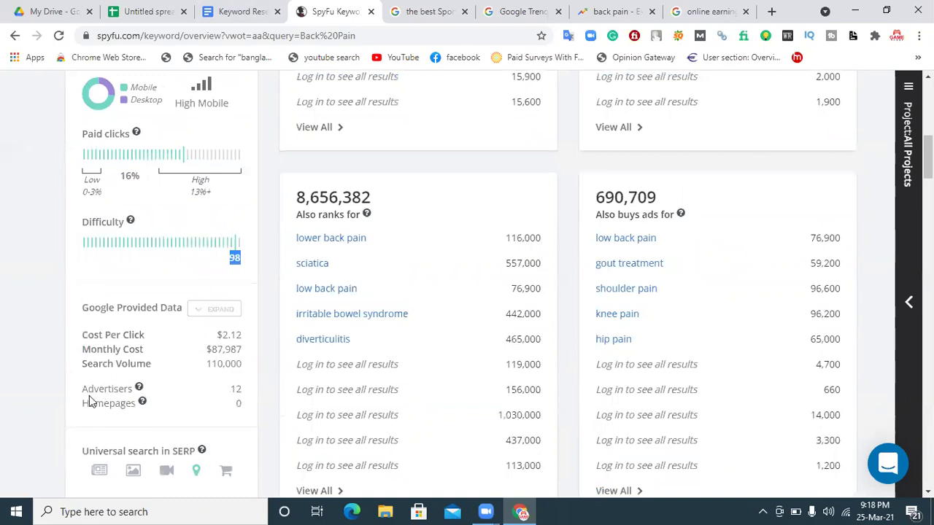
drag(240, 390, 231, 389)
key(ctrl+c)
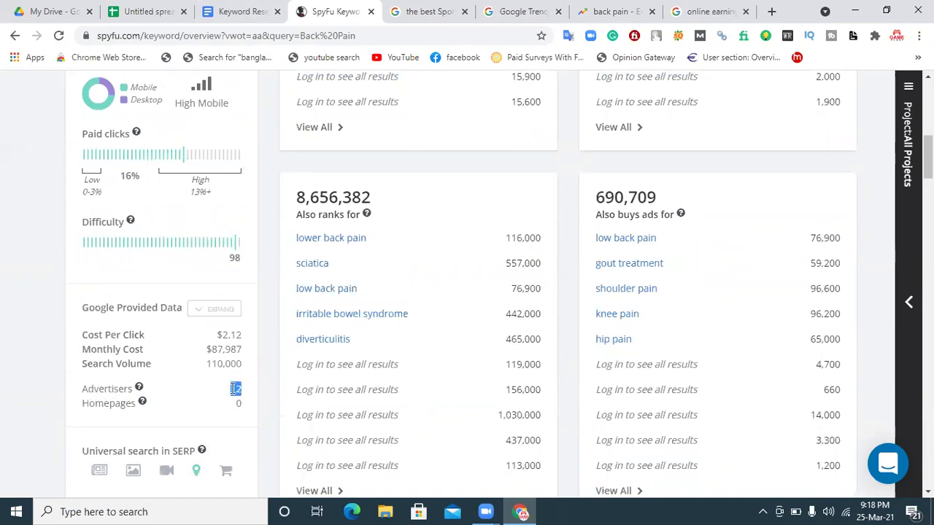
click(139, 12)
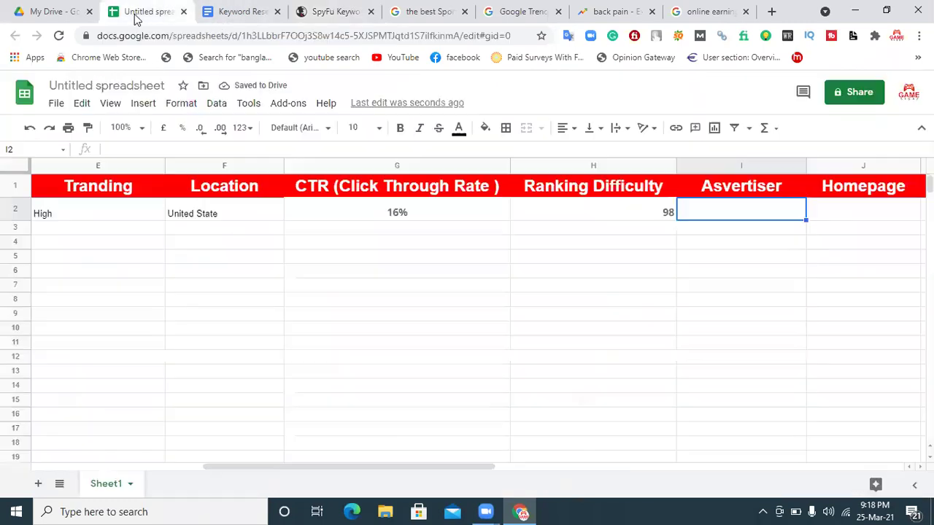
key(ctrl+v)
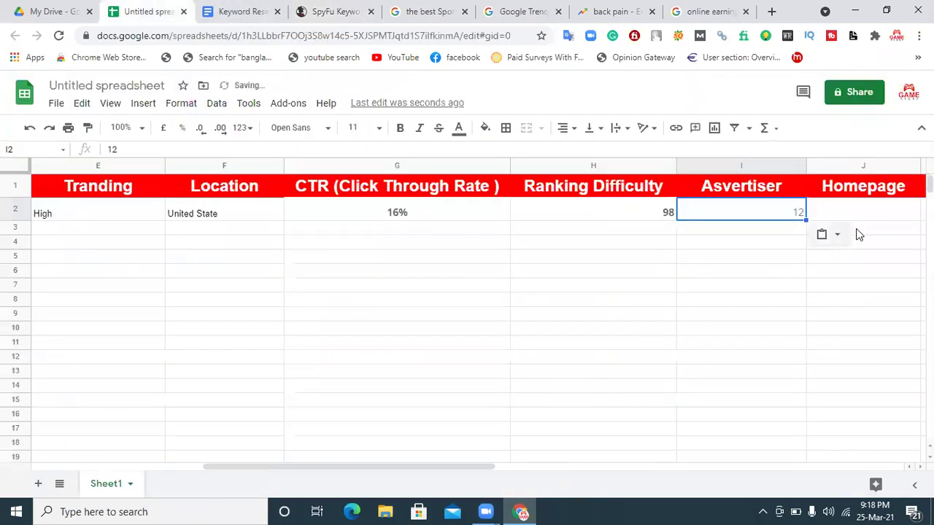
- Copy SpyFu's homepages count of 0 for Back Pain into the Homepage cell J2 of the spreadsheet
click(871, 208)
drag(369, 467, 489, 459)
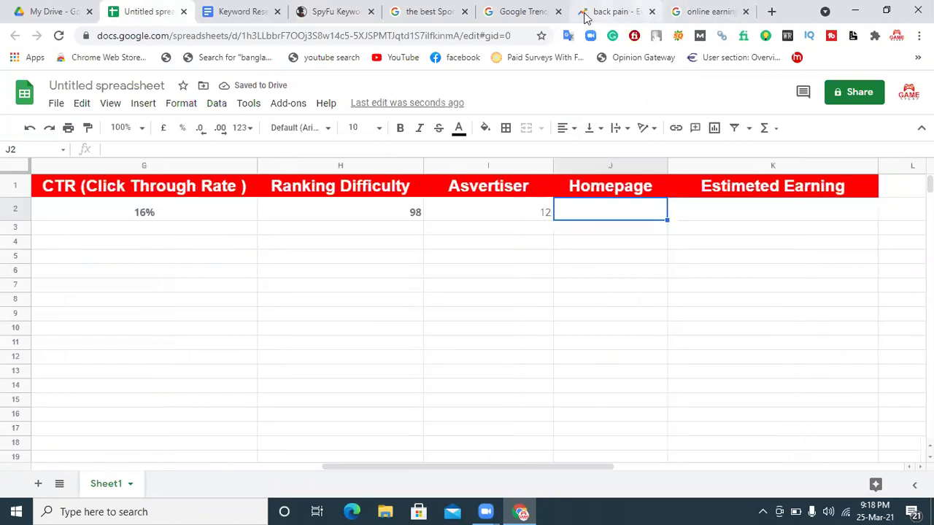
click(328, 9)
click(173, 406)
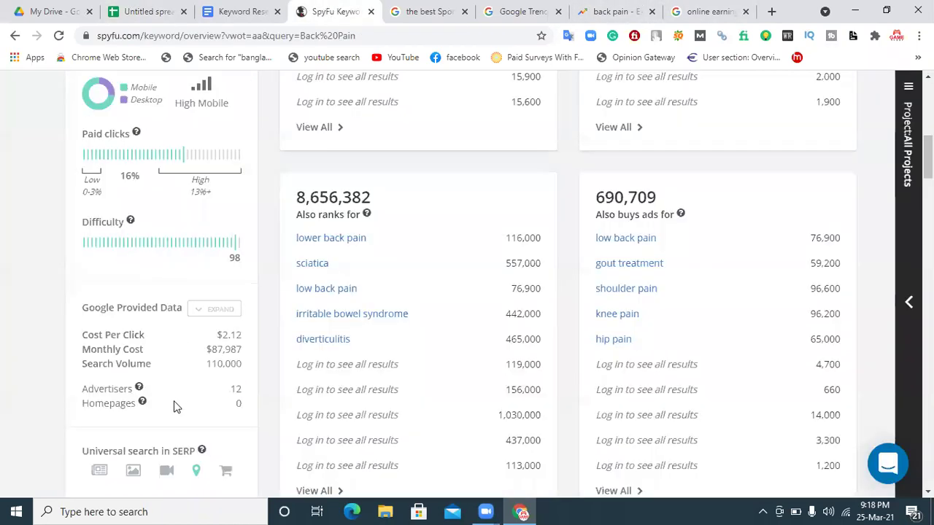
double_click(237, 405)
key(ctrl+c)
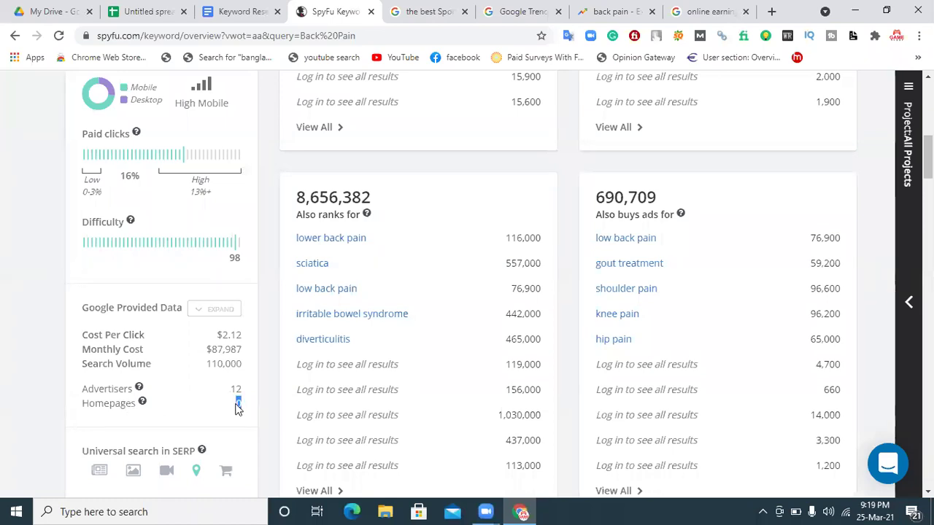
click(154, 11)
key(ctrl+v)
click(414, 243)
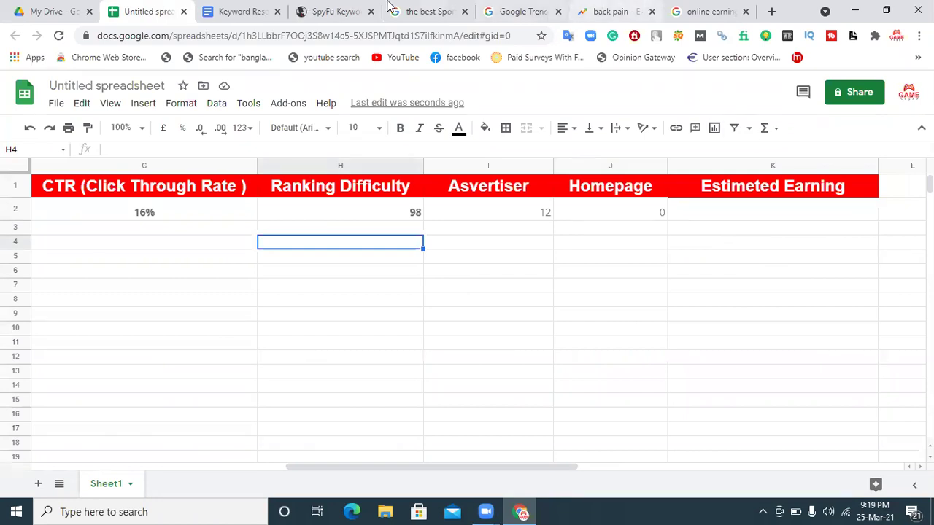
- Look over SpyFu's Back Pain overview and find the Estimated Earning section with its calculator link in the Keyword Research document
click(328, 9)
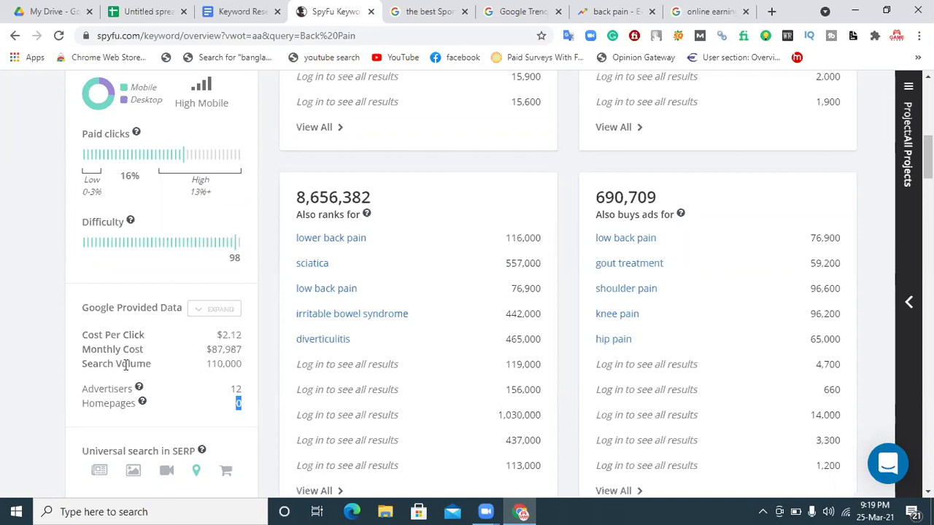
scroll(928, 157, up, 3)
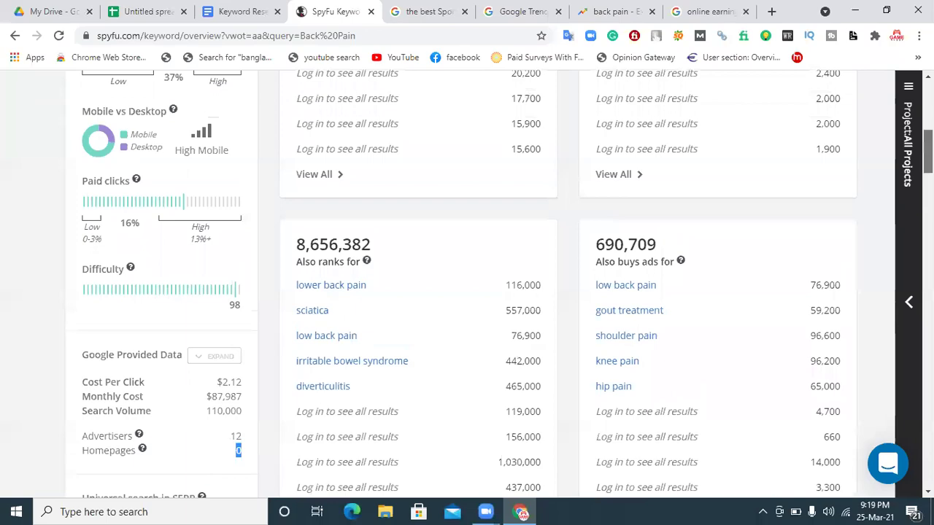
scroll(928, 146, up, 4)
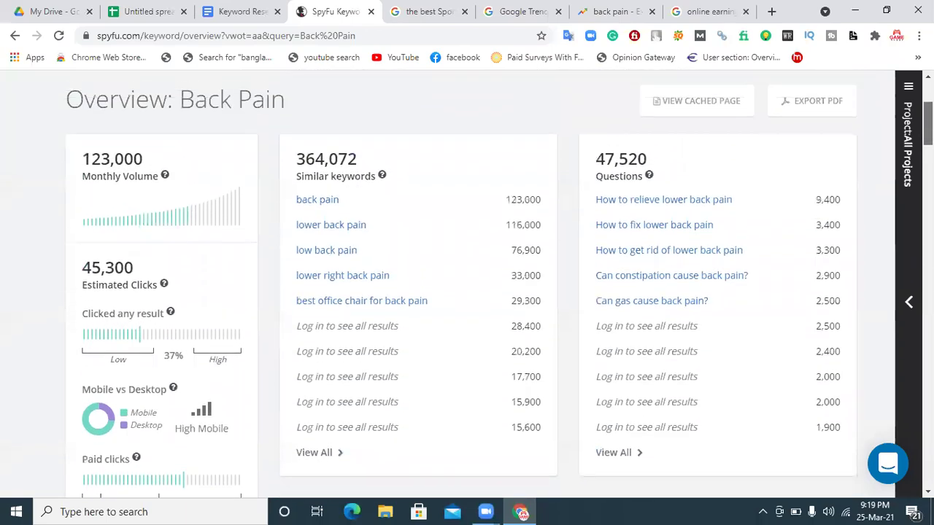
scroll(928, 146, down, 12)
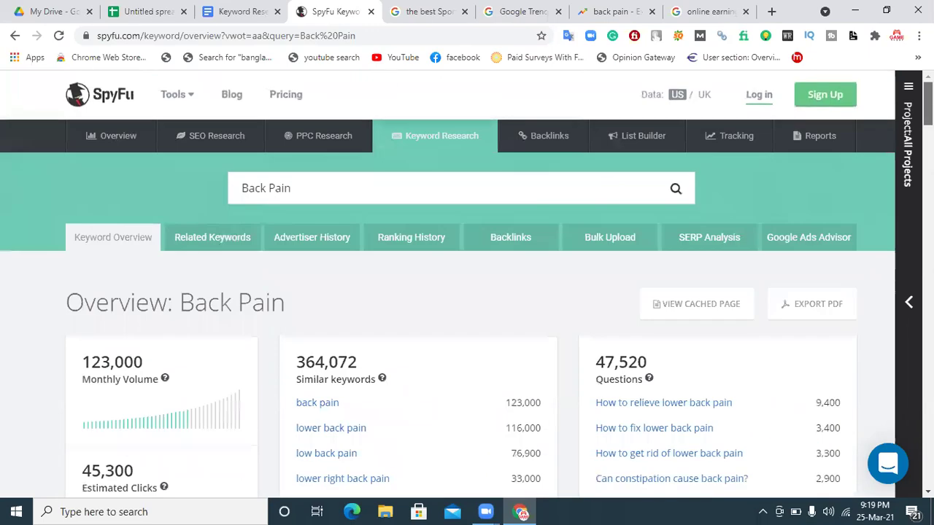
key(Home)
click(243, 10)
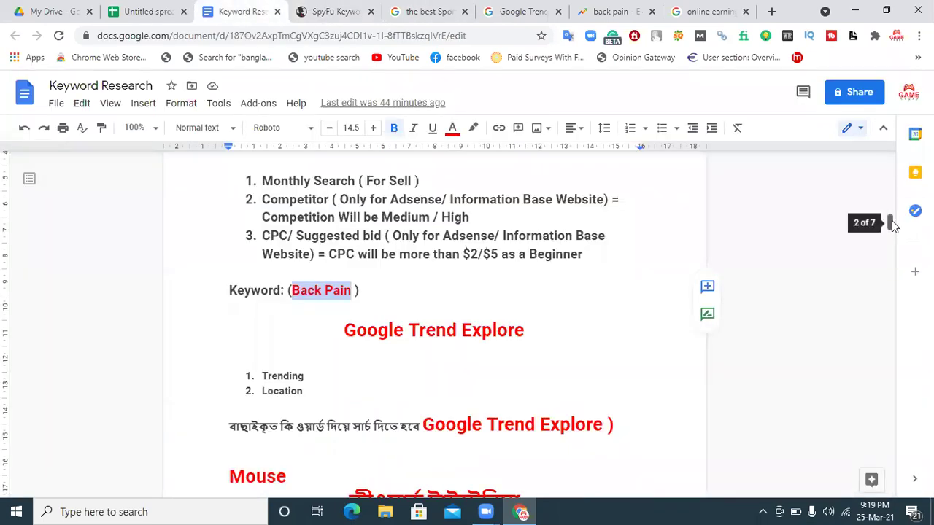
scroll(892, 230, down, 3)
drag(892, 235, 892, 267)
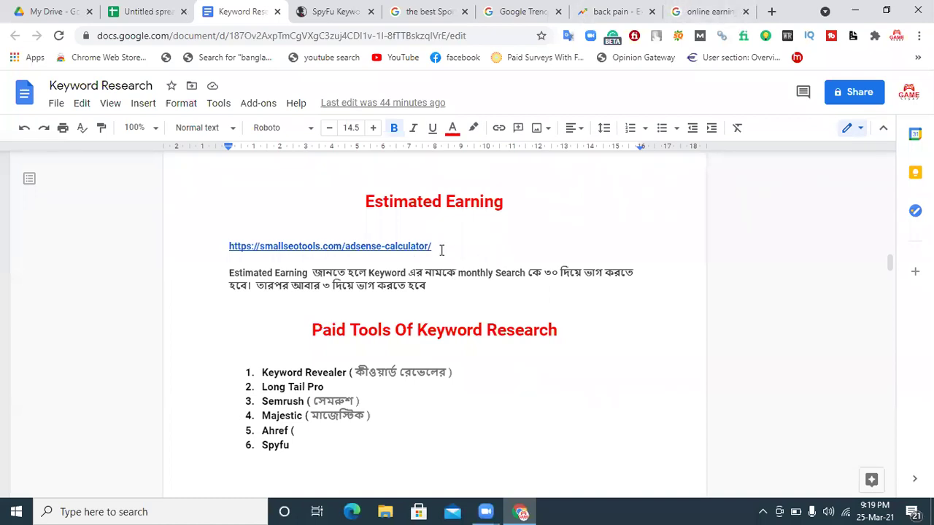
drag(438, 248, 239, 248)
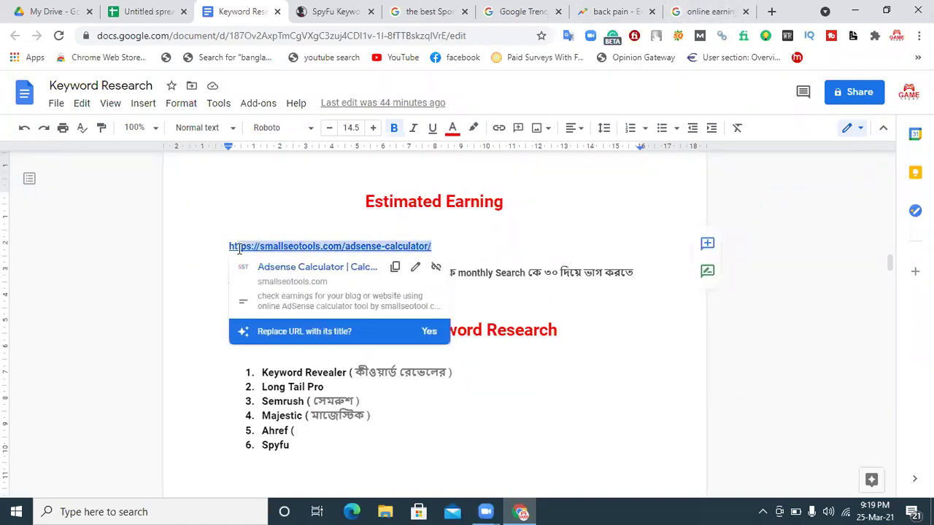
click(468, 243)
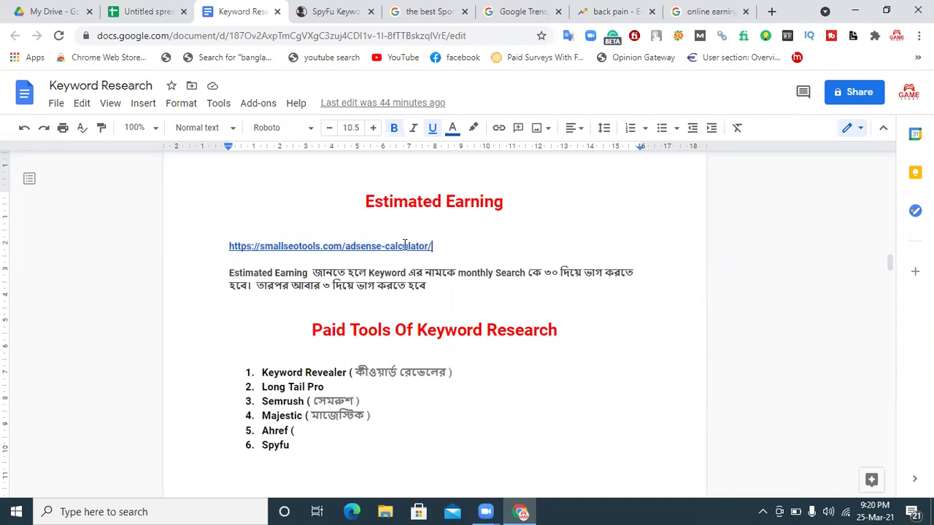
- Open the linked smallseotools.com AdSense calculator and reread the Estimated Earning instructions in the Keyword Research document
click(360, 247)
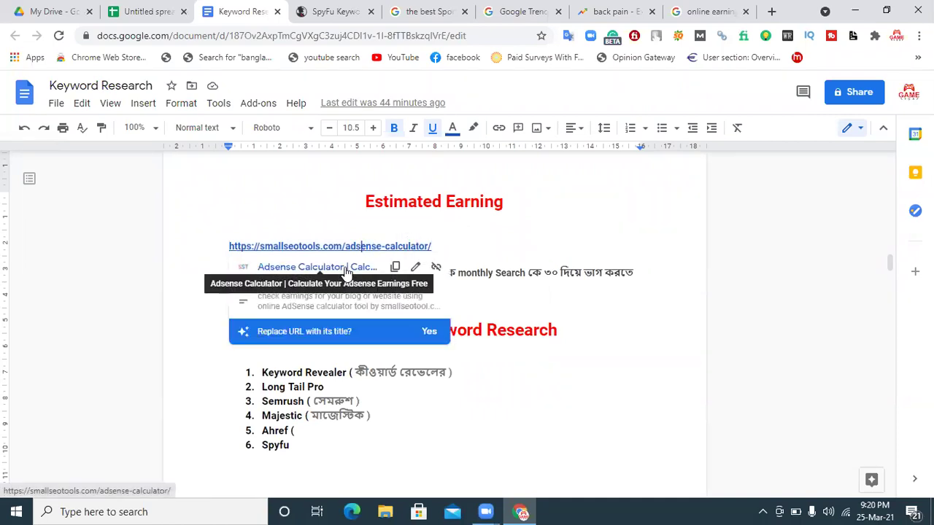
click(346, 267)
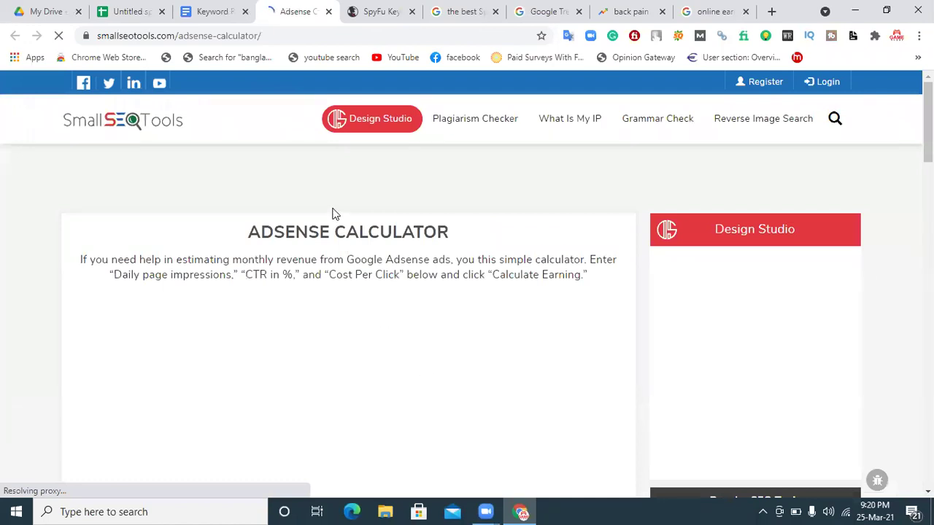
click(207, 11)
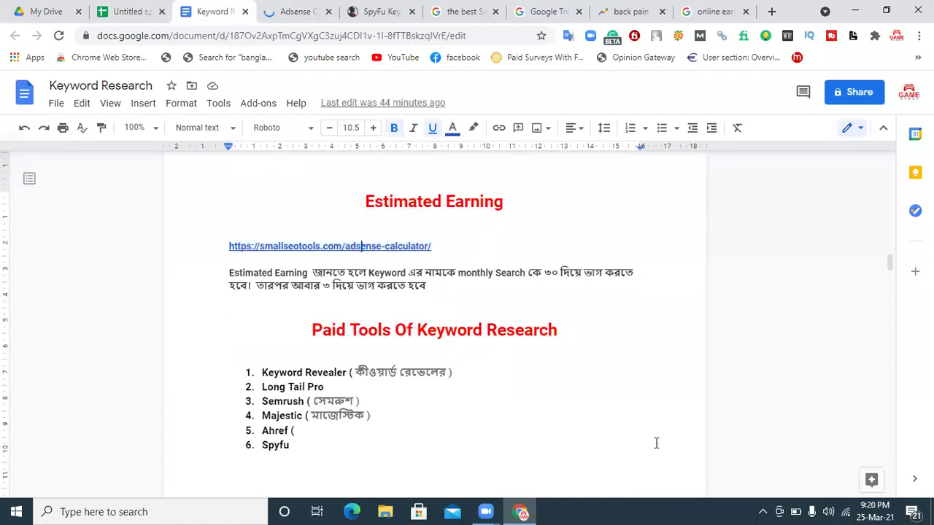
click(633, 300)
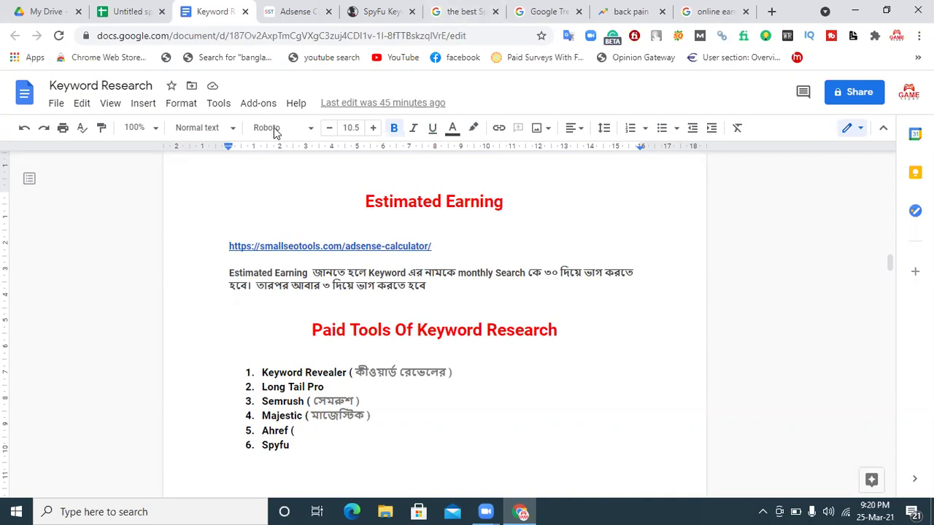
- Return to the AdSense calculator page and dismiss the Grammarly pop-up, the notification request and the SEO statistics sidebar
click(285, 20)
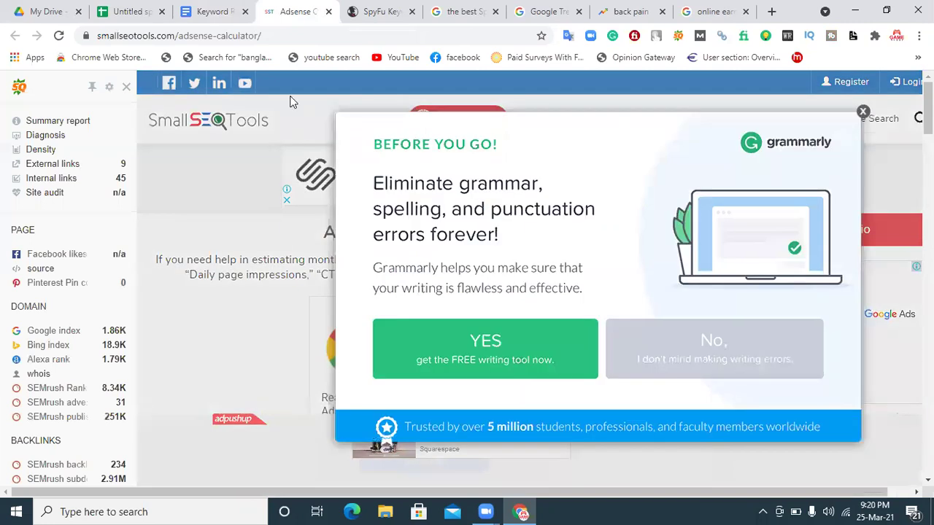
click(863, 112)
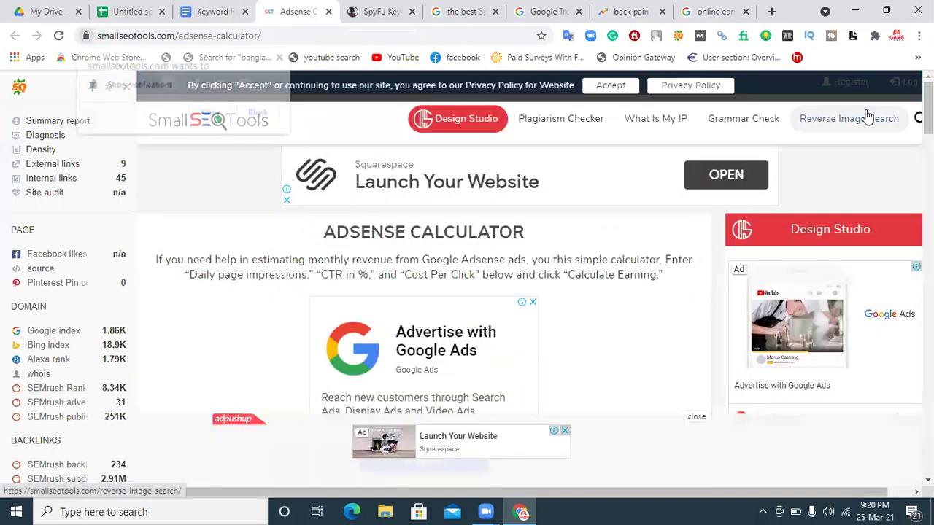
click(204, 115)
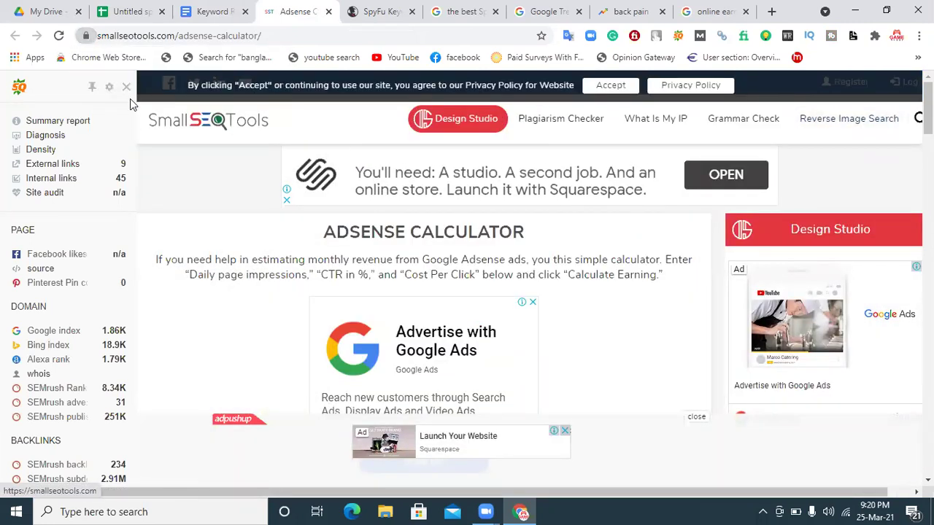
click(126, 88)
click(191, 112)
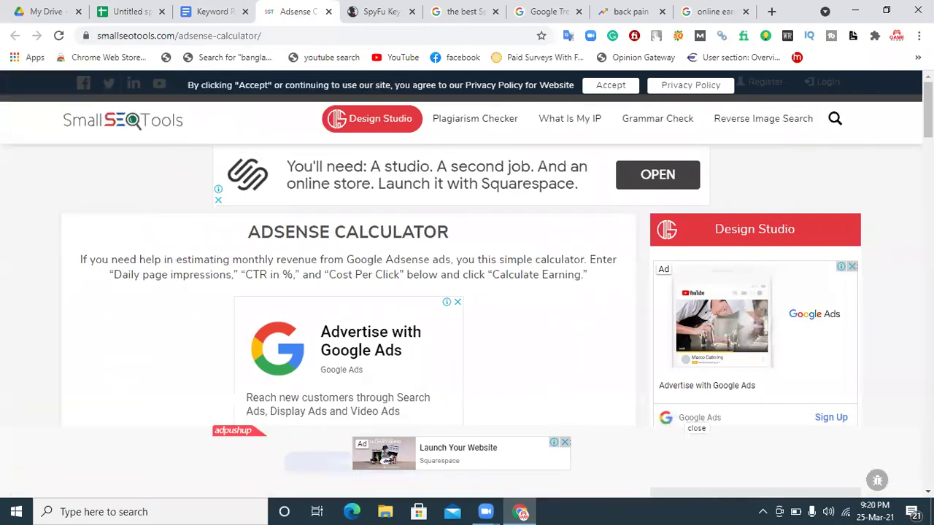
- Start on the AdSense calculator's Daily page impressions field and check SpyFu's Back Pain overview for the figures it needs
scroll(467, 292, down, 4)
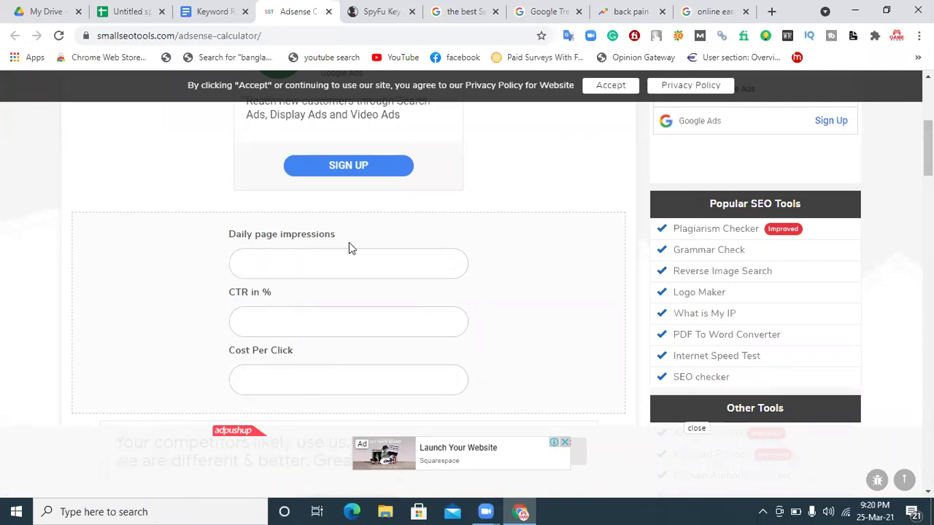
click(315, 259)
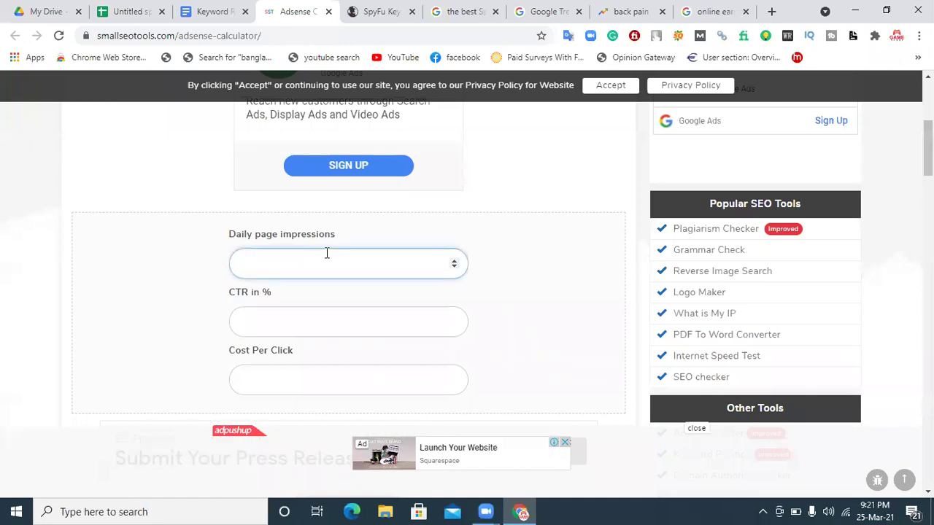
click(376, 12)
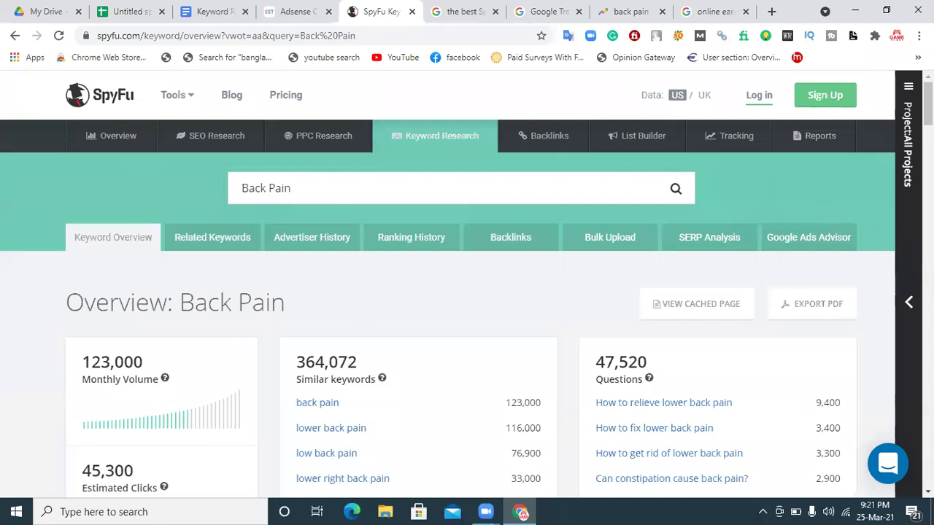
scroll(467, 285, down, 3)
scroll(467, 285, down, 3)
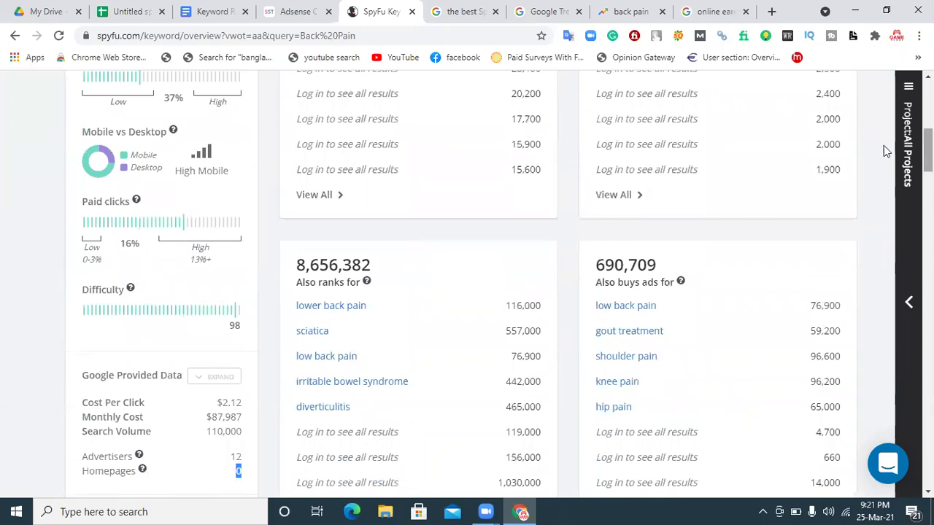
- Check the AdSense calculator's input fields, and copy the Google-provided search volume for Back Pain from the SpyFu keyword overview
click(290, 9)
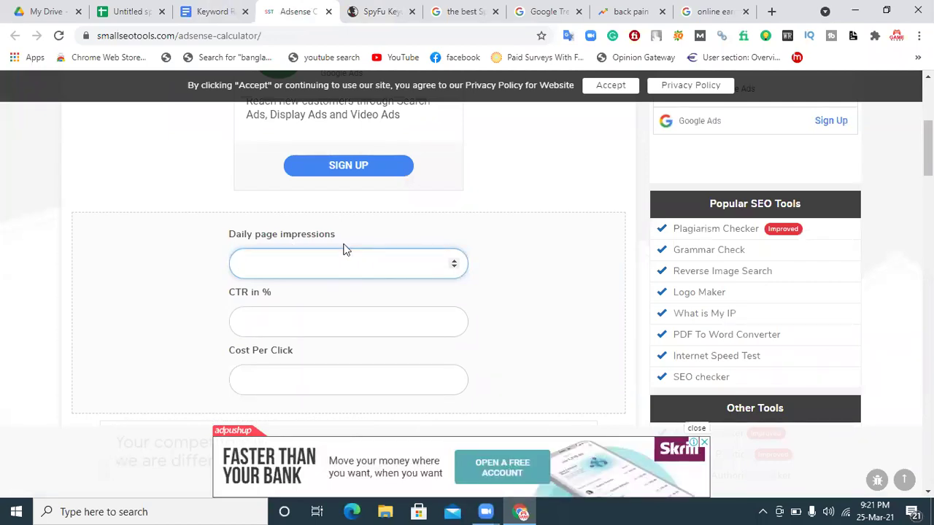
scroll(346, 250, down, 3)
scroll(346, 250, up, 2)
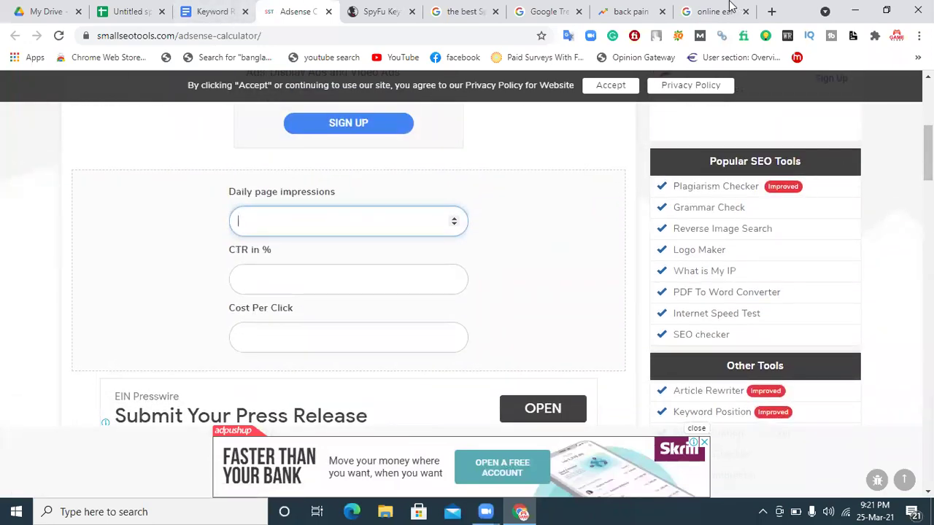
click(370, 11)
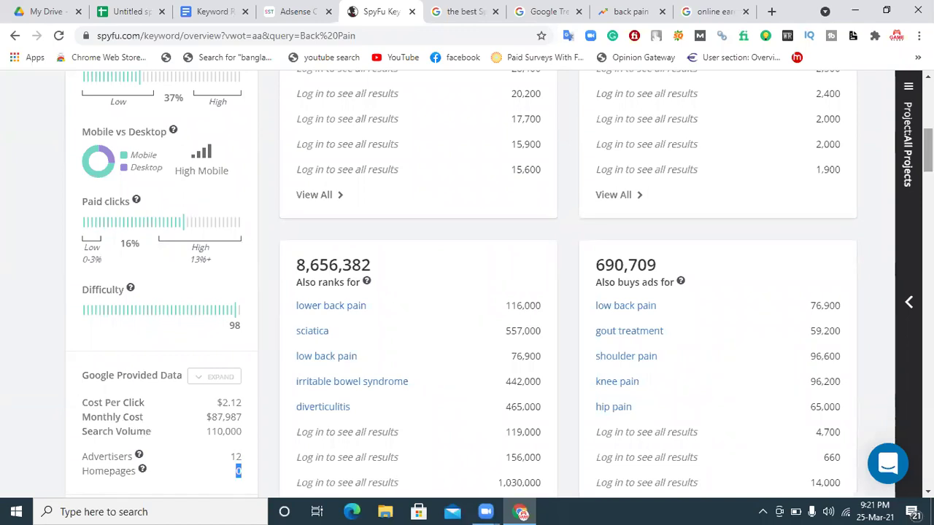
scroll(467, 292, down, 2)
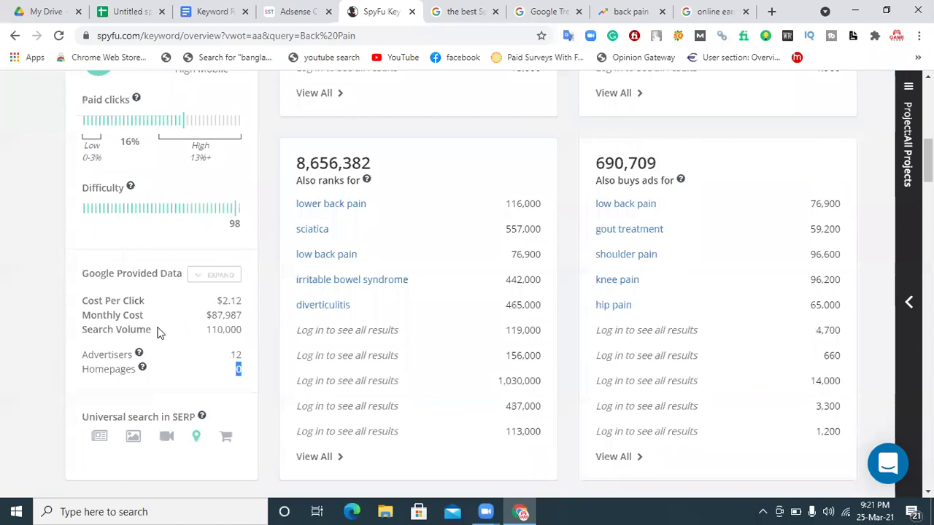
drag(207, 330, 241, 332)
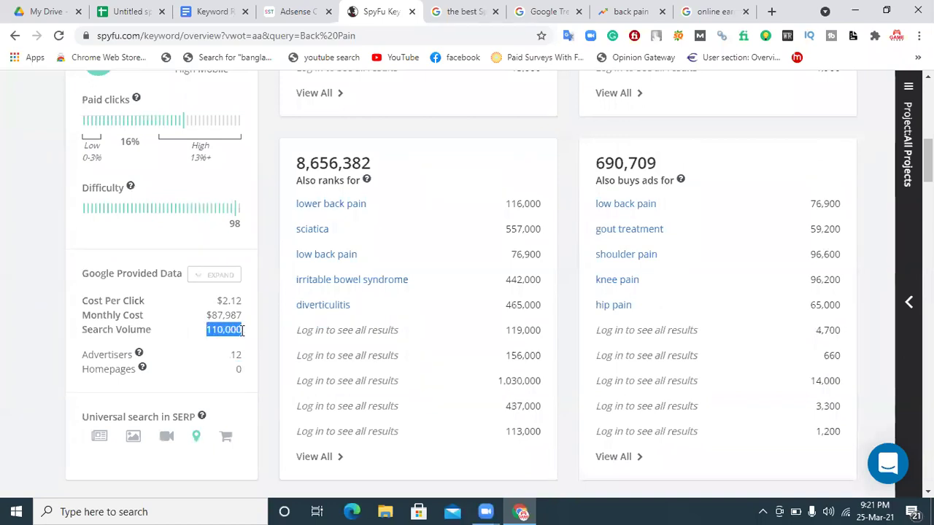
right_click(235, 335)
click(247, 347)
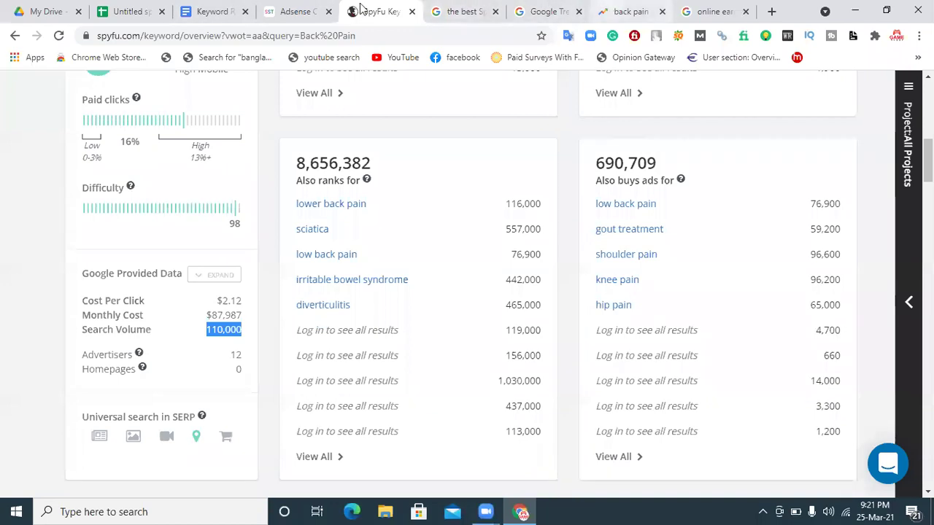
- Paste the copied search volume into the AdSense calculator as 110000 daily page impressions
click(281, 11)
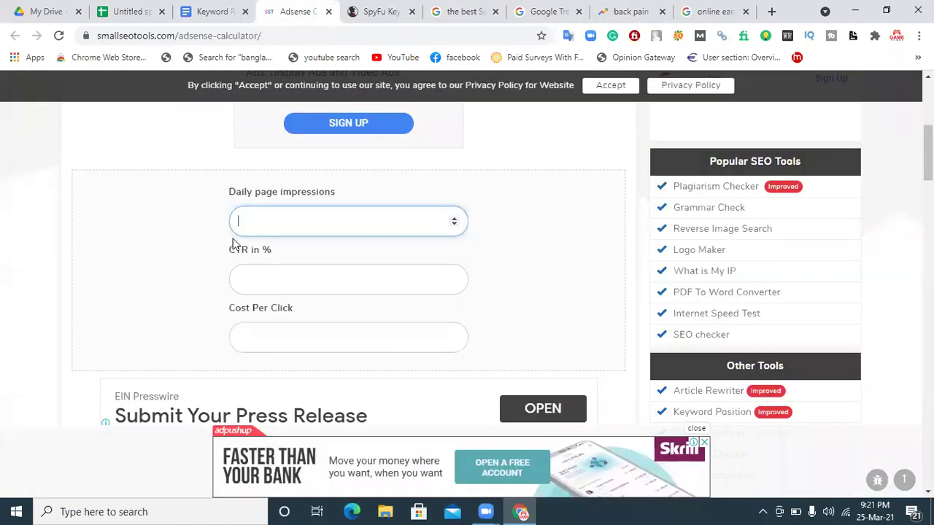
right_click(283, 219)
click(306, 319)
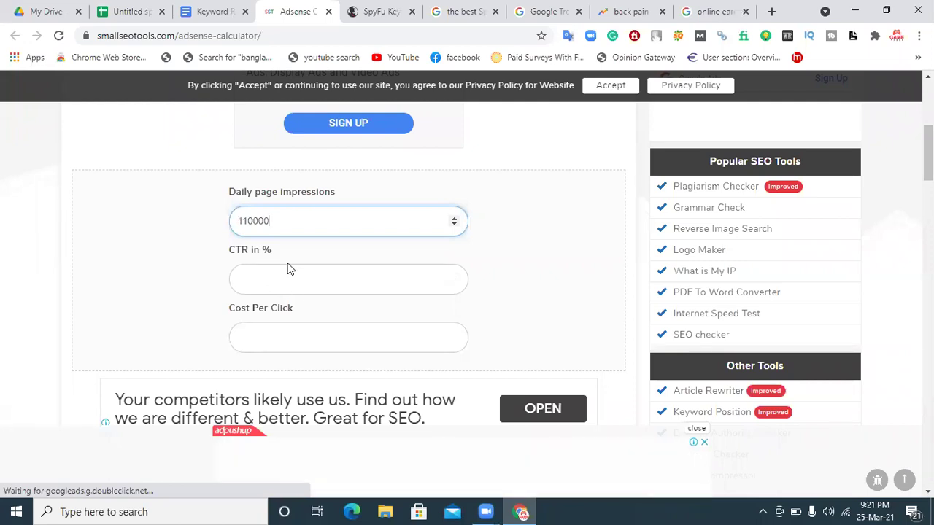
- Look up the CTR for Back Pain in the keyword spreadsheet and enter 16 as the CTR percentage in the AdSense calculator
click(134, 13)
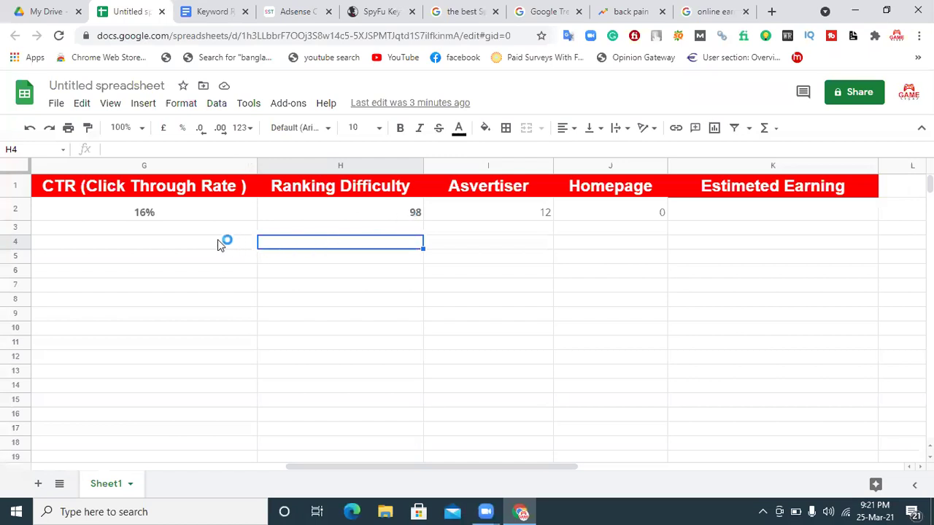
click(143, 212)
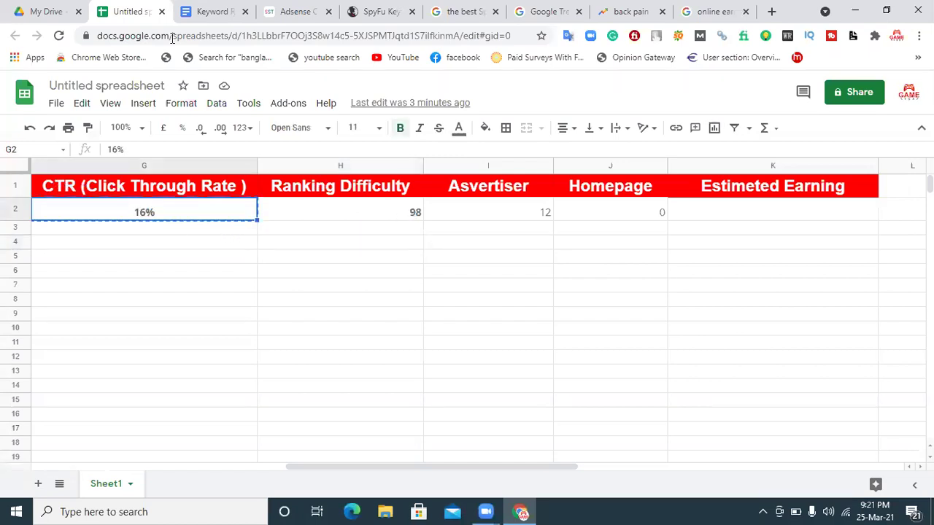
click(377, 10)
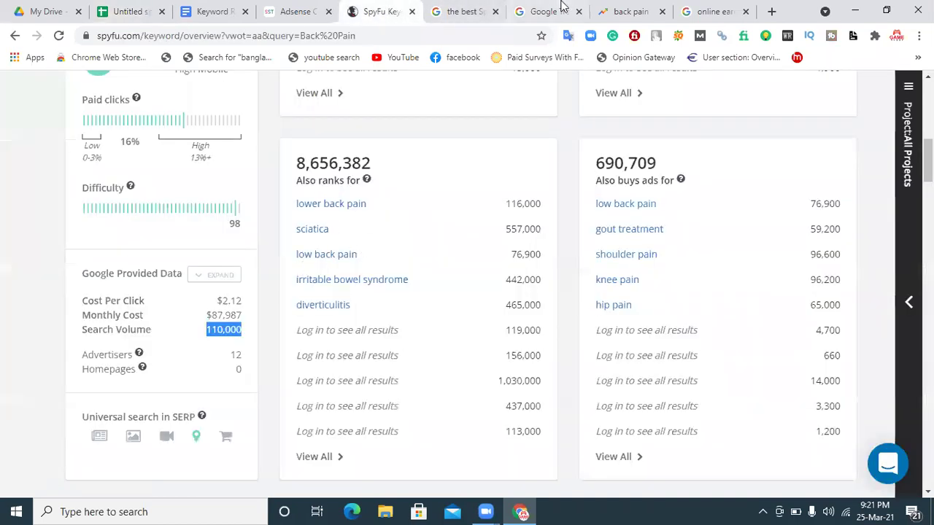
click(627, 11)
click(306, 11)
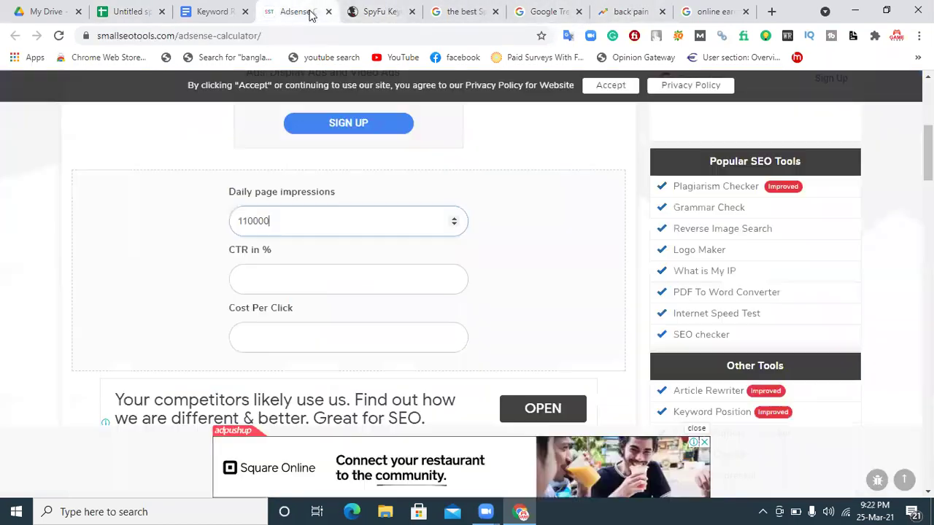
click(296, 281)
text(16)
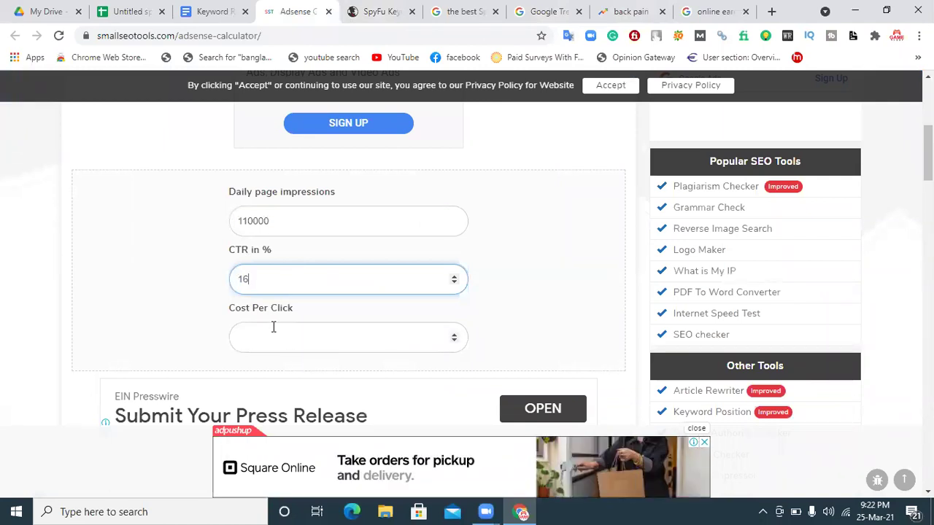
- Copy the Back Pain CPC from the keyword spreadsheet and enter 2.12 as the cost per click in the AdSense calculator
click(126, 13)
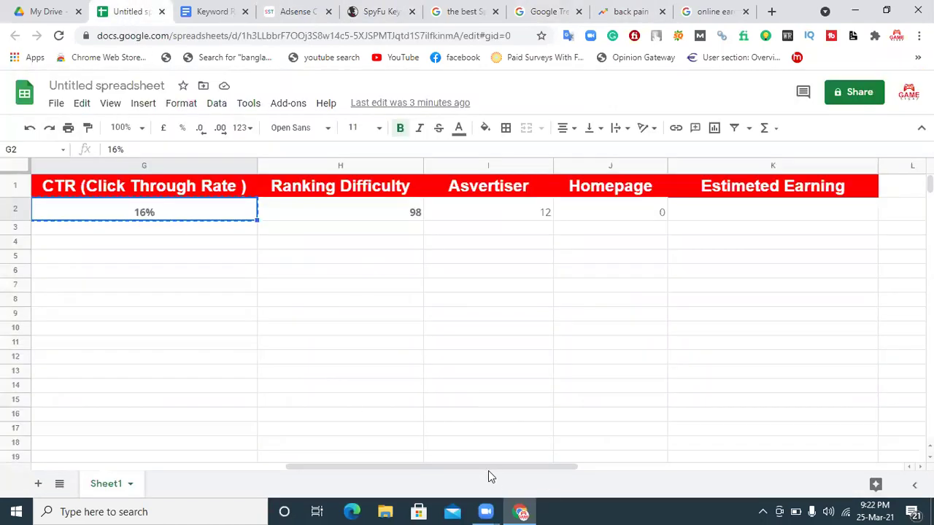
drag(487, 469, 325, 427)
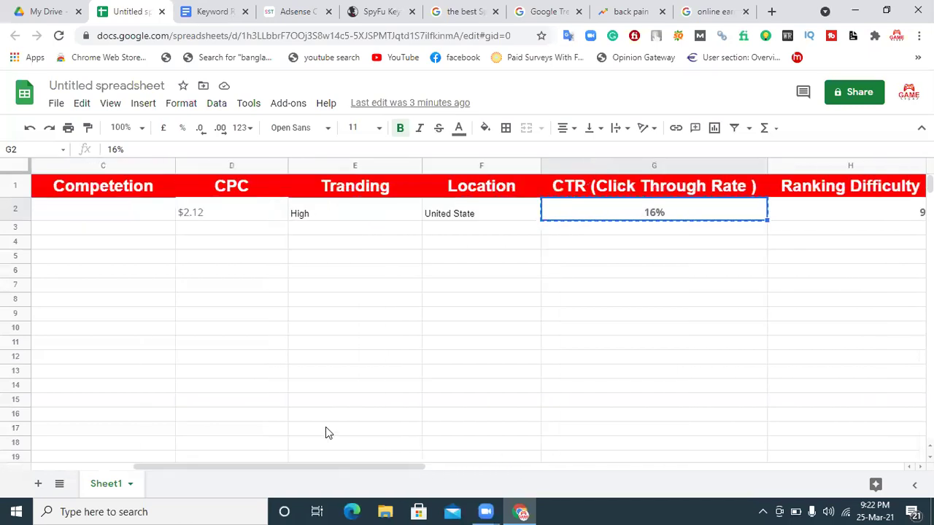
click(270, 288)
click(234, 210)
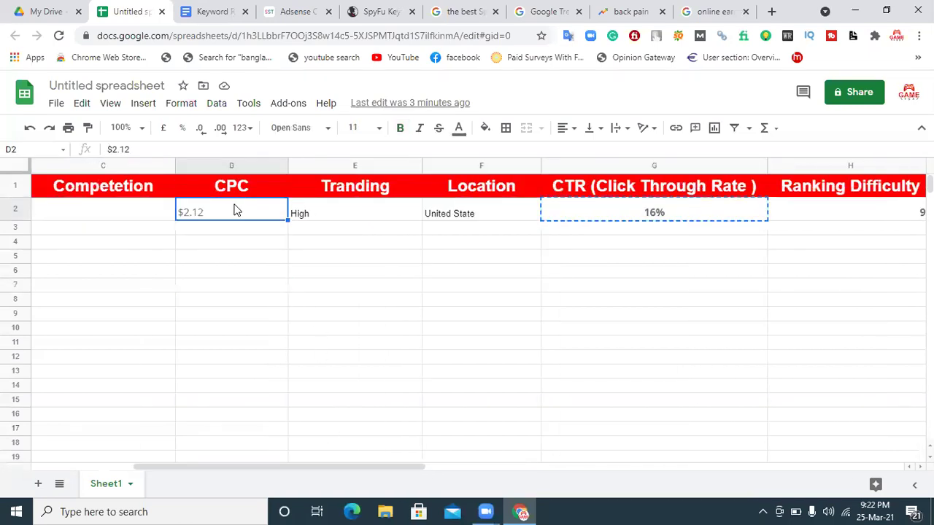
click(286, 8)
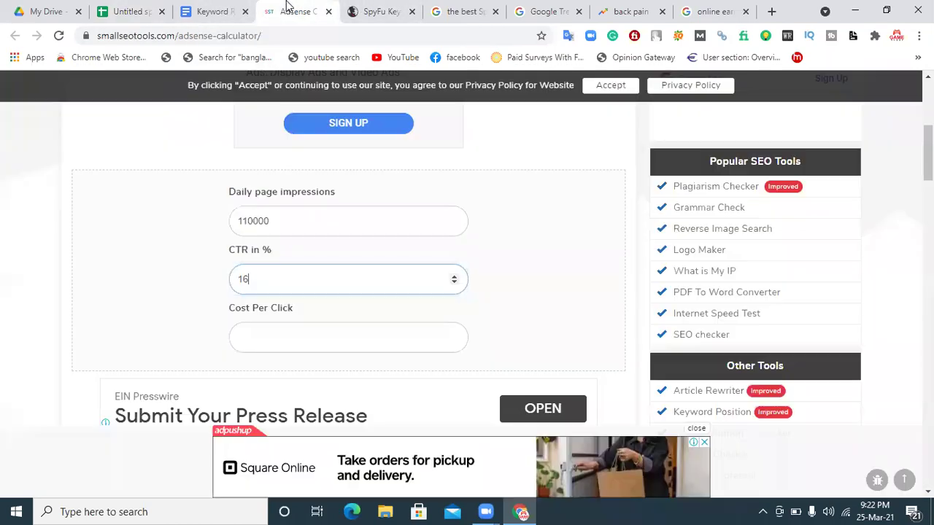
click(270, 340)
key(ctrl+v)
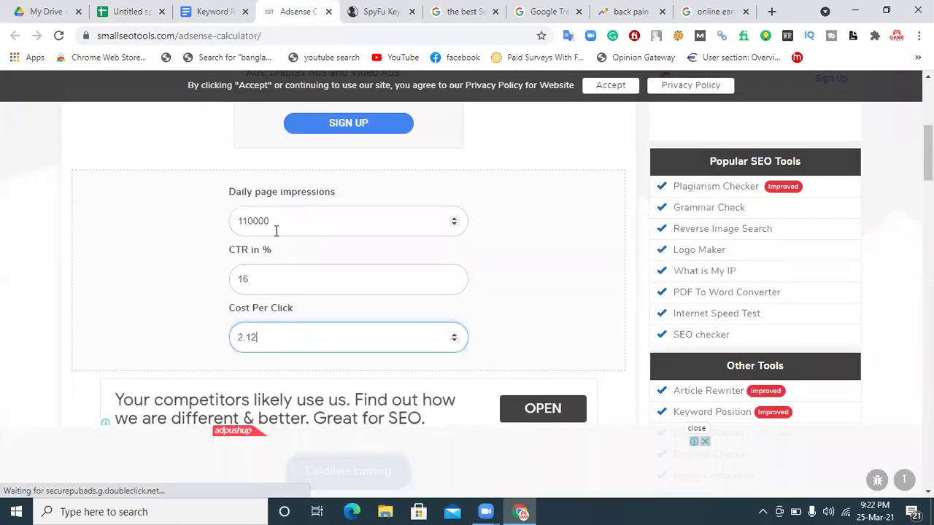
- Recheck the search volume in SpyFu, then calculate the AdSense earnings and view the daily, monthly and yearly results
click(381, 11)
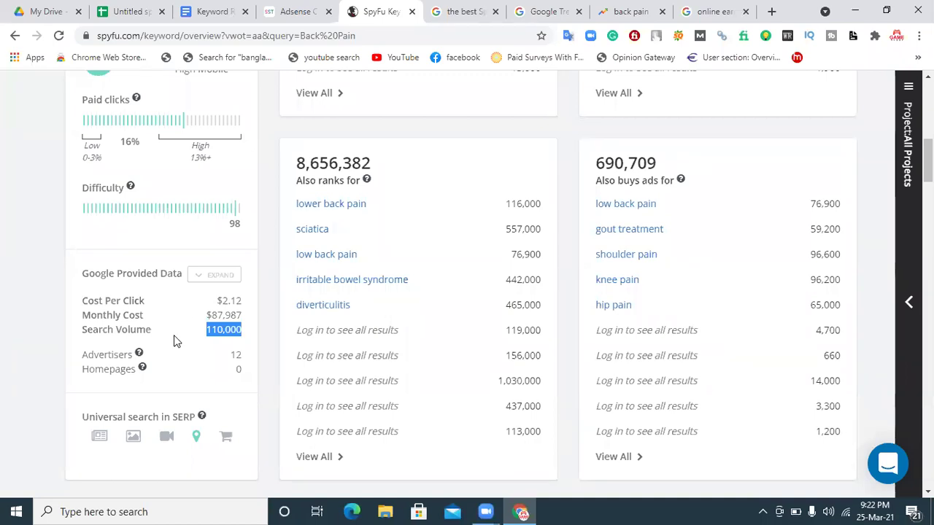
click(284, 10)
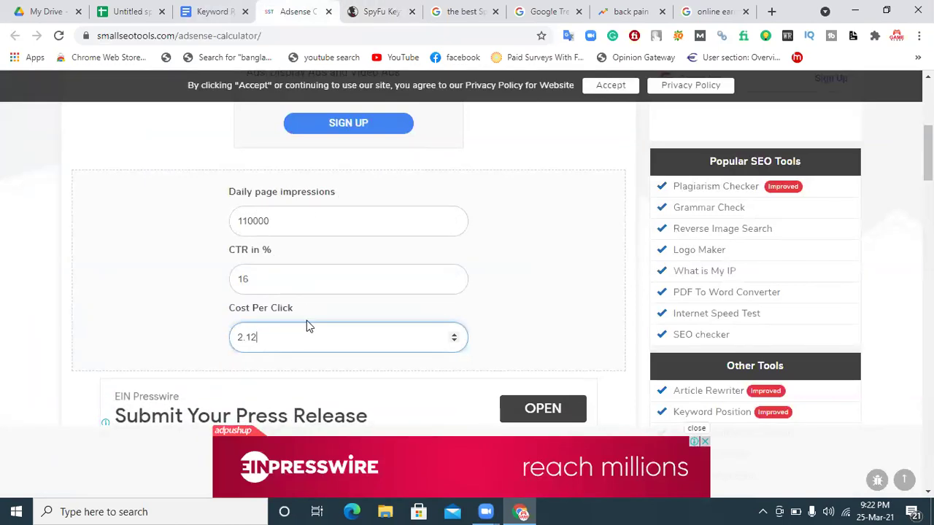
scroll(926, 167, down, 3)
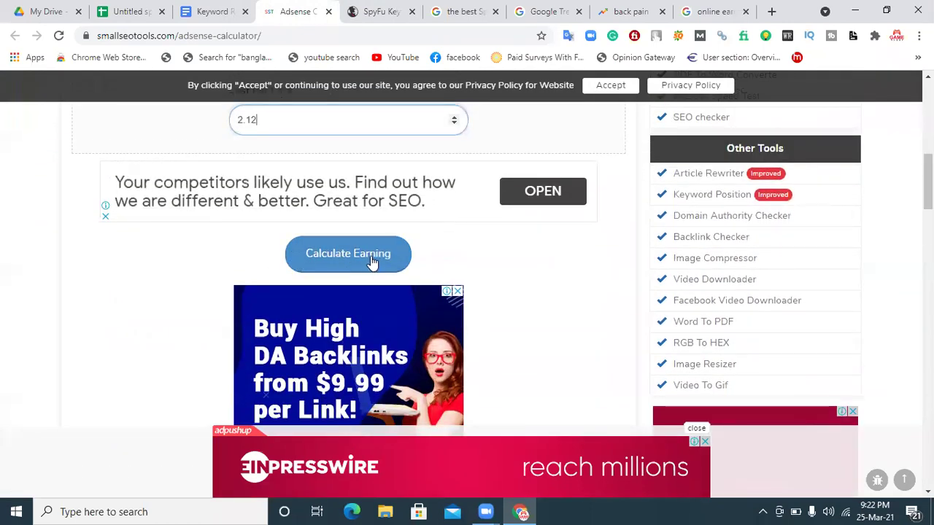
click(328, 258)
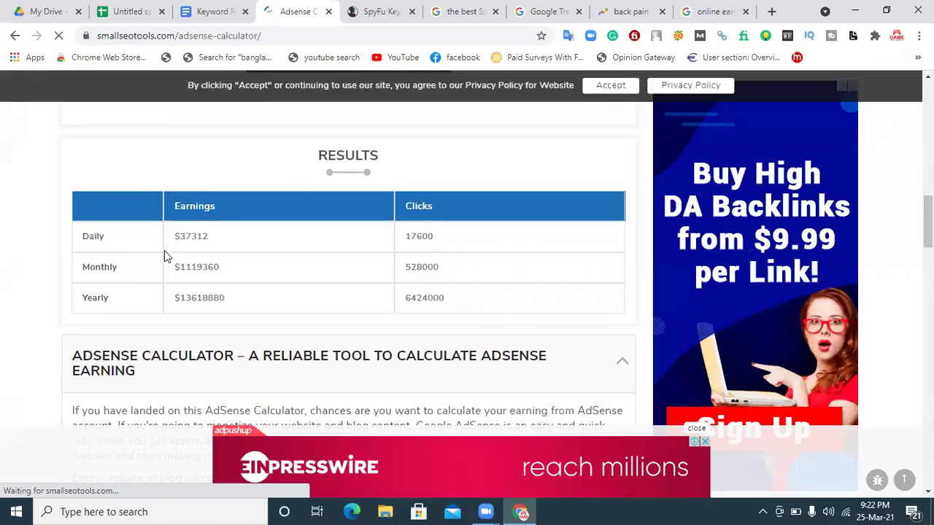
drag(927, 223, 928, 196)
scroll(20, 320, down, 2)
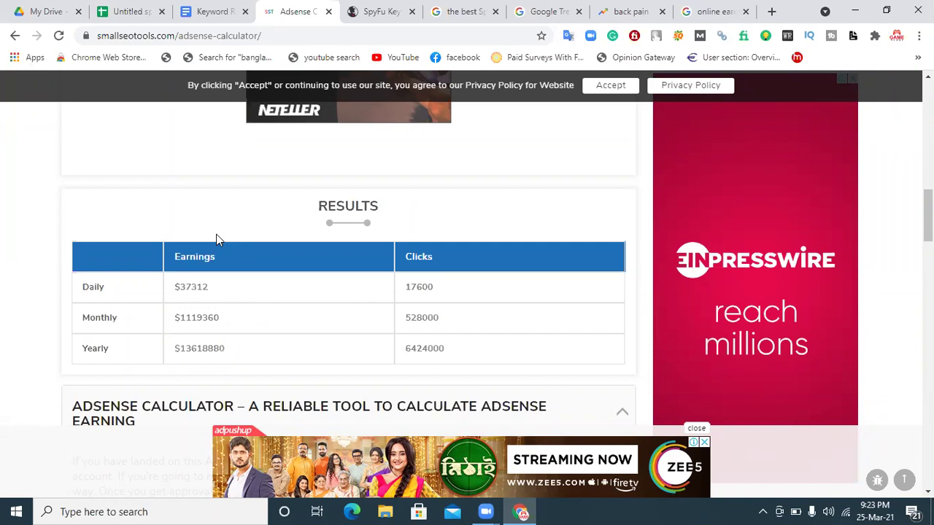
- Review the Estimated Earning instructions in the Keyword Research document against the monthly search figures in the spreadsheet and SpyFu
click(205, 7)
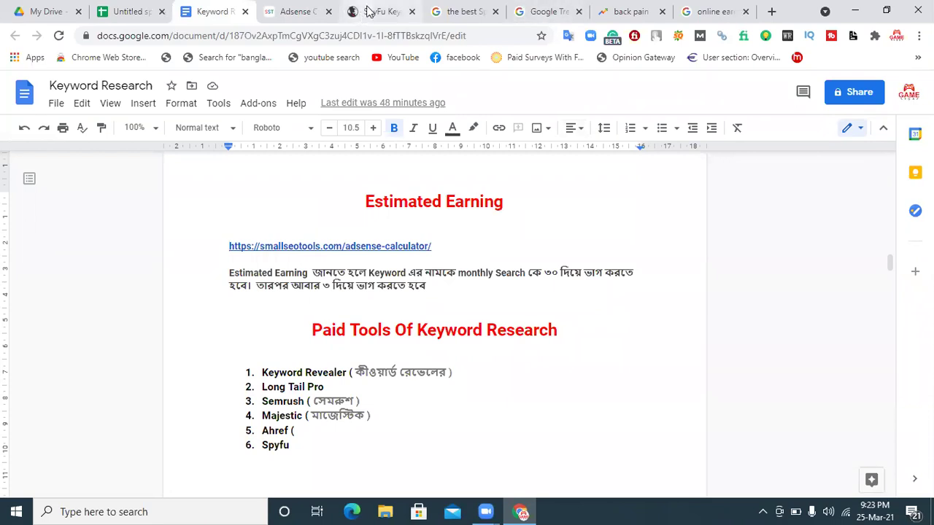
click(151, 10)
drag(313, 469, 188, 452)
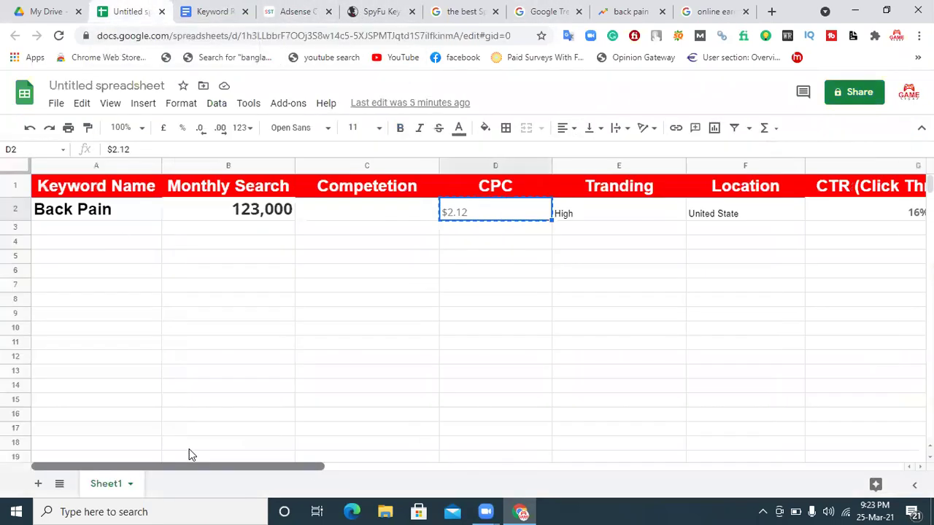
click(212, 13)
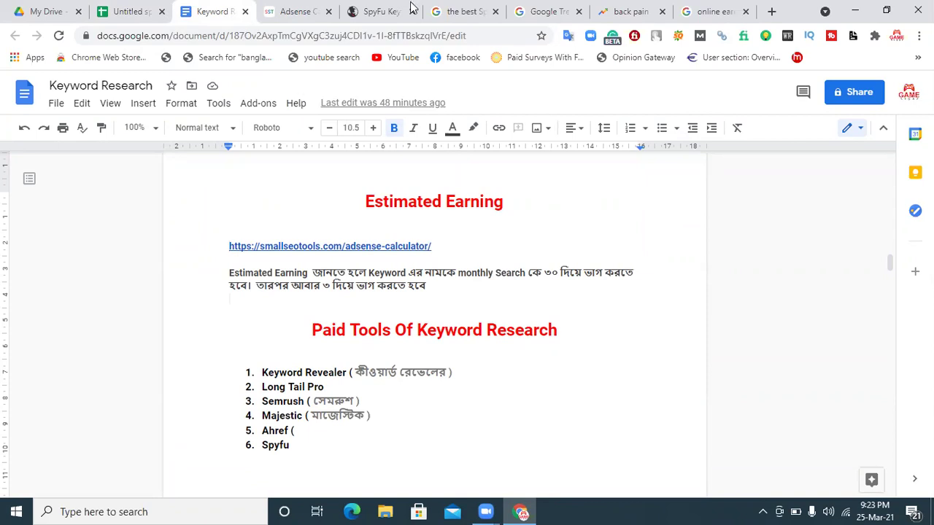
click(355, 15)
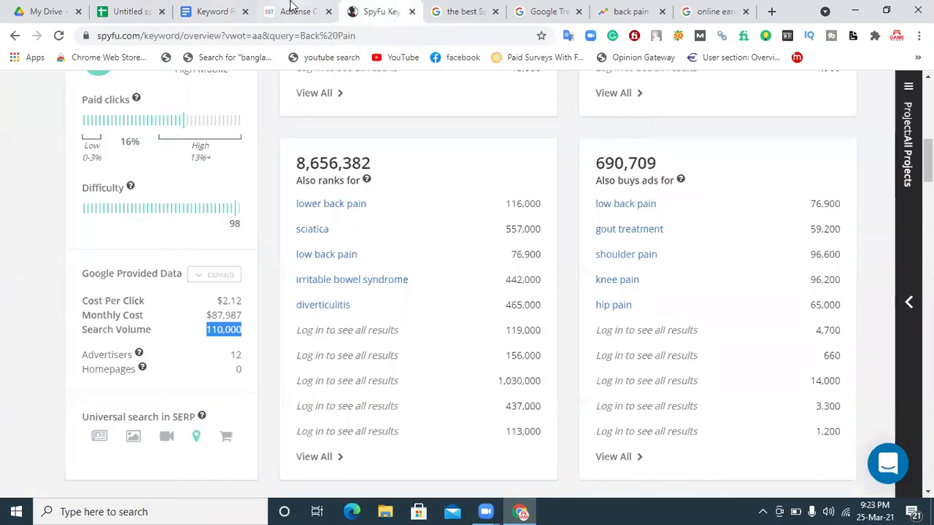
click(206, 11)
click(131, 13)
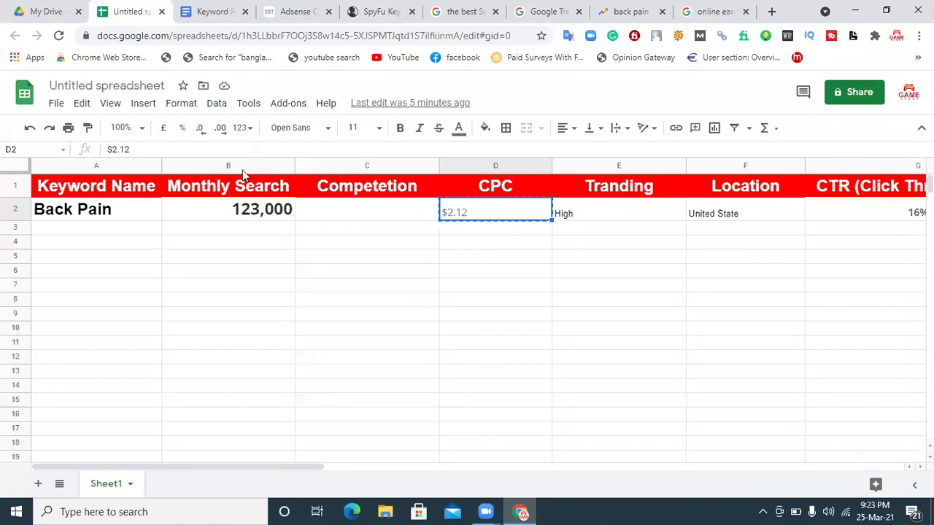
click(198, 11)
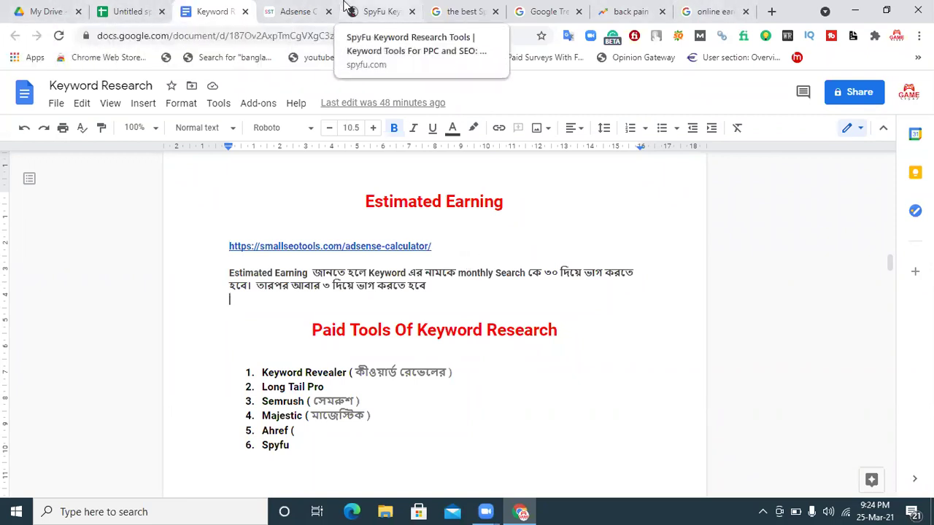
- Return the AdSense calculator to its input form and examine the monthly volume on SpyFu's Back Pain overview
click(285, 9)
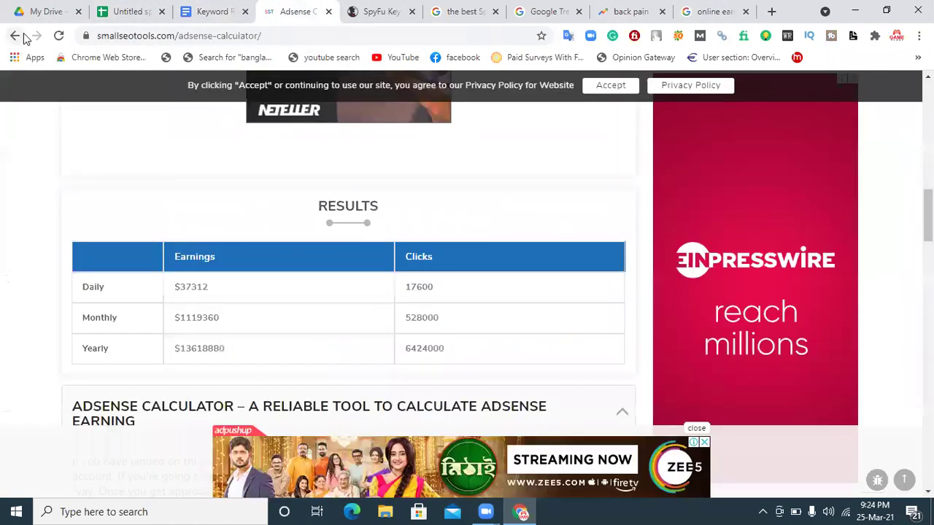
click(19, 36)
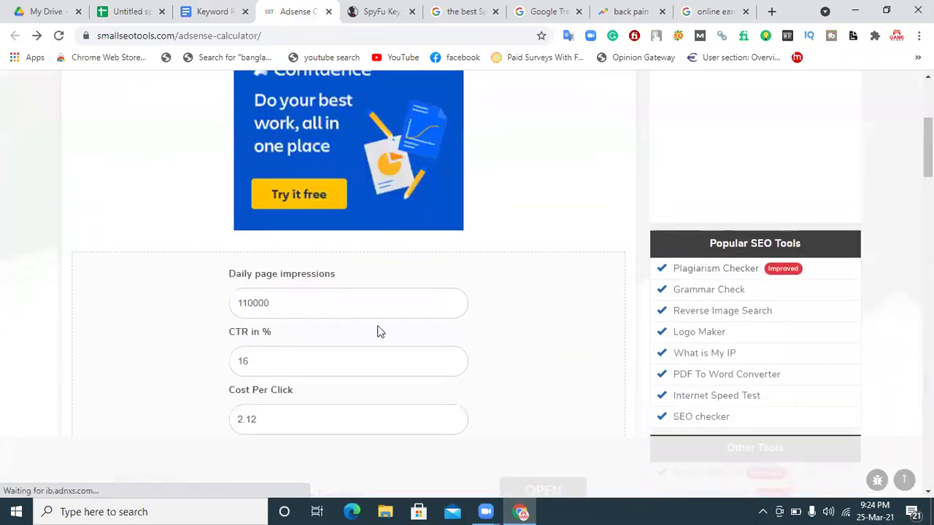
click(386, 11)
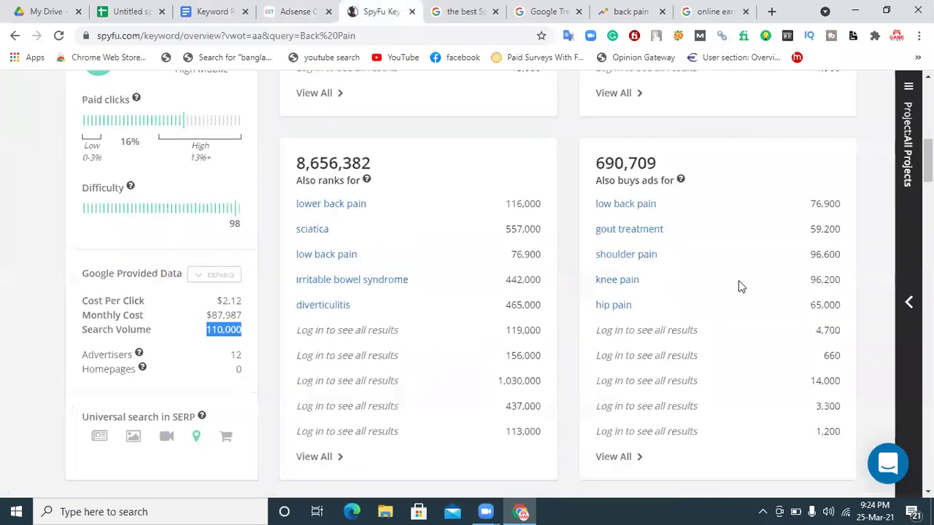
scroll(738, 282, up, 4)
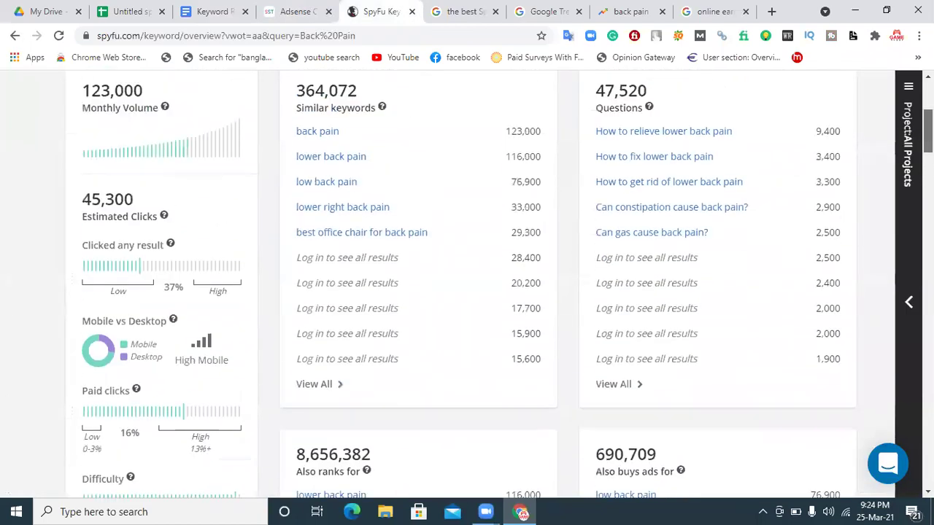
scroll(467, 285, down, 1)
scroll(467, 284, up, 1)
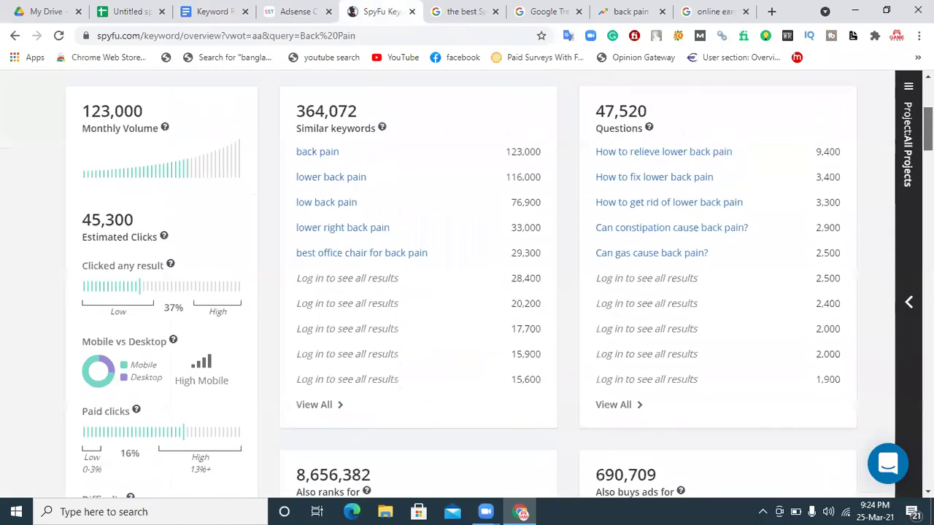
scroll(467, 284, up, 3)
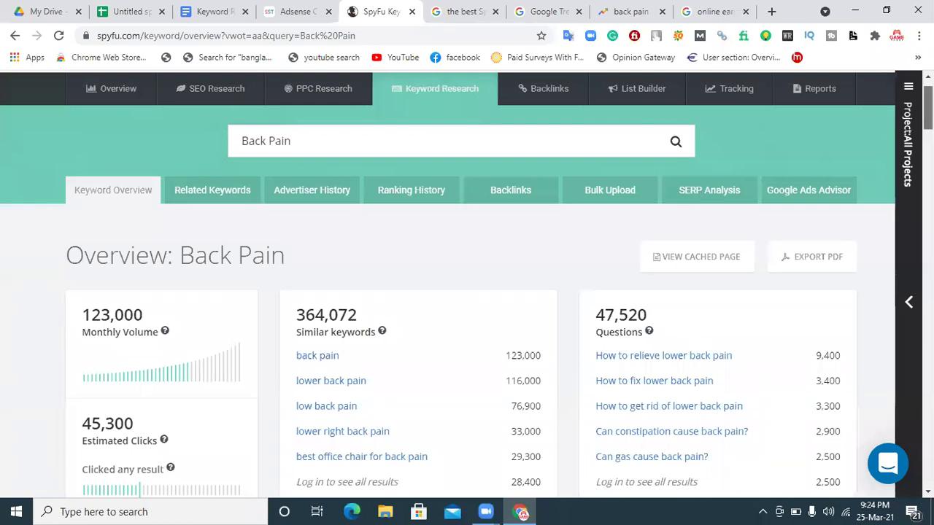
- Find Back Pain's estimated clicks on SpyFu and enter 45300 as the daily page impressions in the AdSense calculator
scroll(928, 109, down, 4)
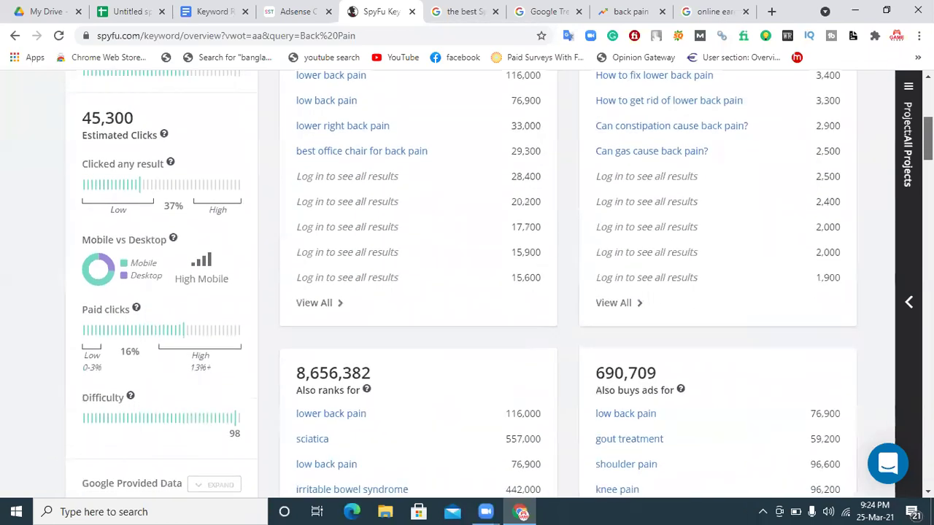
scroll(688, 163, up, 1)
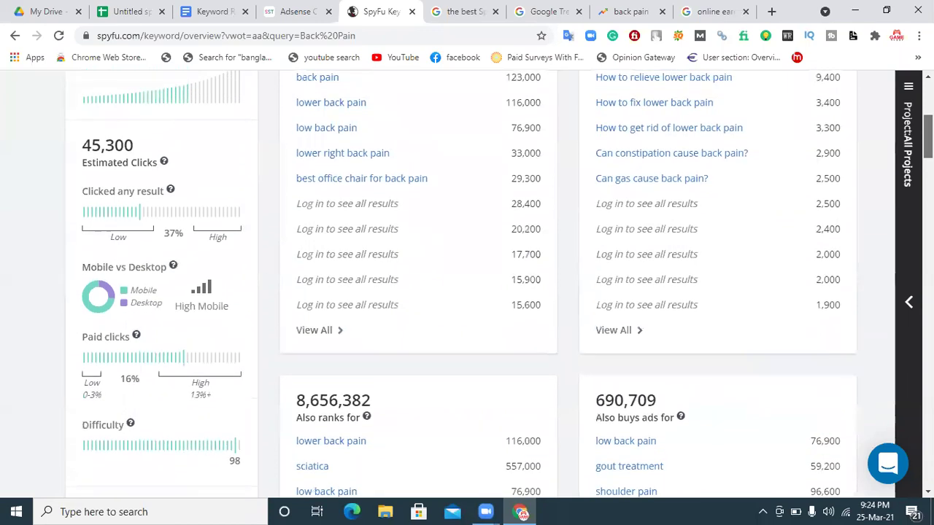
drag(135, 150, 76, 150)
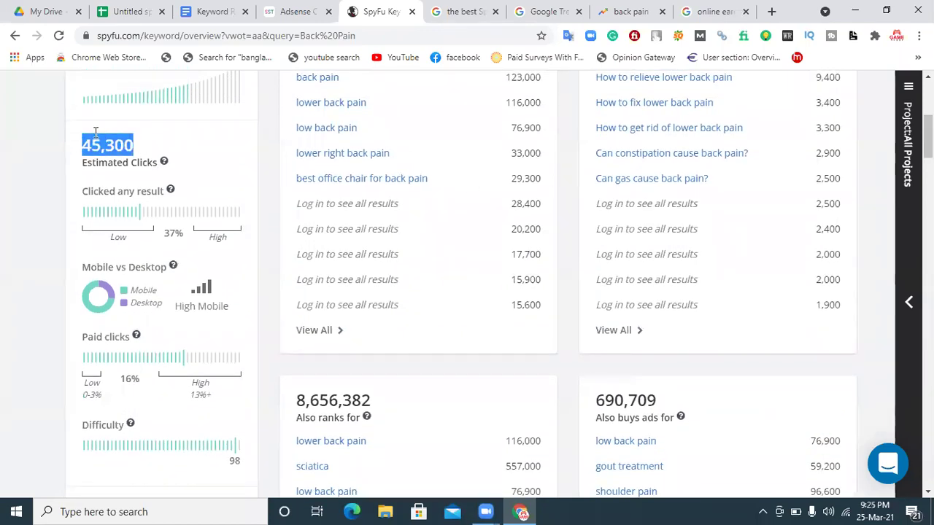
click(269, 15)
double_click(290, 307)
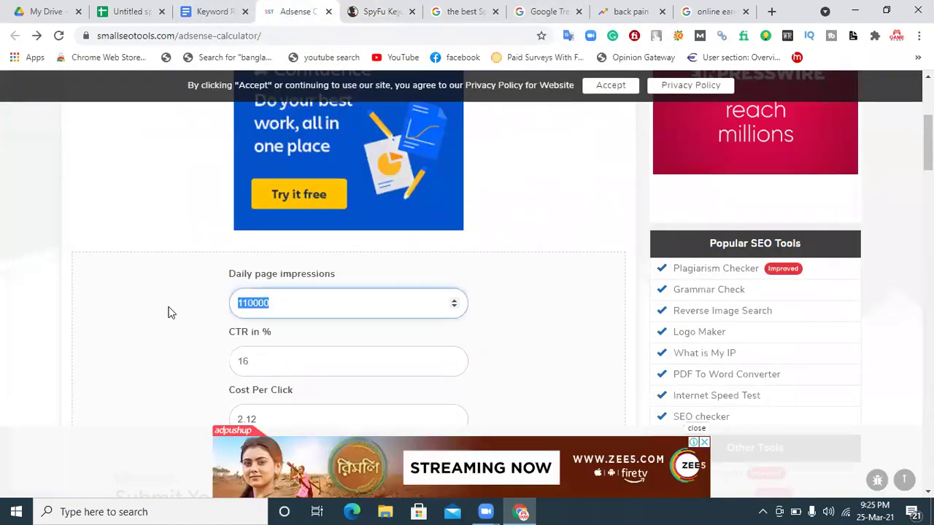
text(45300)
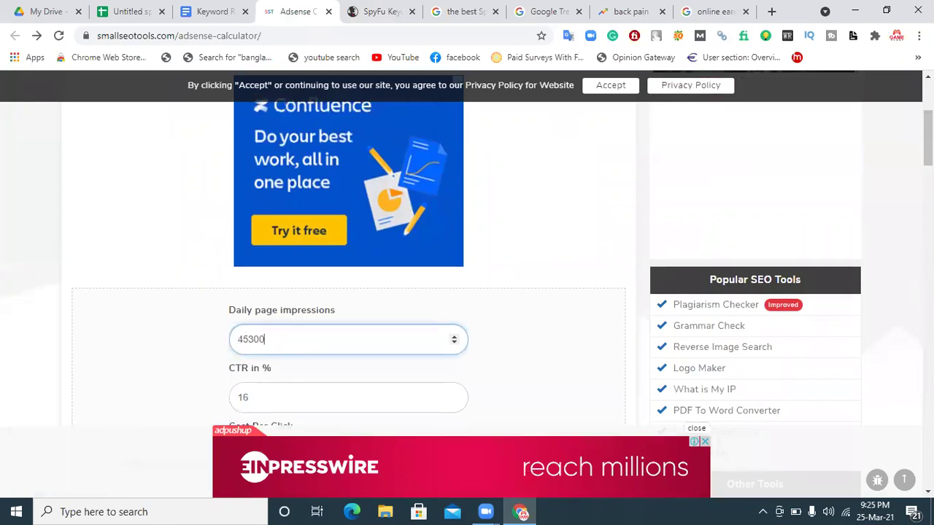
- Calculate the AdSense earnings, view the daily, monthly and yearly results, and return to the calculator's input form
scroll(375, 258, down, 3)
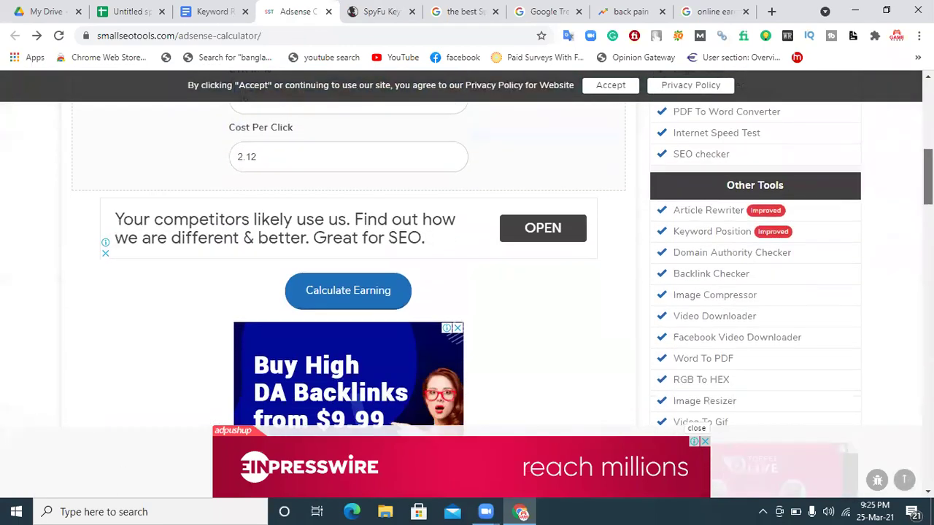
click(375, 258)
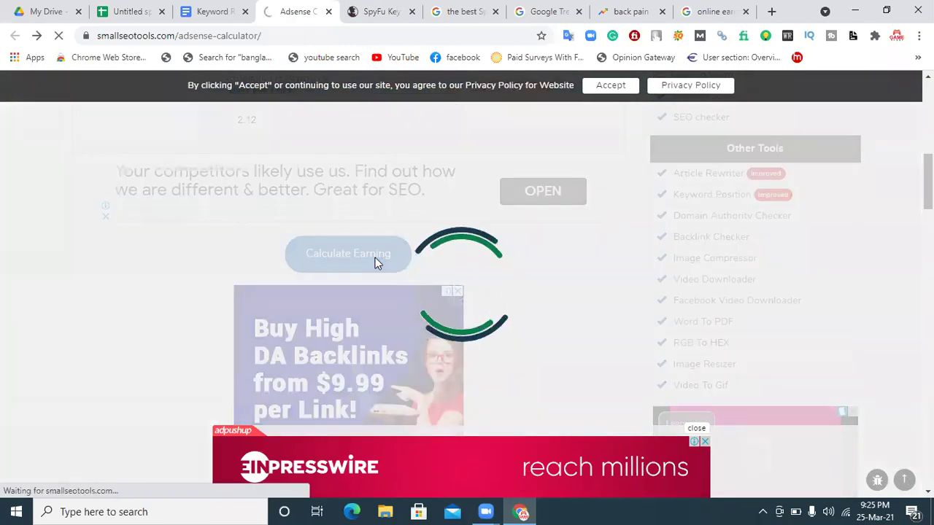
scroll(375, 264, down, 2)
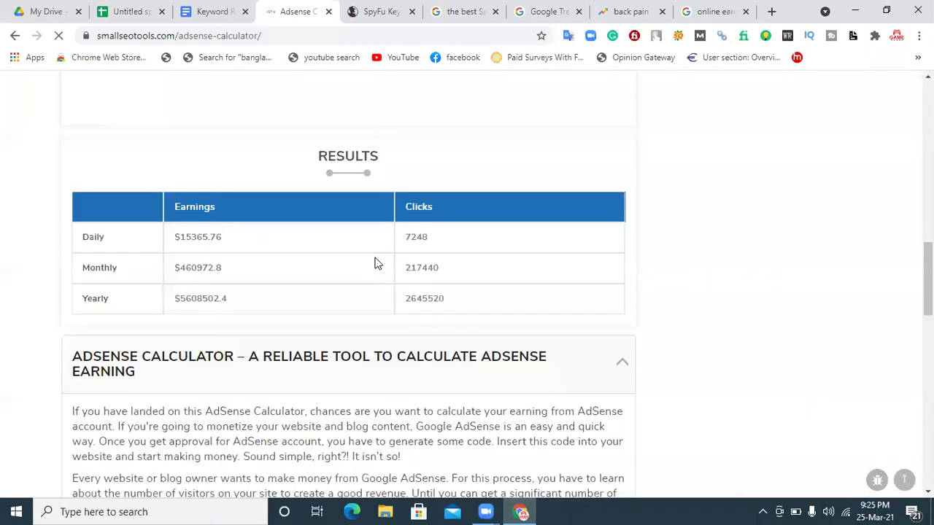
click(14, 37)
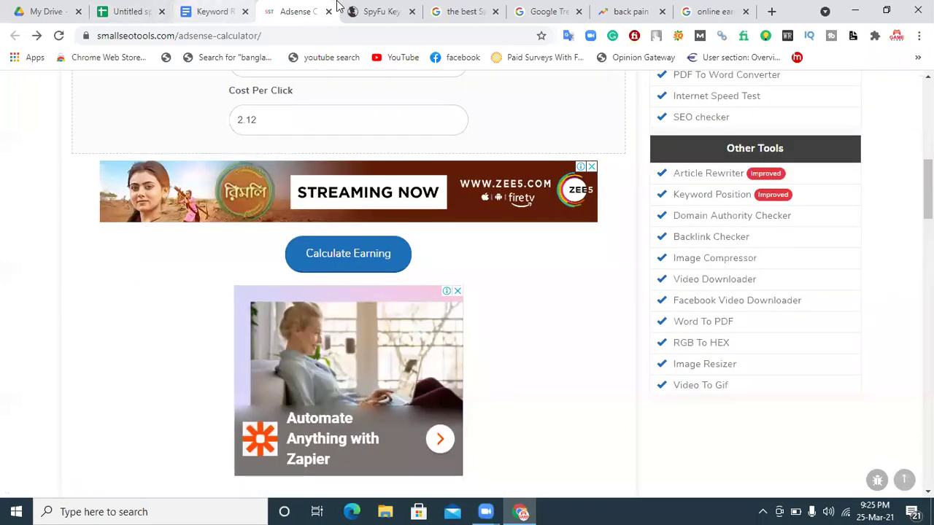
- Examine SpyFu's expanded Google Provided Data and click figures for Back Pain, and compare them with the keyword spreadsheet
click(361, 7)
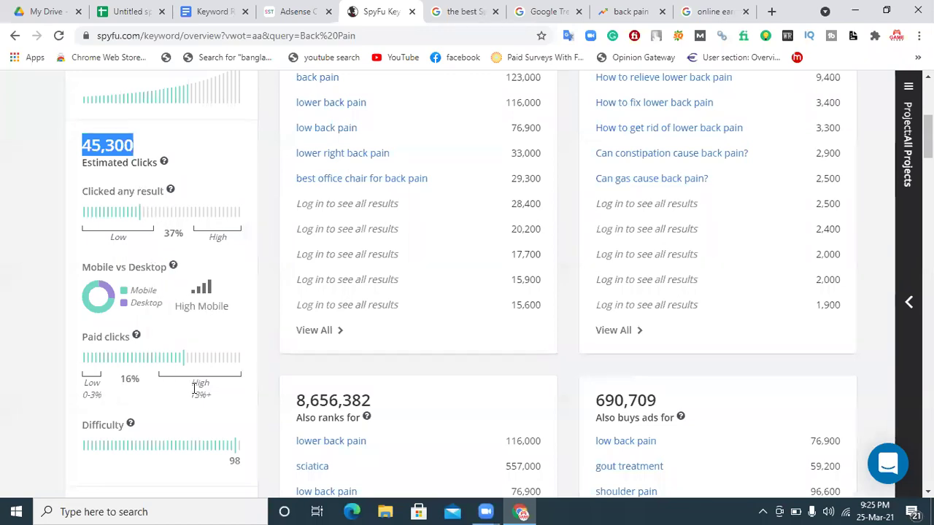
scroll(467, 284, down, 2)
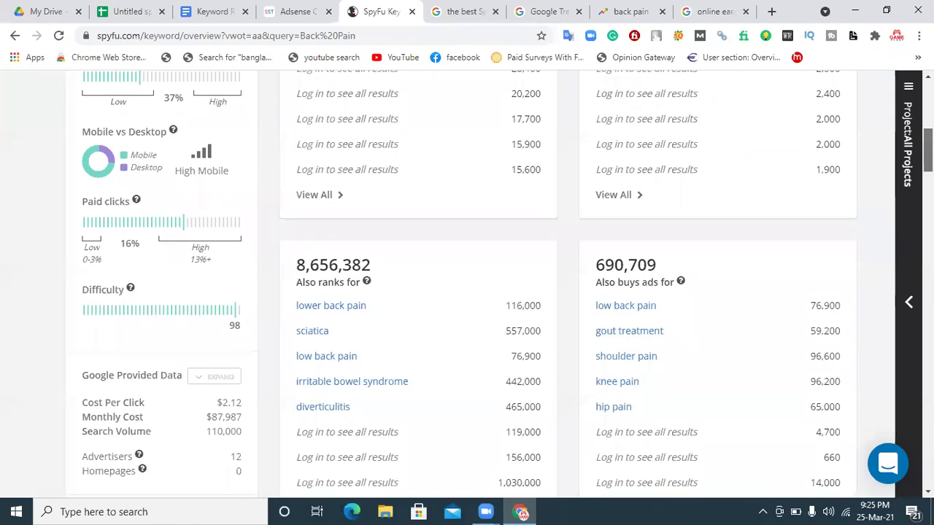
scroll(748, 189, down, 1)
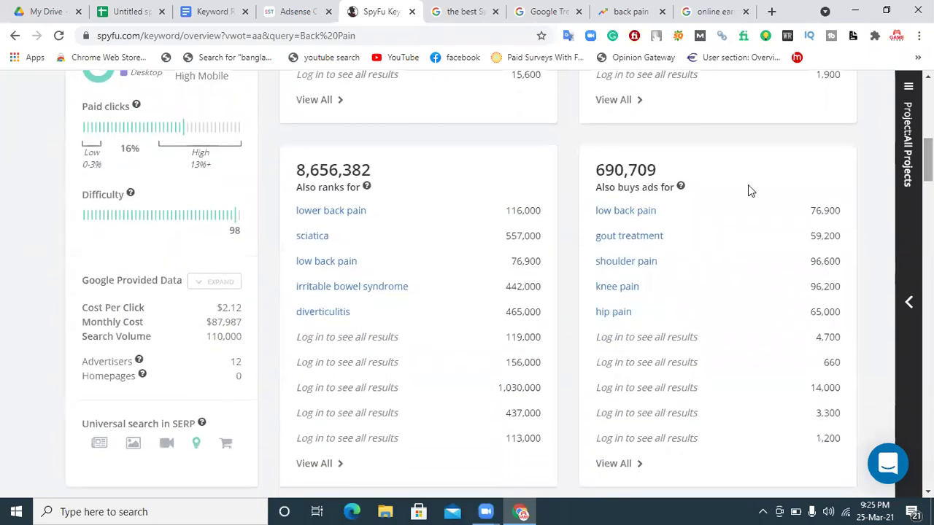
click(211, 285)
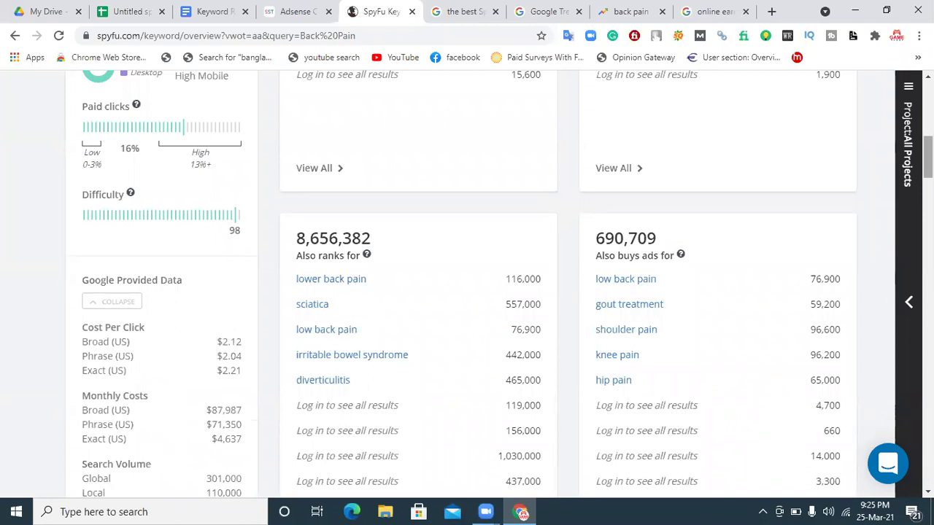
scroll(467, 277, down, 2)
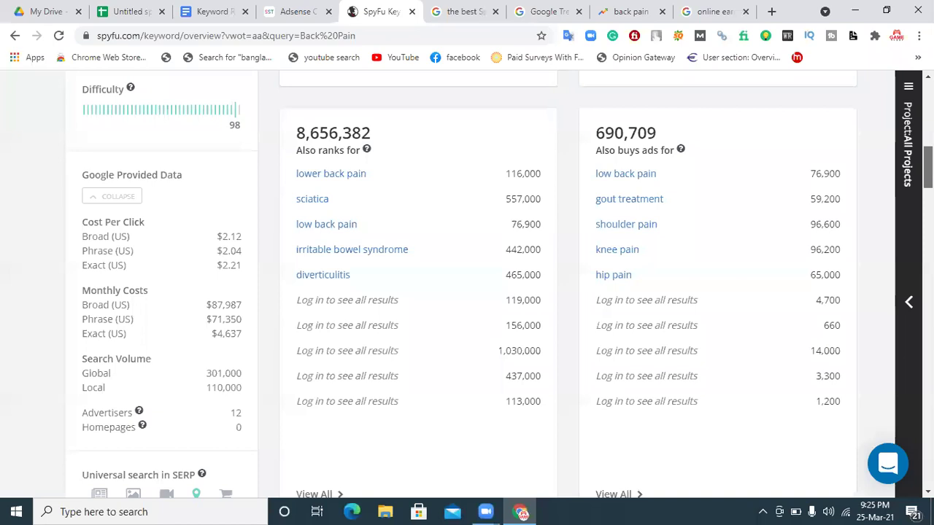
scroll(466, 285, up, 10)
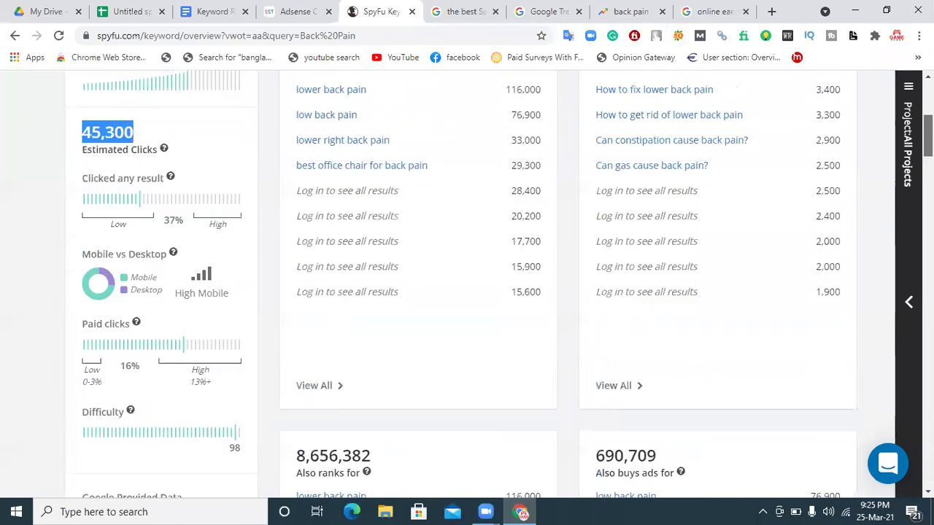
scroll(467, 284, up, 1)
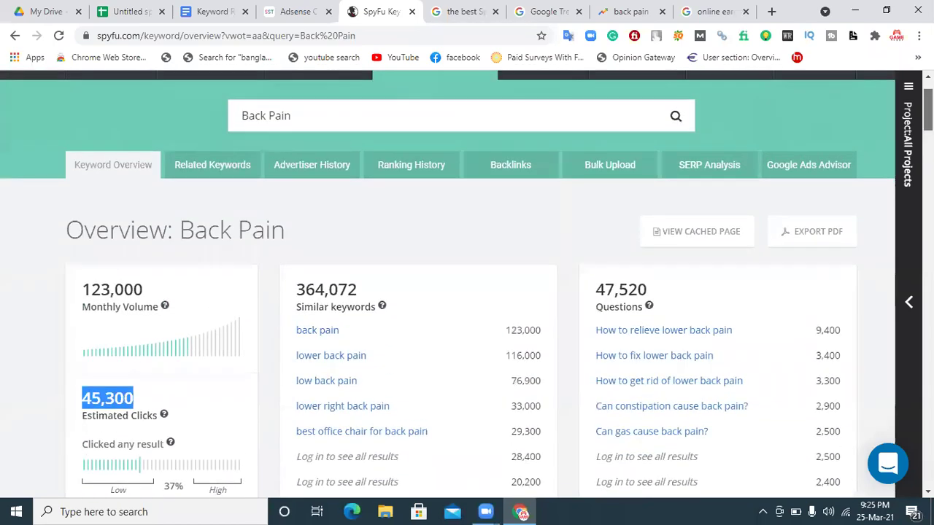
click(129, 9)
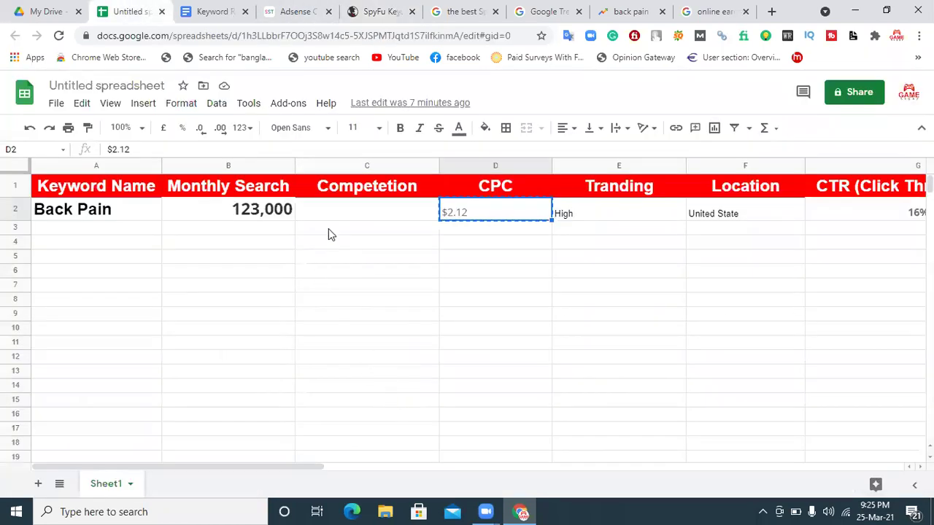
- Copy the "Daily page impressions" label from the AdSense calculator and search Google for it in a new browser tab
click(288, 9)
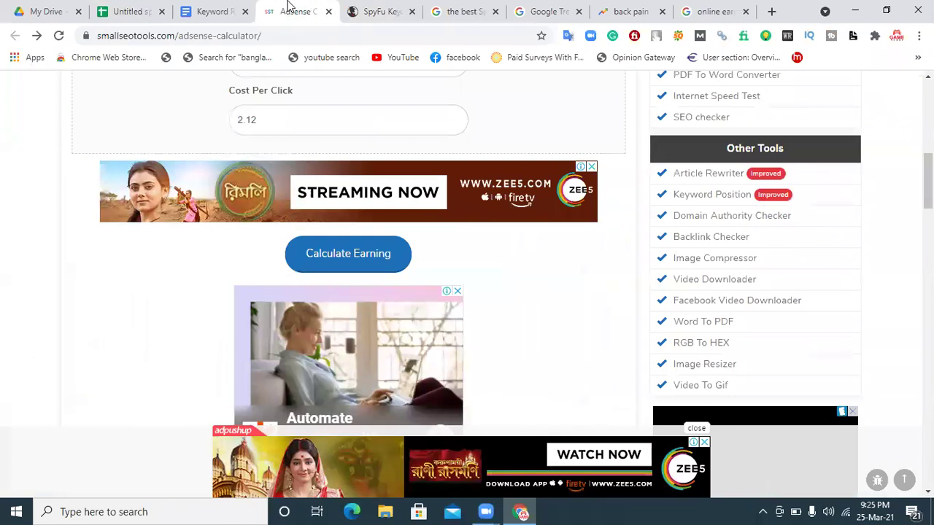
scroll(467, 284, up, 3)
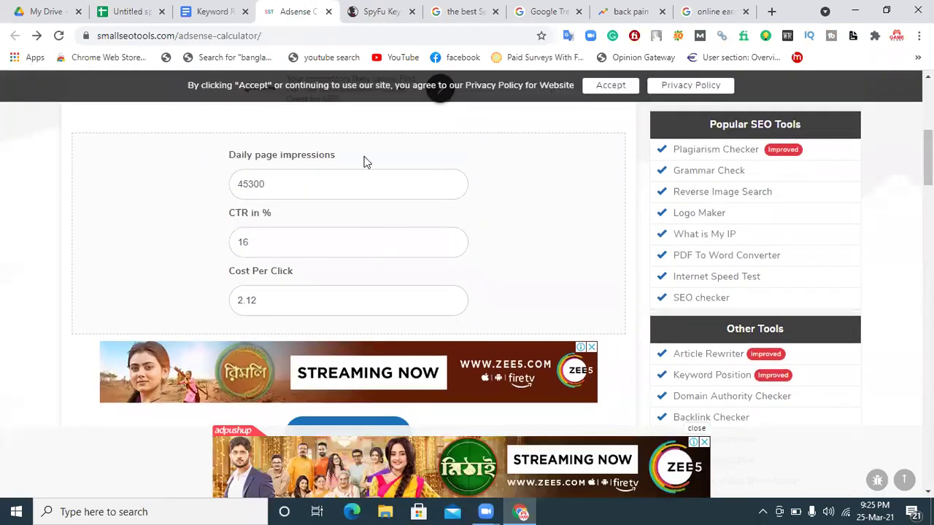
drag(334, 155, 235, 155)
right_click(235, 155)
click(251, 164)
click(773, 11)
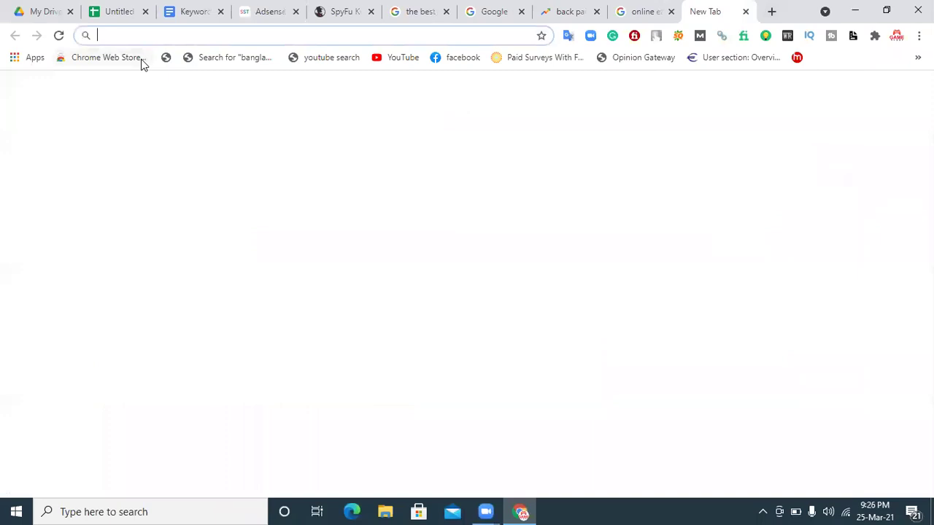
text(goo)
key(Return)
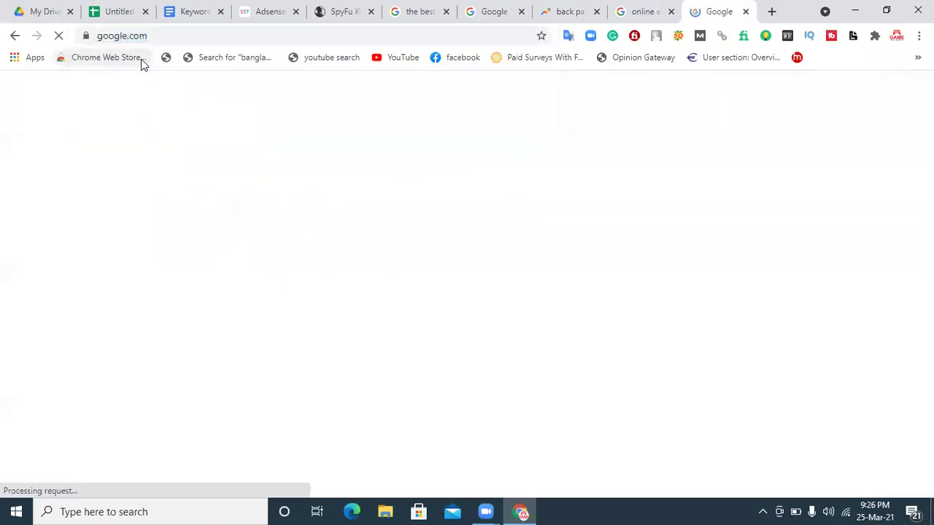
key(ctrl+v)
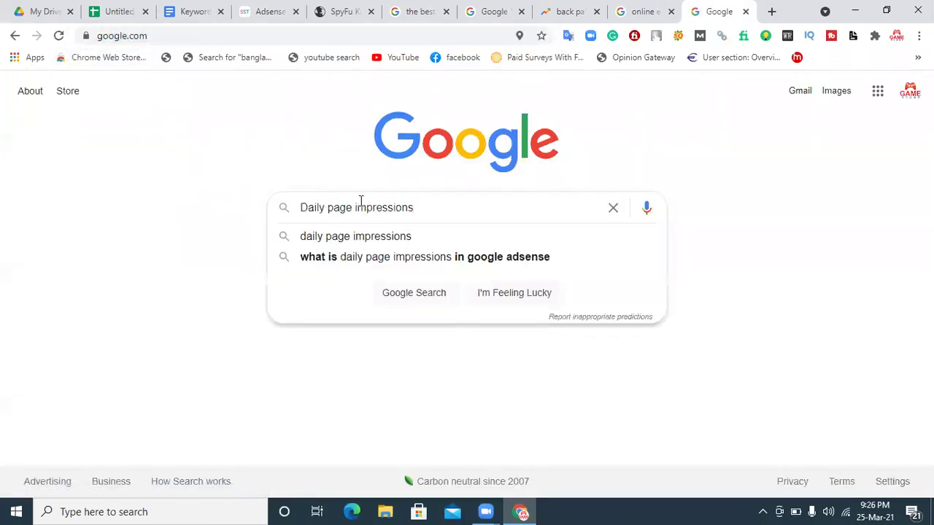
key(Return)
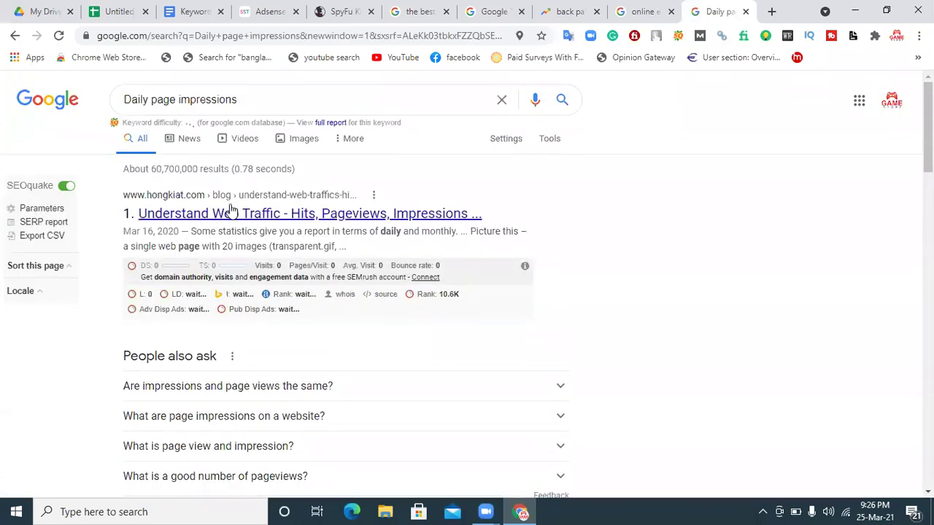
- Skim the Hongkiat article on web traffic, pageviews and impressions, then close it and look over the search results
click(233, 212)
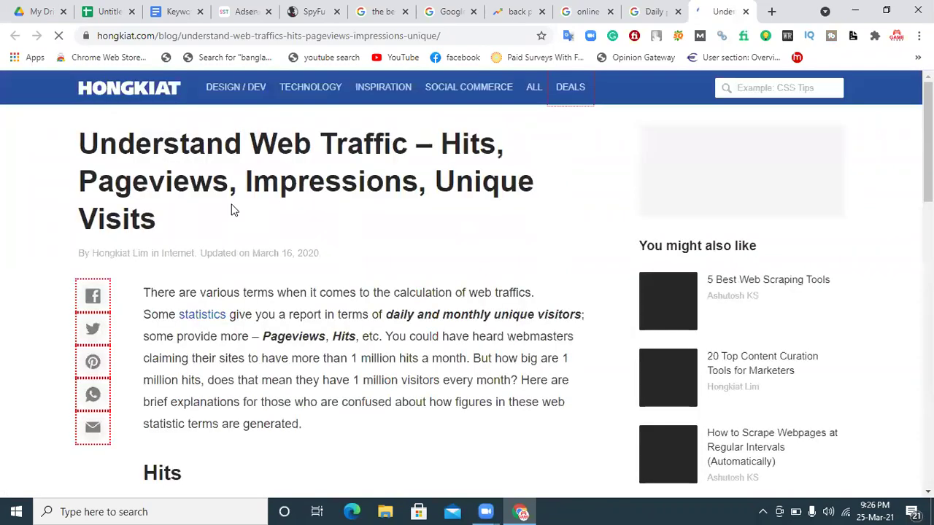
scroll(467, 285, down, 10)
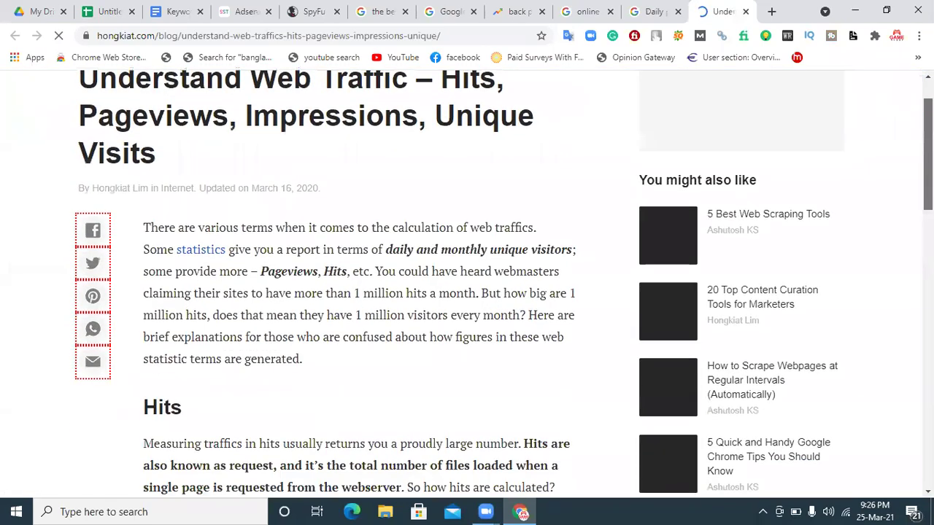
scroll(905, 360, down, 7)
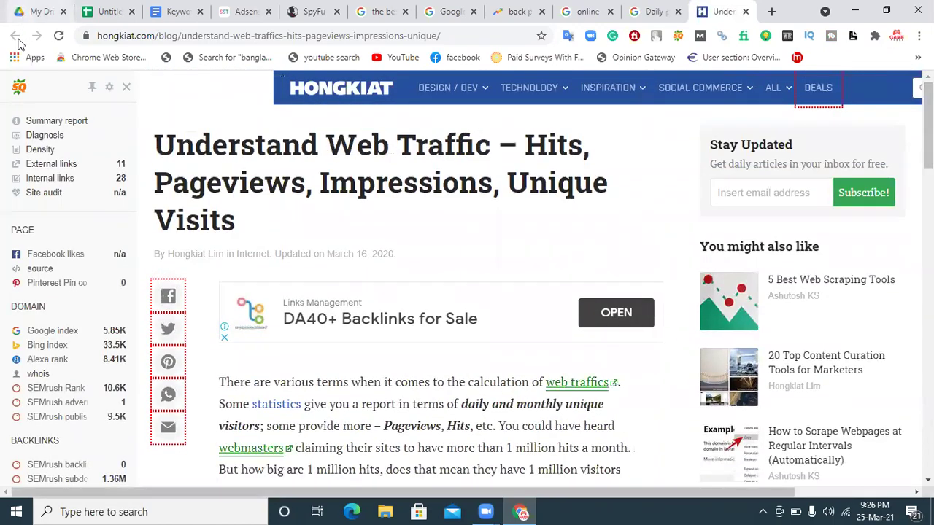
click(746, 12)
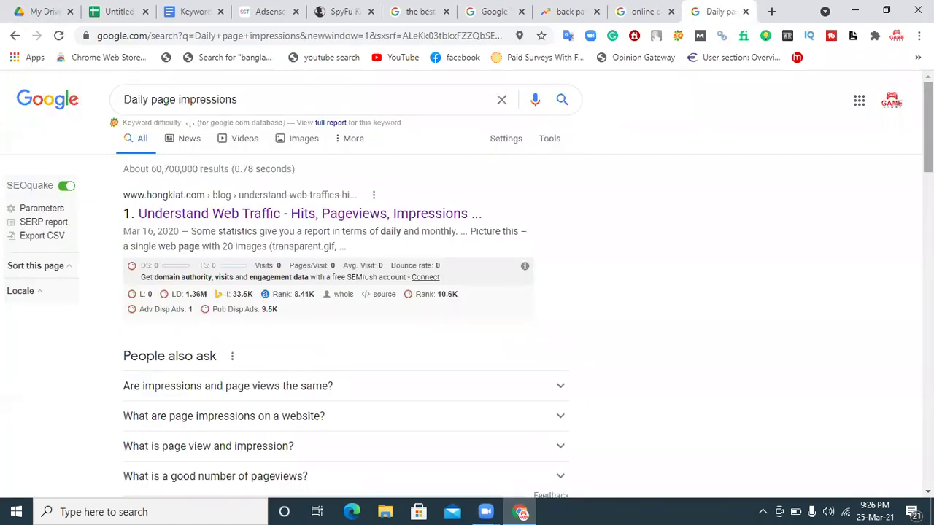
scroll(467, 292, down, 5)
scroll(235, 99, up, 5)
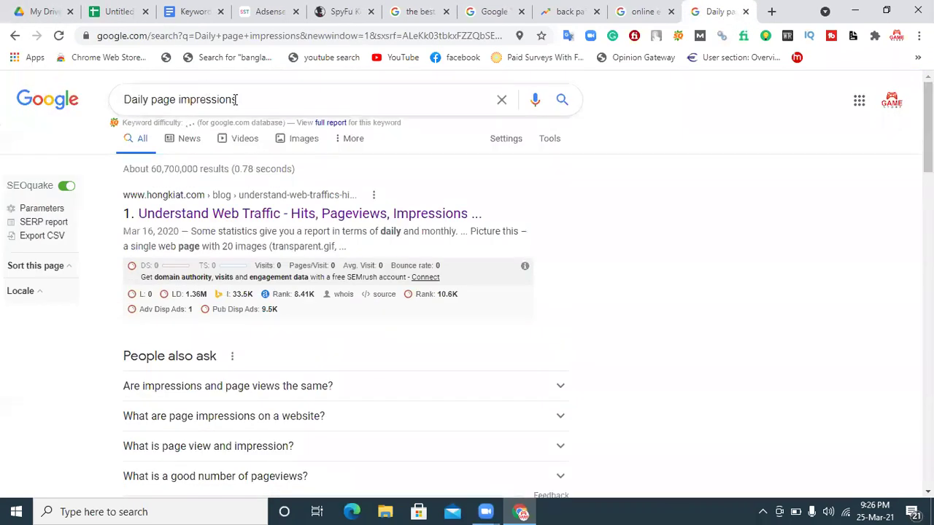
- Search Google for "page impressions google analytics" and check the Search Console reports help article before closing it
click(259, 99)
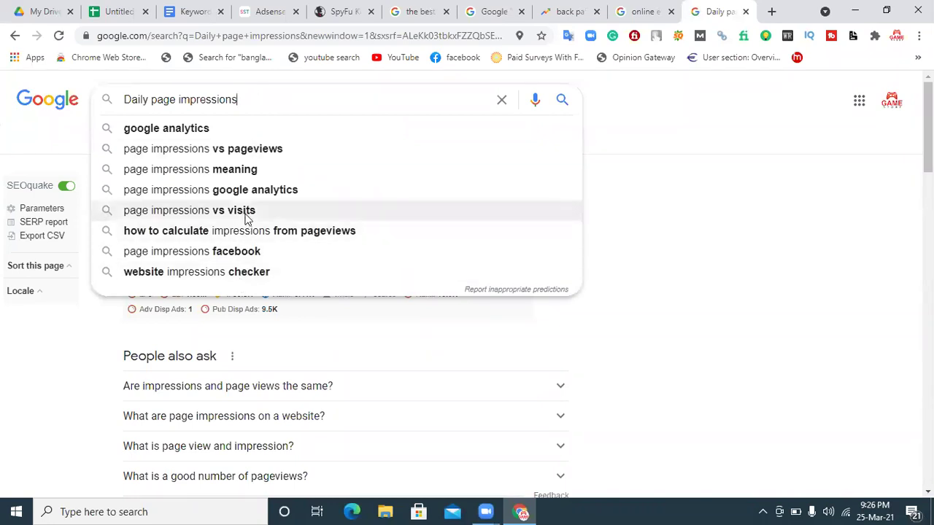
click(253, 190)
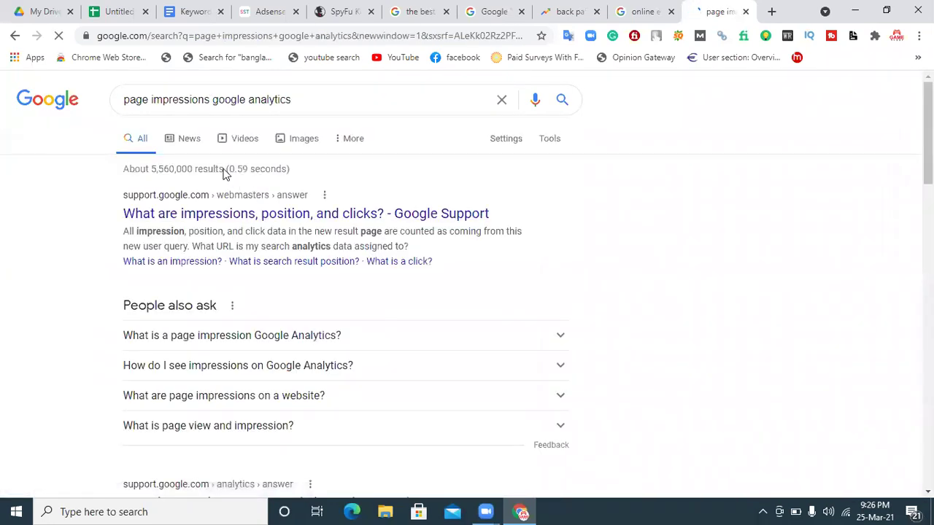
scroll(281, 383, down, 3)
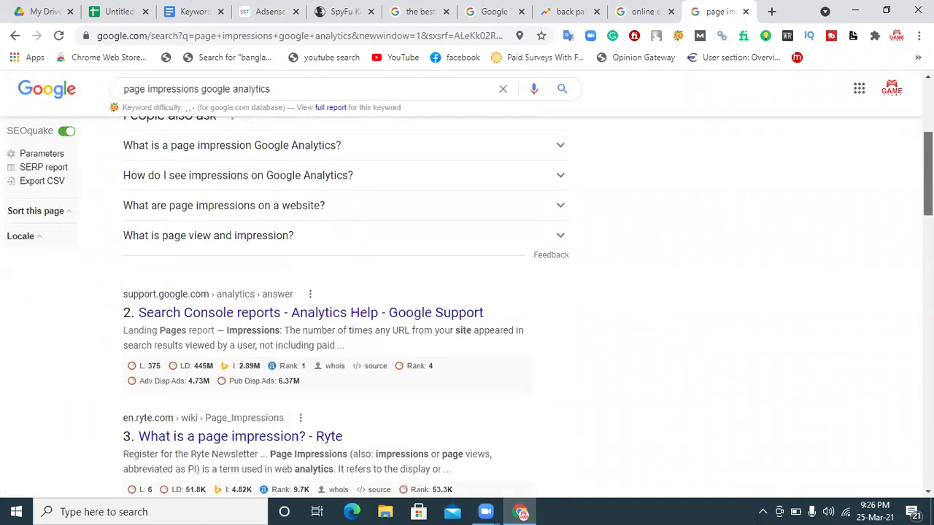
click(321, 313)
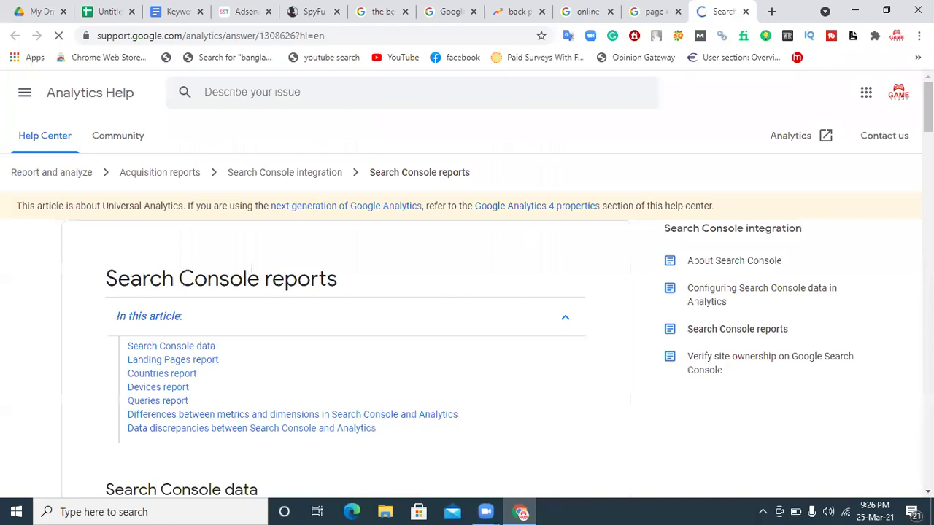
click(745, 12)
- Open the Advanced Ads article on tracking ad impressions and clicks with Google Analytics, and search that site for "back pain"
scroll(329, 292, down, 3)
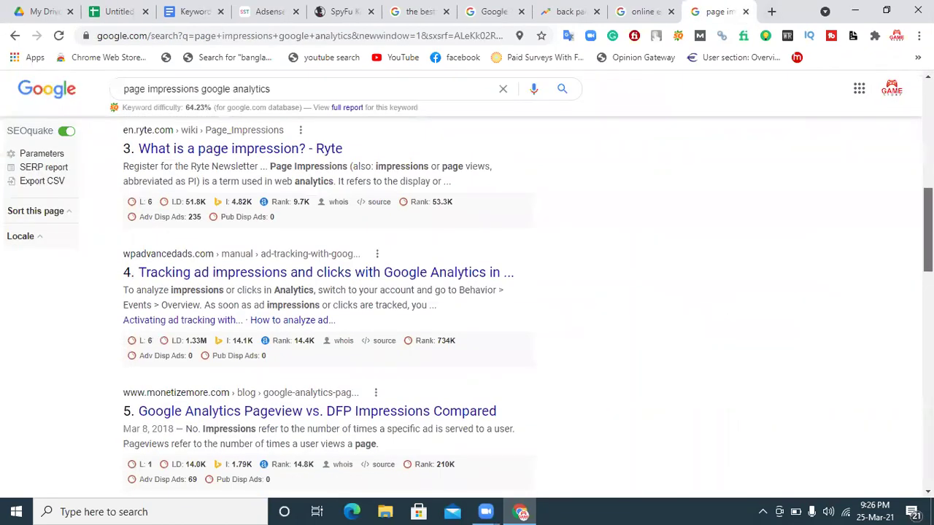
click(340, 273)
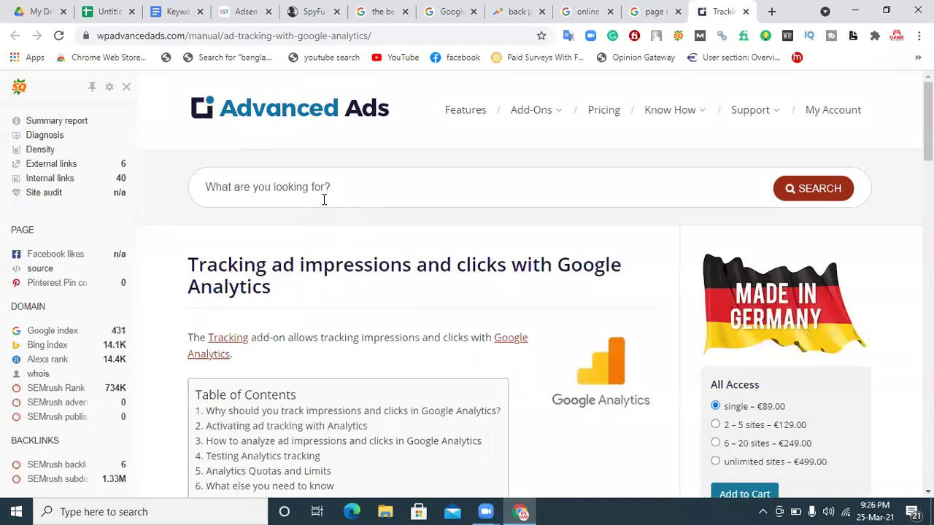
click(299, 189)
text(back pain)
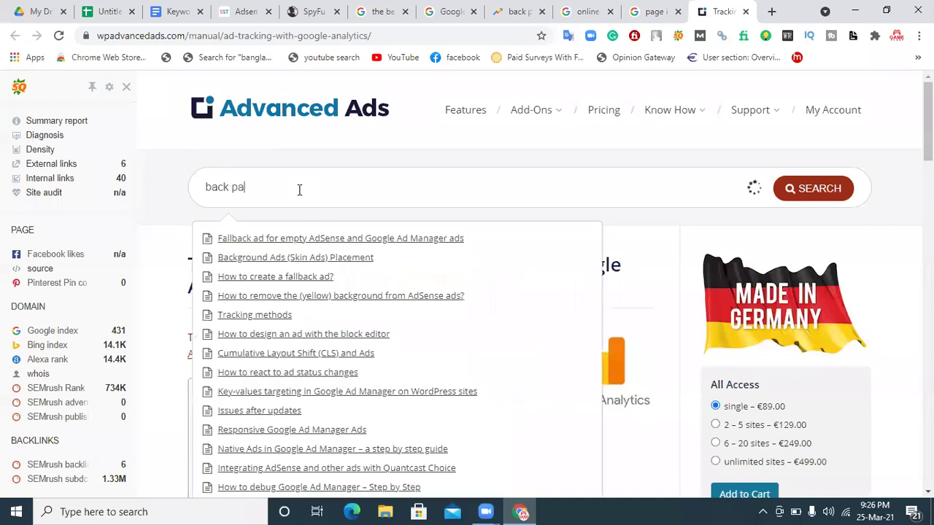
click(810, 198)
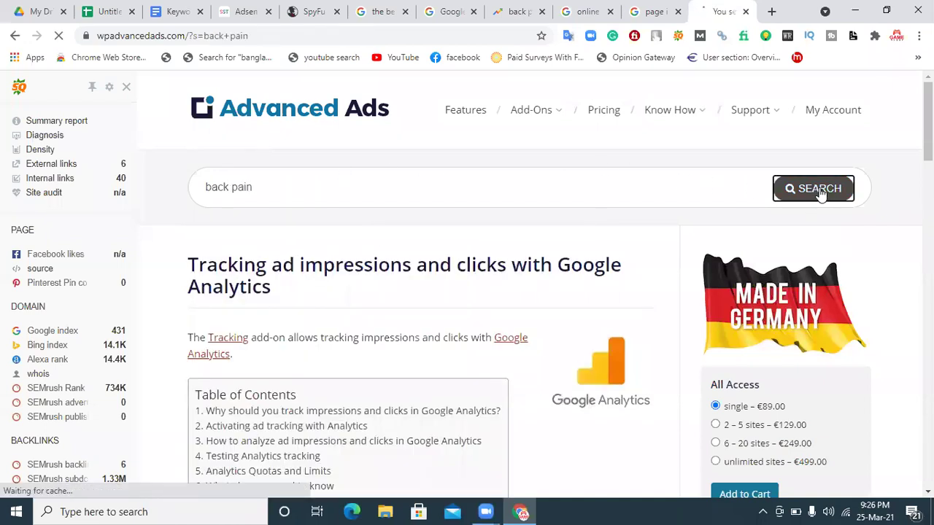
scroll(467, 284, down, 8)
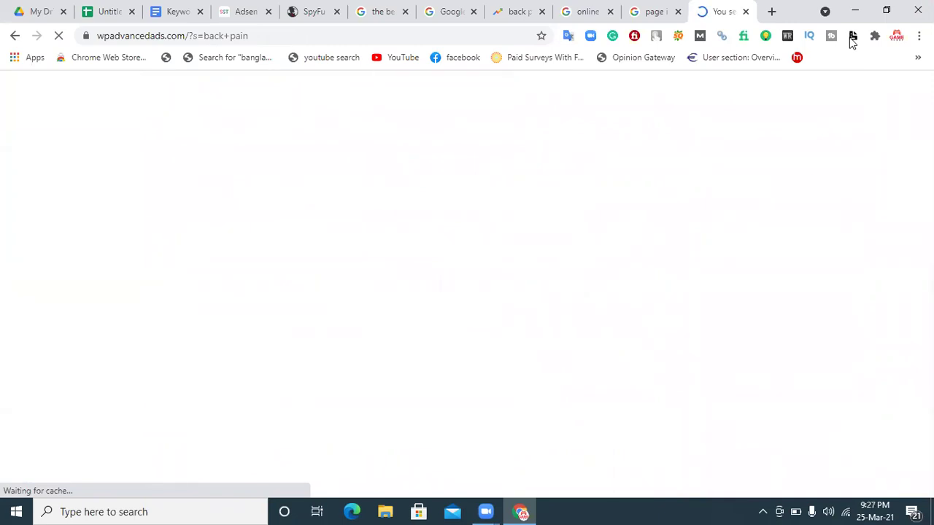
- Search the web for "google keyword planner" with the default search engine in a new browser tab
click(769, 9)
text(goo)
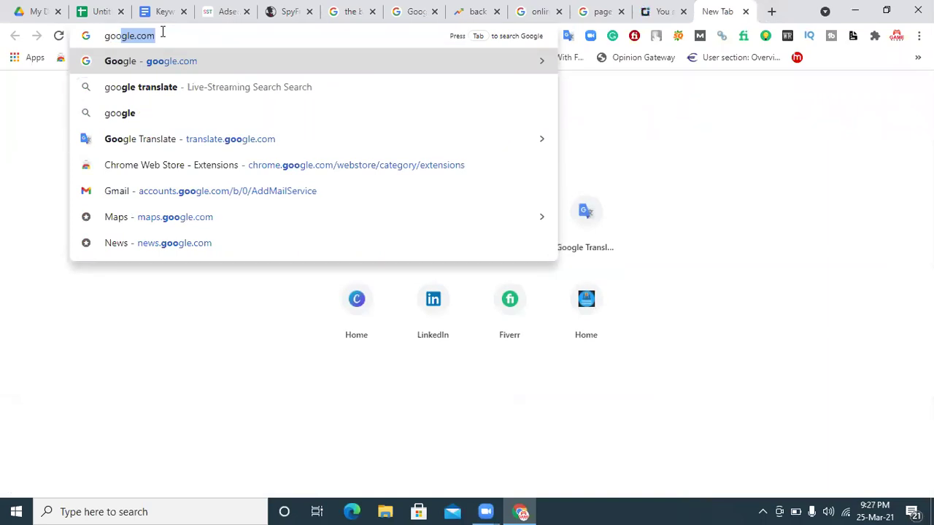
text(le)
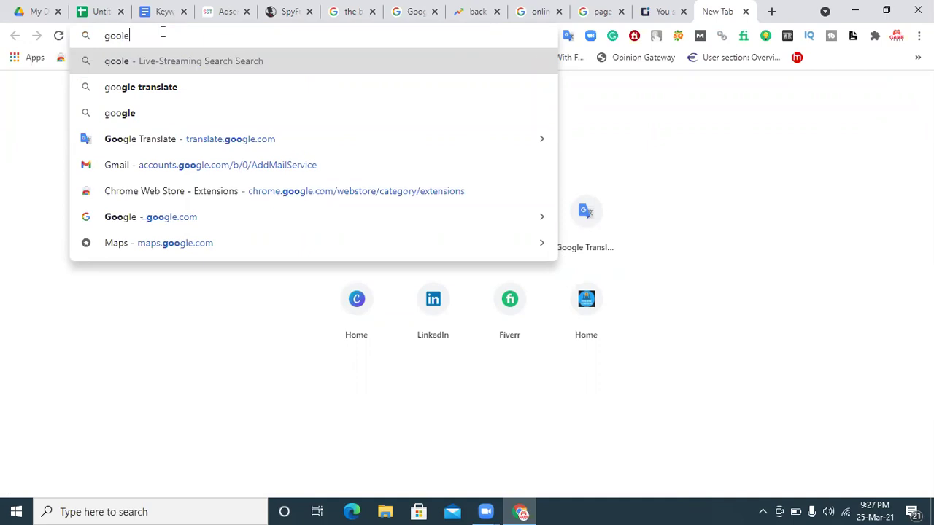
key(BackSpace)
key(BackSpace)
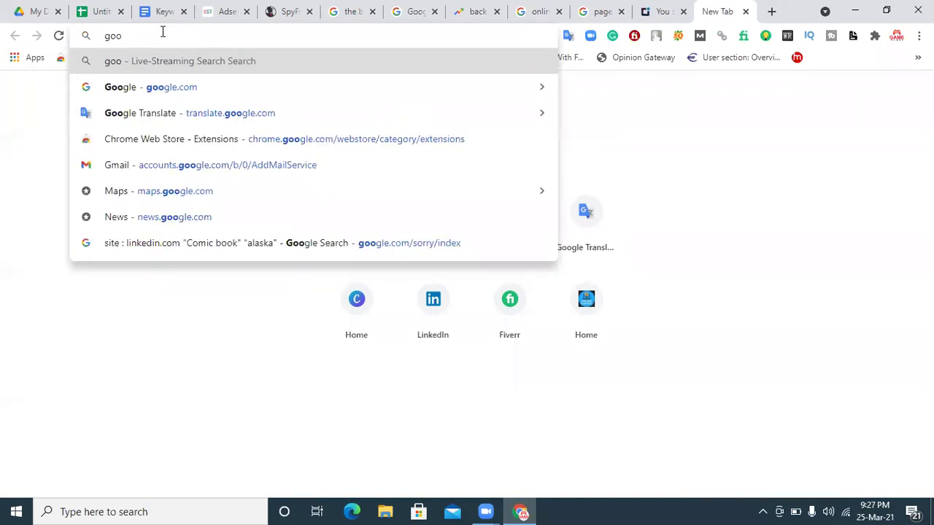
text(gle )
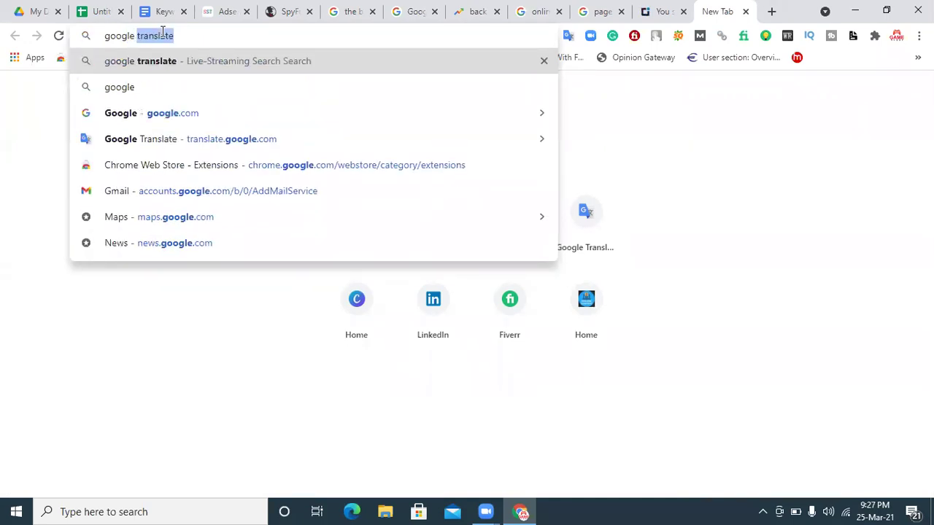
text(key)
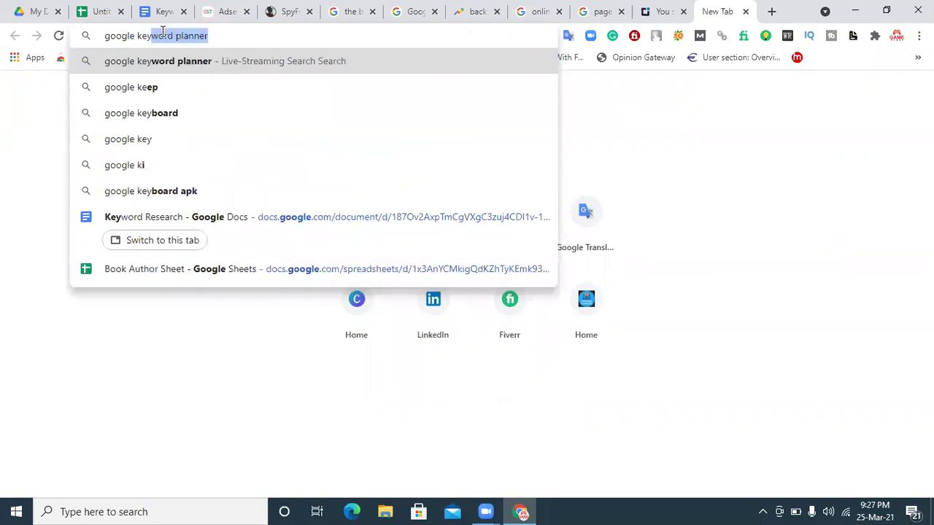
text(word)
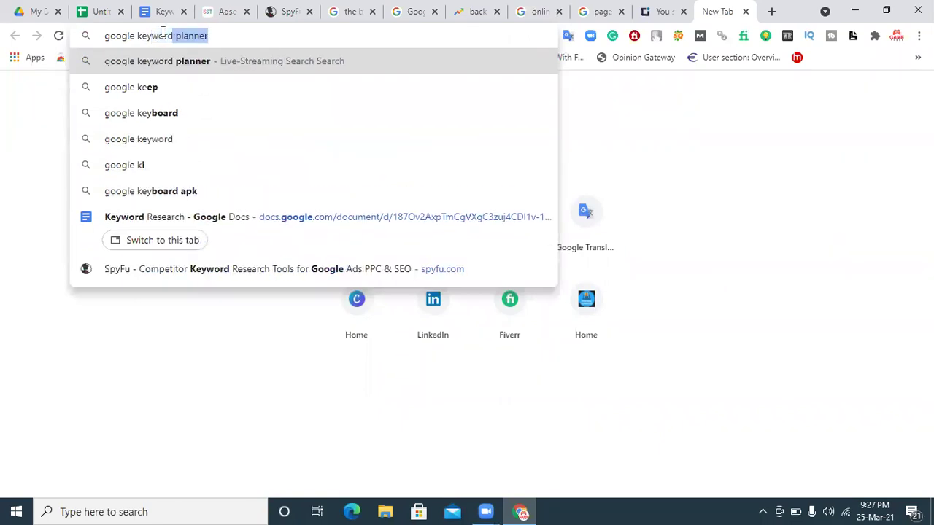
key(Return)
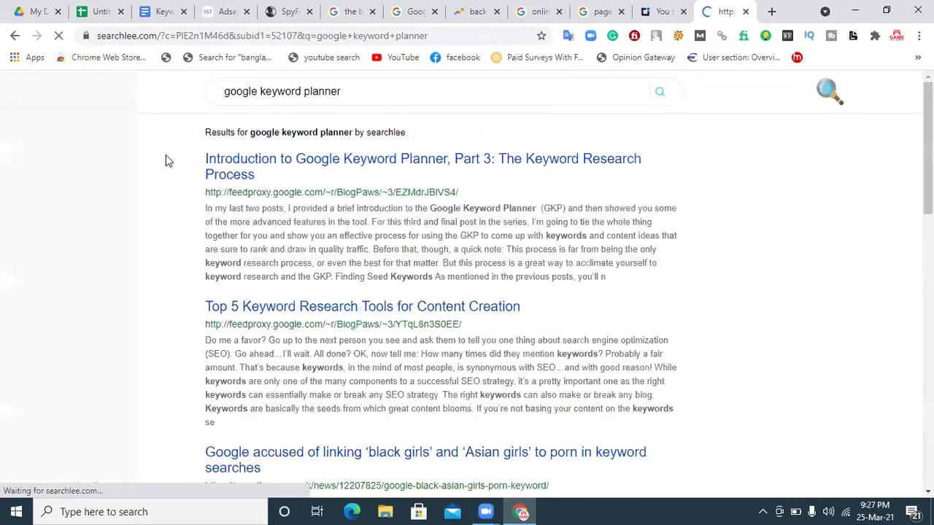
- Load the Google homepage and search there for "google keyword planner"
click(218, 36)
text(goo)
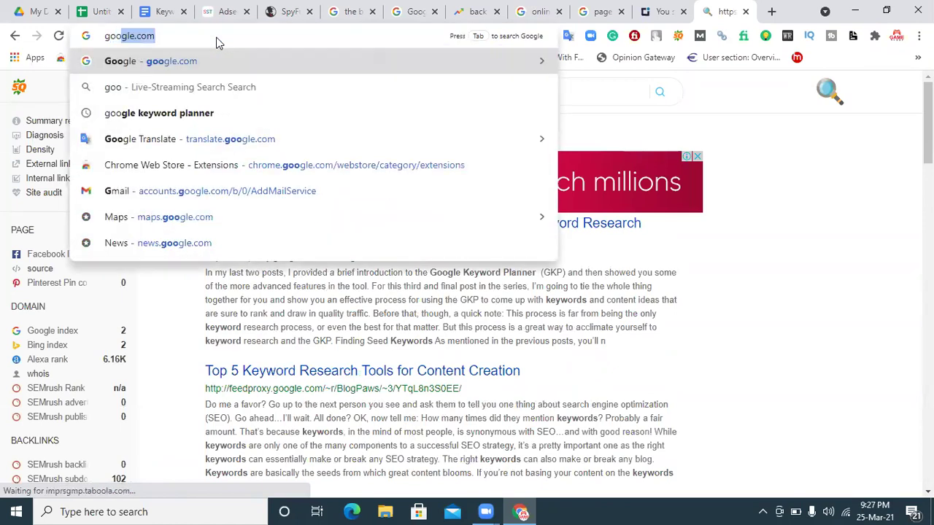
key(Return)
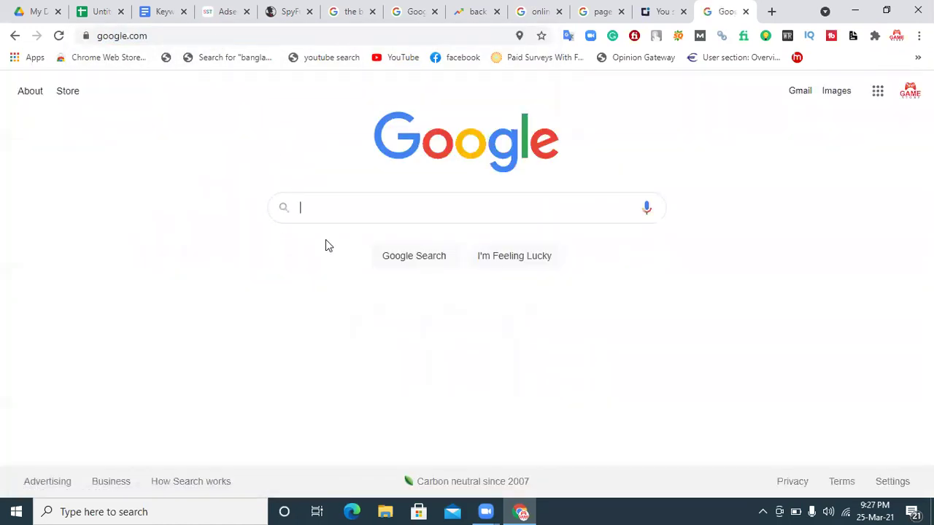
text(google k)
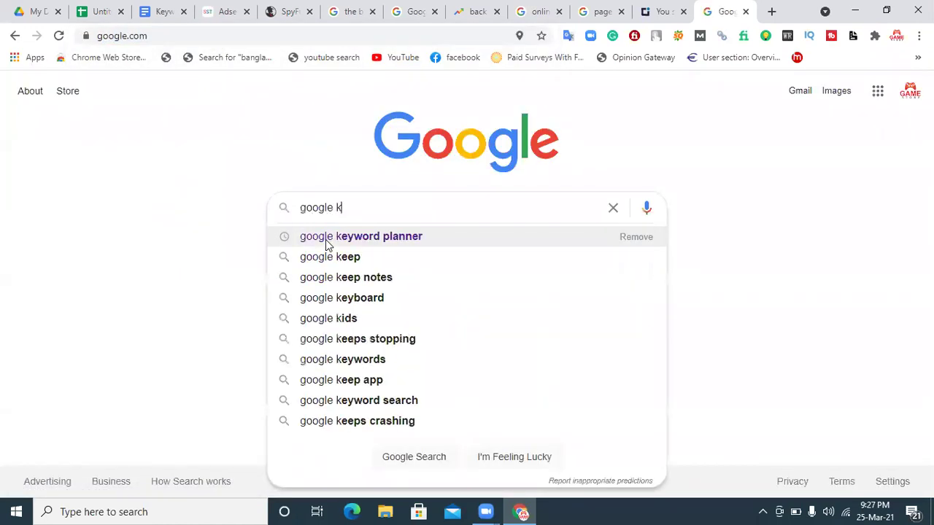
text(eyword planner)
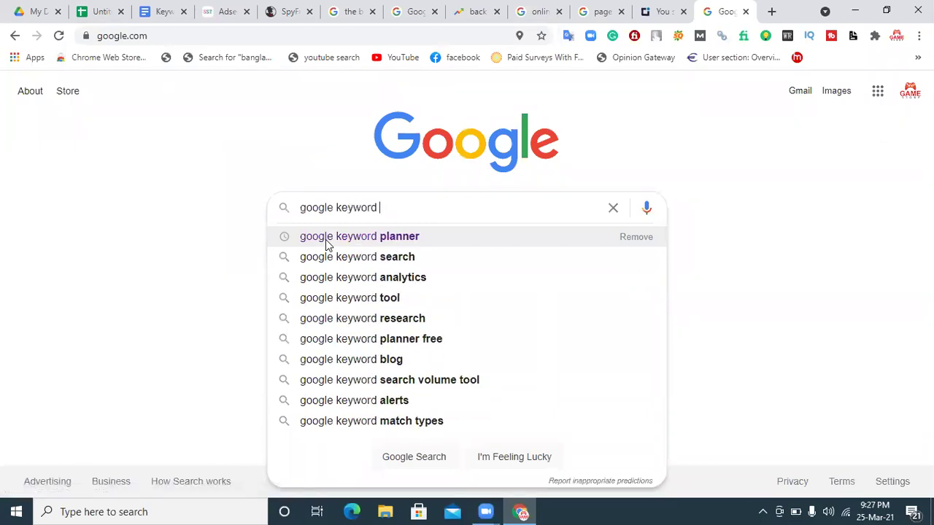
click(325, 245)
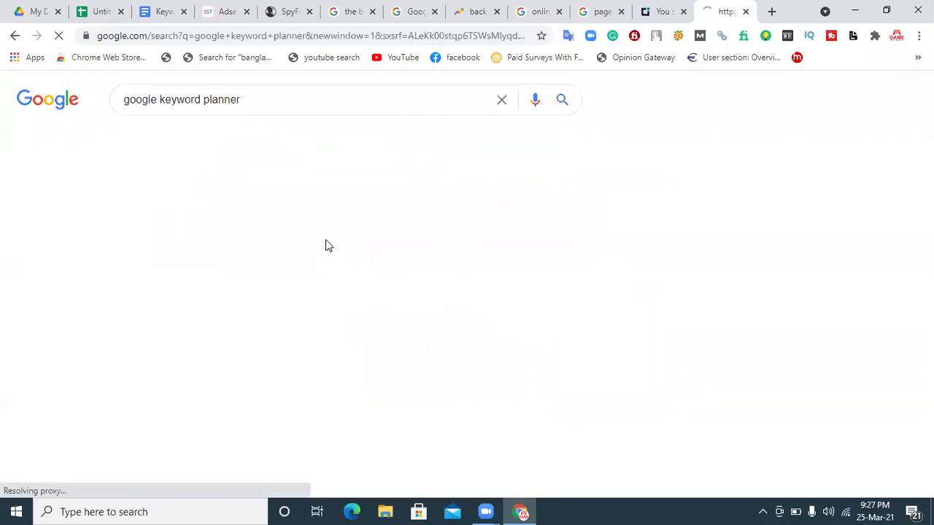
- Open the Google Ads site from the search results and enter the account, then check the AdSense calculator's Daily page impressions field
click(341, 211)
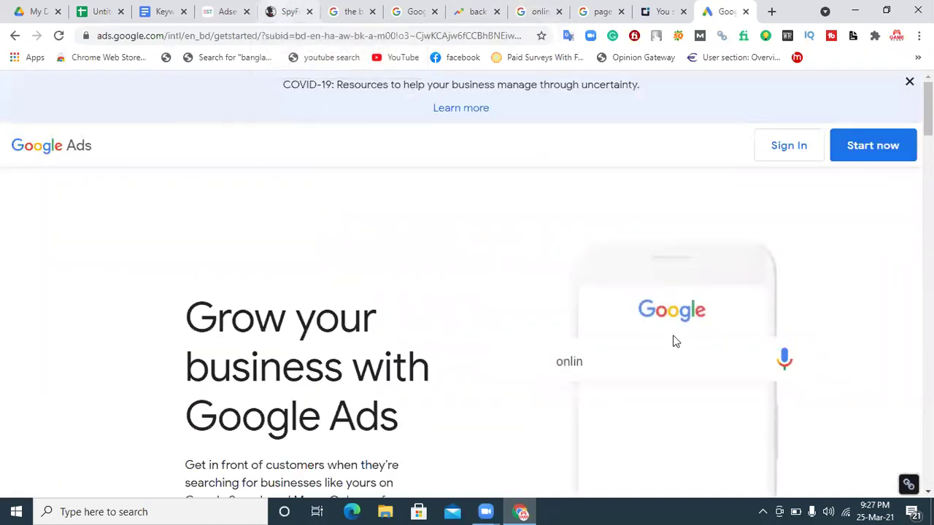
click(868, 149)
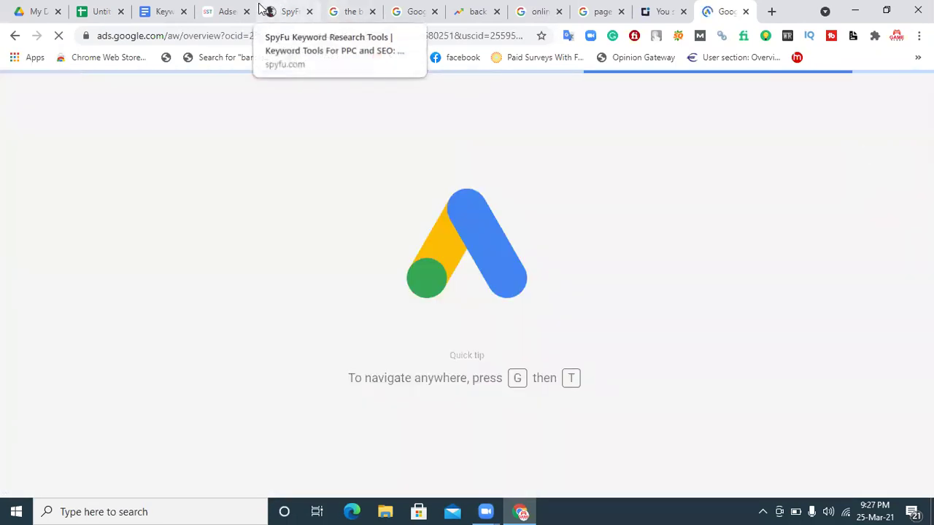
click(226, 8)
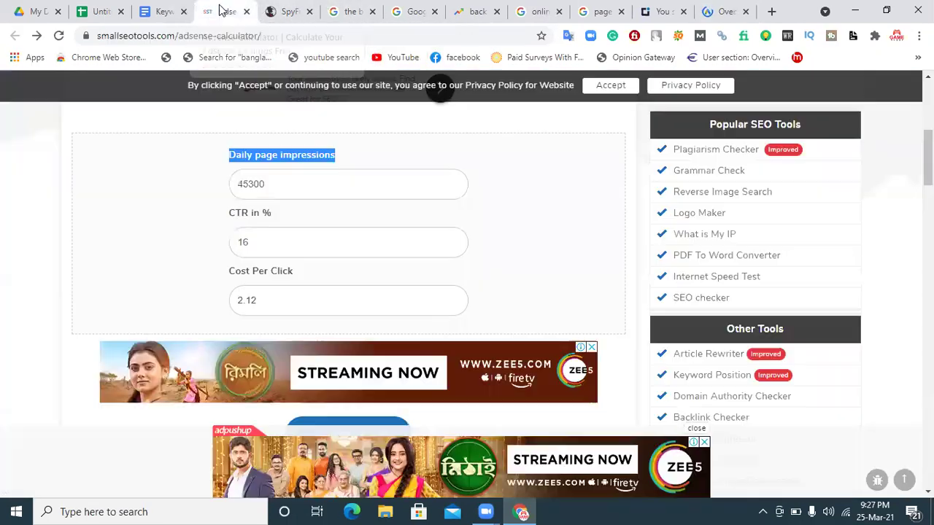
click(271, 183)
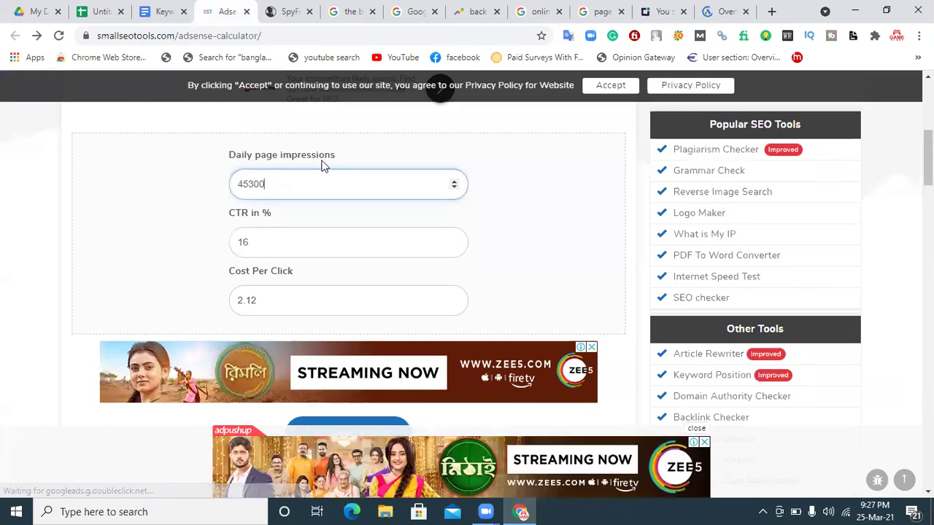
- Return to the Google Ads account, open Keyword Planner past its updates notice, and enter "back pain" under Discover new keywords
click(728, 11)
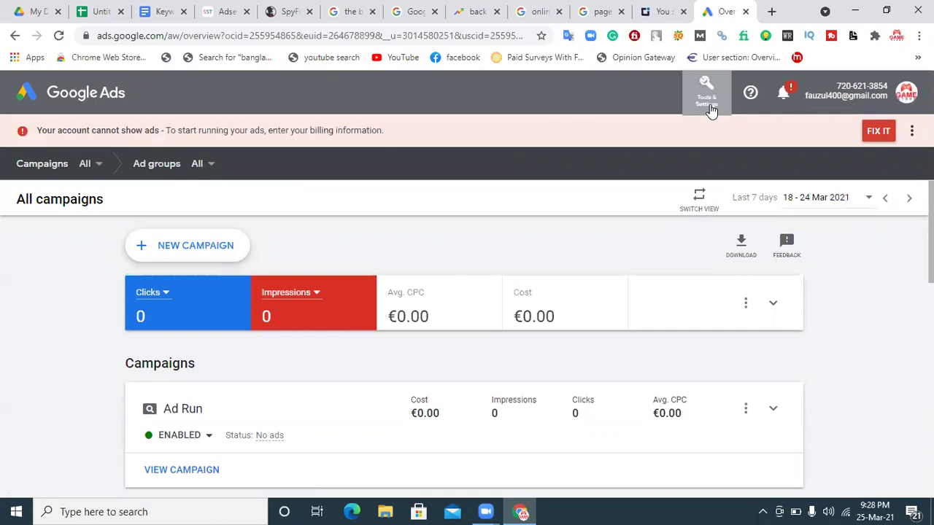
click(710, 108)
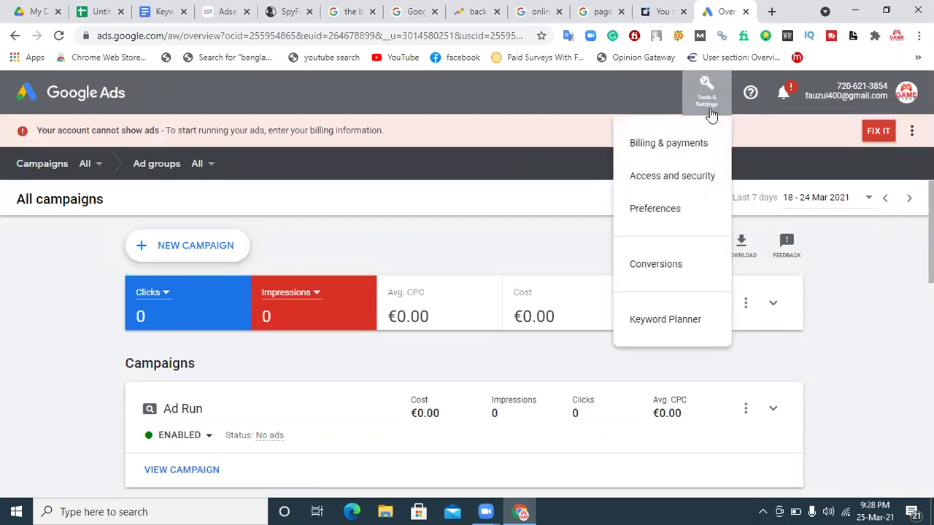
click(658, 327)
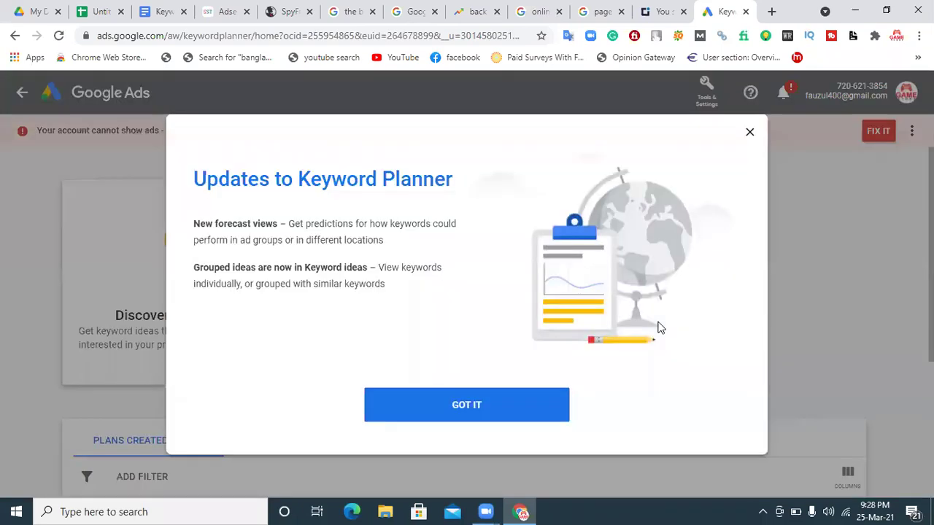
click(500, 411)
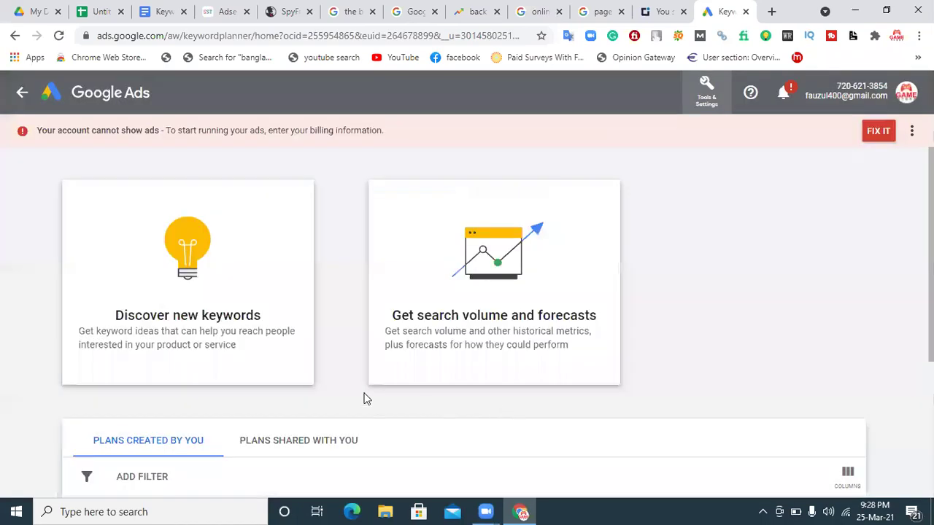
click(165, 328)
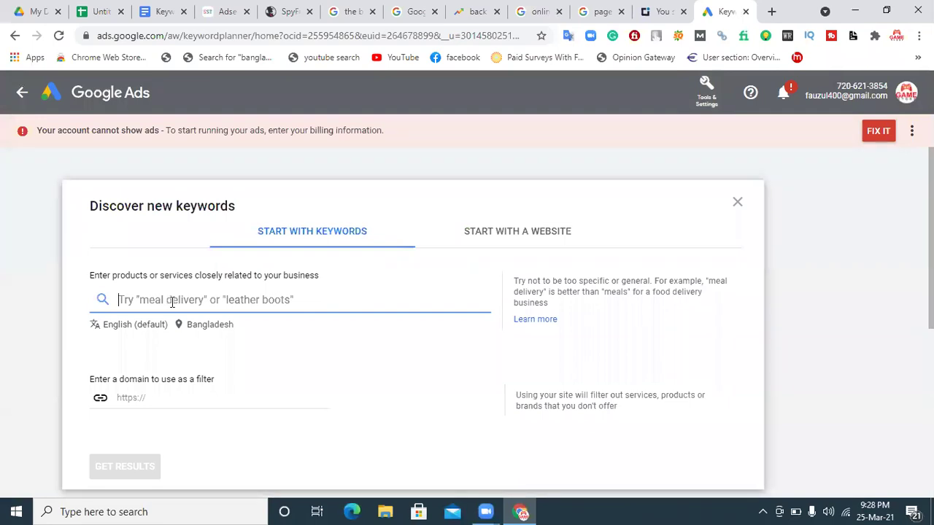
text(back pain)
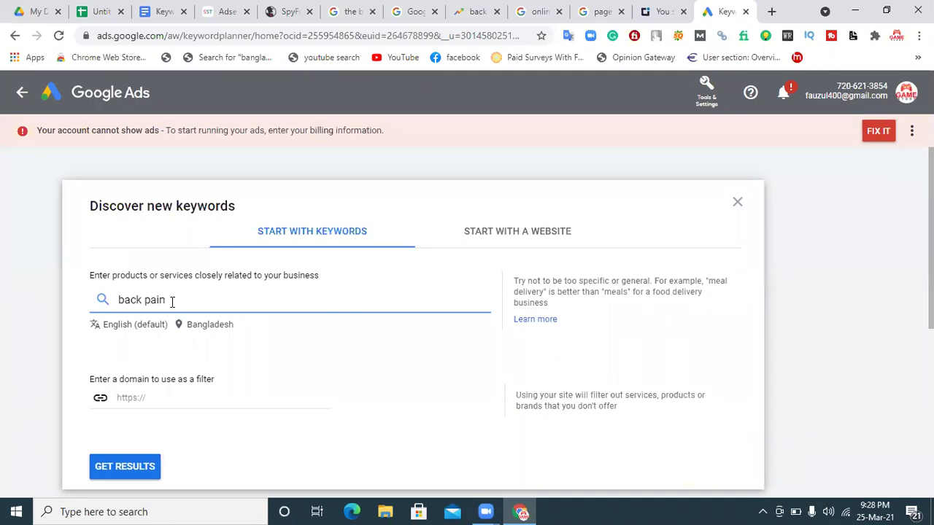
- Set United States as the only target location, get the keyword results, and dismiss the grouped ideas tip
click(190, 327)
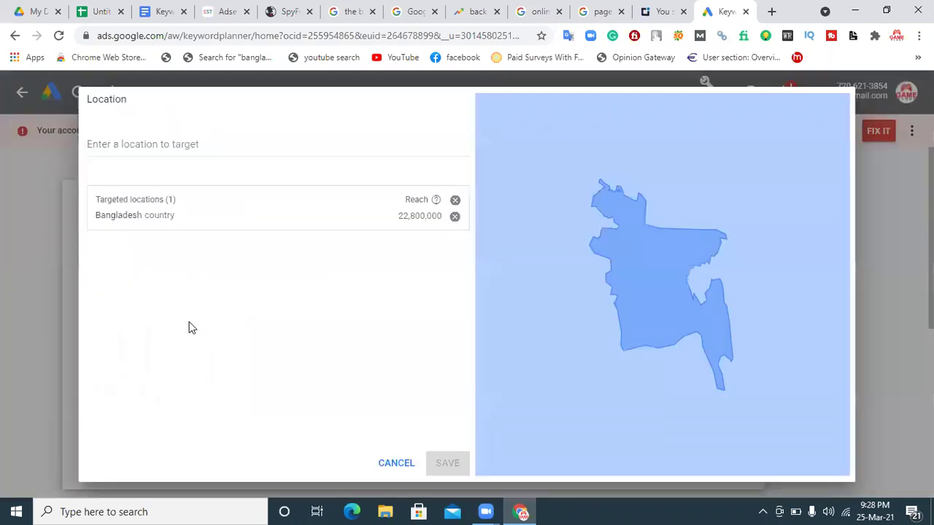
click(454, 216)
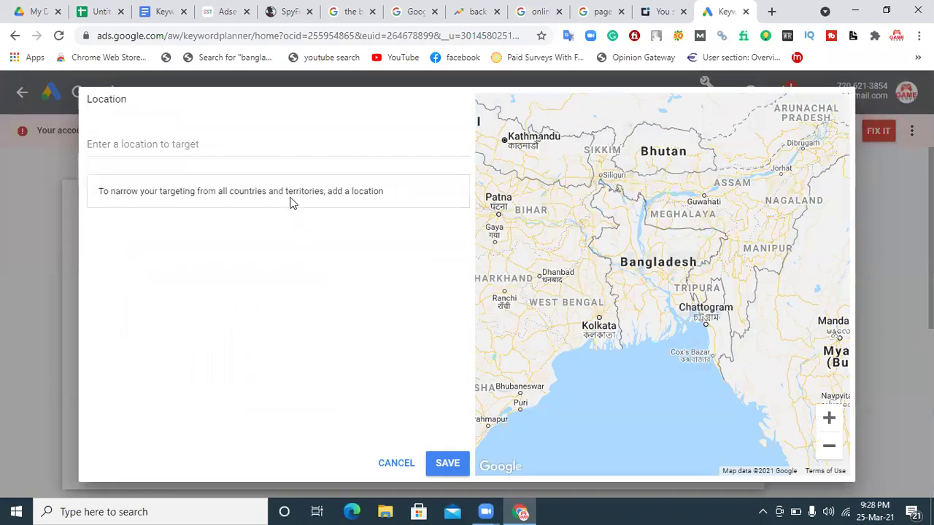
click(292, 146)
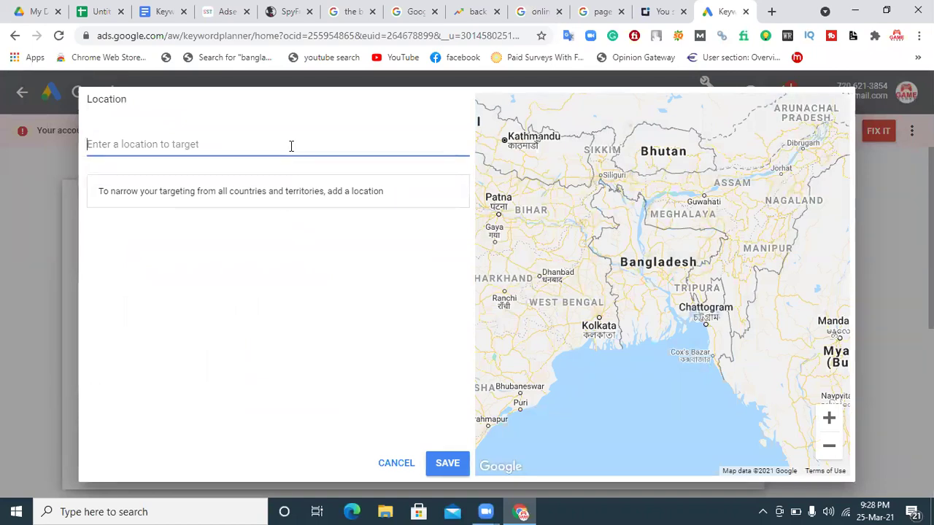
text(united)
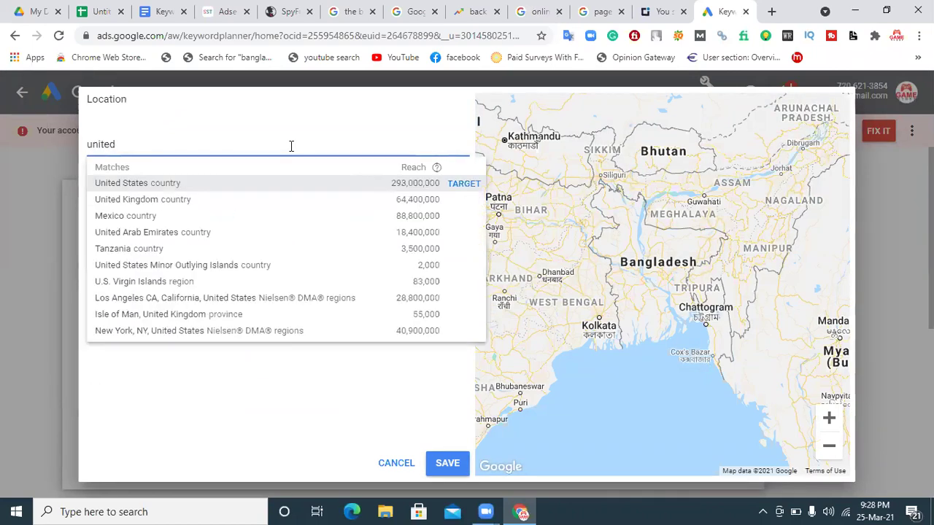
click(156, 183)
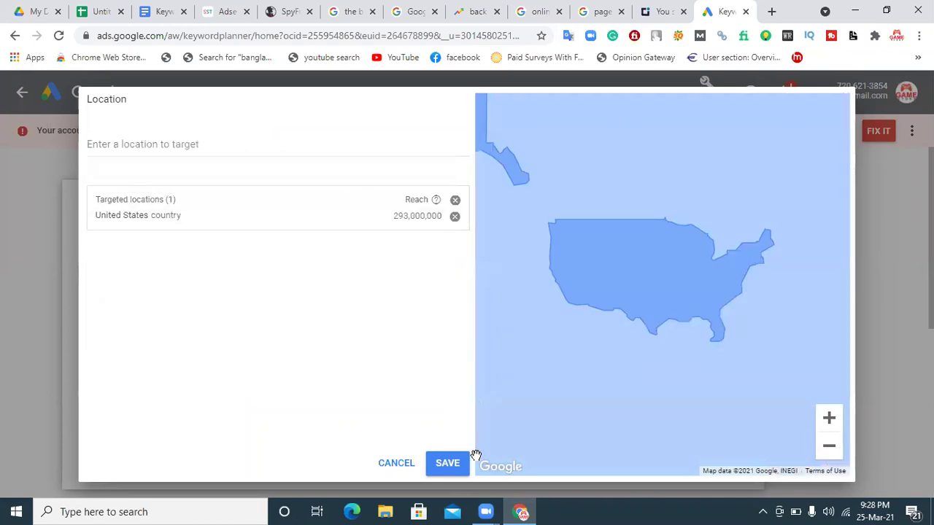
click(454, 471)
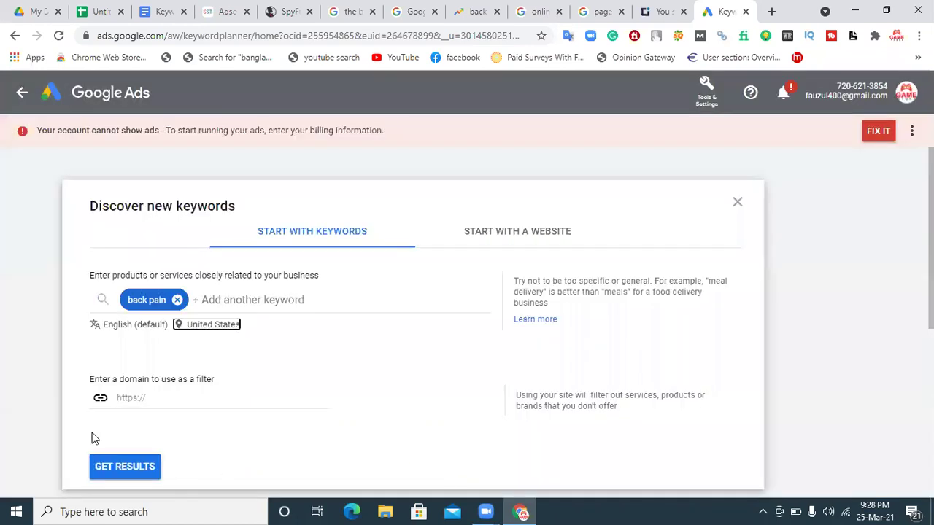
click(121, 467)
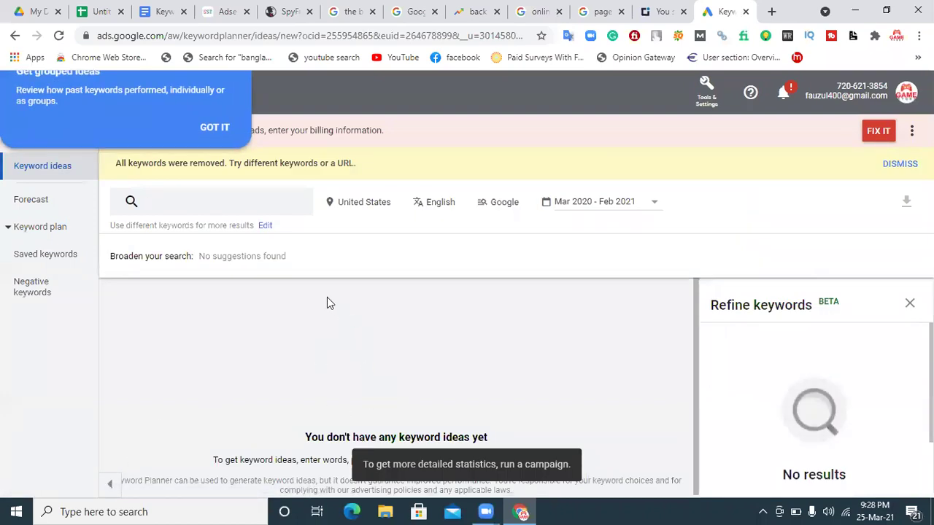
click(217, 127)
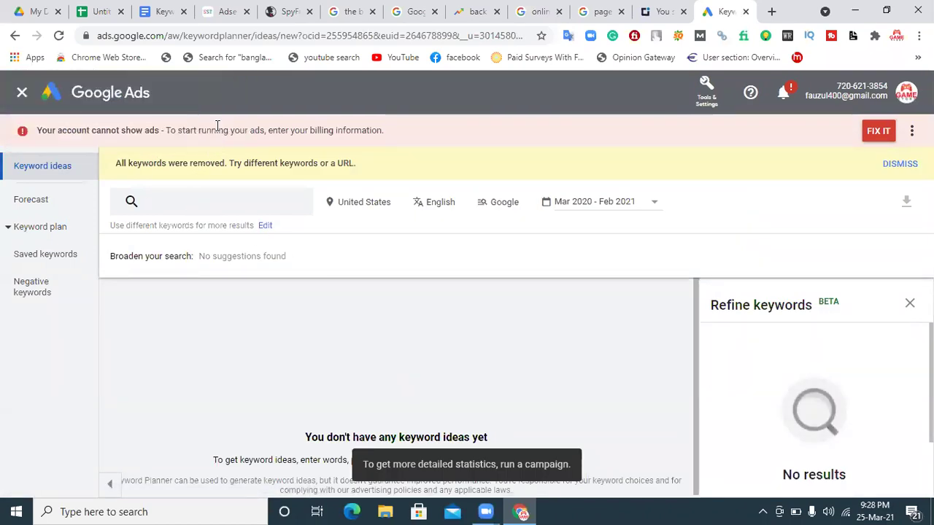
- Try to get keyword ideas for "back pain" again from the Keyword ideas search
click(156, 203)
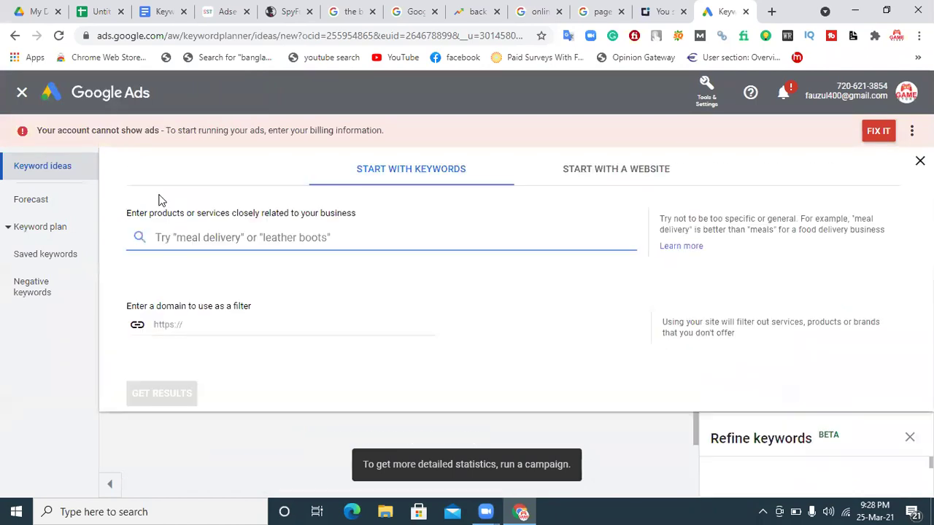
click(226, 235)
text(back pain)
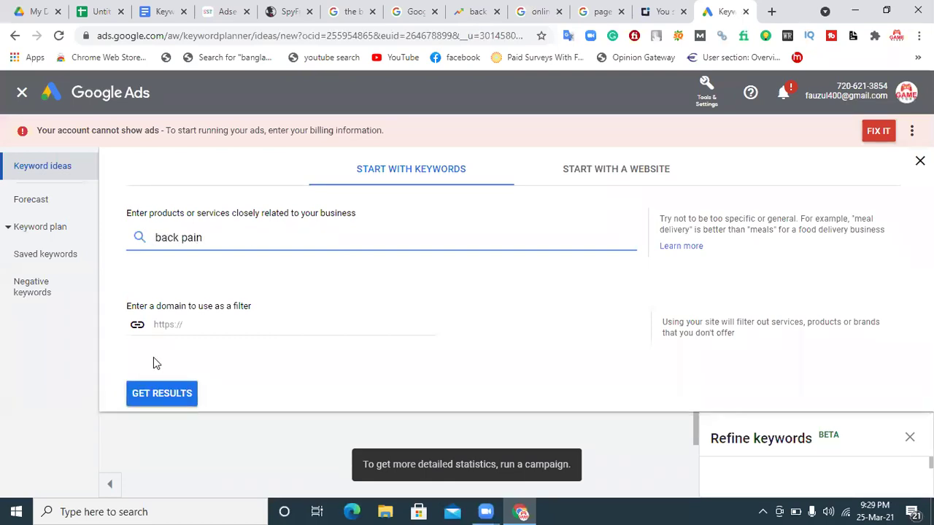
click(153, 398)
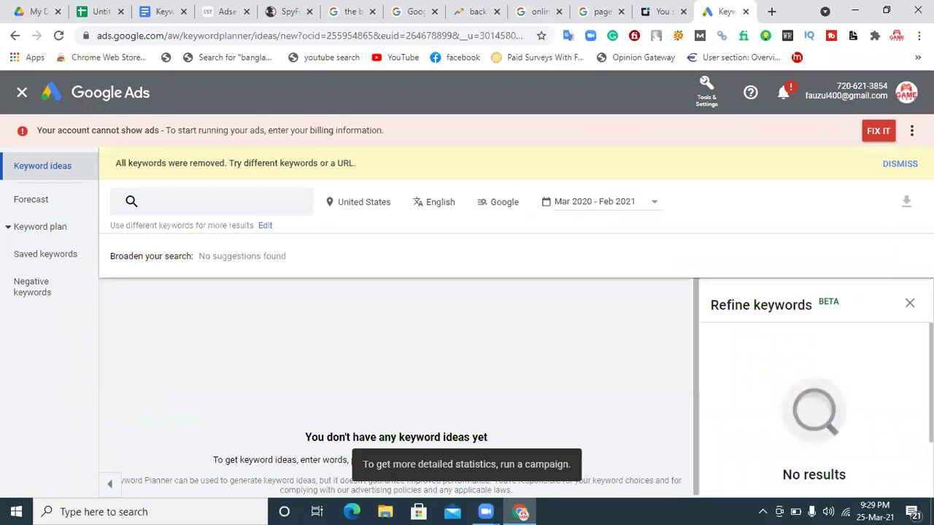
- Reopen Keyword Planner's start page and try to get results for "back pain" under Discover new keywords
click(29, 231)
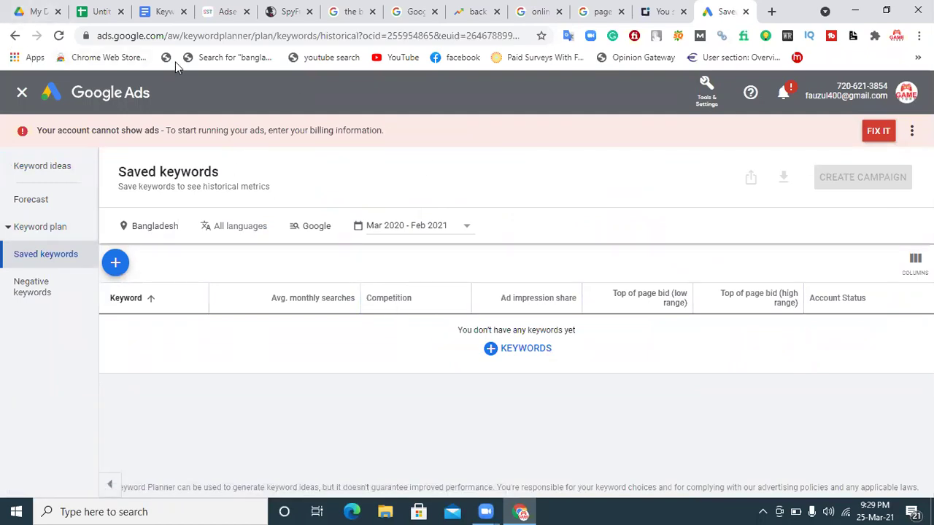
click(706, 91)
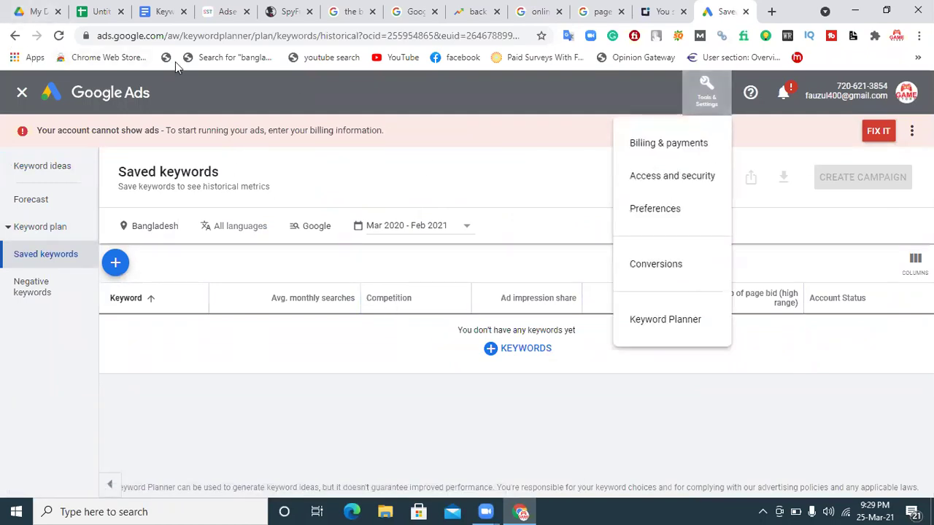
click(665, 322)
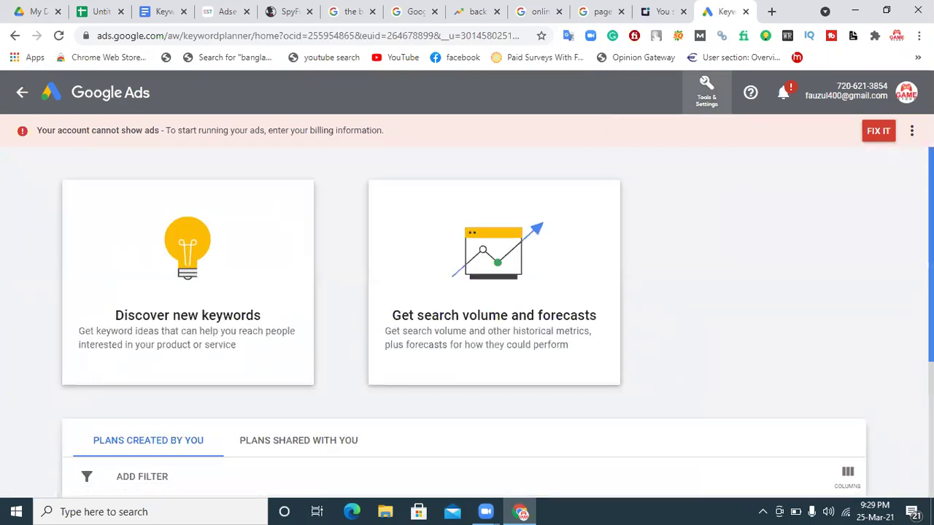
scroll(467, 321, down, 2)
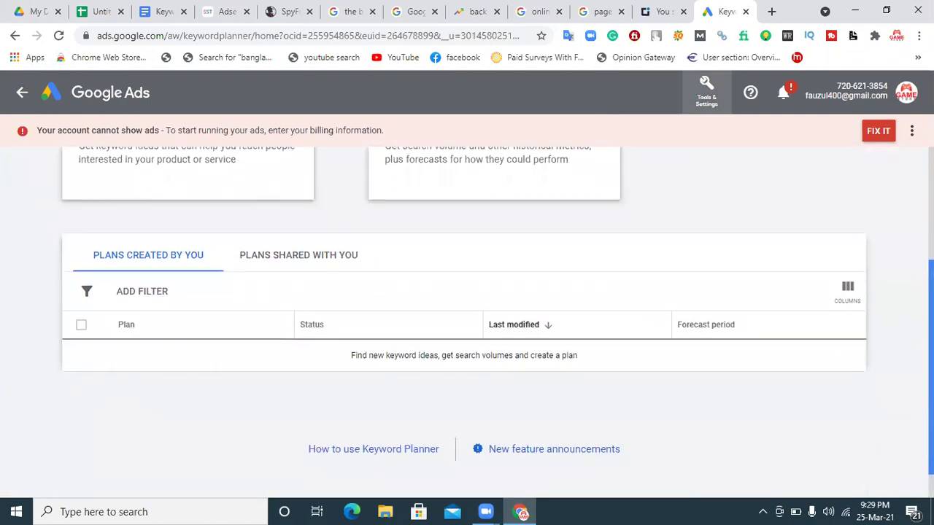
scroll(234, 209, up, 1)
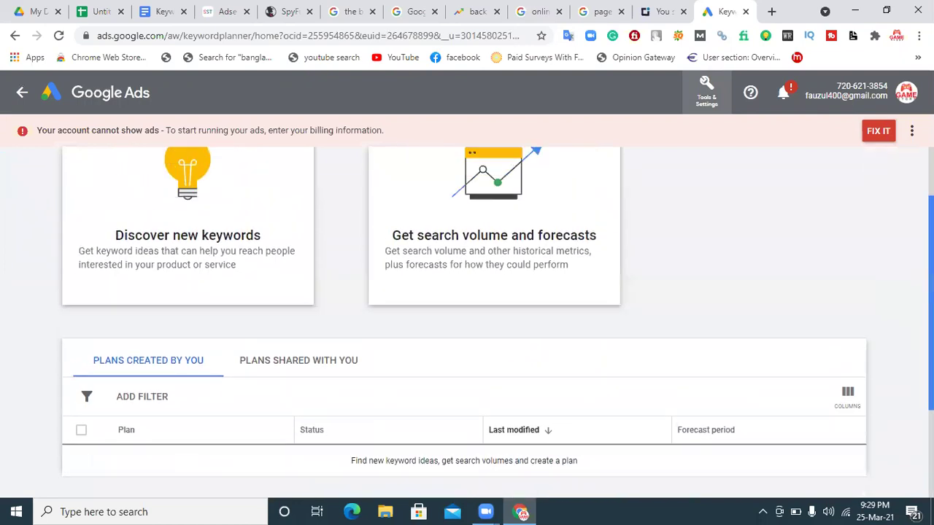
click(232, 212)
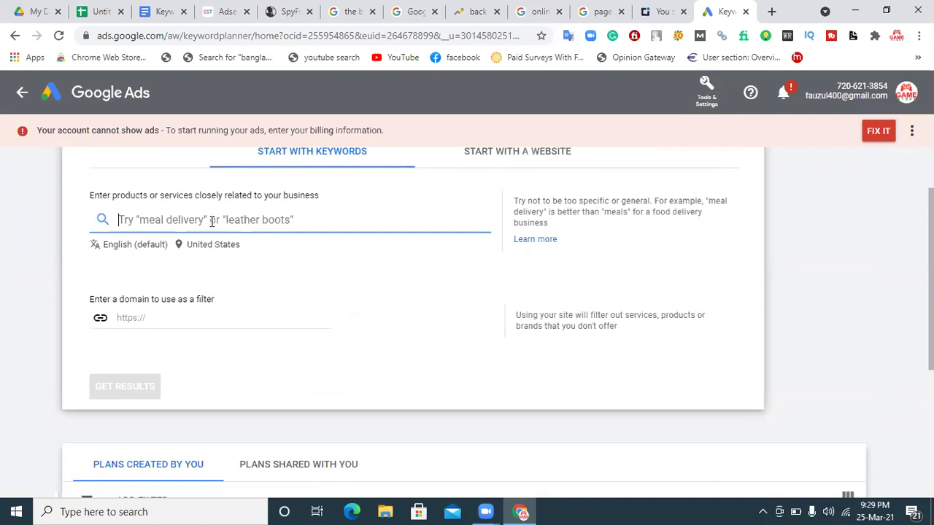
text(back pain)
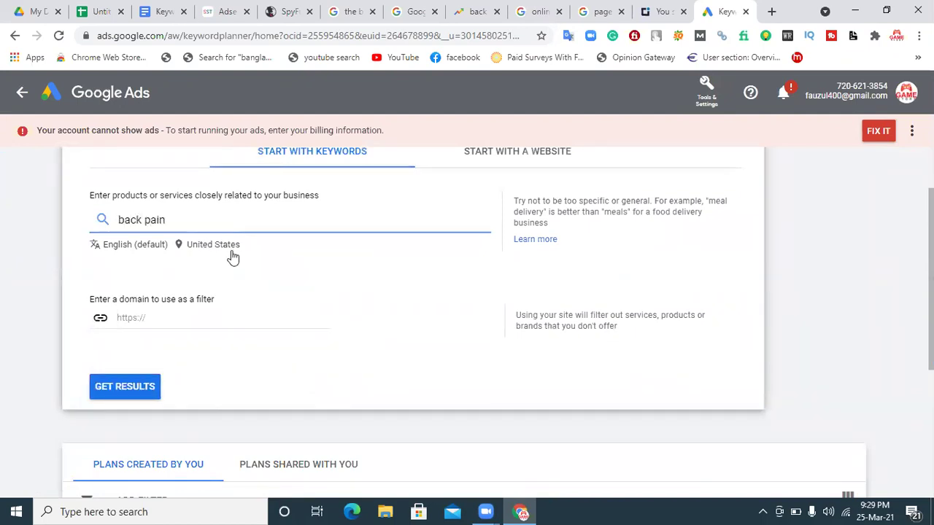
click(154, 388)
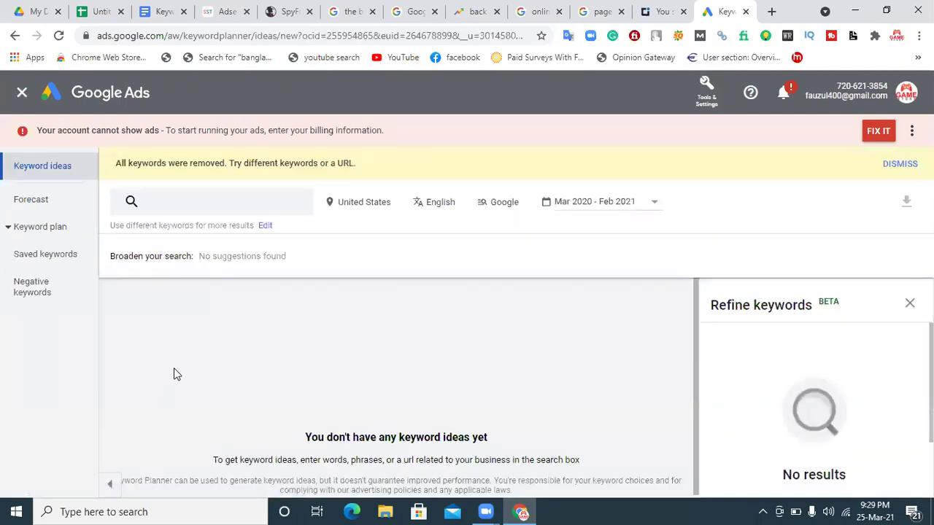
- Reopen the keyword search form, check the Start with a website option, and return to Start with keywords
click(264, 227)
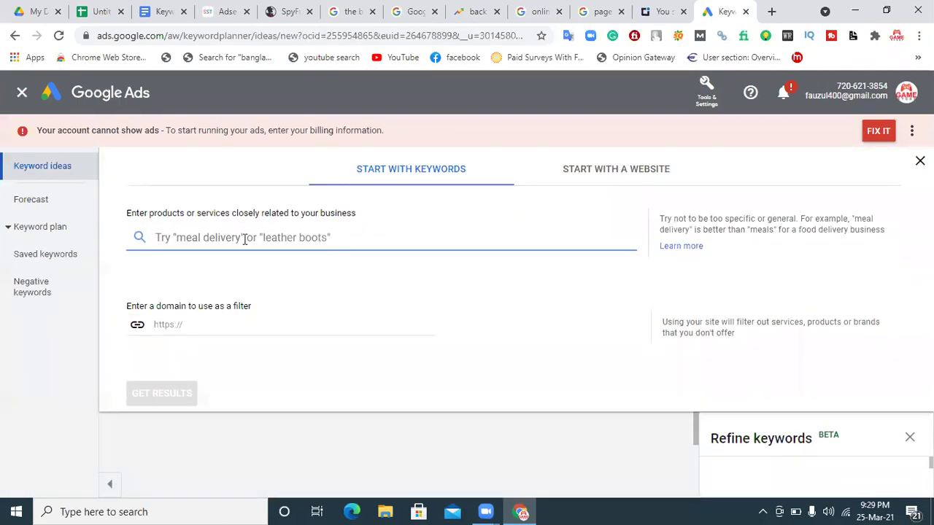
click(680, 182)
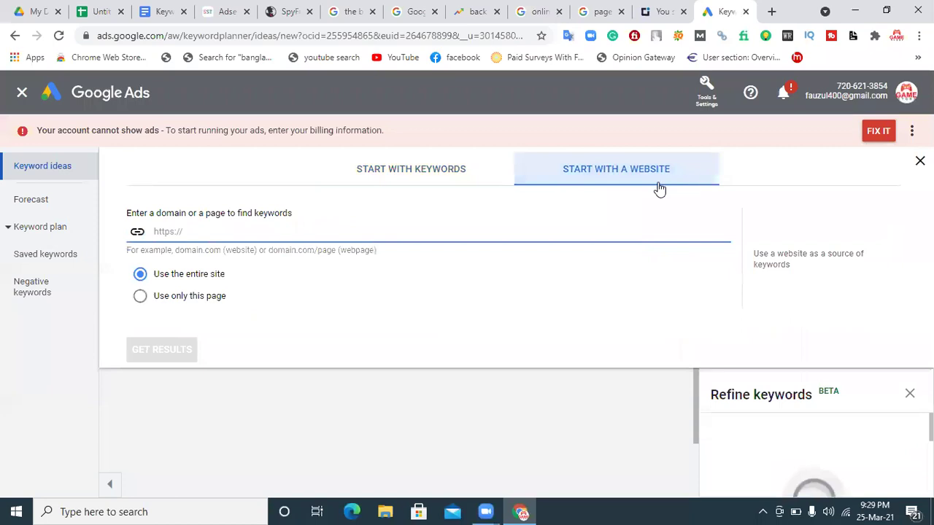
click(429, 168)
- Close the Advanced Ads page and the two Google search pages next to it in the browser
click(676, 15)
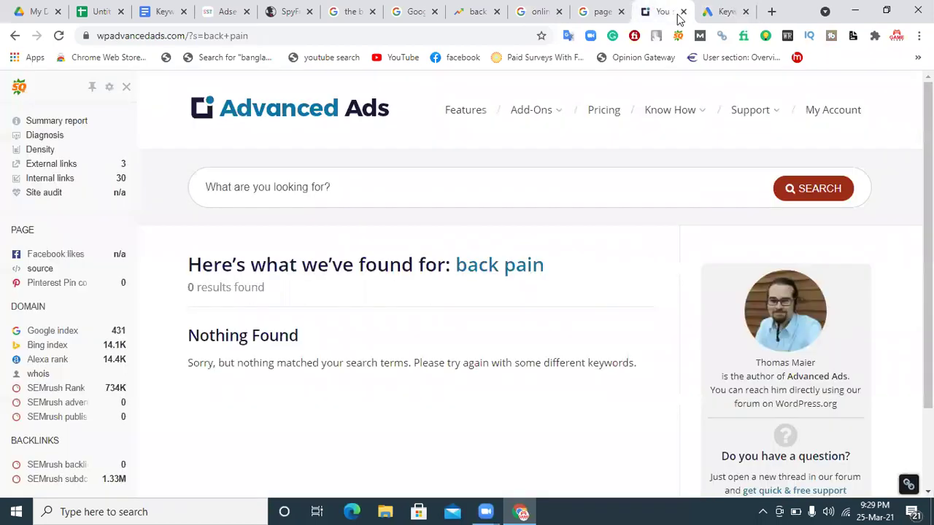
click(682, 11)
click(621, 11)
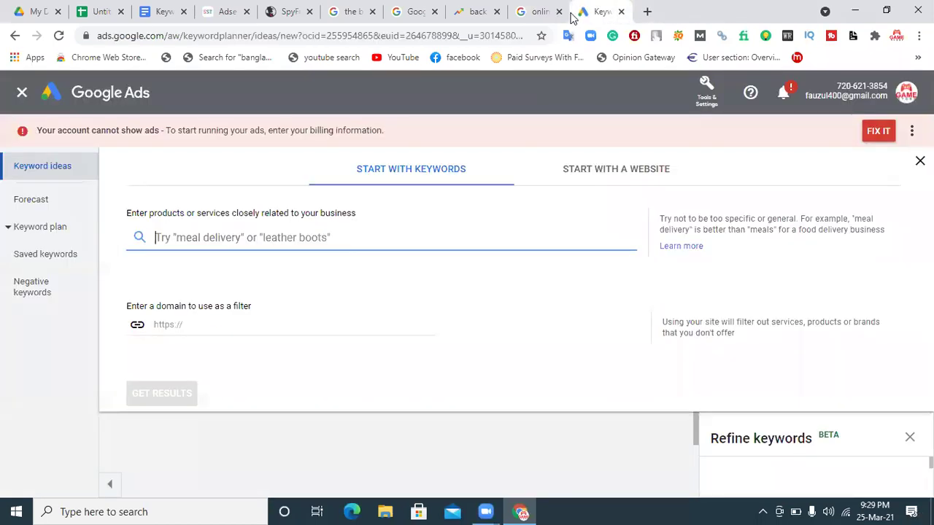
click(559, 12)
- Check Google Trends, the AdSense calculator and the Estimated Earning notes in Keyword Research, and switch to SpyFu's Back Pain overview
click(465, 7)
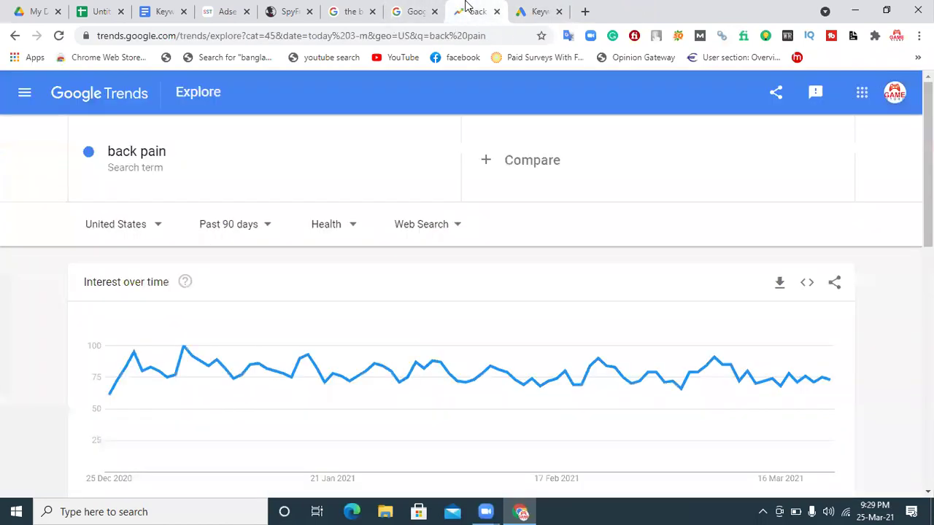
click(227, 11)
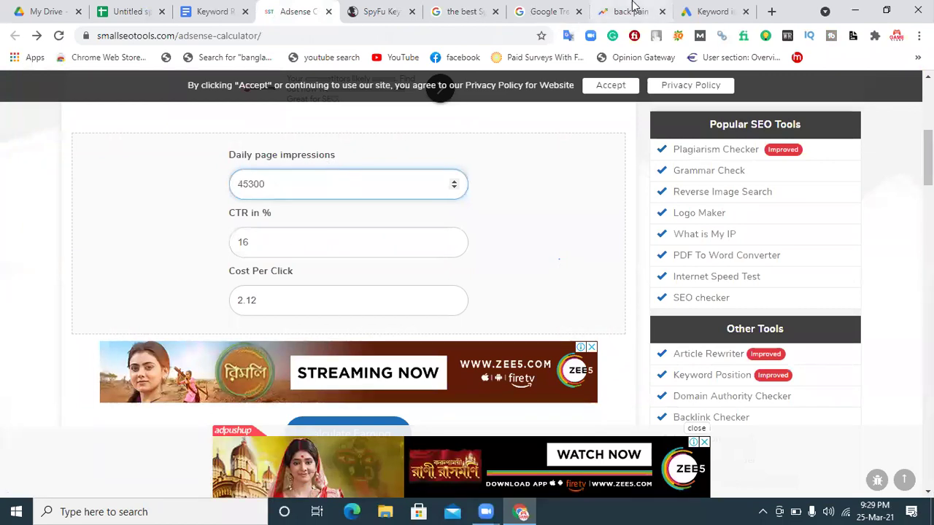
click(203, 7)
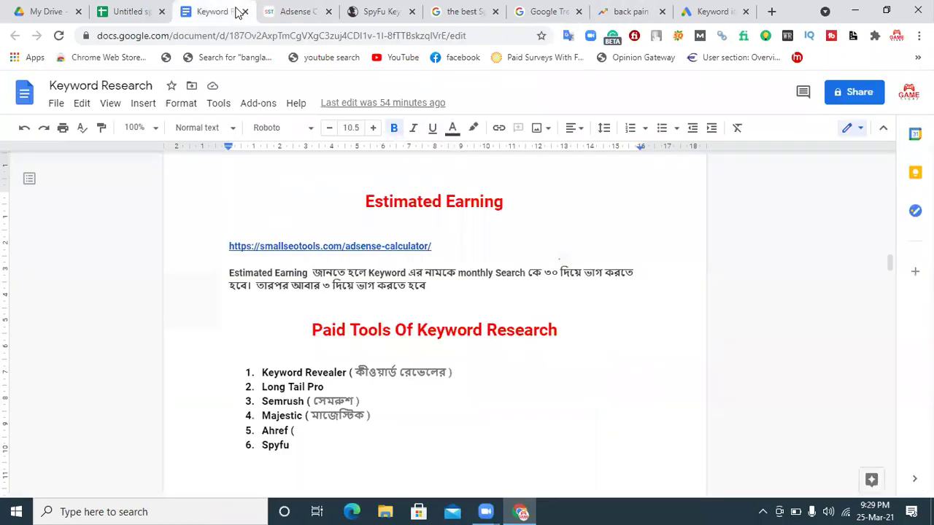
click(367, 11)
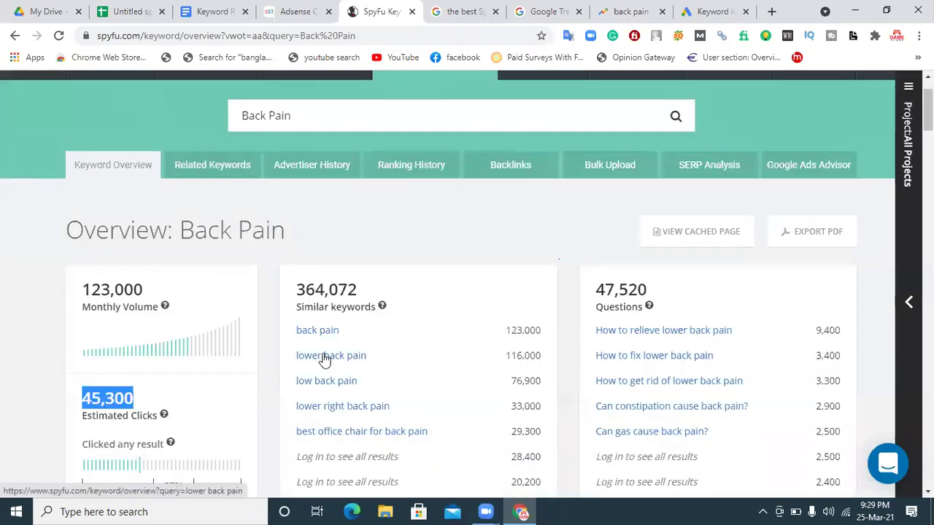
- Check SpyFu's Related Keywords for Back Pain, and examine its Keyword Overview down to the monthly impressions in Top Google Ads Buy Recommendations
click(204, 175)
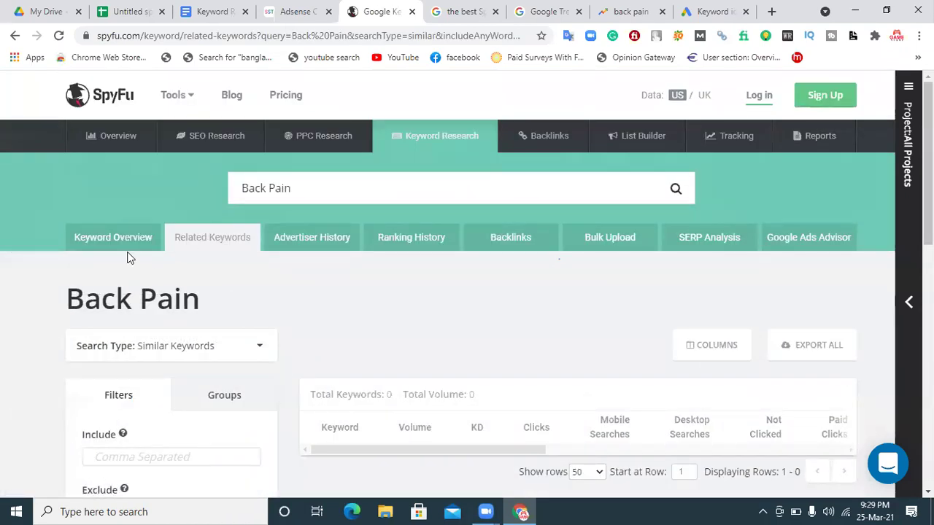
click(118, 236)
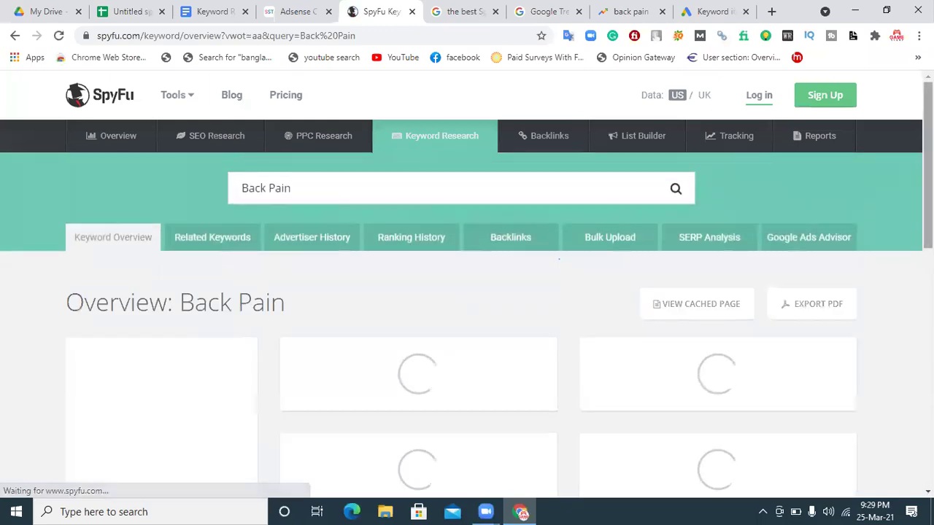
scroll(467, 291, down, 3)
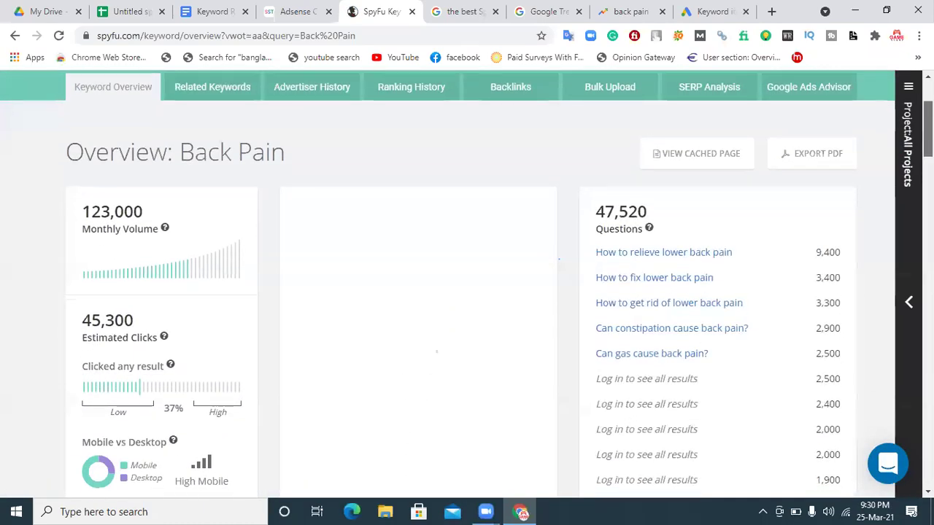
scroll(467, 292, down, 2)
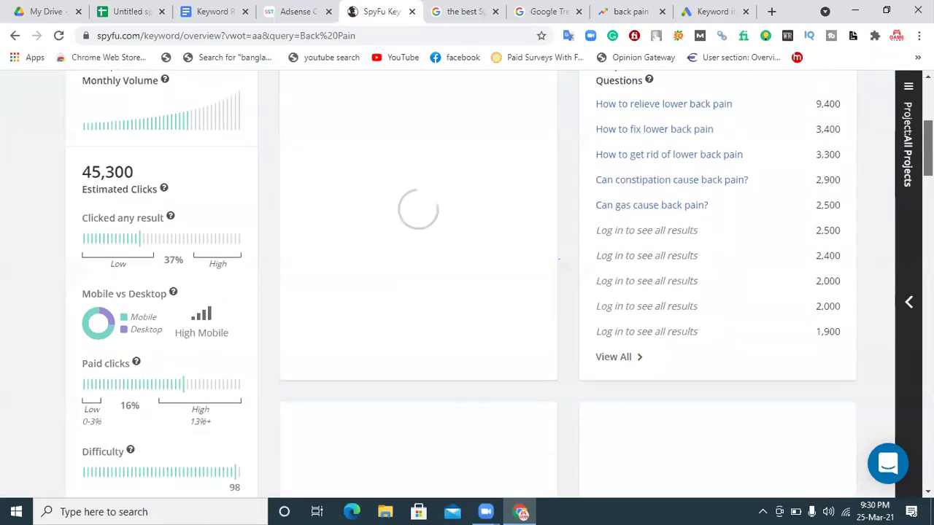
scroll(467, 292, down, 1)
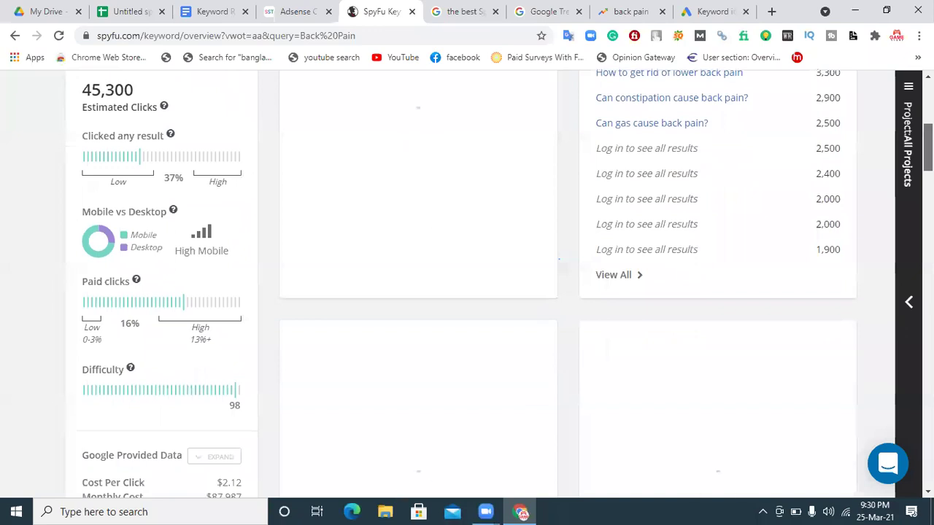
scroll(467, 292, down, 2)
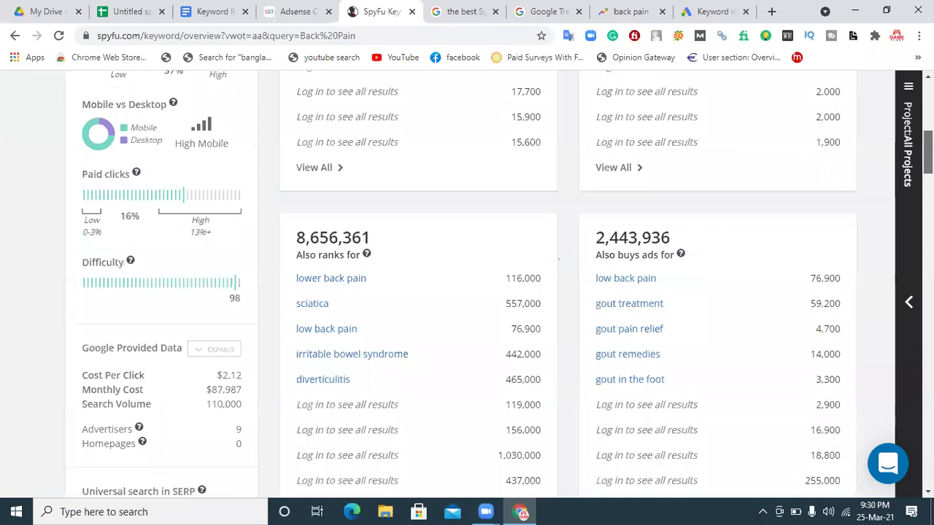
scroll(467, 292, down, 2)
scroll(467, 292, down, 1)
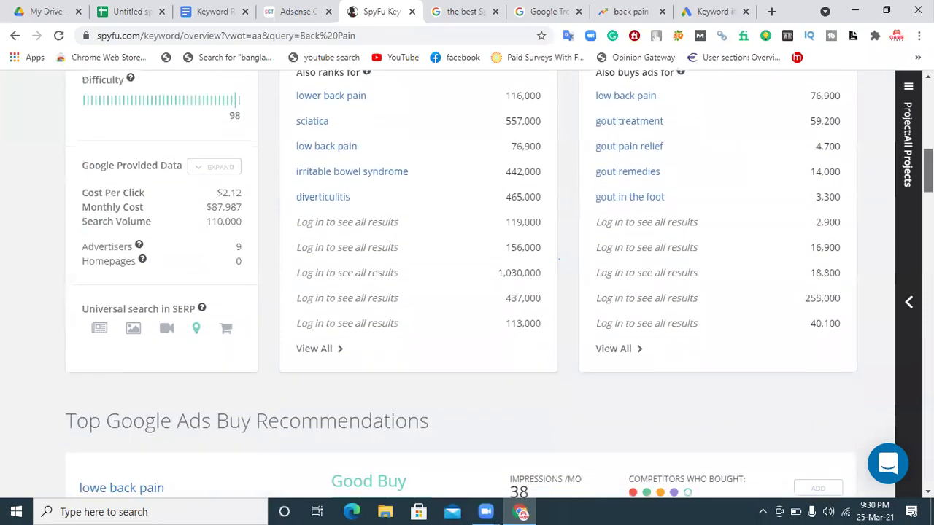
scroll(467, 292, down, 2)
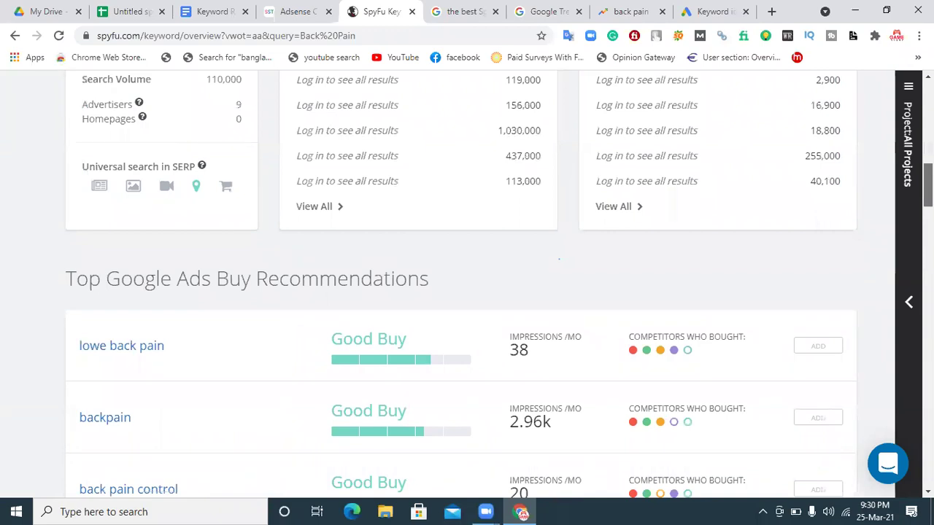
scroll(467, 292, down, 1)
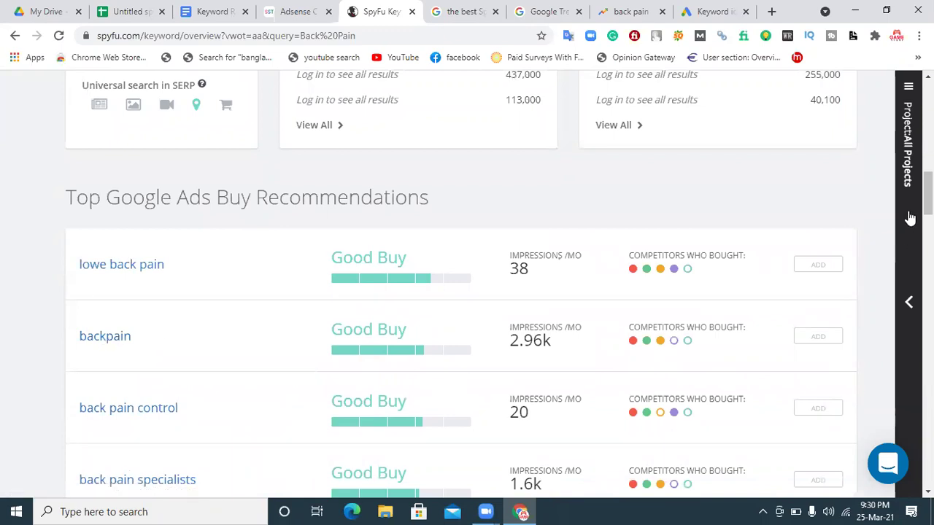
scroll(925, 212, down, 2)
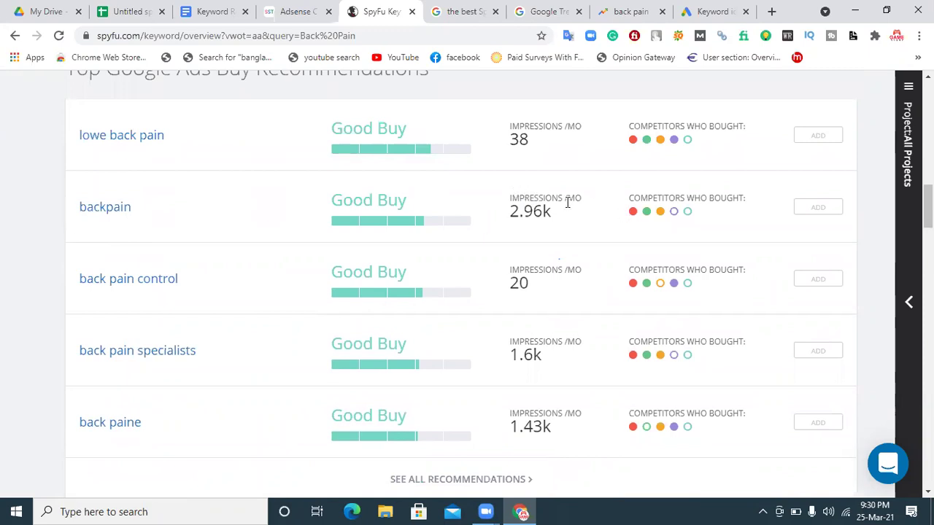
- Copy the figure 2.96 from the monthly impressions of the "backpain" recommendation
scroll(314, 285, up, 3)
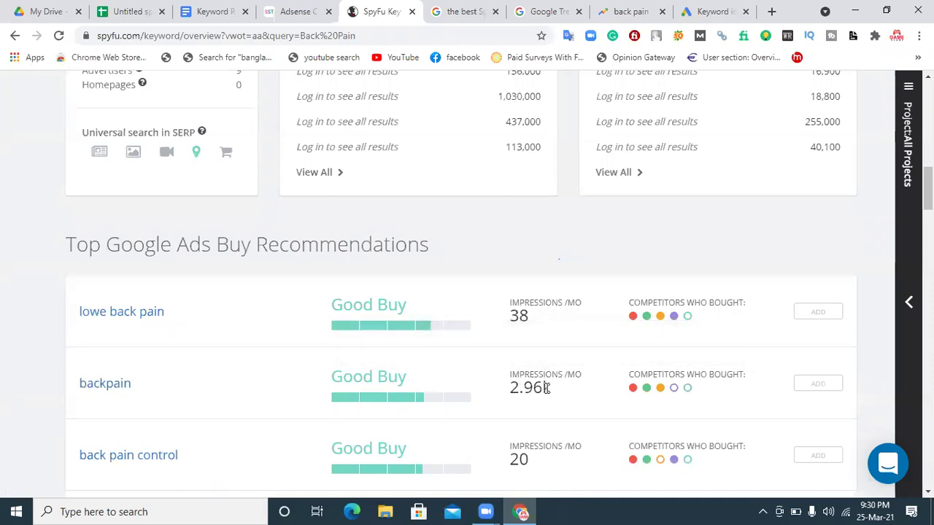
drag(538, 387, 505, 391)
key(ctrl+c)
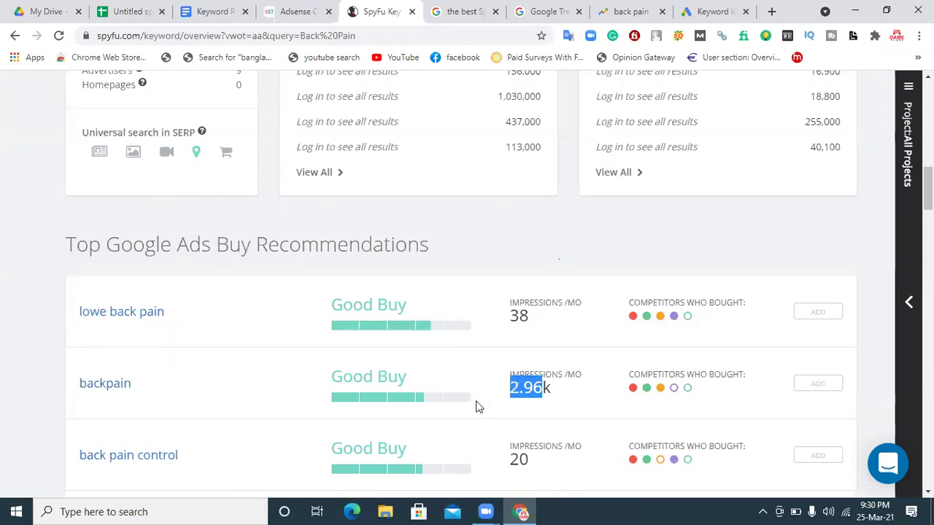
- Set Daily page impressions to 2.96 in the AdSense calculator and calculate the earnings
click(296, 11)
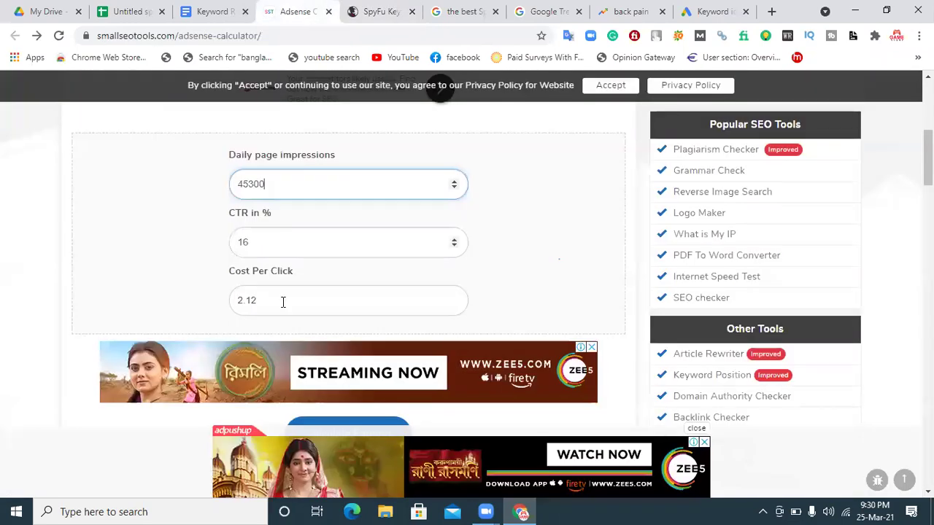
drag(285, 188, 202, 192)
key(ctrl+v)
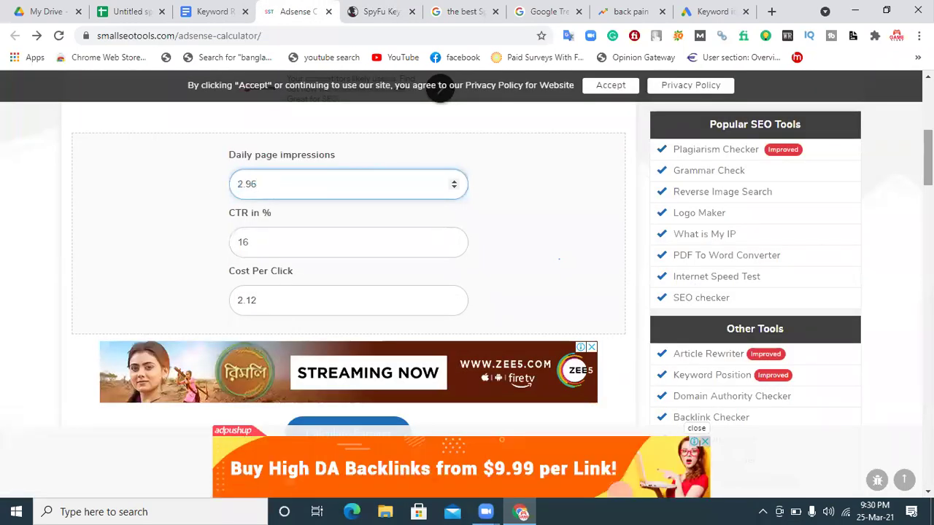
scroll(467, 292, down, 2)
click(346, 320)
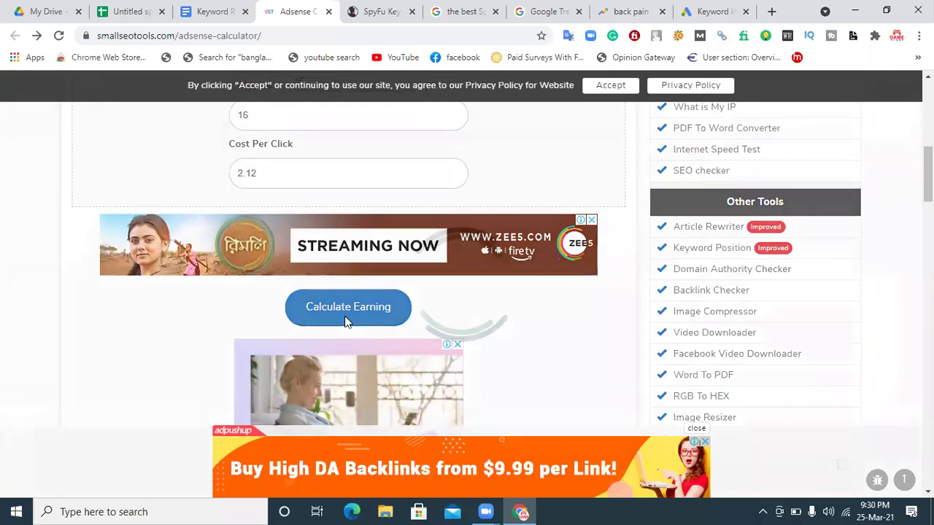
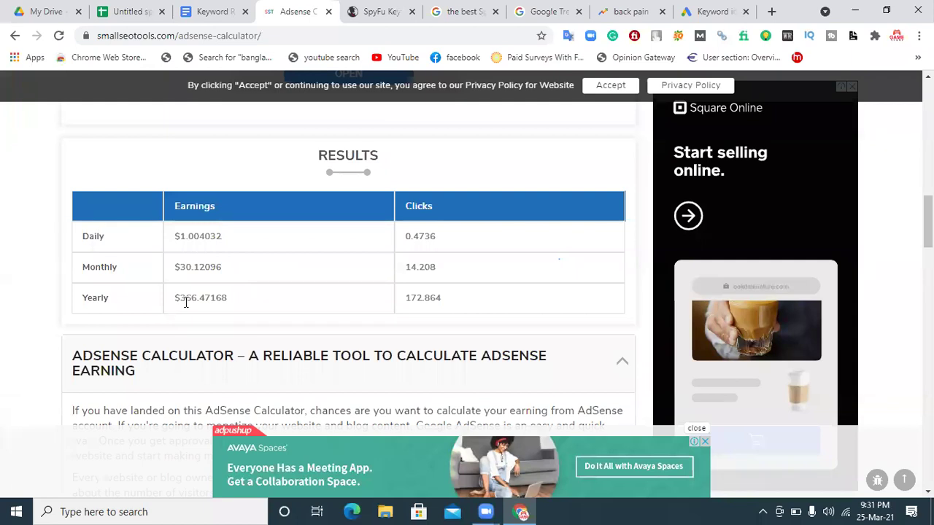
- Recheck SpyFu's Top Google Ads Buy Recommendations, and copy the $1.00 part of the daily earnings from the AdSense calculator results
click(356, 11)
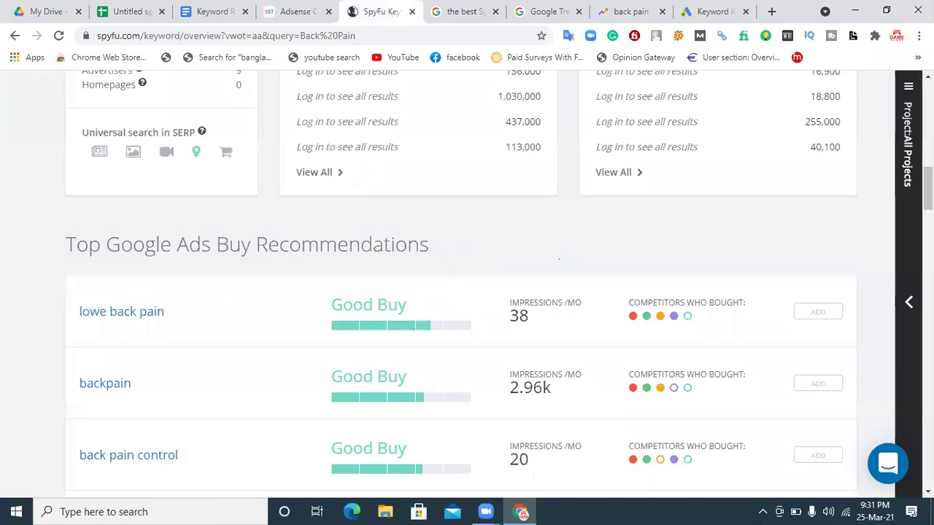
scroll(467, 285, up, 9)
scroll(467, 285, down, 10)
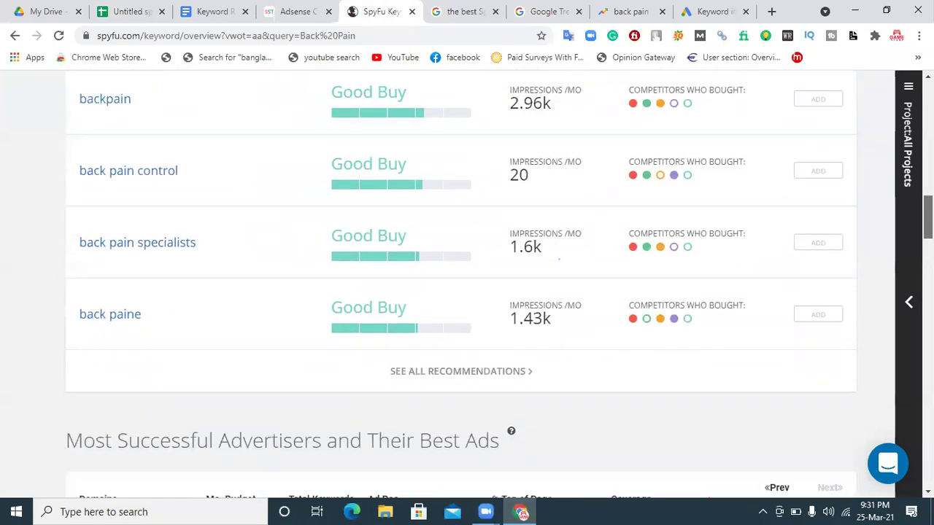
scroll(414, 242, up, 2)
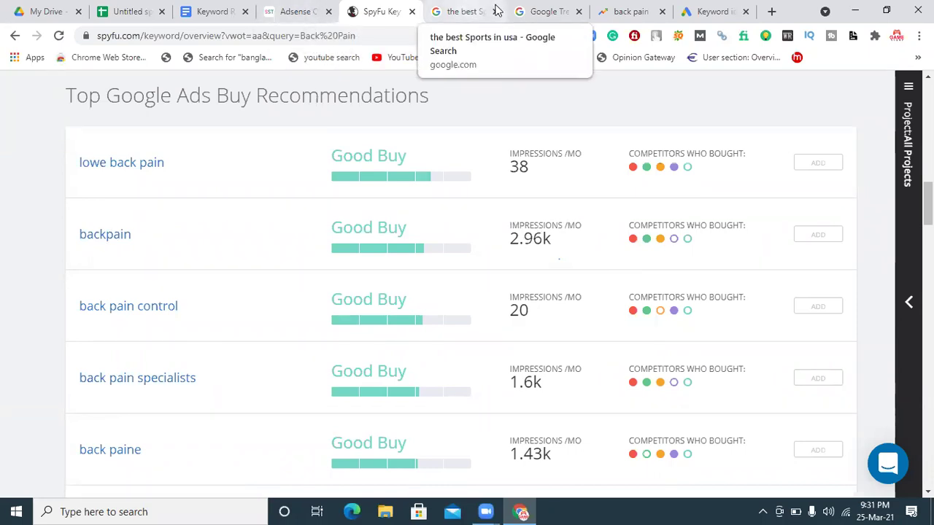
click(286, 7)
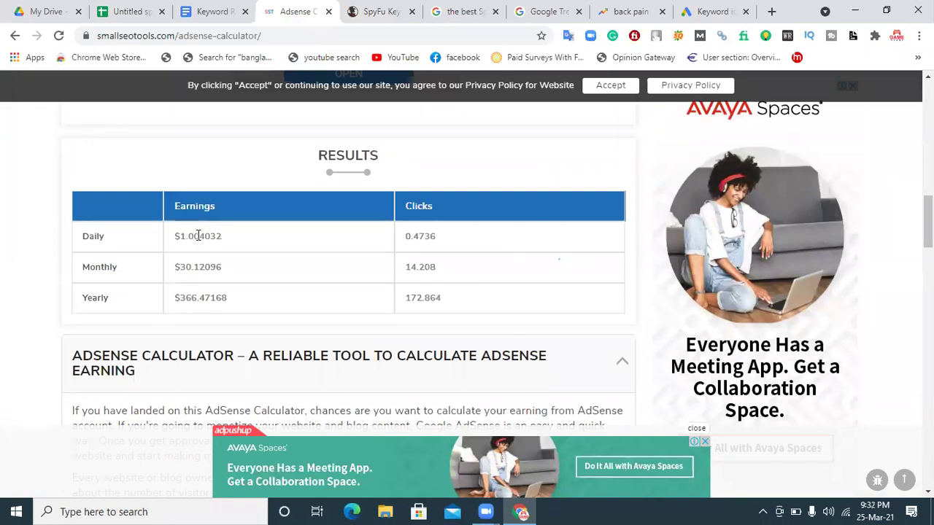
drag(199, 235, 175, 237)
key(ctrl+c)
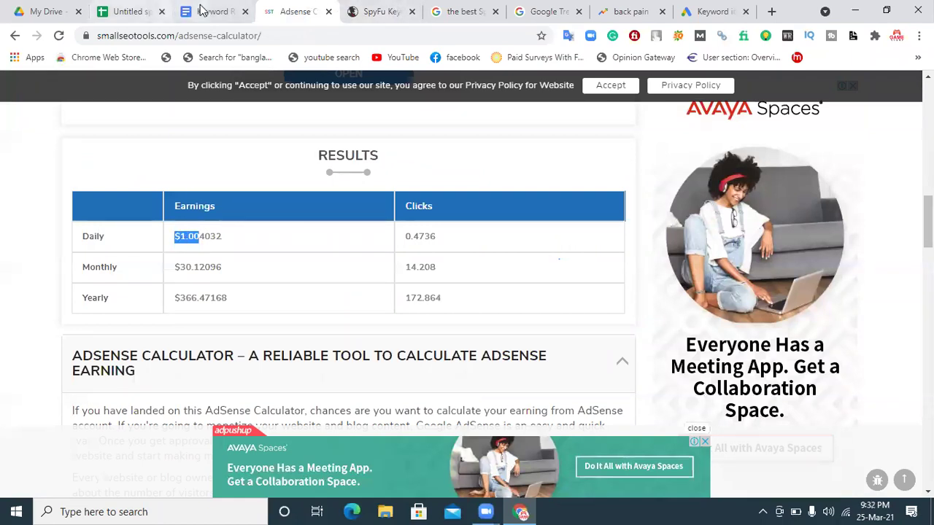
- Enter "$1.00 ( Daily Earning )" in the Estimeted Earning cell K2 of the Back Pain row in the keyword spreadsheet
click(131, 11)
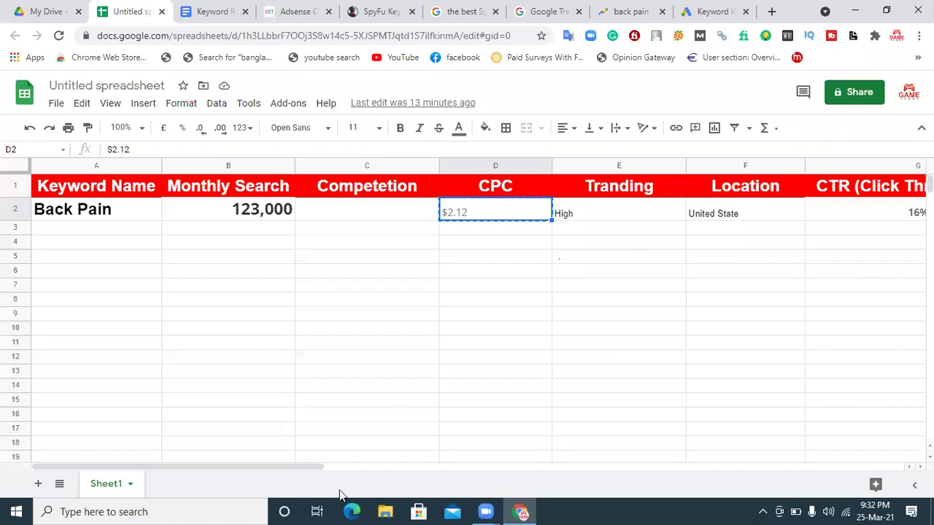
drag(327, 467, 721, 421)
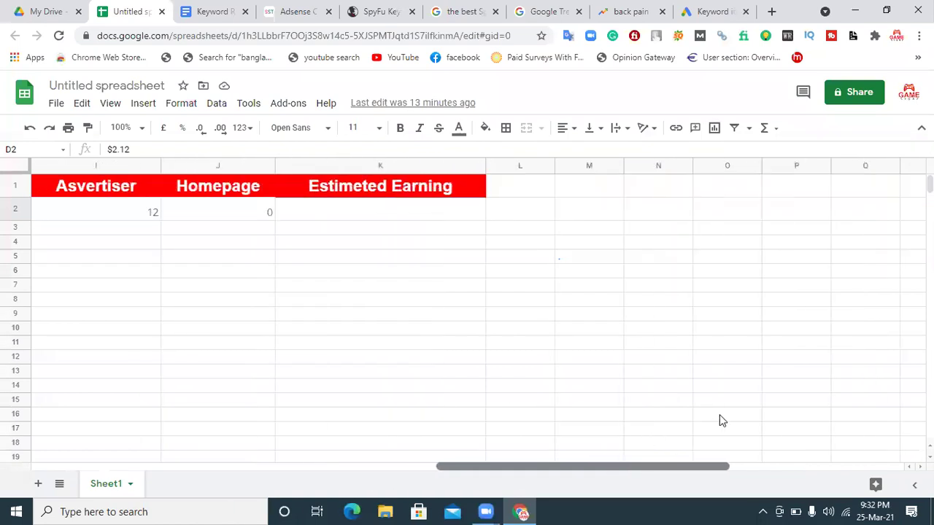
click(318, 212)
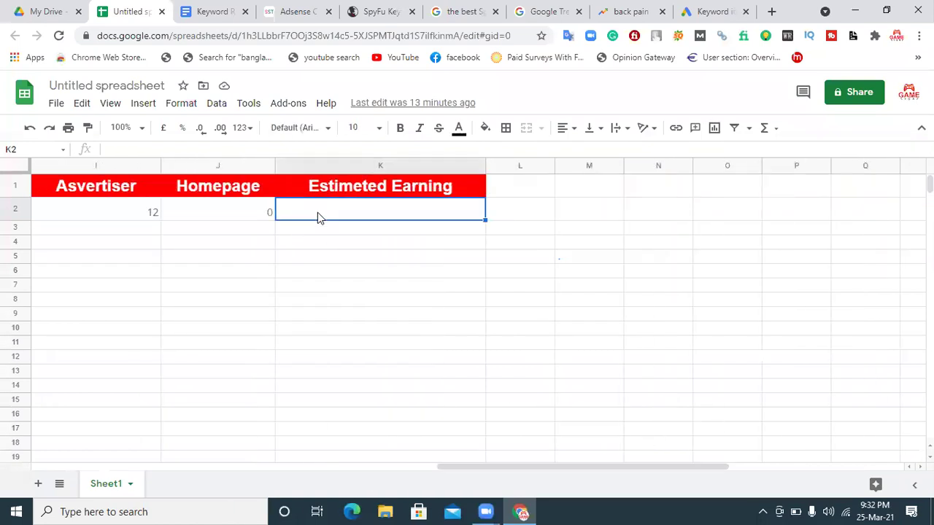
key(ctrl+v)
double_click(321, 210)
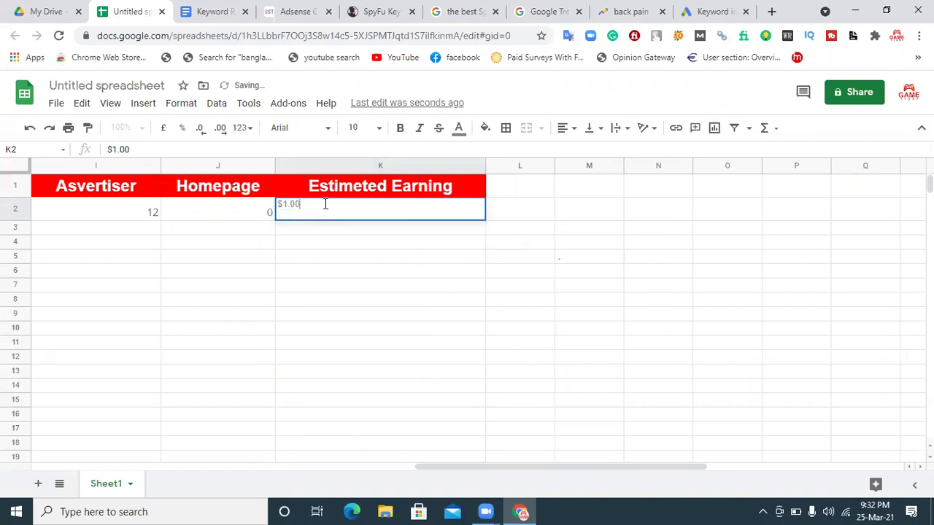
text(( Daily earning)
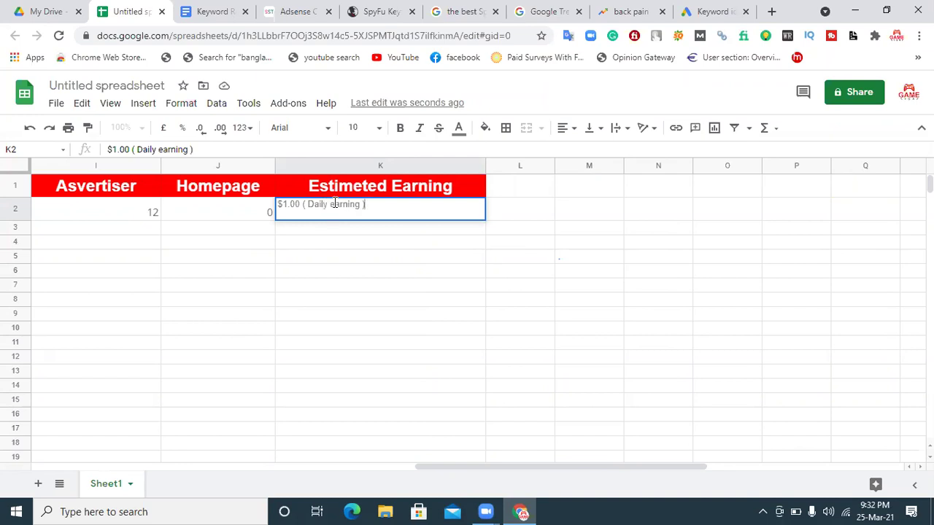
key(BackSpace)
text(E)
key(Return)
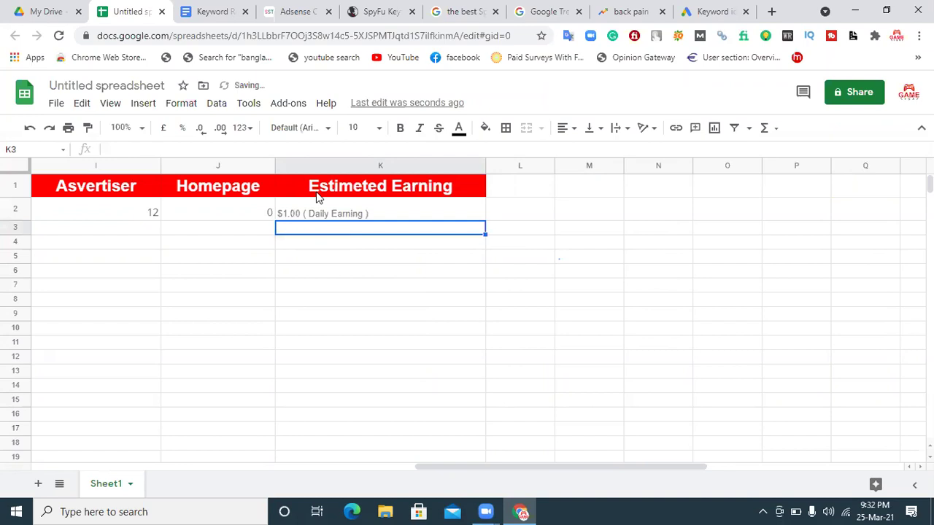
- Compare the AdSense calculator results with the Estimated Earning notes in Keyword Research and SpyFu's monthly impressions for "backpain"
click(292, 9)
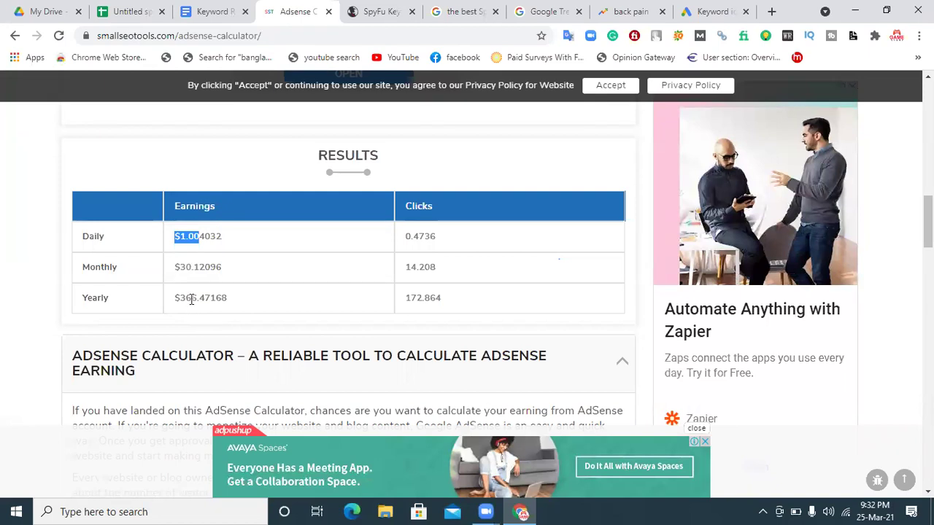
click(195, 16)
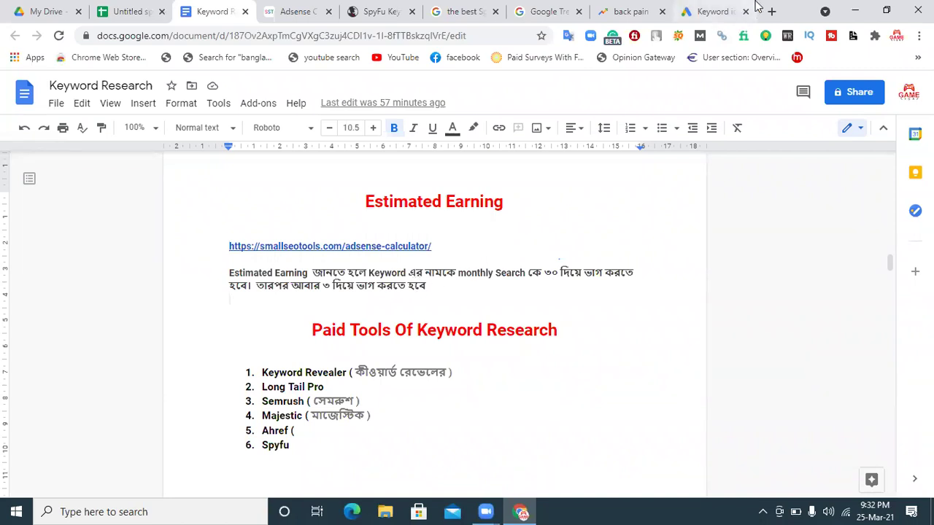
click(385, 11)
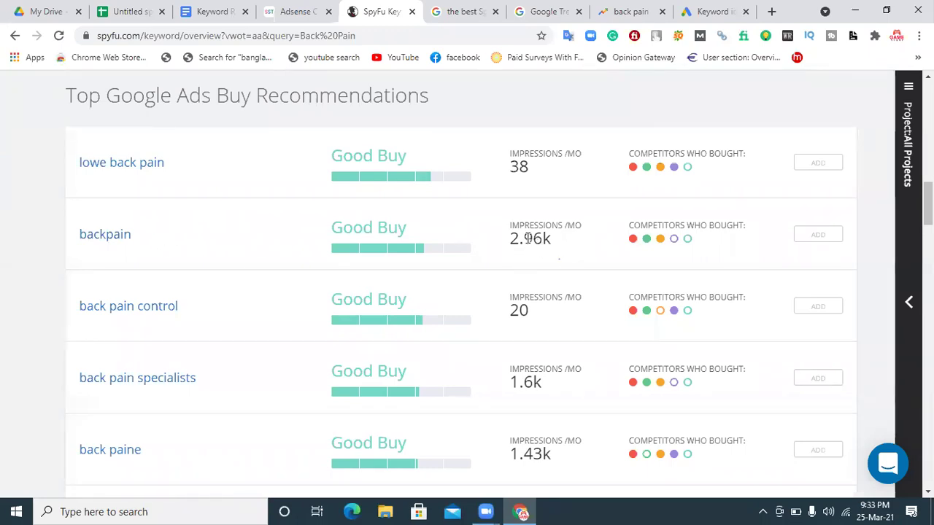
click(209, 8)
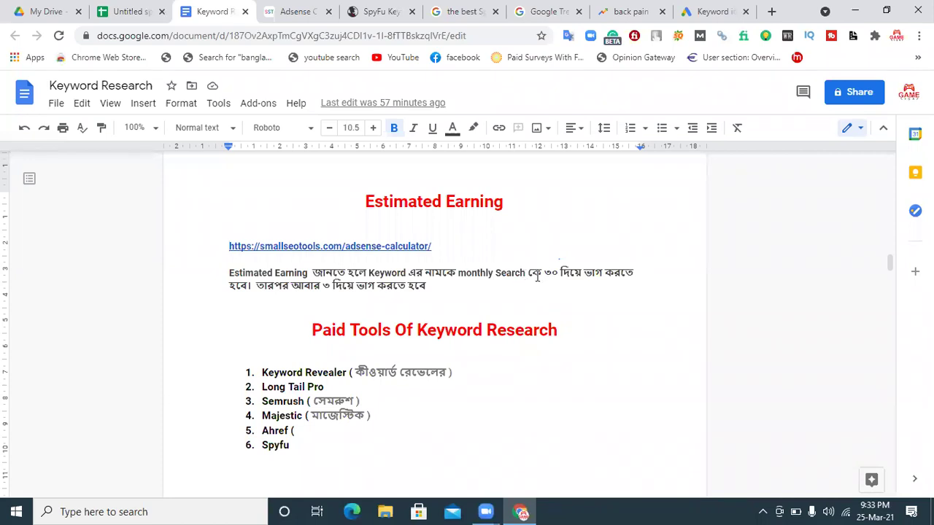
click(292, 10)
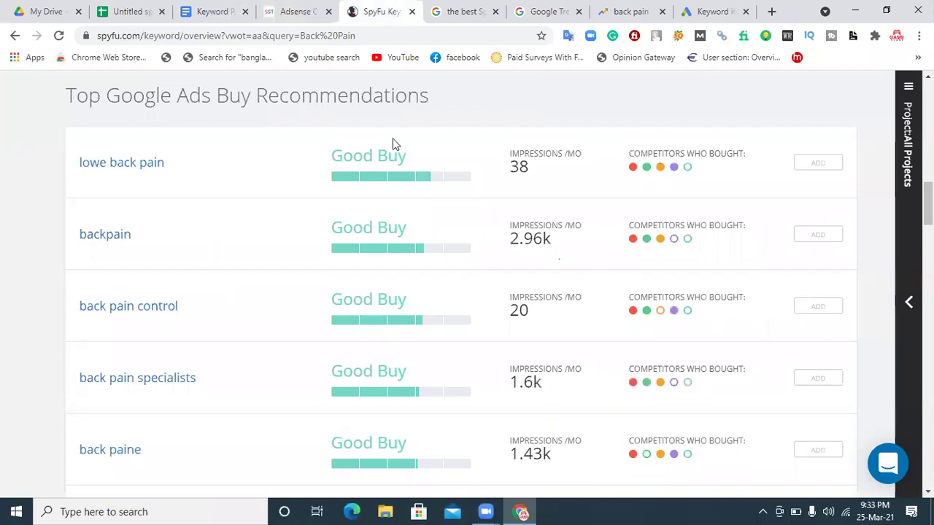
click(376, 10)
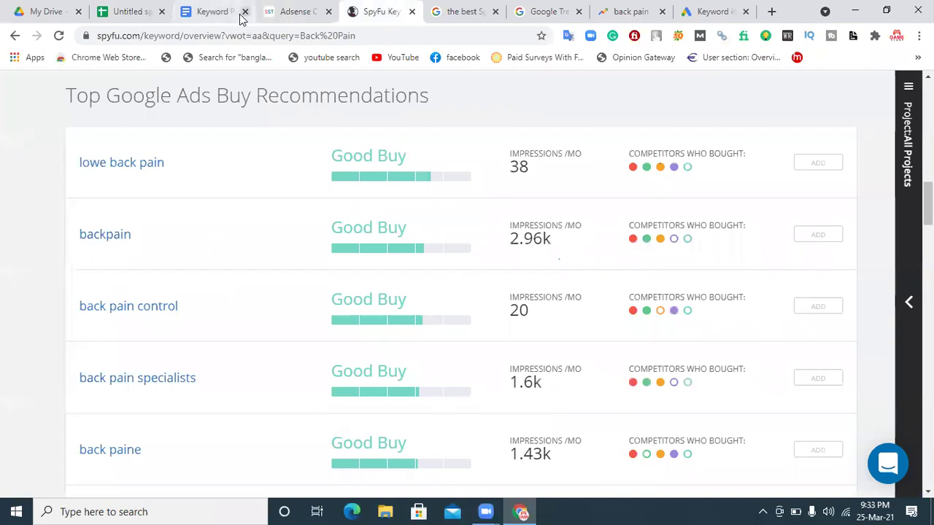
- Review the spreadsheet's Monthly Search figure for Back Pain against SpyFu's impressions and the Estimated Earning formula in Keyword Research
click(130, 15)
drag(437, 465, 174, 447)
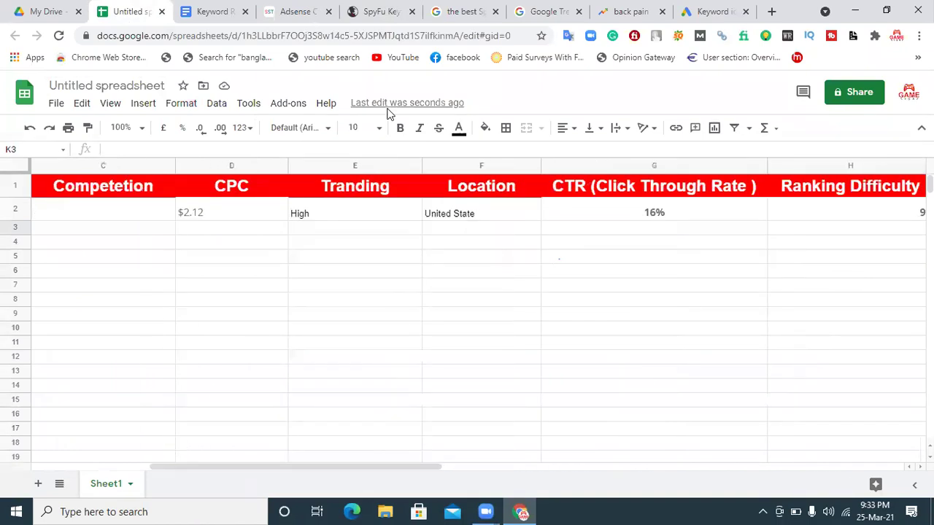
click(374, 11)
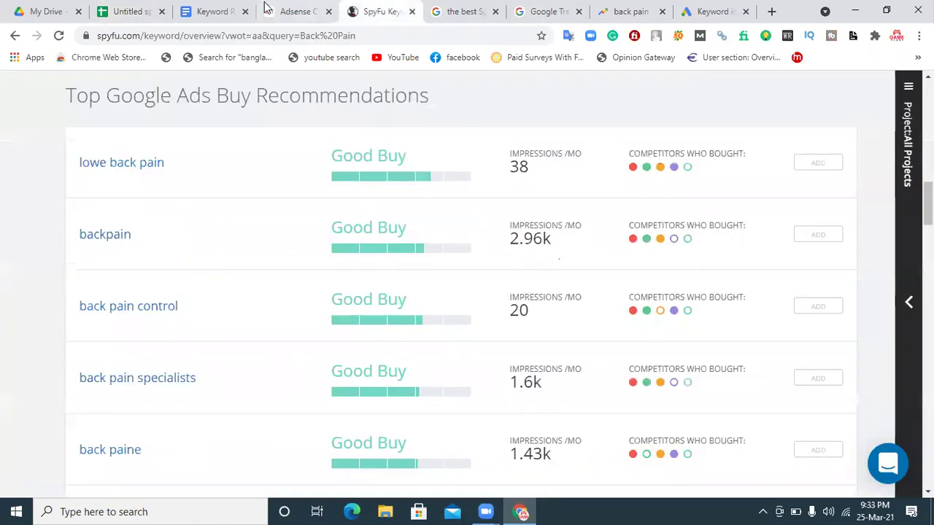
click(216, 11)
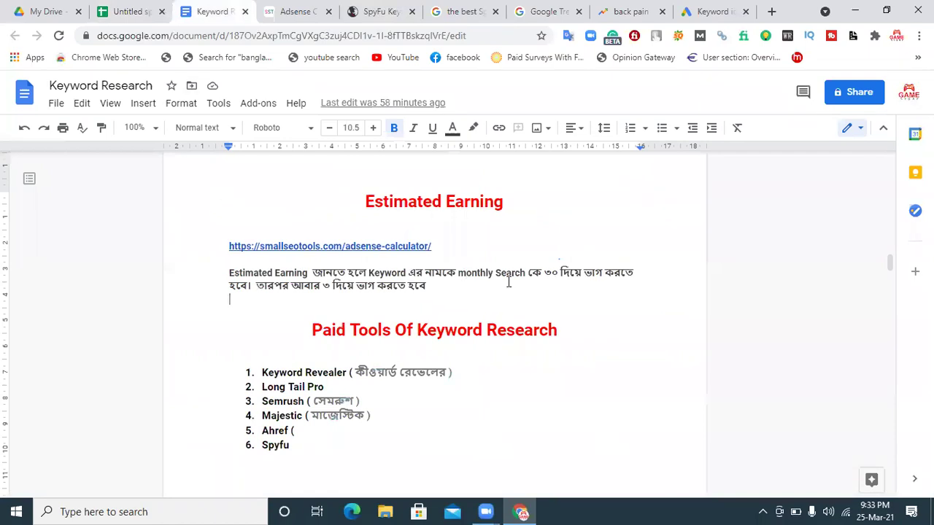
click(146, 12)
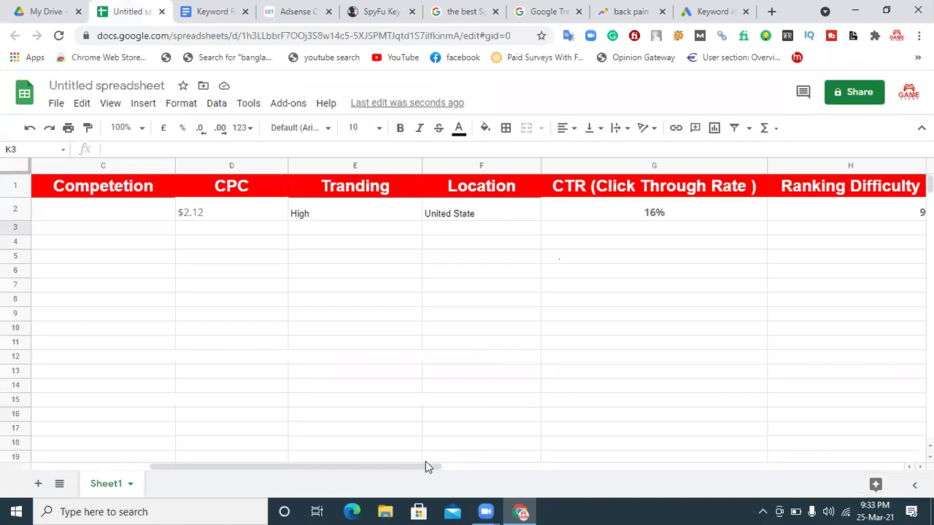
drag(417, 466, 326, 467)
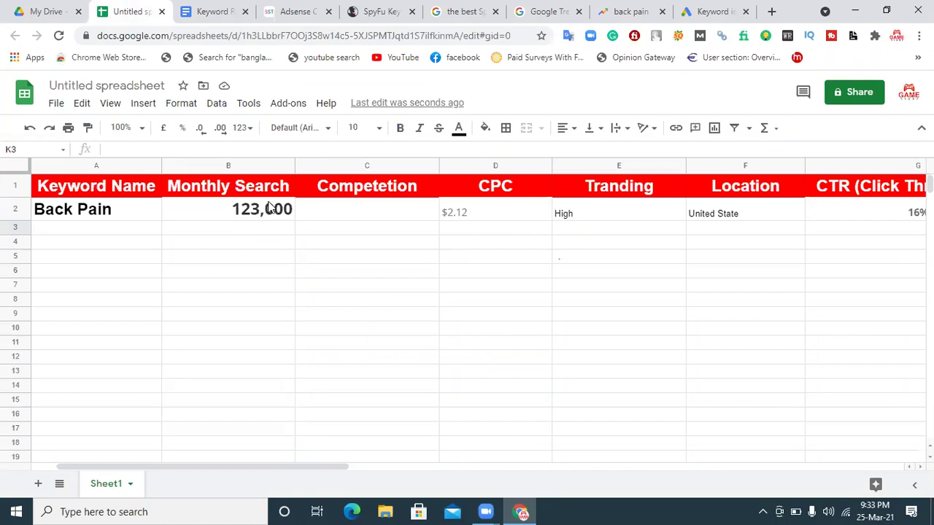
click(372, 11)
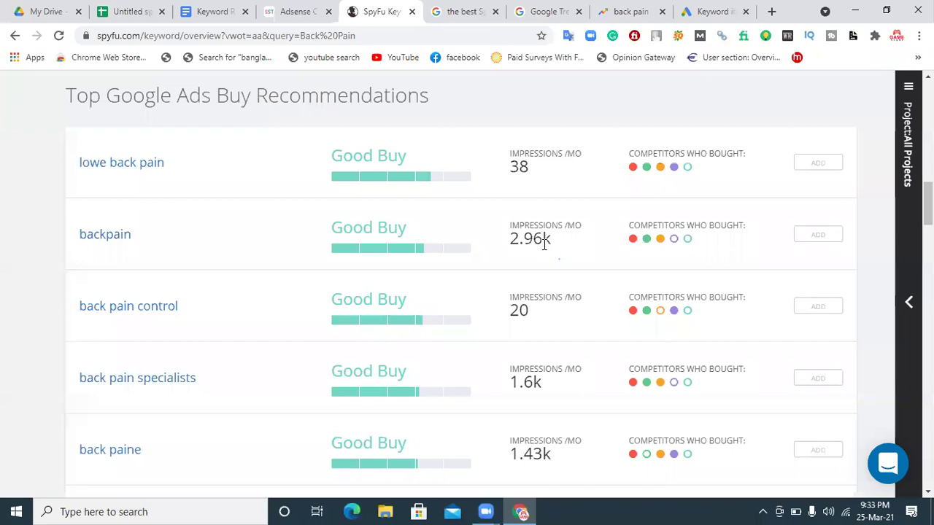
click(218, 11)
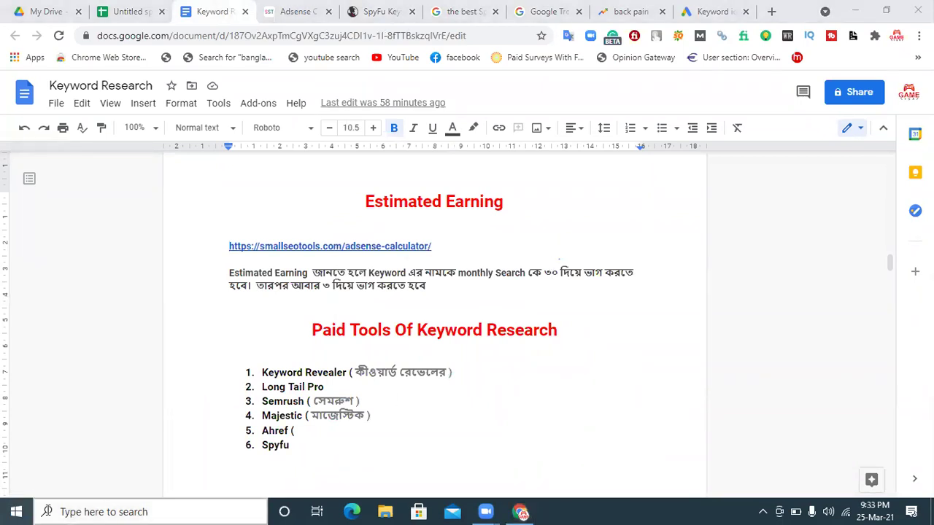
- Find and open the Windows Calculator app, and return to the Keyword Research document
click(73, 512)
text(cal)
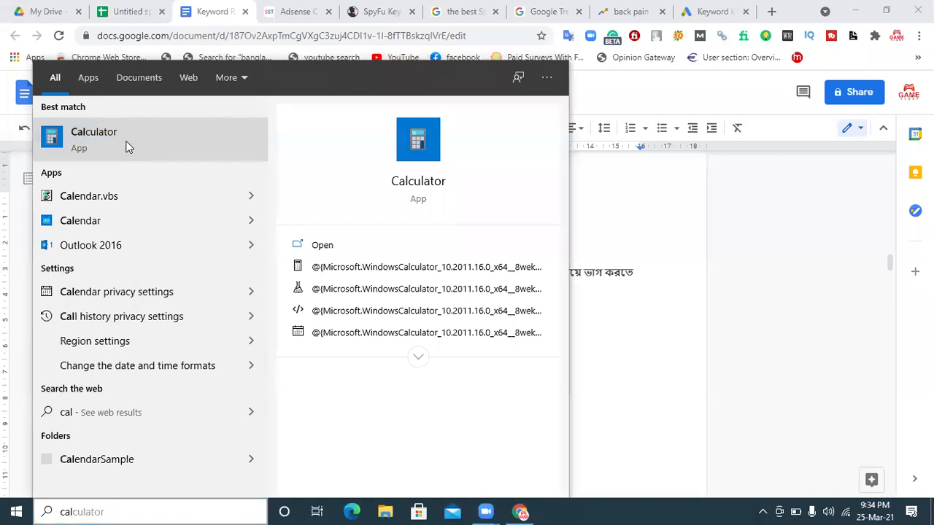
click(123, 146)
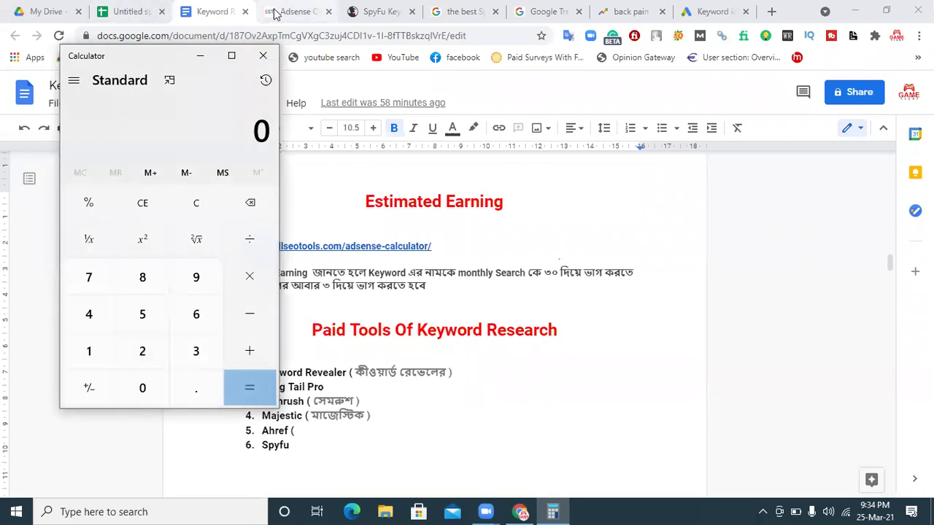
click(480, 401)
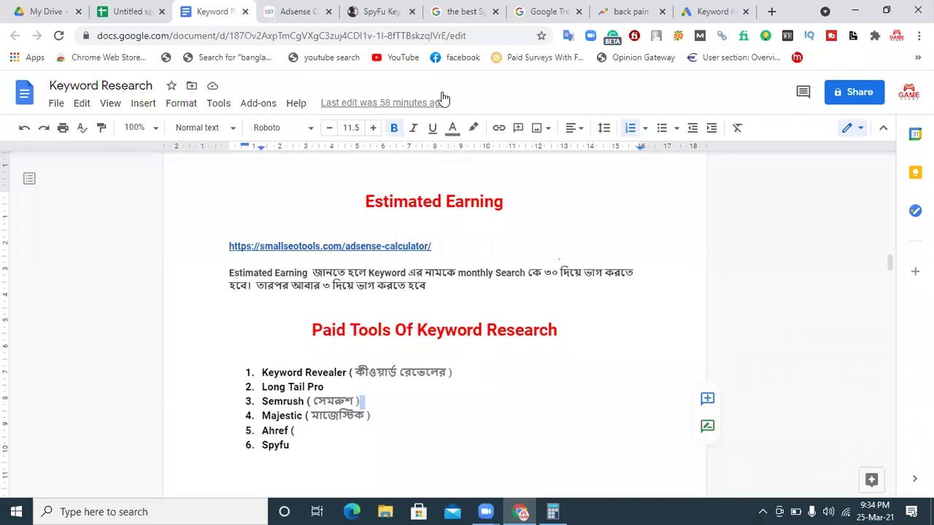
- Enter the "backpain" impressions figure 2.96 from SpyFu in Calculator and start a division
click(390, 11)
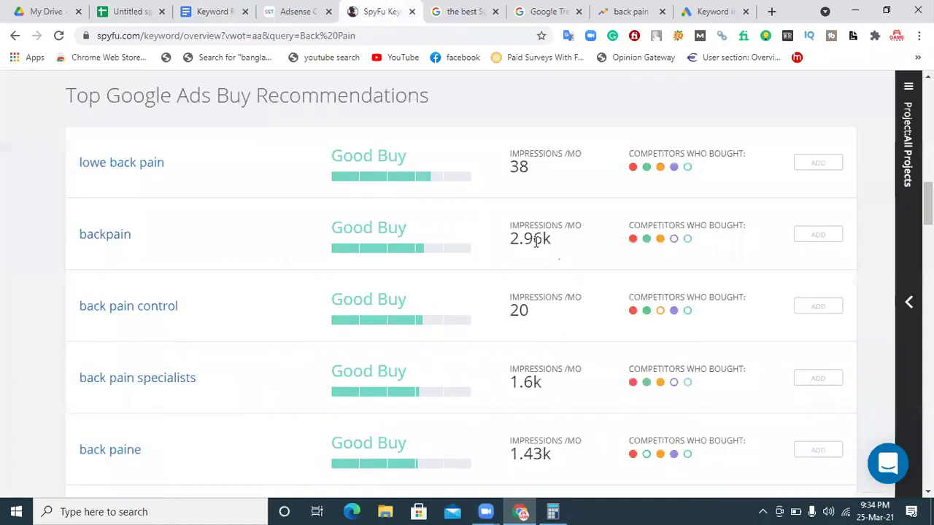
drag(545, 235, 510, 240)
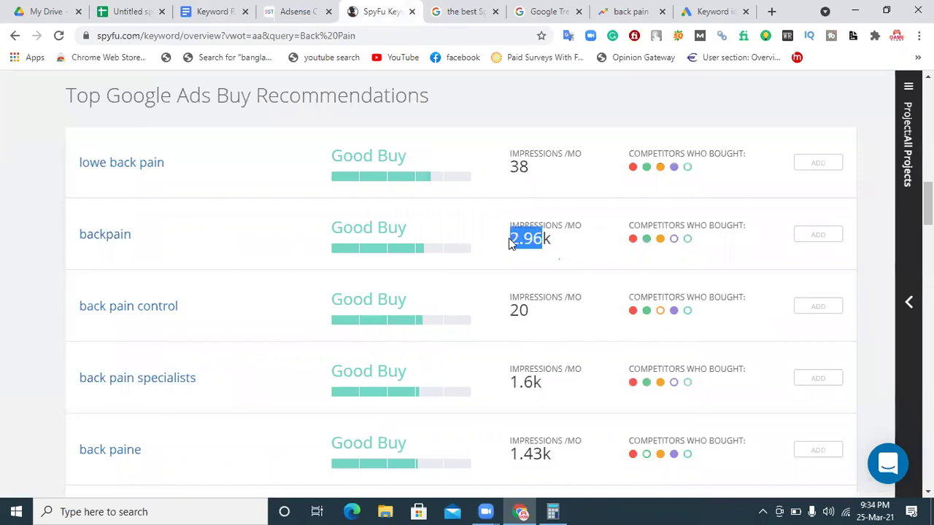
click(552, 511)
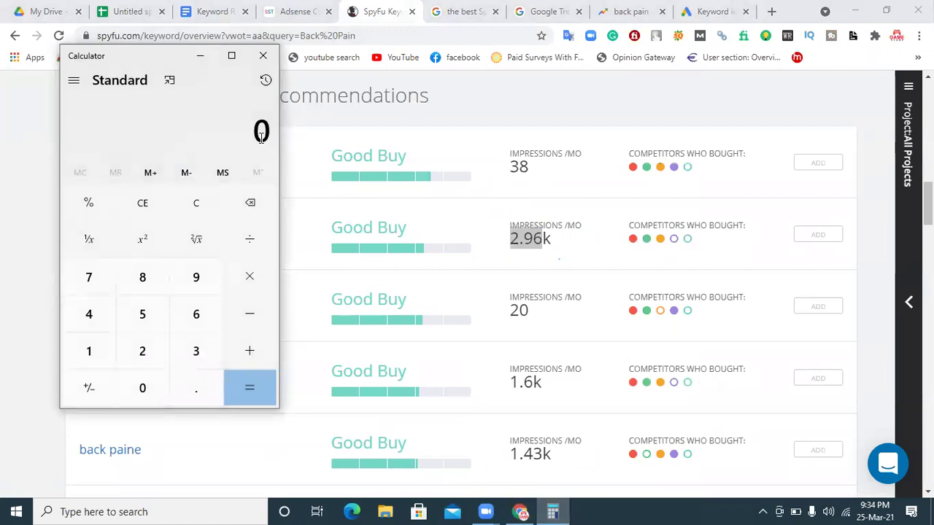
click(130, 348)
click(196, 388)
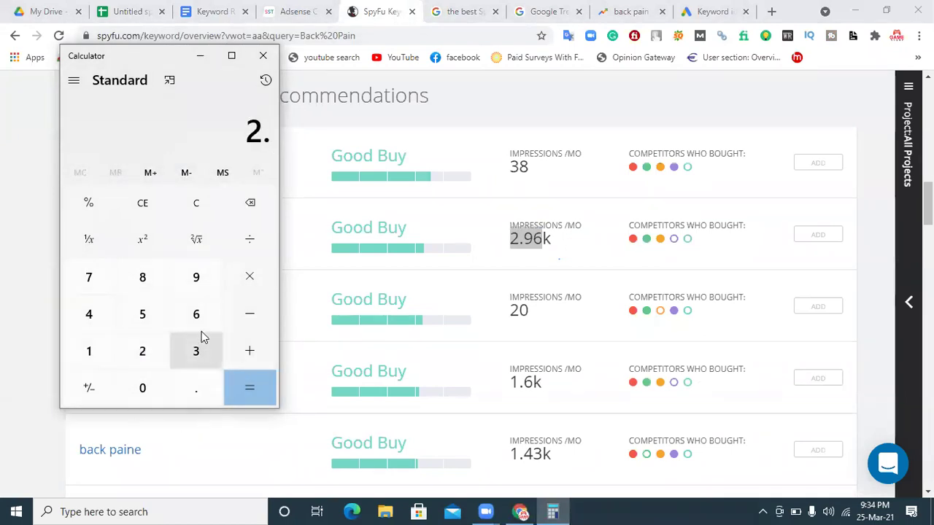
click(201, 280)
click(197, 317)
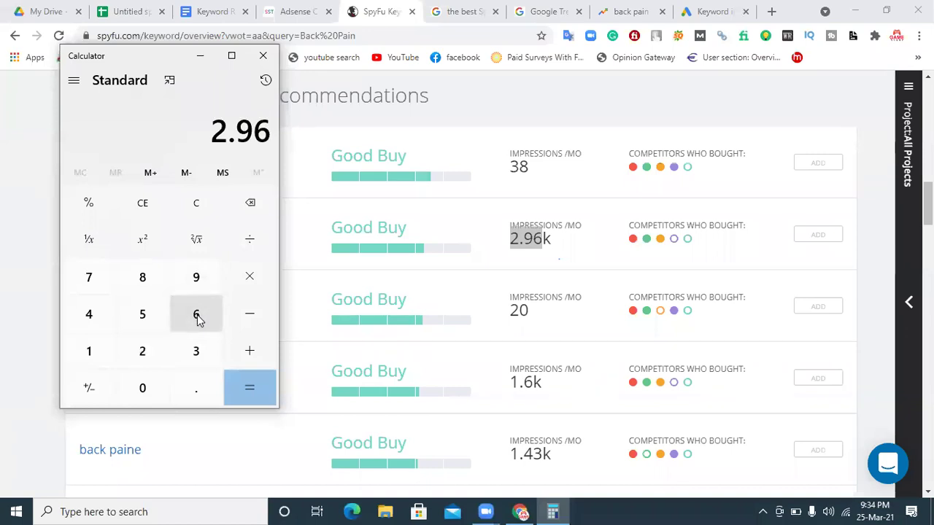
click(249, 251)
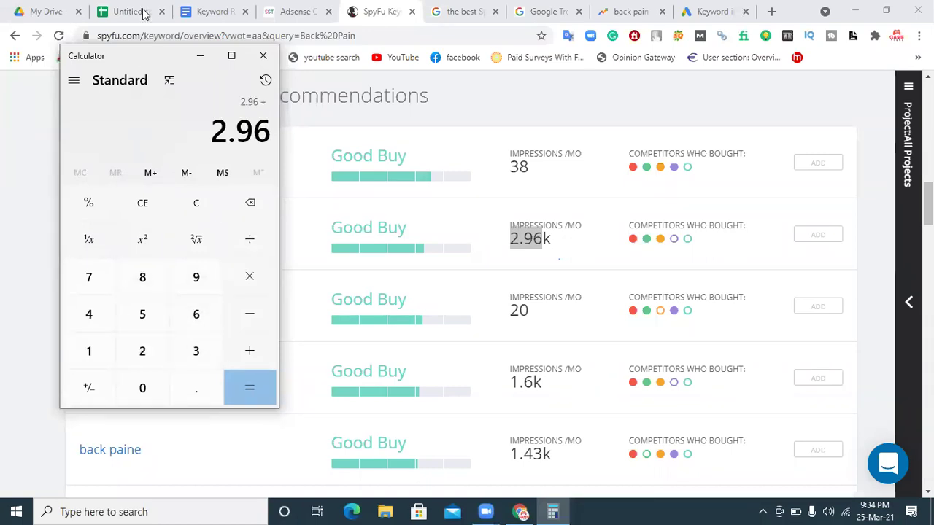
- Divide the entered 2.96 by the spreadsheet's Monthly Search figure for Back Pain, 123,000, in Calculator
click(201, 10)
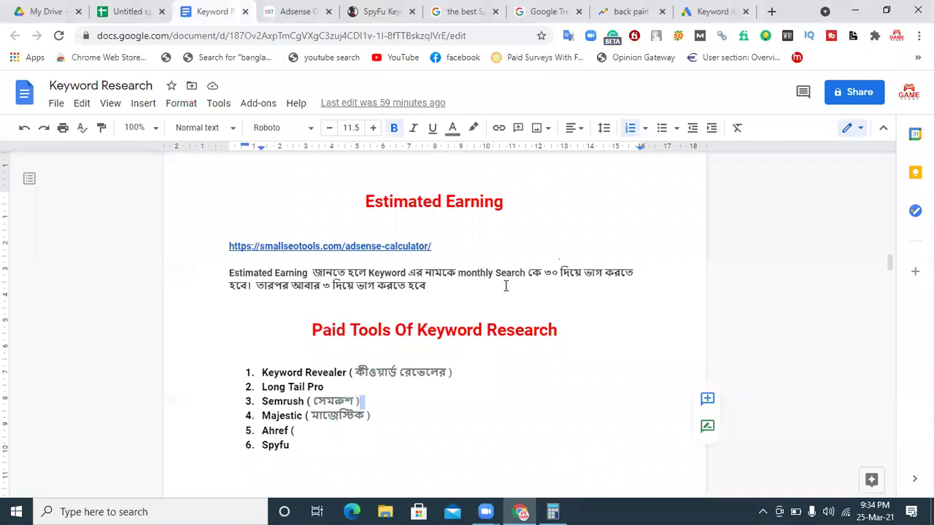
click(133, 10)
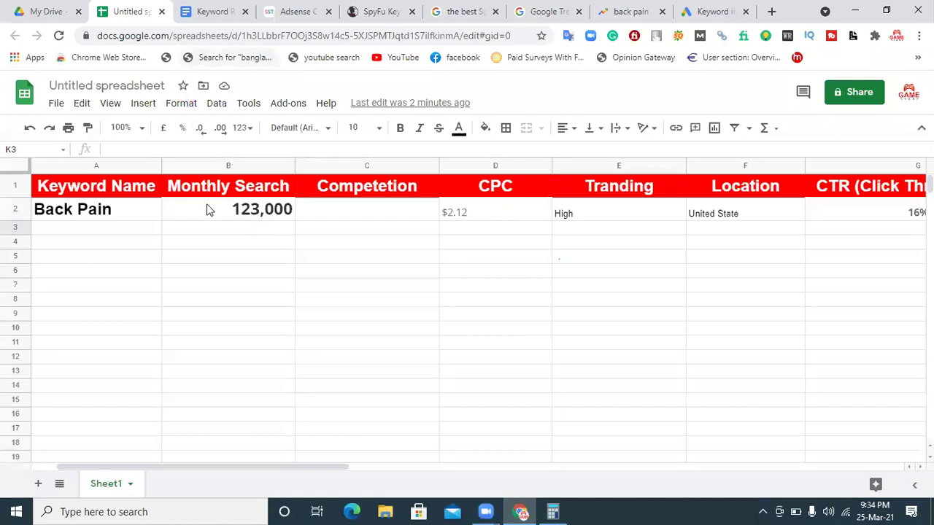
click(552, 512)
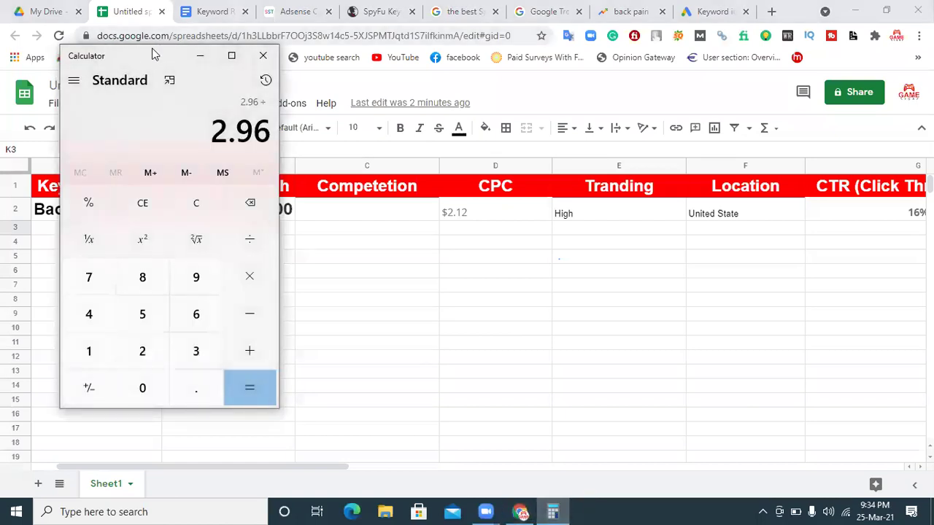
drag(154, 56, 503, 113)
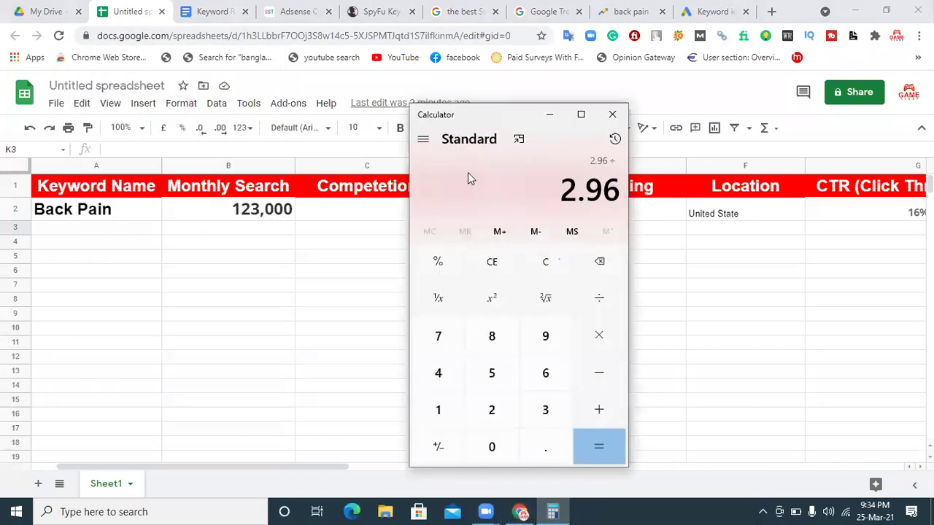
click(440, 423)
click(498, 418)
click(541, 416)
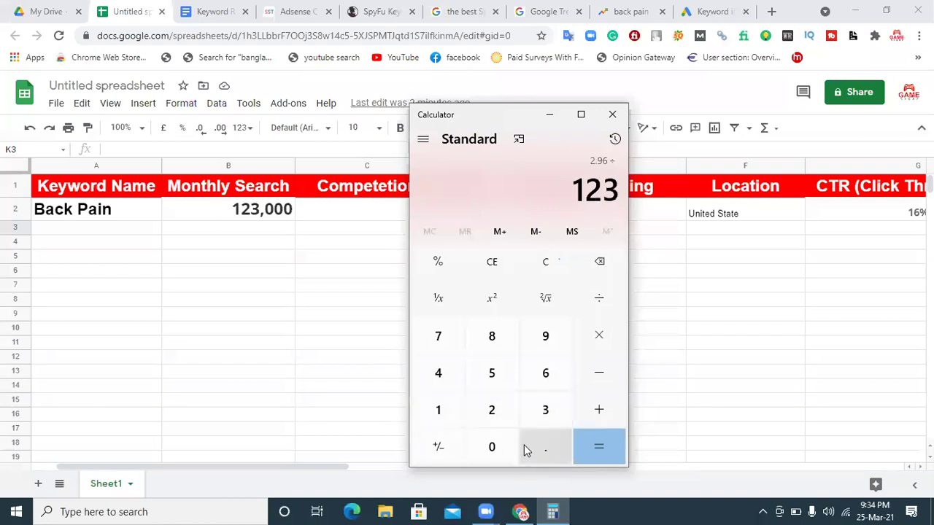
click(485, 444)
click(486, 446)
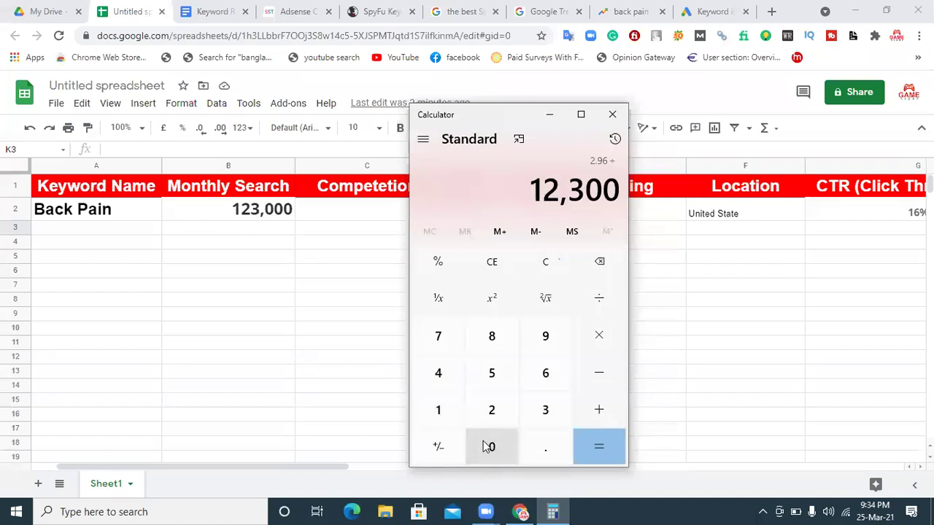
click(487, 447)
click(604, 450)
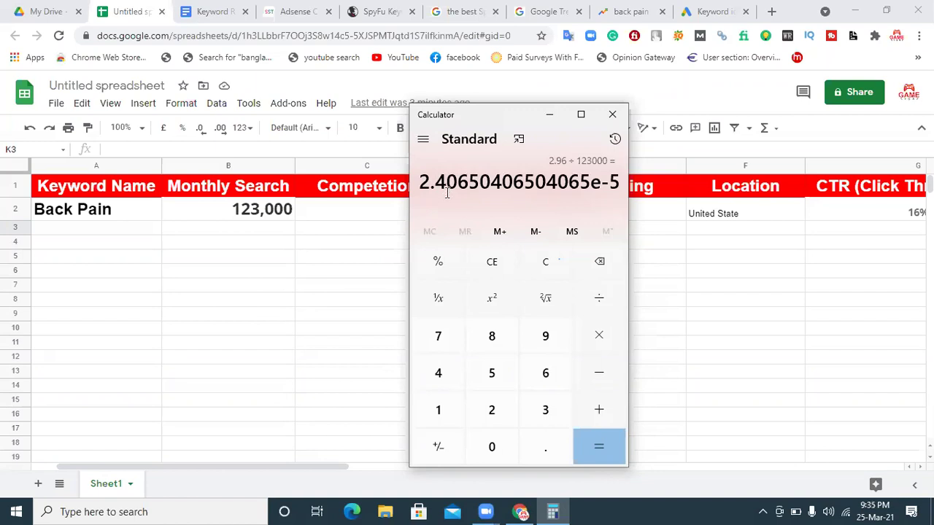
- Recheck the Estimated Earning formula in Keyword Research and clear the calculation in Calculator
click(209, 10)
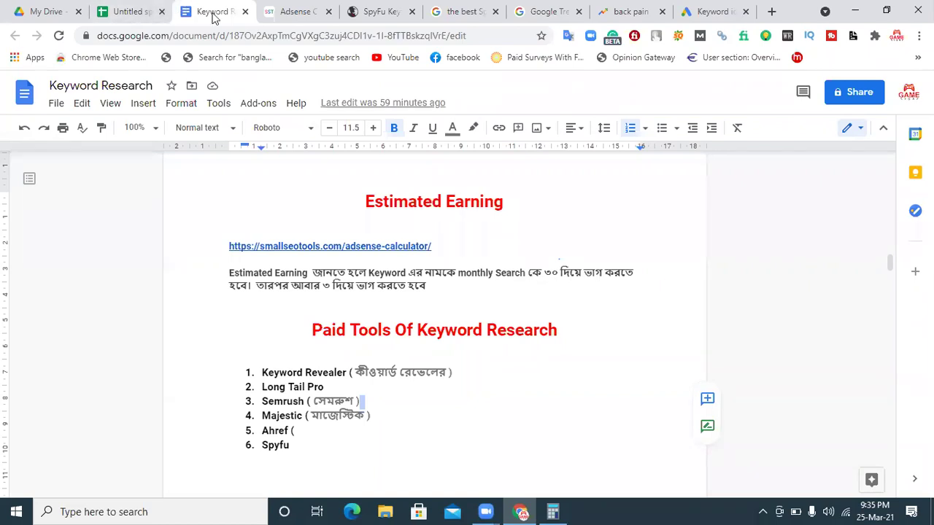
click(128, 11)
click(221, 7)
click(552, 512)
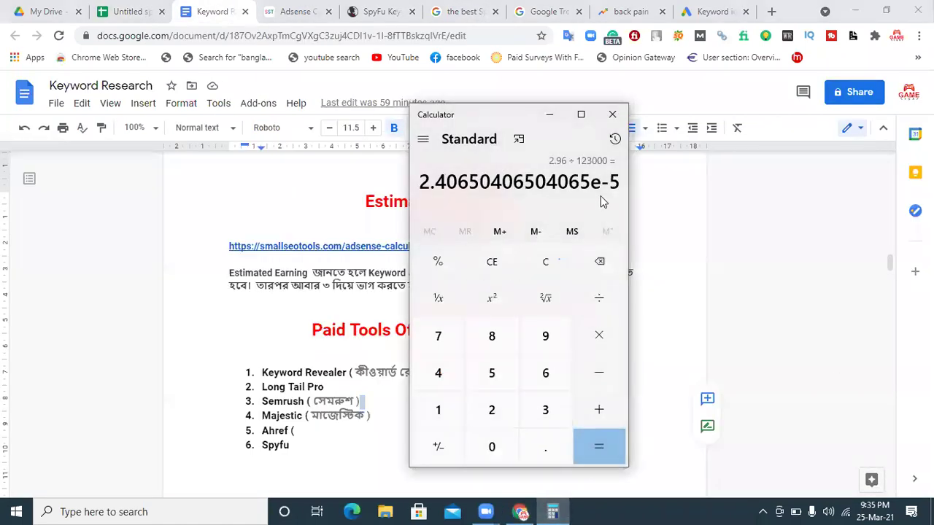
click(540, 262)
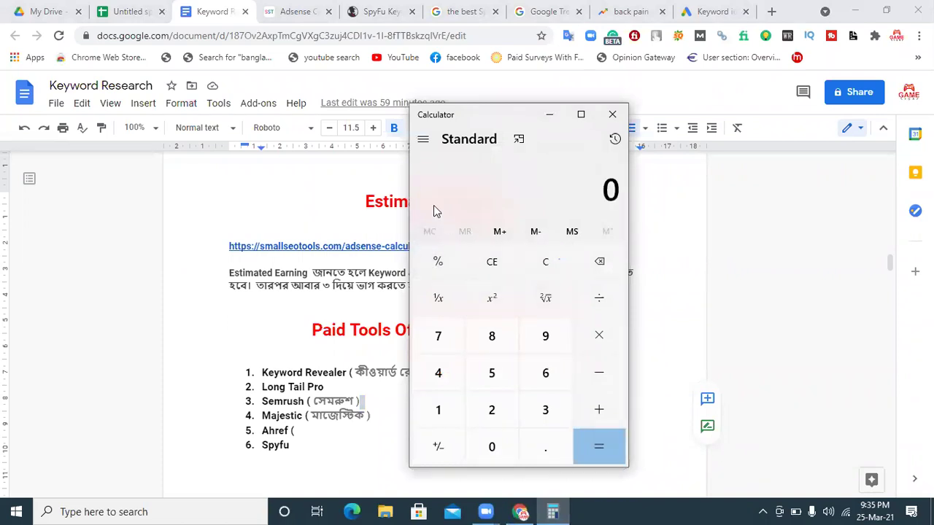
- Enter Back Pain's Monthly Search figure of 123,000 from the spreadsheet in Calculator and start a division
click(124, 12)
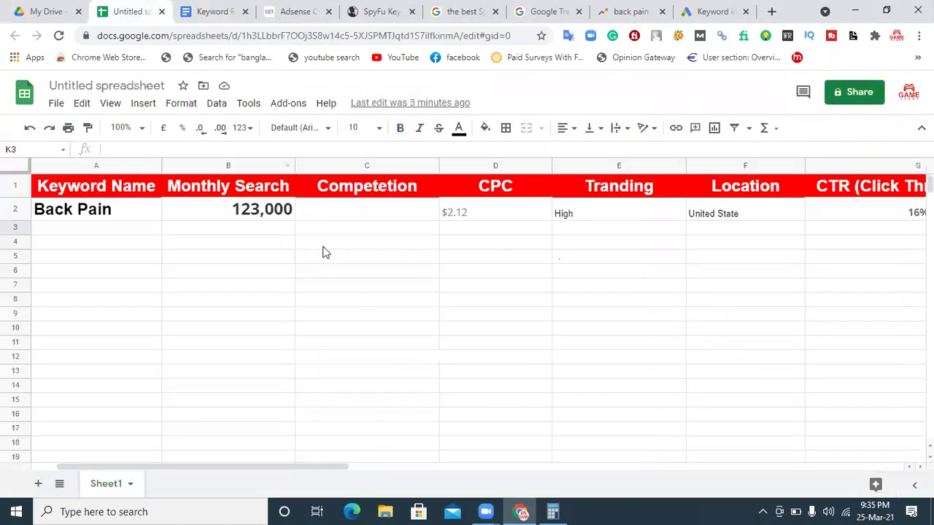
click(553, 511)
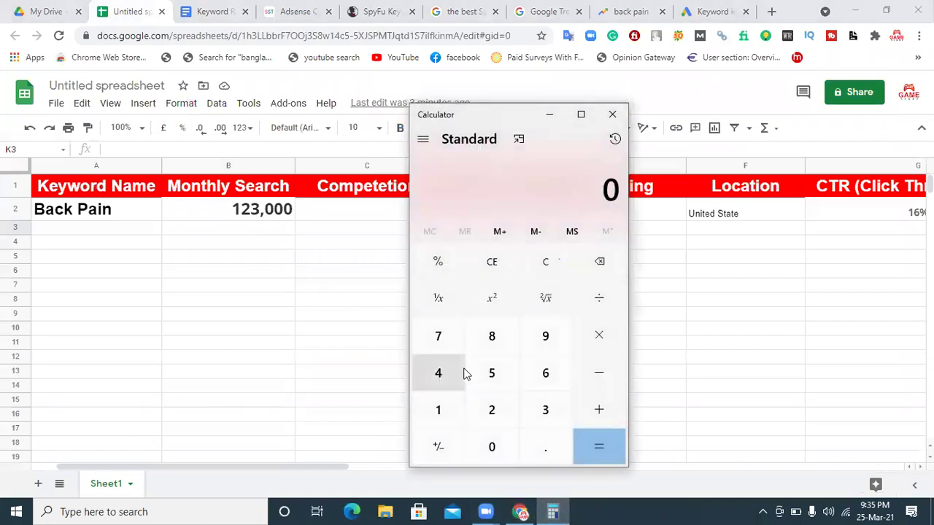
click(442, 415)
click(492, 410)
click(546, 412)
double_click(499, 444)
click(499, 443)
click(598, 298)
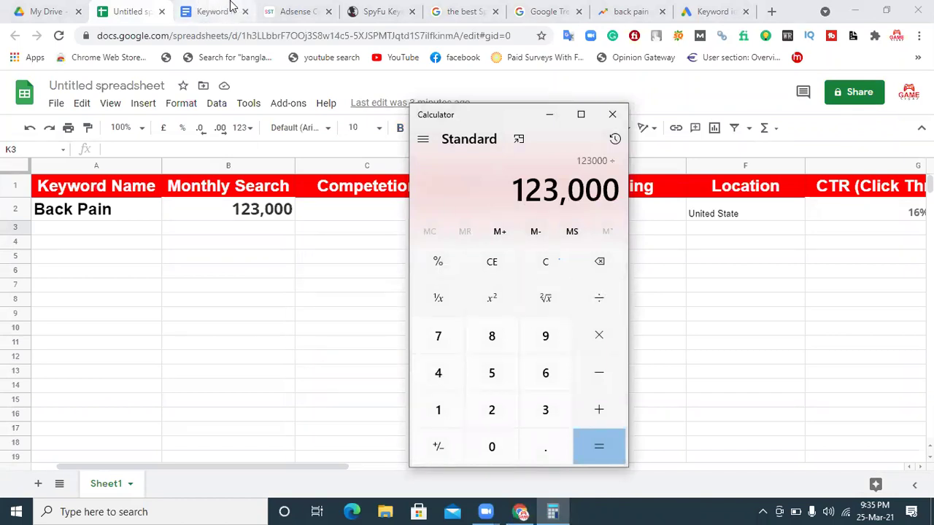
- Following the Estimated Earning formula in Keyword Research, divide the monthly search figure by 30 and the result by 3
click(206, 12)
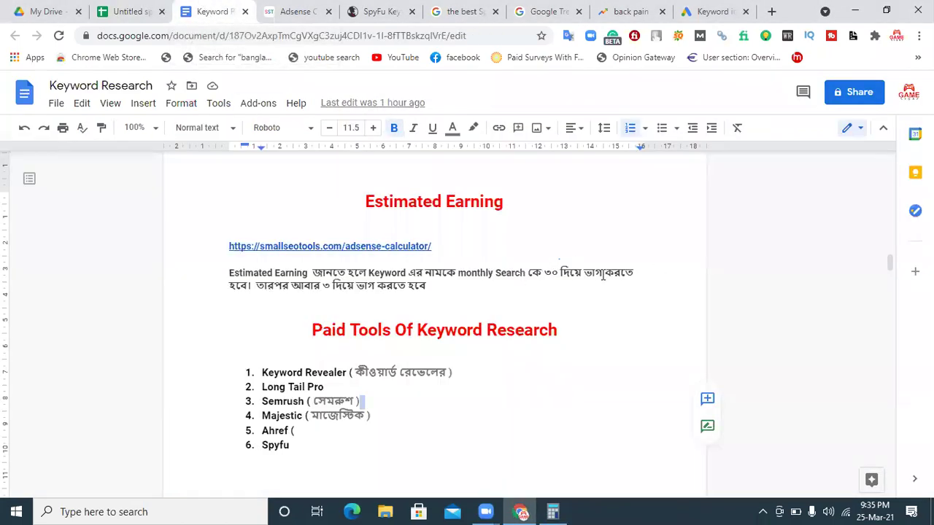
click(553, 511)
click(545, 409)
click(507, 446)
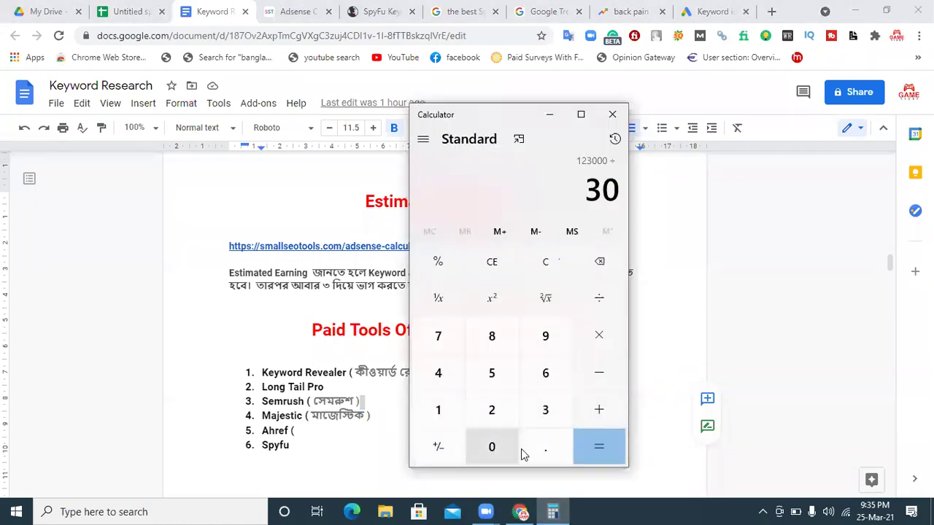
click(604, 446)
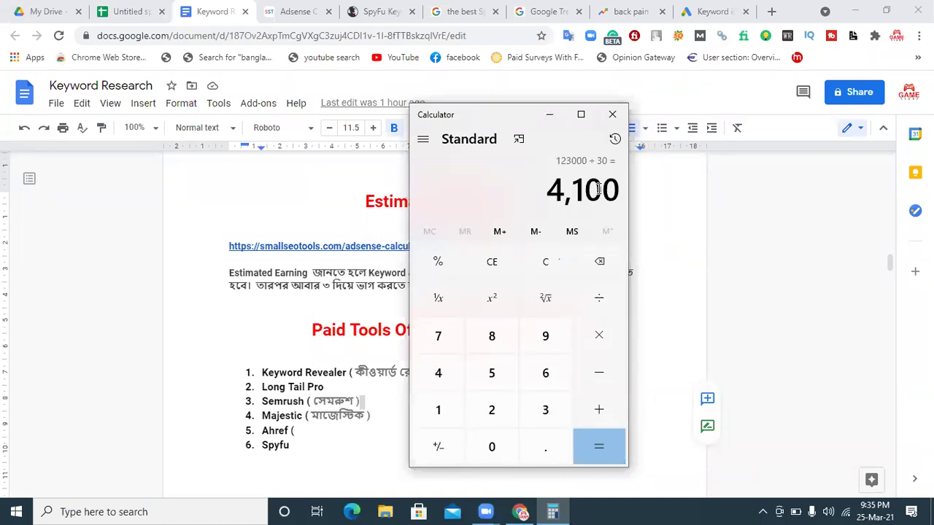
click(198, 313)
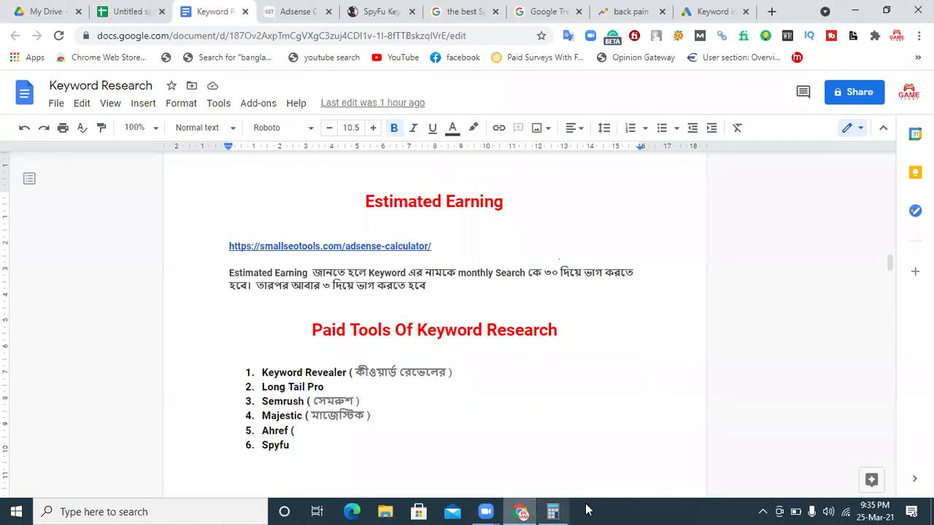
click(552, 511)
click(598, 298)
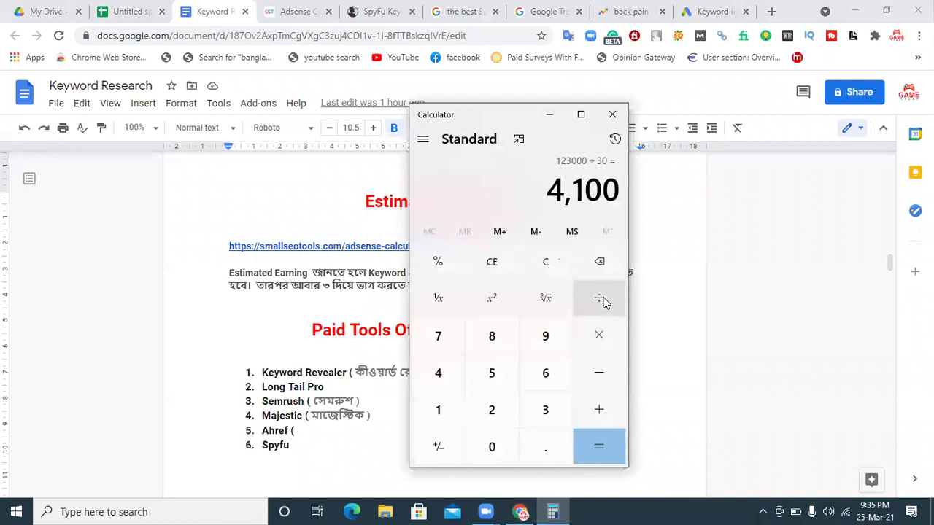
click(549, 411)
click(602, 459)
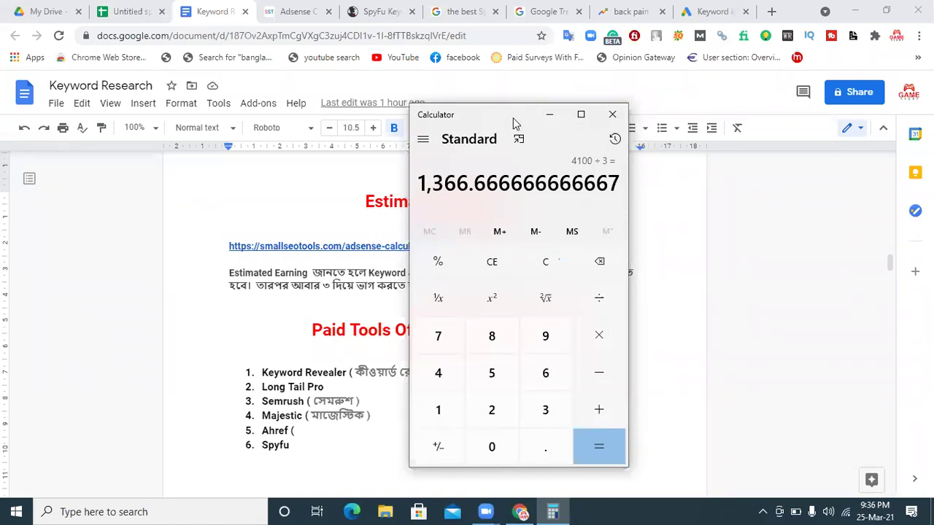
- Clear the Calculator result and move its window off the Estimated Earning notes
drag(513, 118, 718, 109)
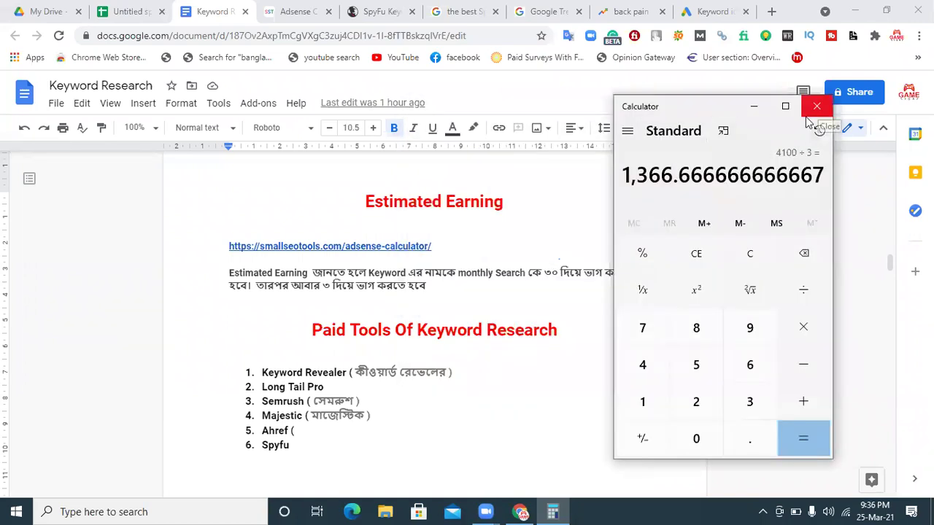
click(745, 262)
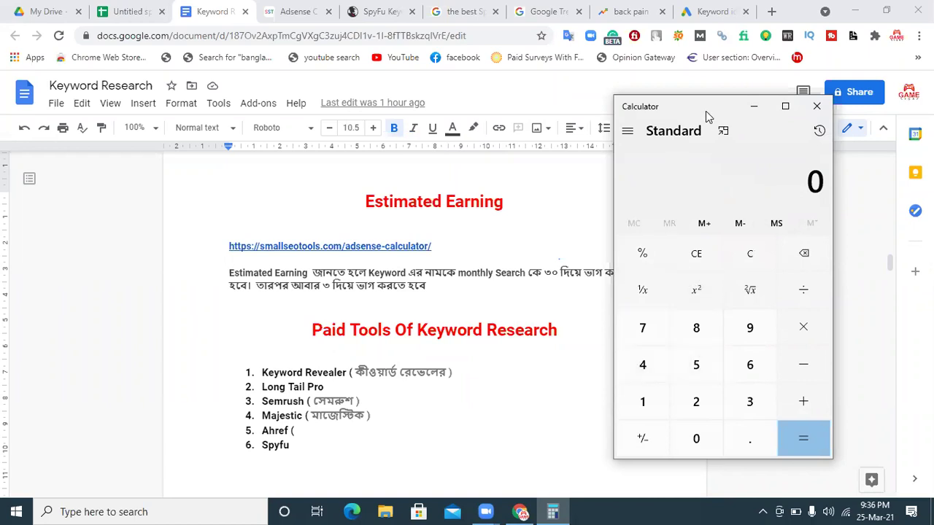
drag(704, 106, 717, 76)
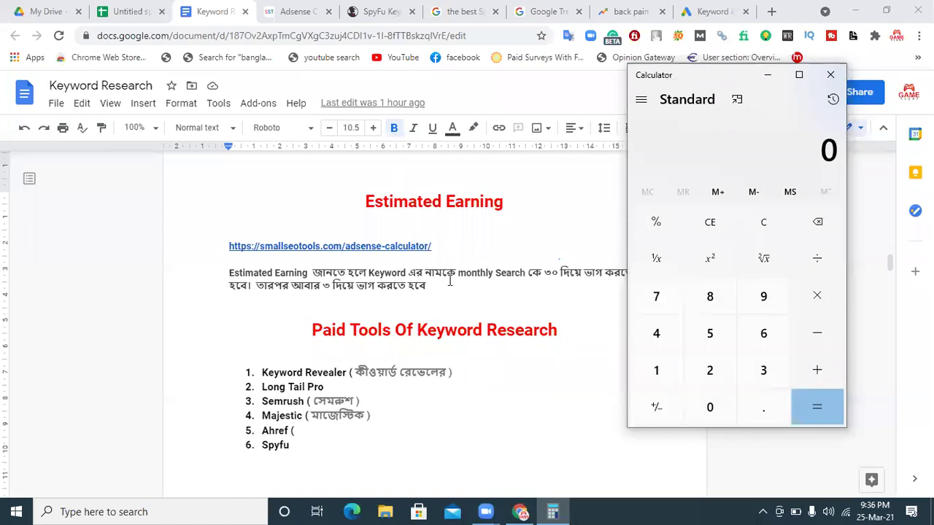
- Enter SpyFu's "backpain" impressions figure 2.96 in Calculator and start an addition
click(134, 9)
click(295, 9)
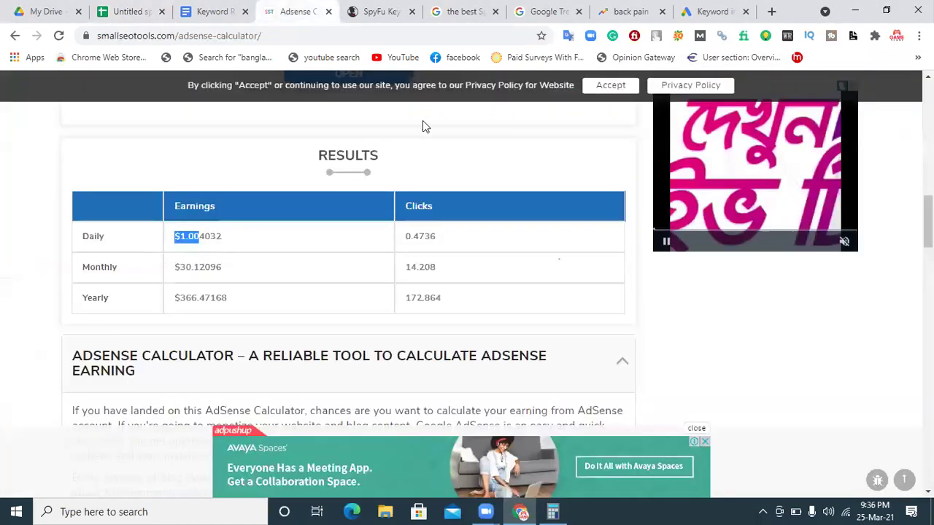
click(379, 9)
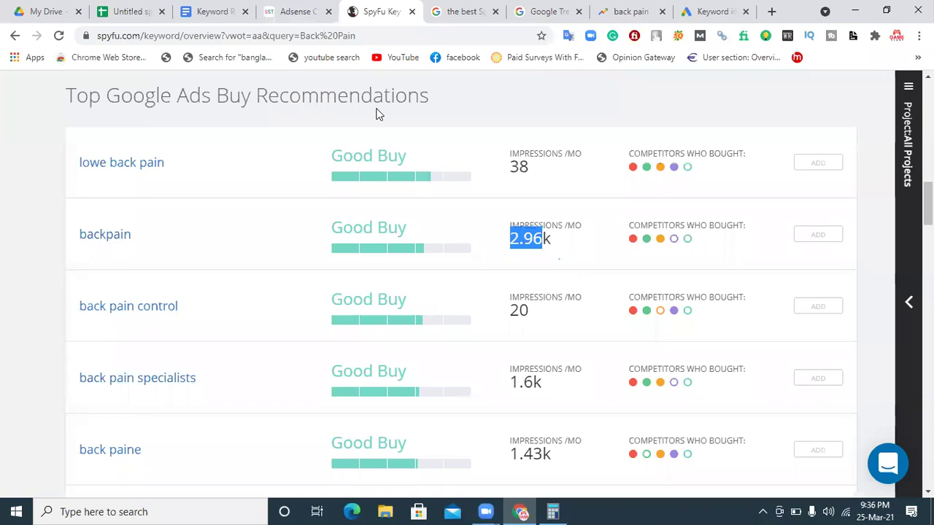
click(552, 511)
click(710, 370)
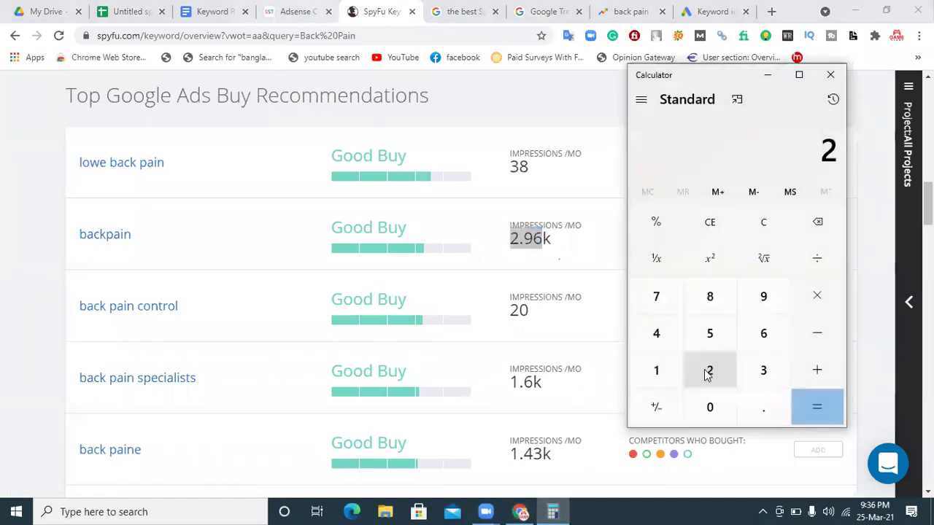
click(763, 408)
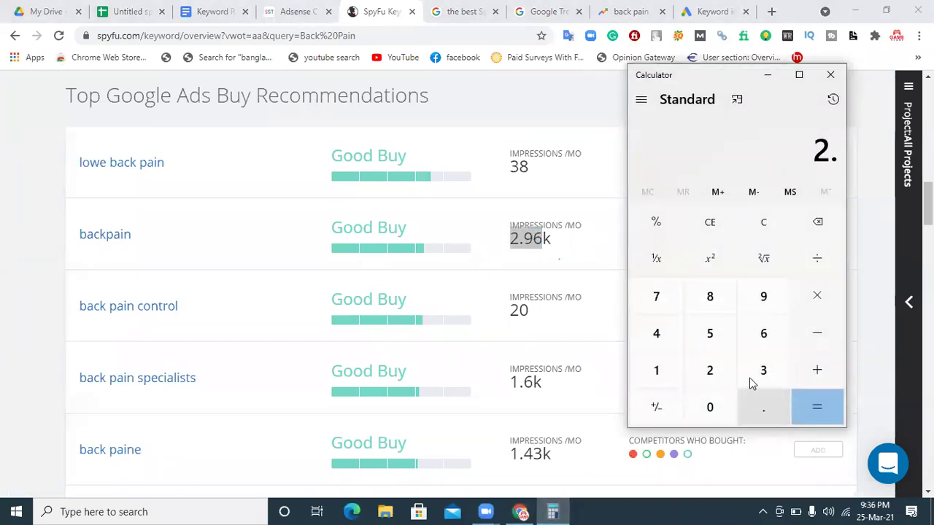
click(772, 300)
click(771, 340)
click(815, 374)
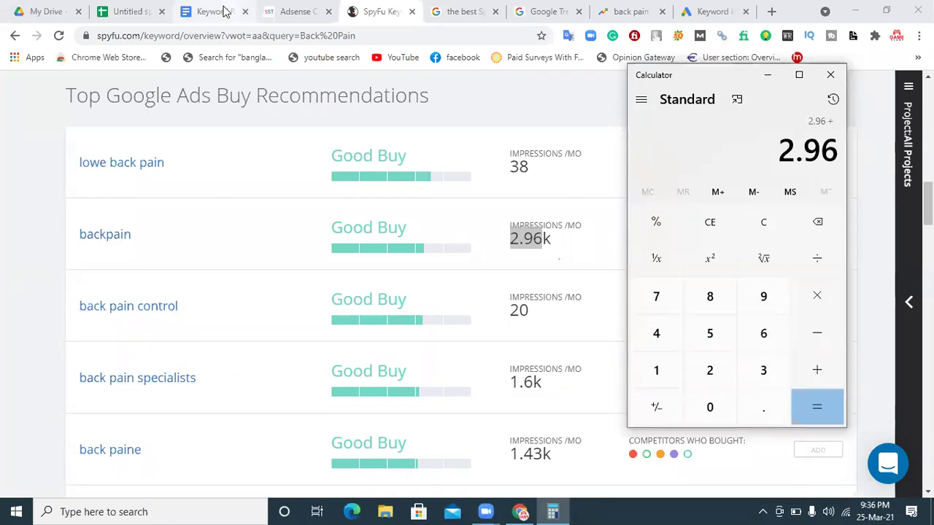
- Add the spreadsheet's Monthly Search figure of 123,000 for Back Pain to the 2.96 in Calculator
click(152, 11)
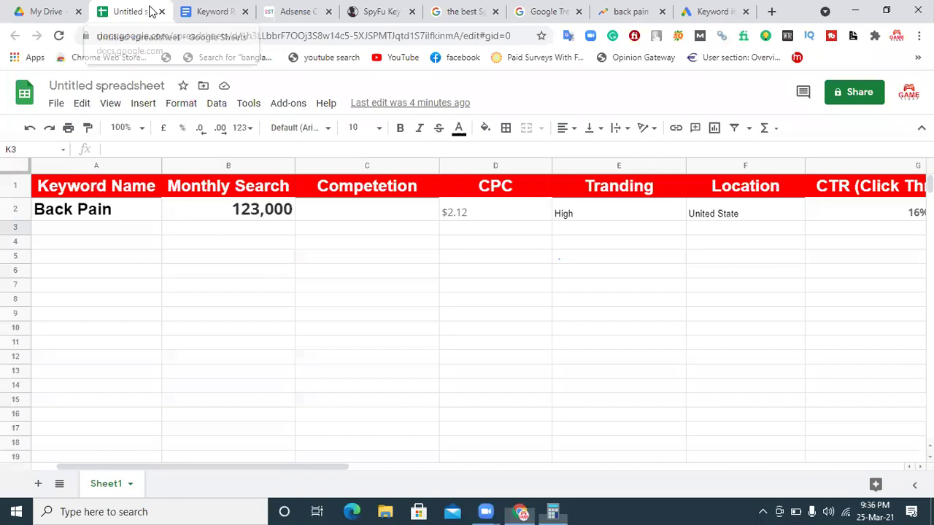
click(556, 510)
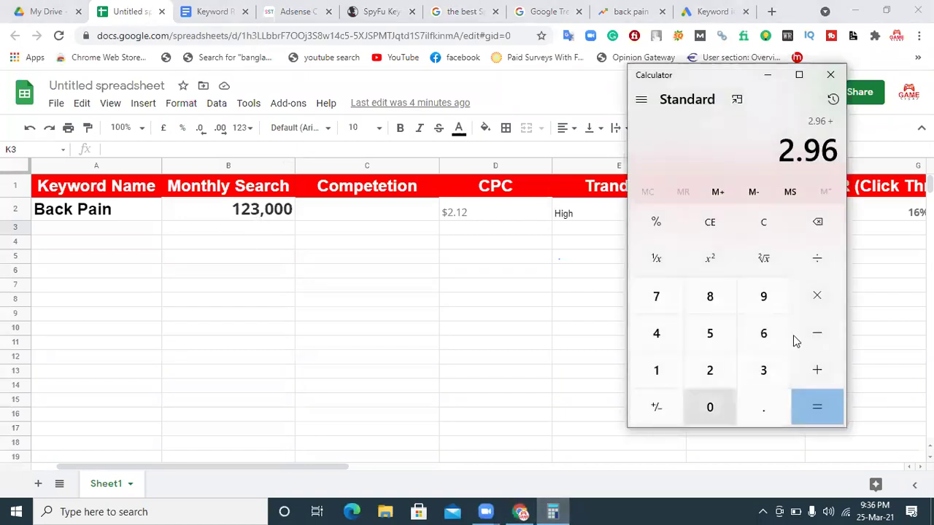
click(663, 376)
click(709, 371)
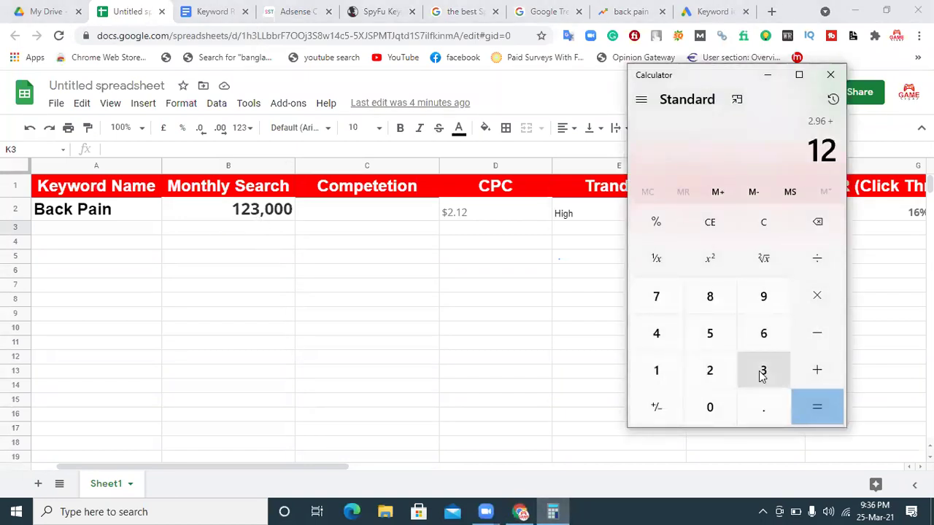
click(763, 371)
double_click(721, 407)
click(721, 407)
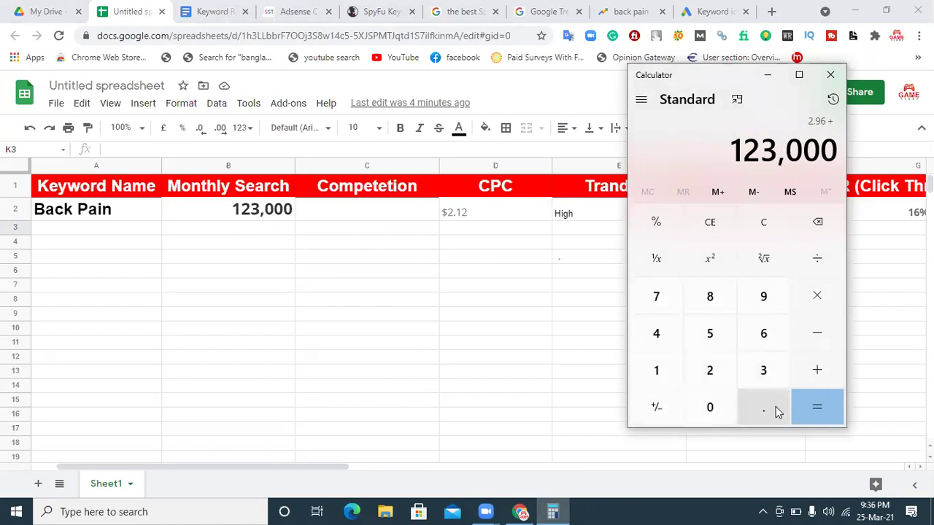
click(815, 413)
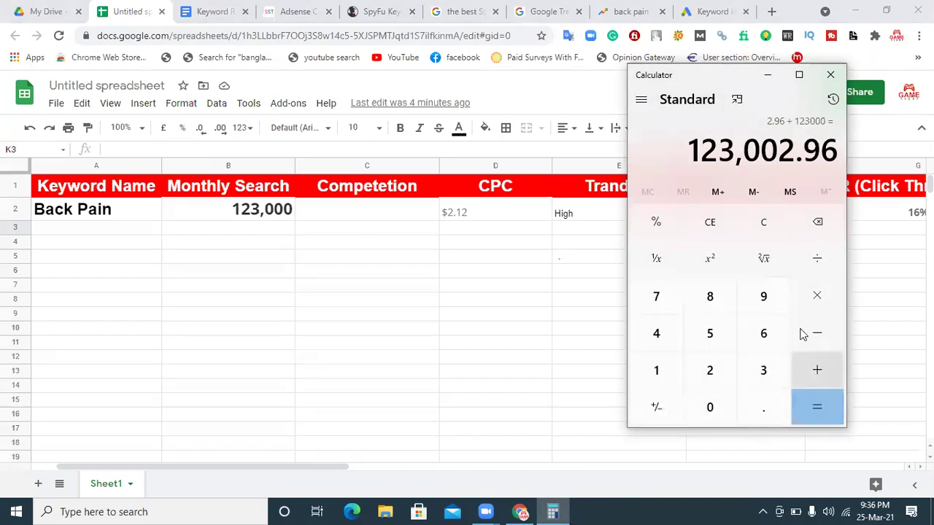
- Divide the sum by 30 and the result by 3 in Calculator
click(819, 267)
click(762, 370)
click(710, 409)
click(816, 406)
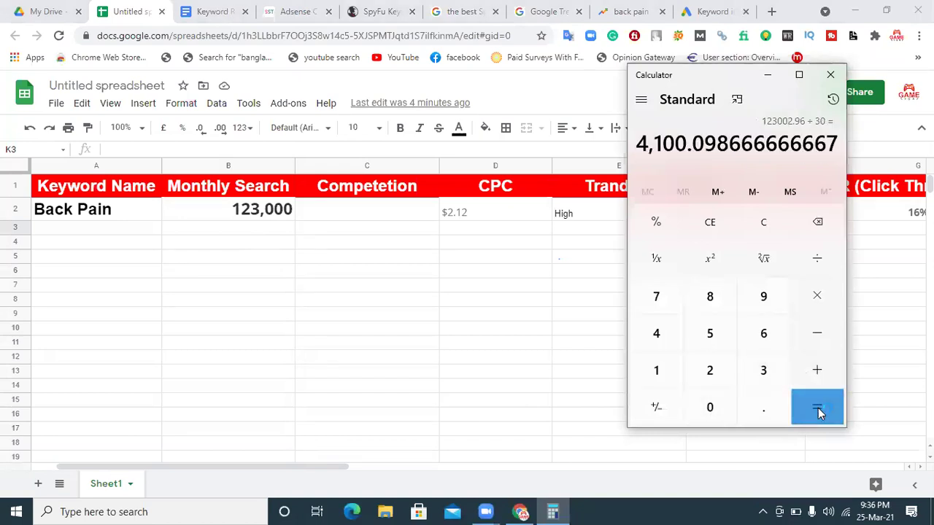
click(819, 261)
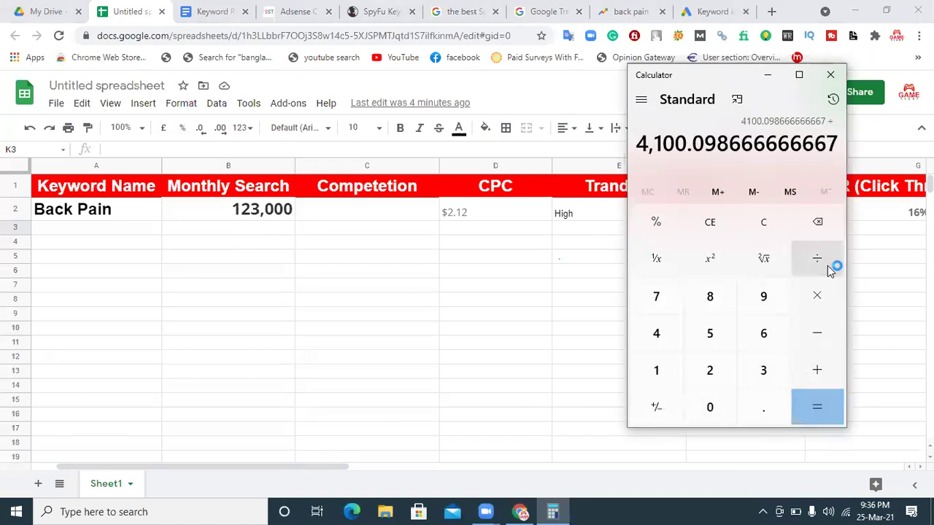
click(765, 372)
click(814, 406)
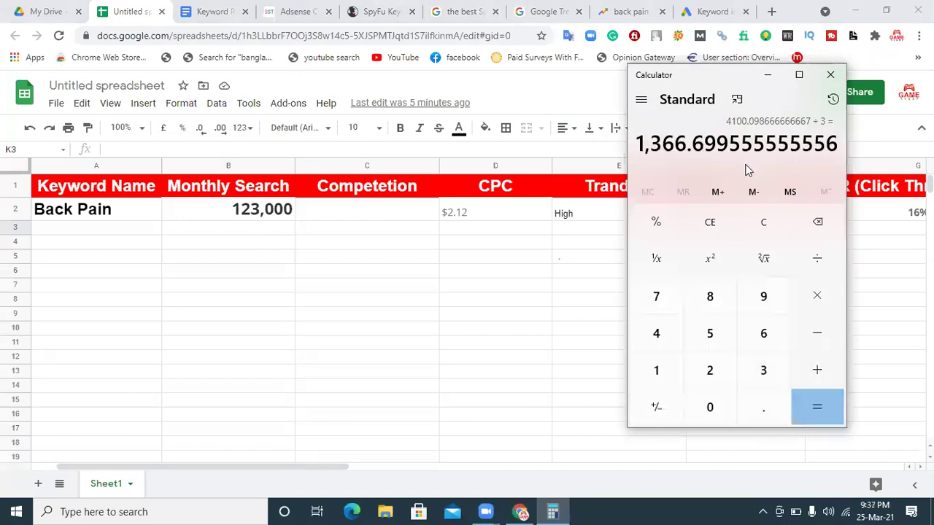
- Close Calculator and view the earnings results on the AdSense calculator page
click(829, 74)
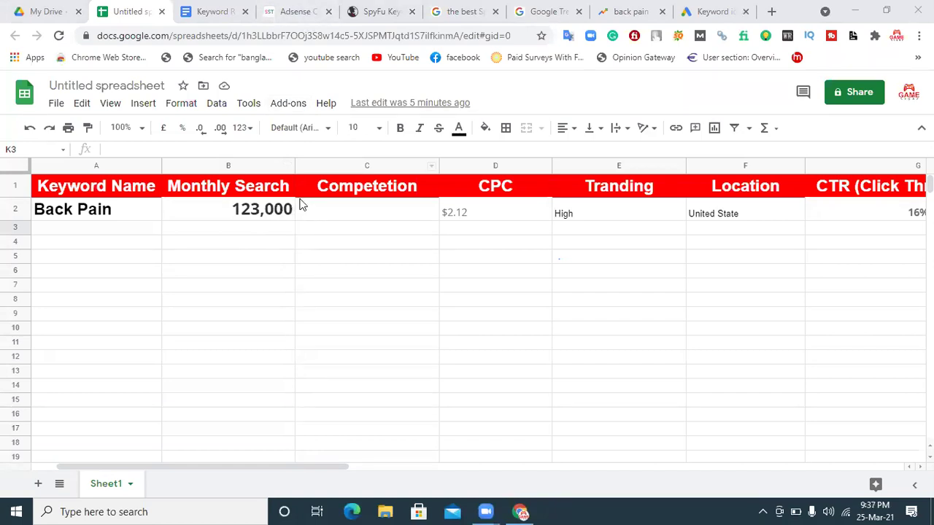
click(281, 12)
click(233, 252)
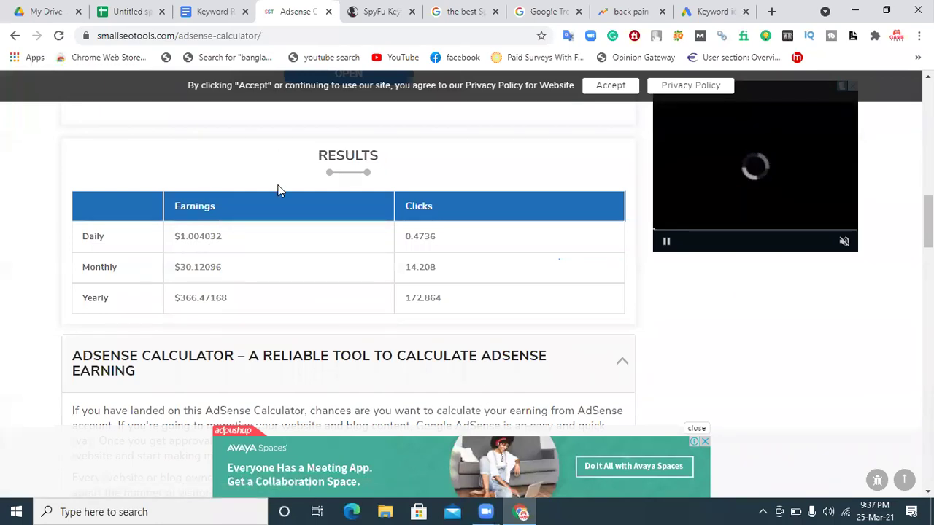
- Review the Back Pain overview in SpyFu and the monthly impressions of "backpain" under Top Google Ads Buy Recommendations
click(375, 13)
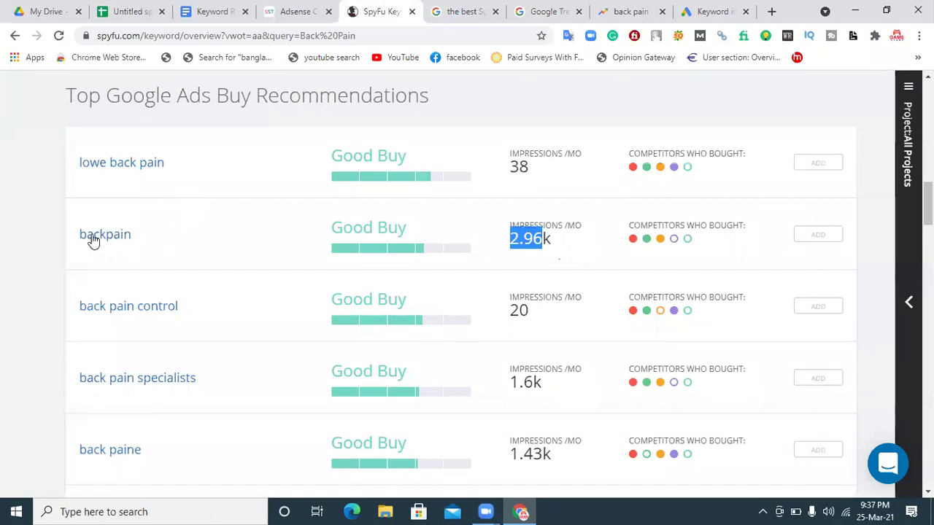
scroll(467, 284, up, 13)
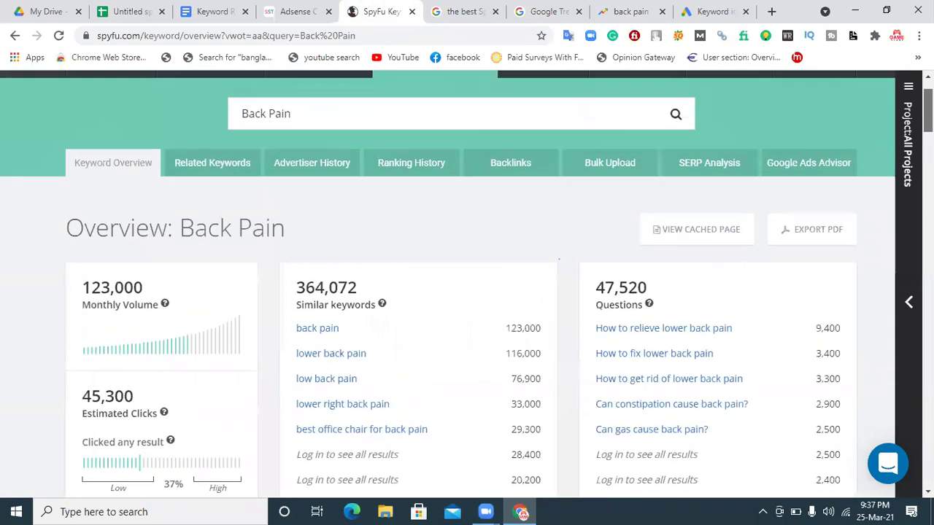
scroll(467, 284, down, 11)
scroll(518, 311, up, 8)
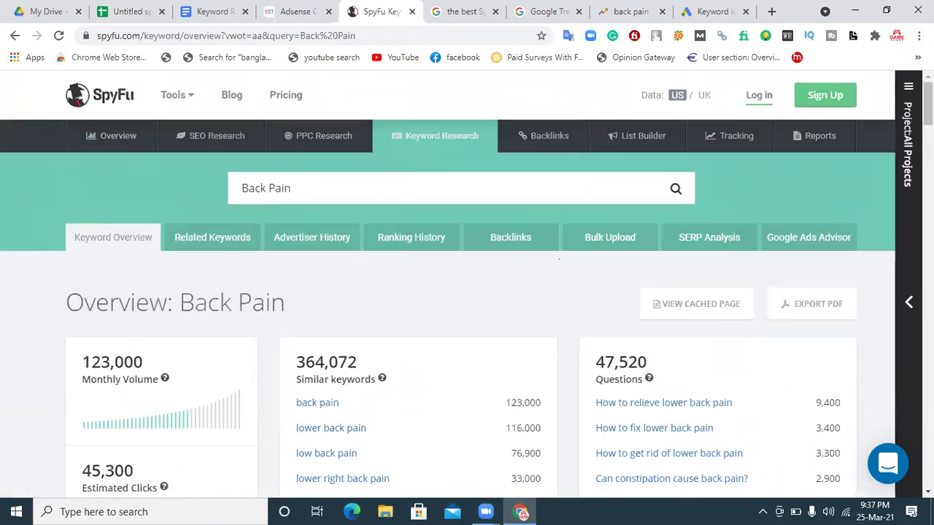
scroll(467, 291, down, 20)
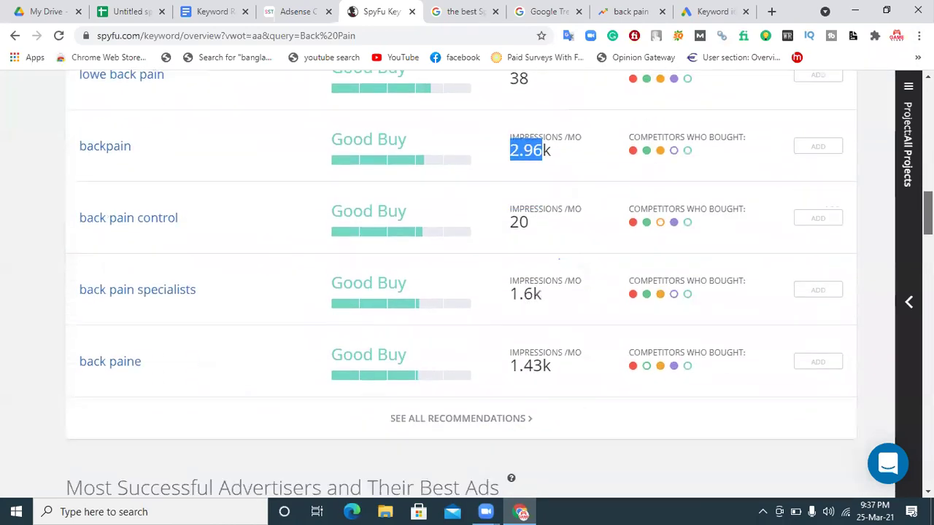
scroll(467, 292, up, 2)
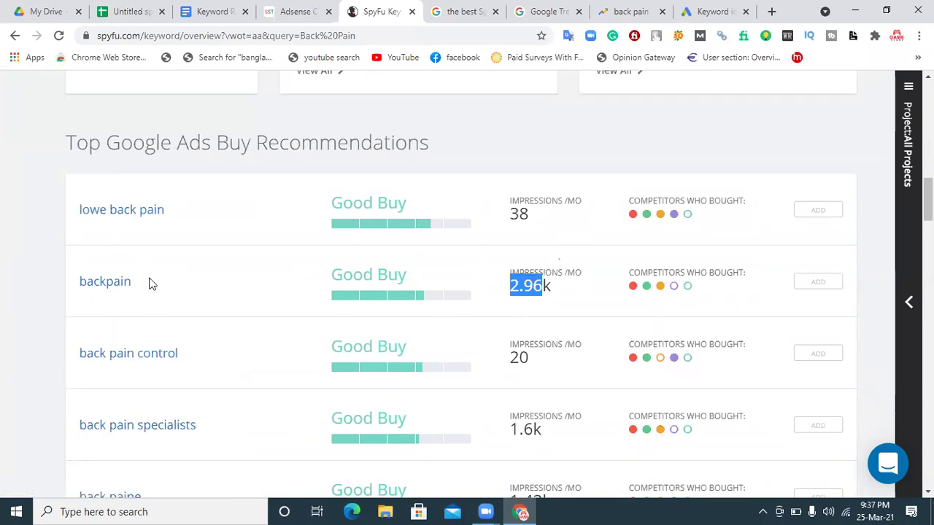
click(560, 291)
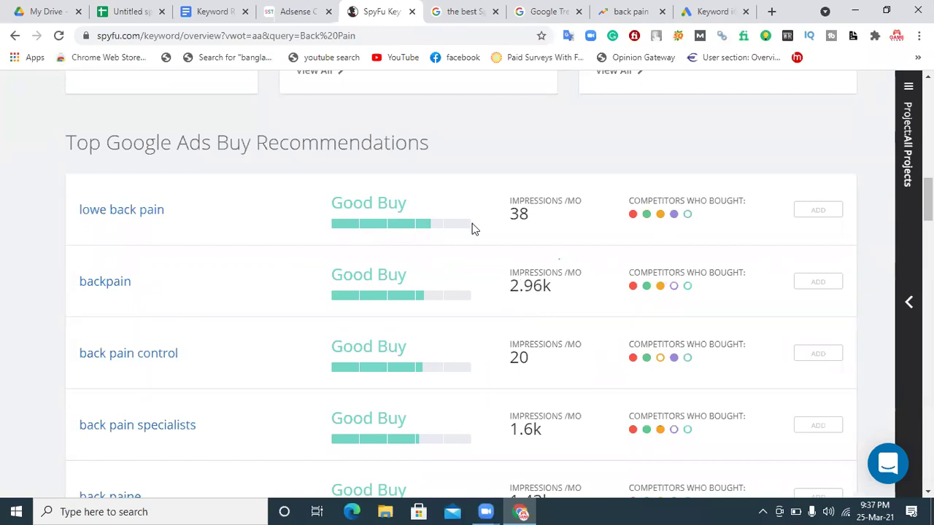
- Return from the AdSense calculator results to its form for daily page impressions, CTR and cost per click
click(271, 9)
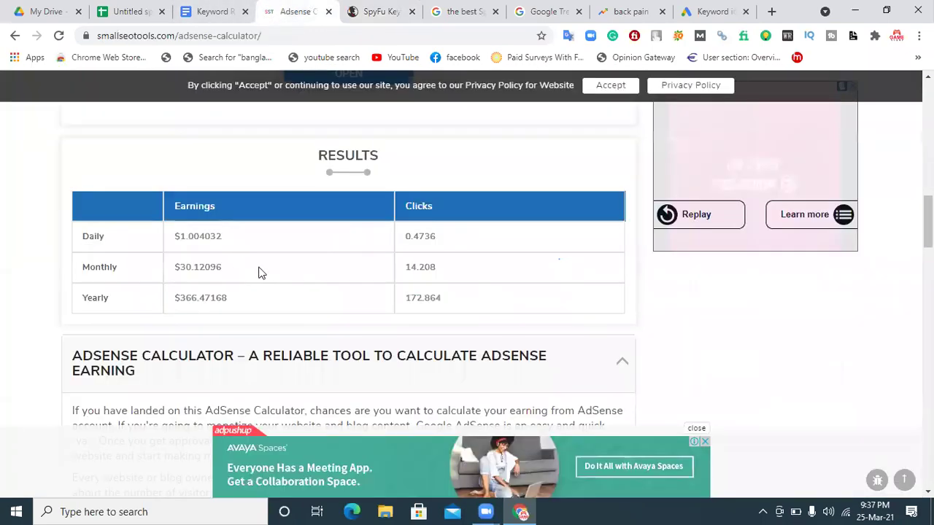
scroll(559, 258, up, 3)
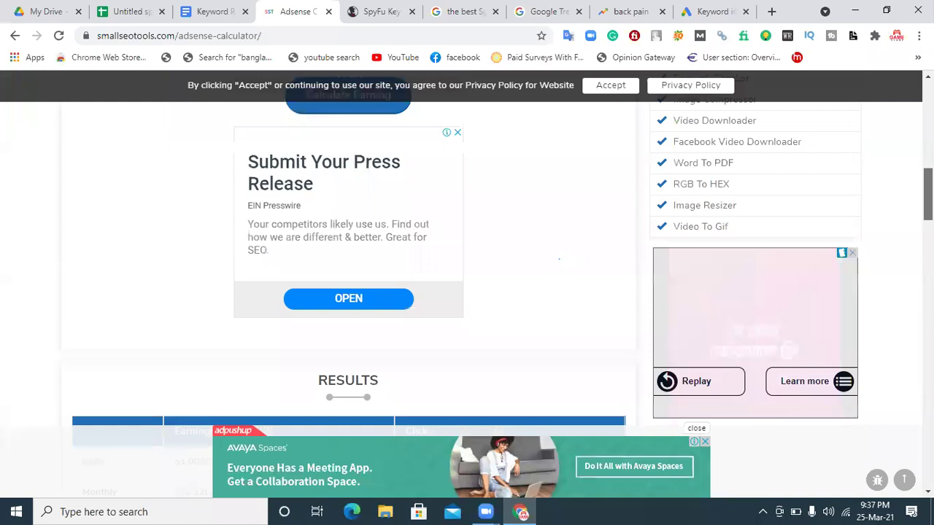
click(13, 37)
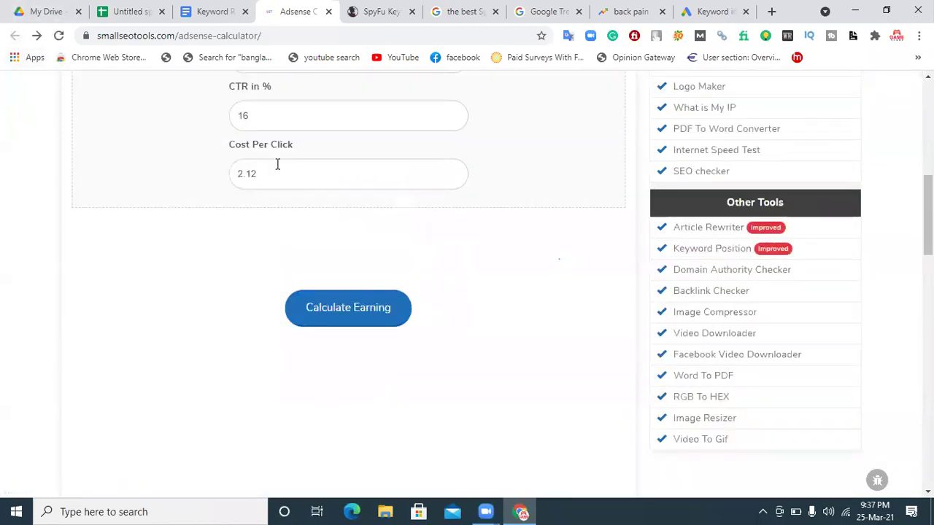
scroll(348, 292, up, 3)
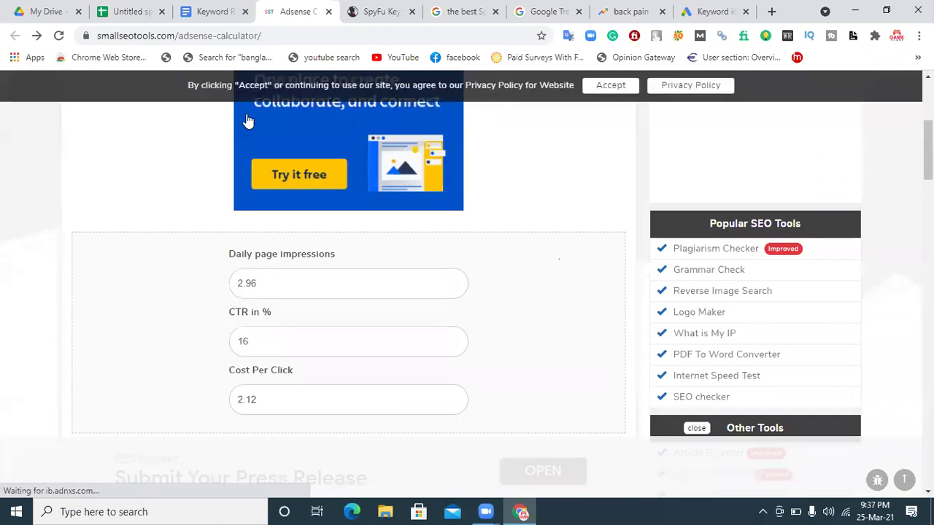
- Check the Estimated Earning notes and the CTR (Click Through Rate) cell for Back Pain in the spreadsheet
click(182, 14)
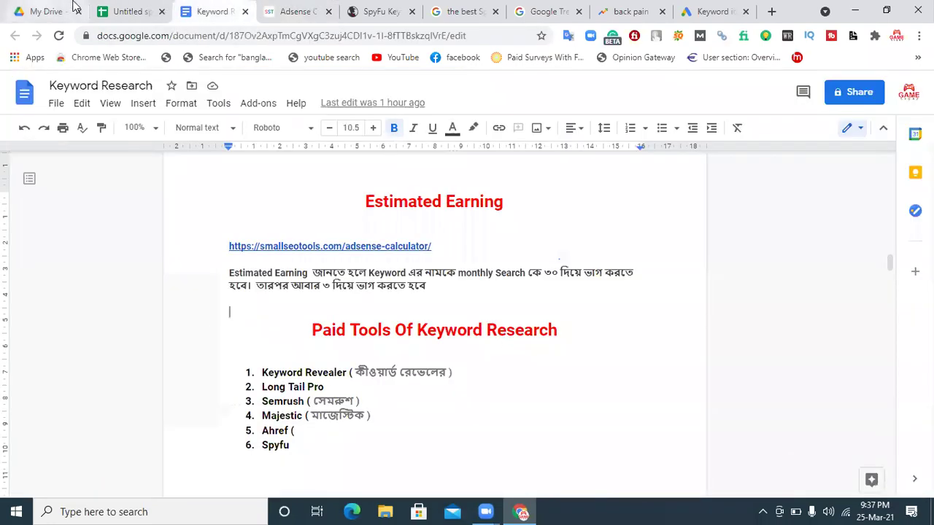
click(125, 11)
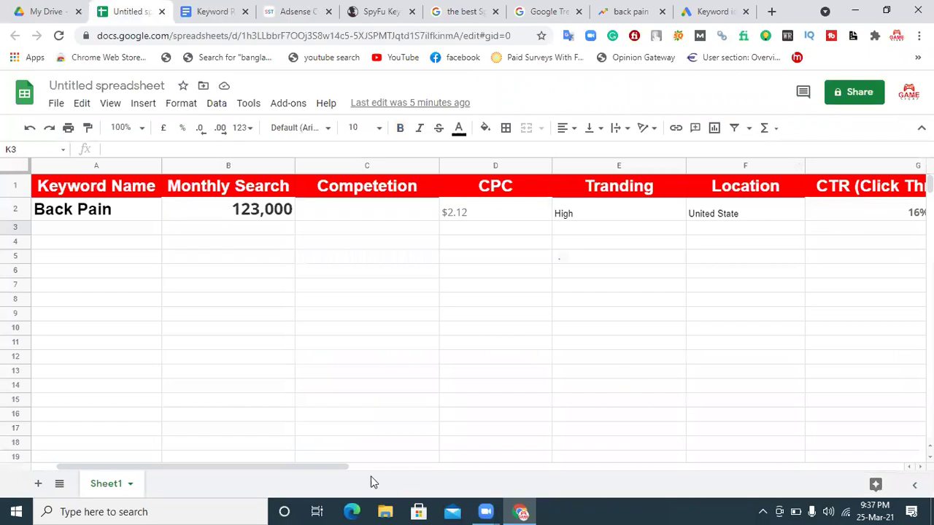
drag(335, 466, 460, 464)
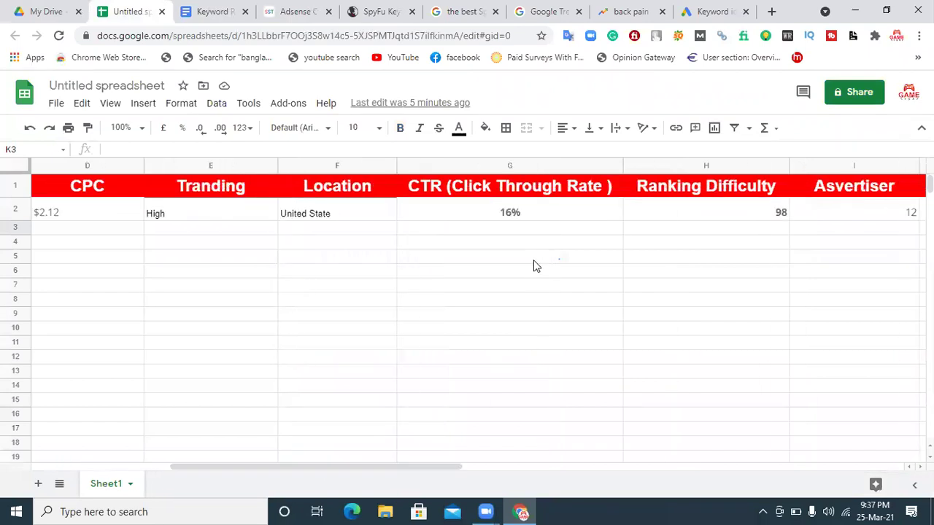
click(542, 219)
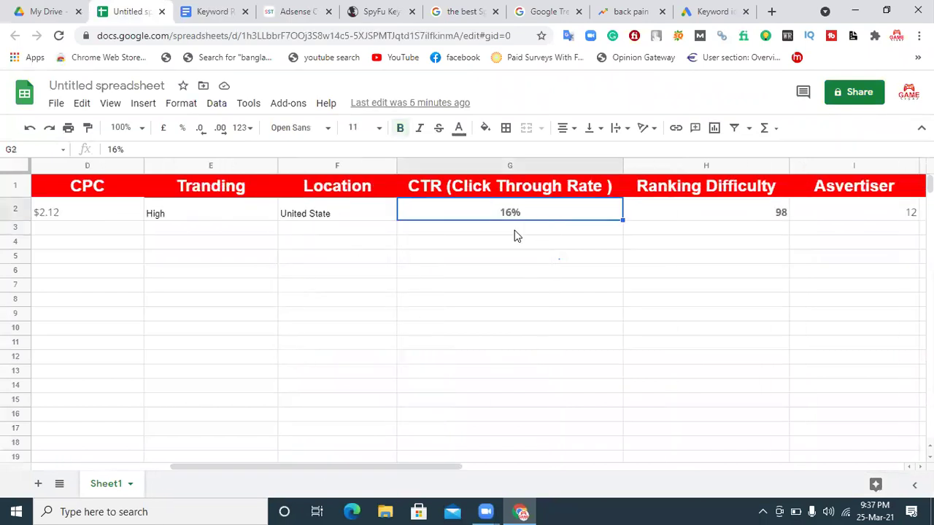
- Compare the CTR and cost per click entries in the AdSense calculator form with the spreadsheet's CTR and CPC columns
click(312, 10)
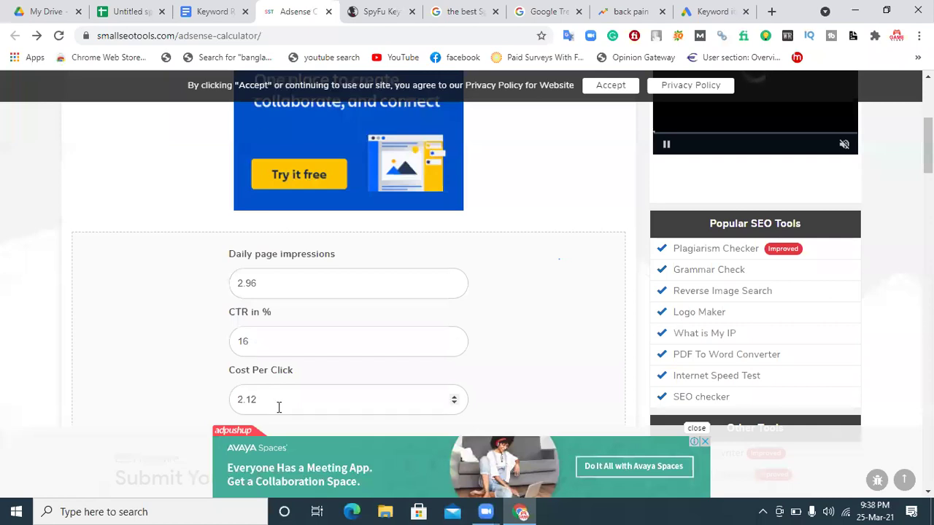
click(142, 15)
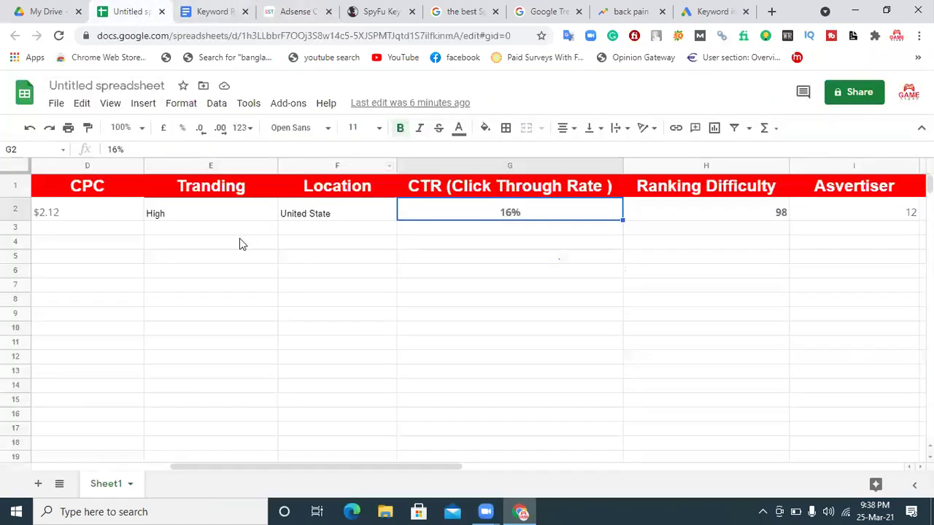
drag(432, 469, 398, 468)
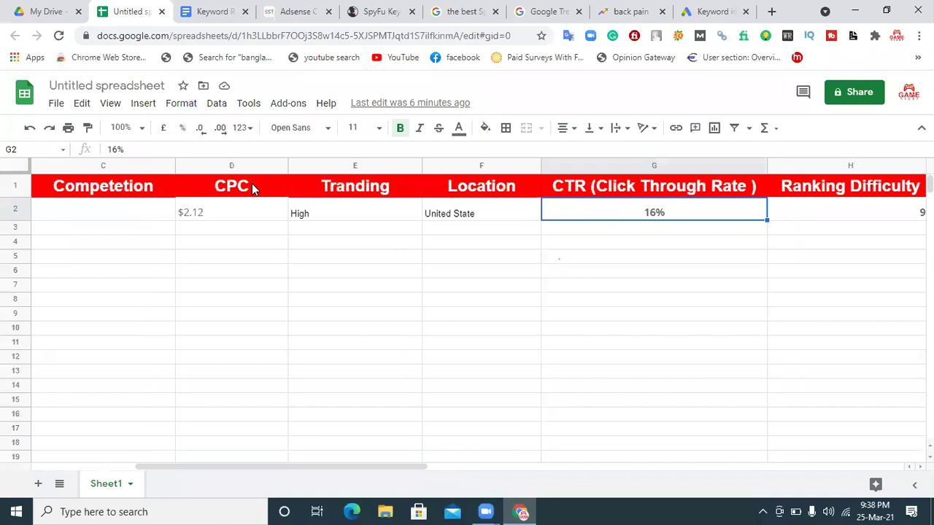
click(303, 11)
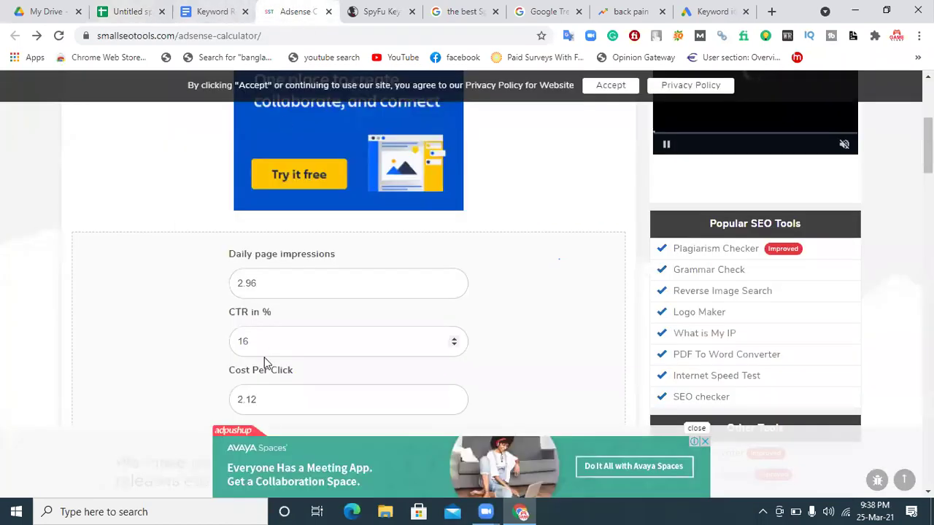
scroll(350, 307, down, 6)
scroll(351, 307, up, 3)
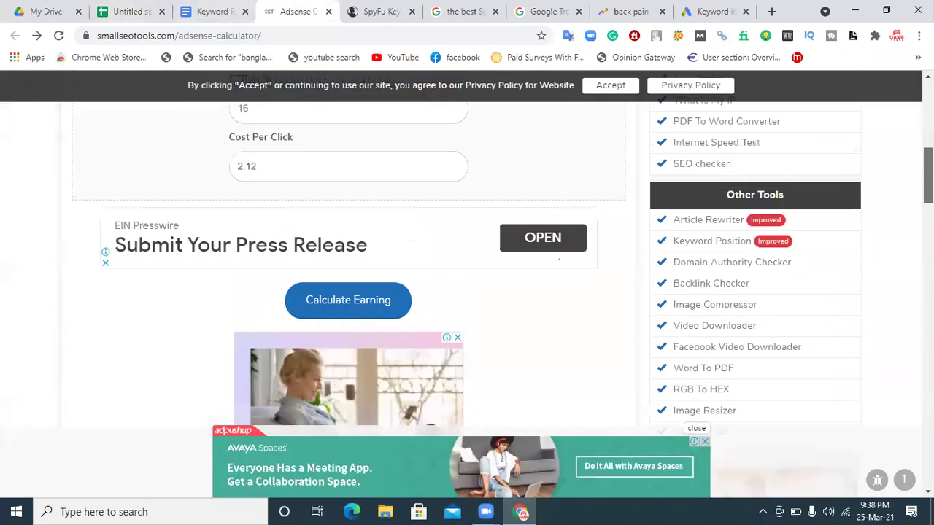
click(382, 292)
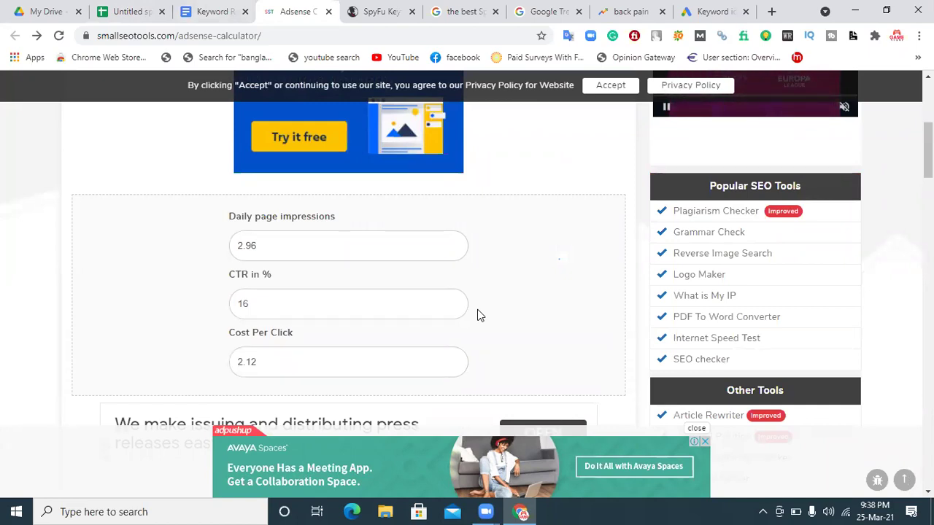
- Go through the Paid Tools Of Keyword Research list in the Keyword Research document, highlighting the entries from Semrush to Spyfu
click(223, 9)
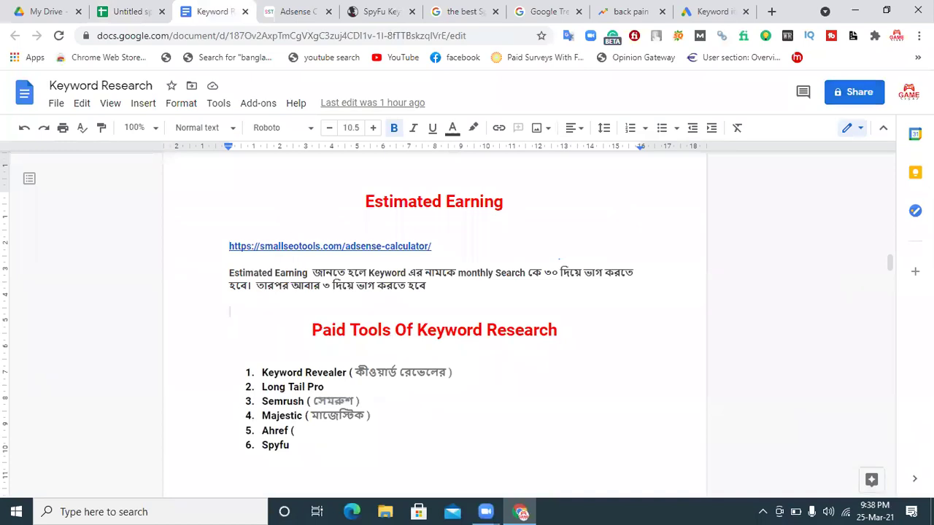
mouse_move(889, 261)
mouse_down()
mouse_move(890, 248)
mouse_move(890, 267)
mouse_up()
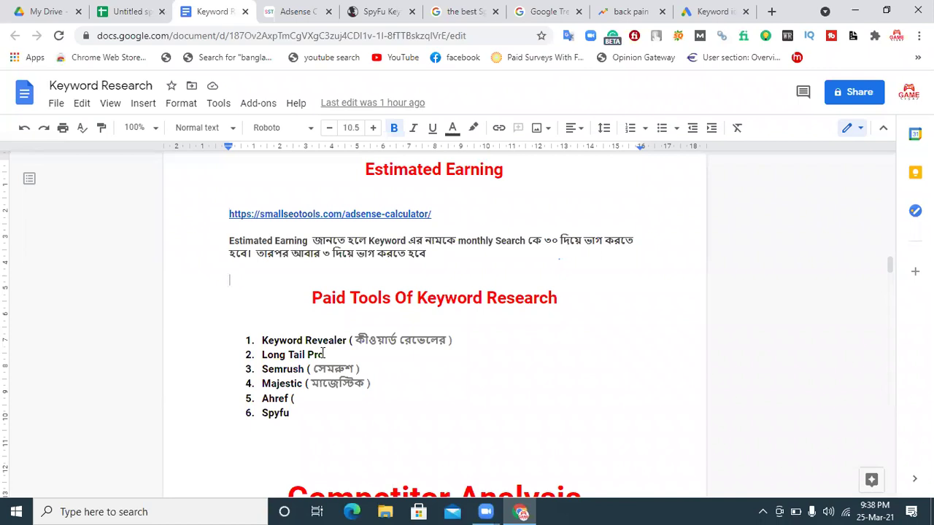
double_click(295, 413)
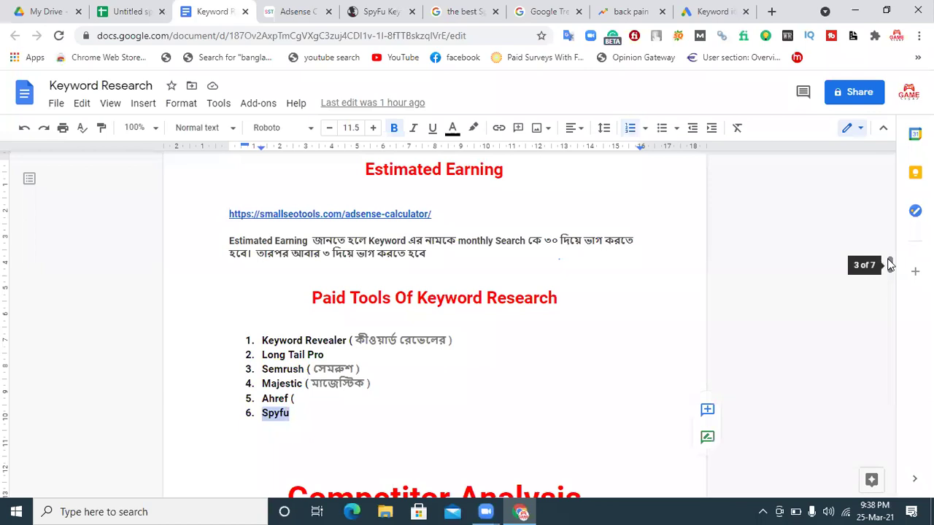
scroll(886, 264, down, 1)
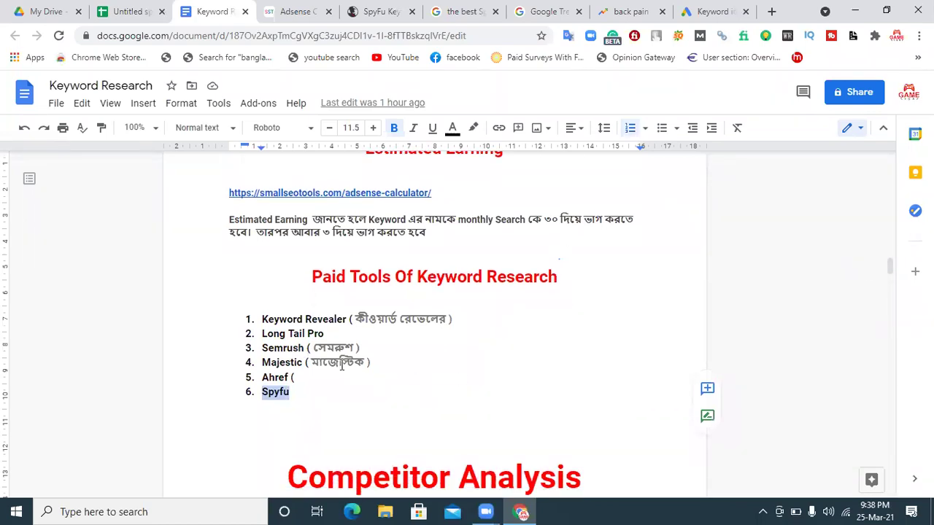
click(309, 392)
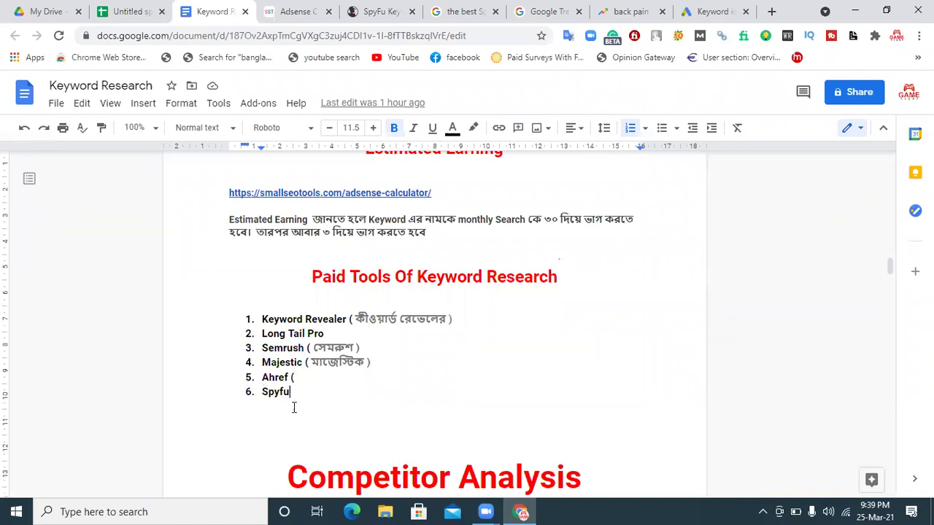
drag(303, 393, 219, 345)
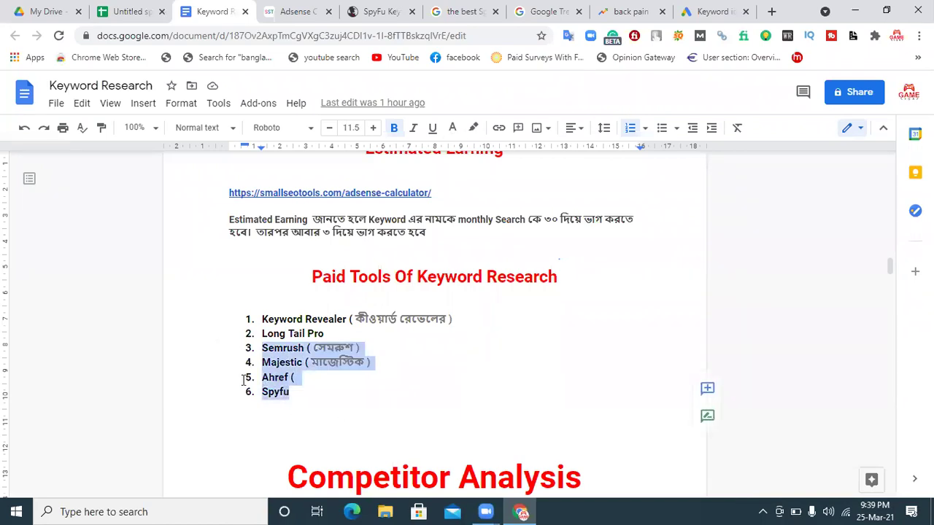
click(302, 393)
click(294, 399)
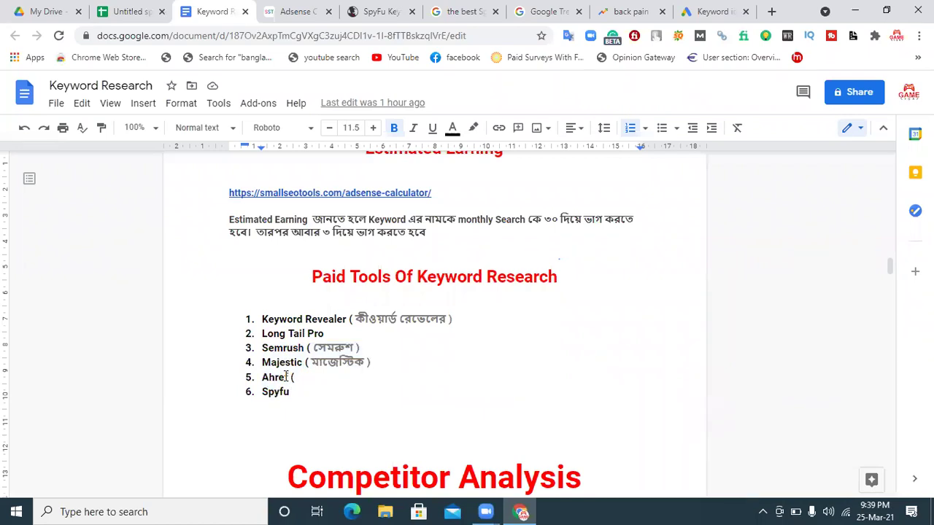
- Look back at the Google Trend Explore notes and the first columns of the Back Pain row in the spreadsheet
drag(893, 267, 896, 231)
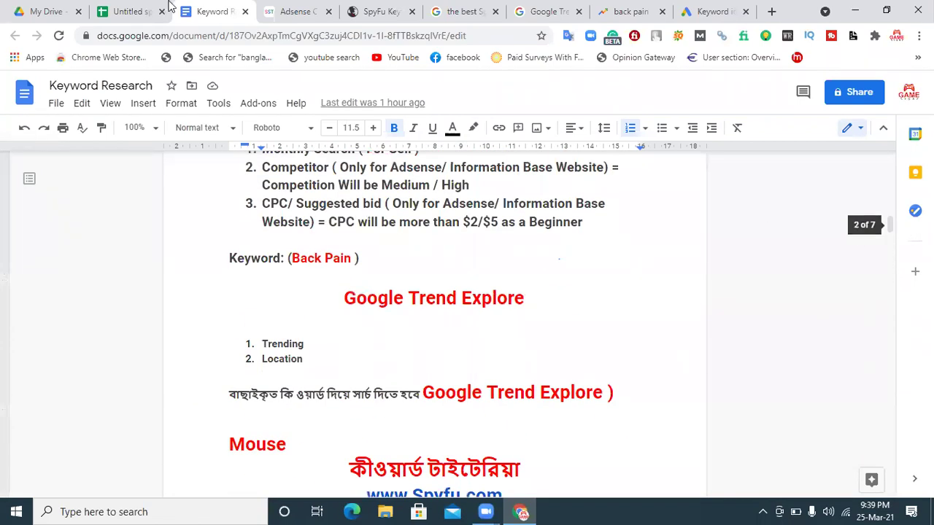
click(139, 12)
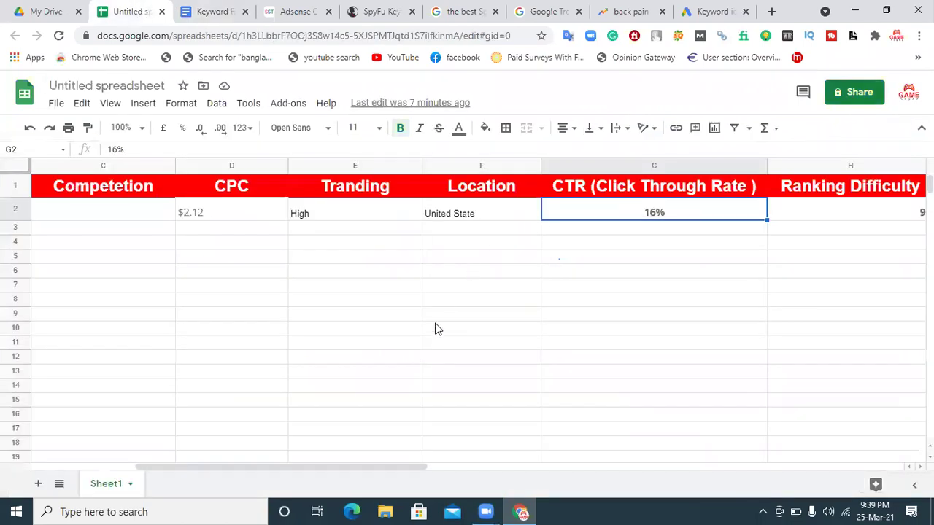
drag(407, 466, 336, 459)
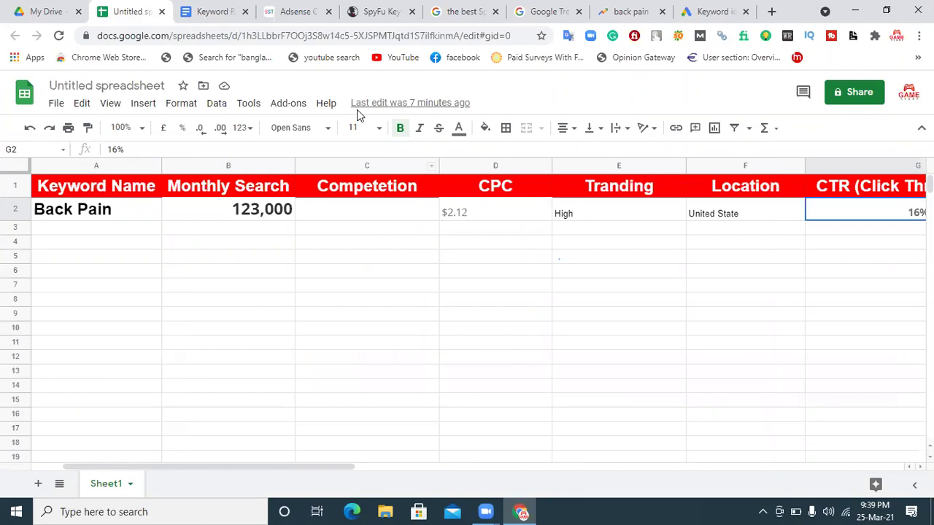
- Look through SpyFu's Back Pain overview, from ad recommendations, advertisers, ranking history and backlinks to the monthly volume and similar keywords
click(383, 11)
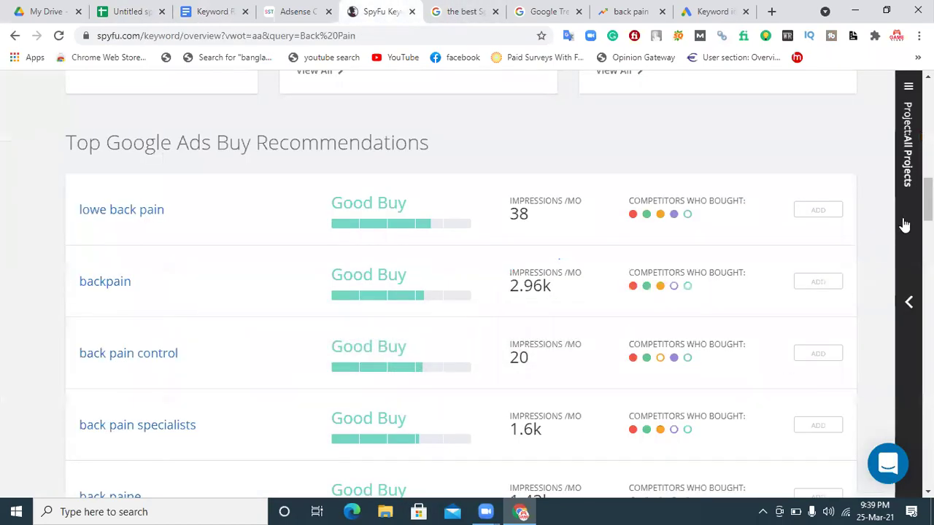
scroll(461, 285, down, 6)
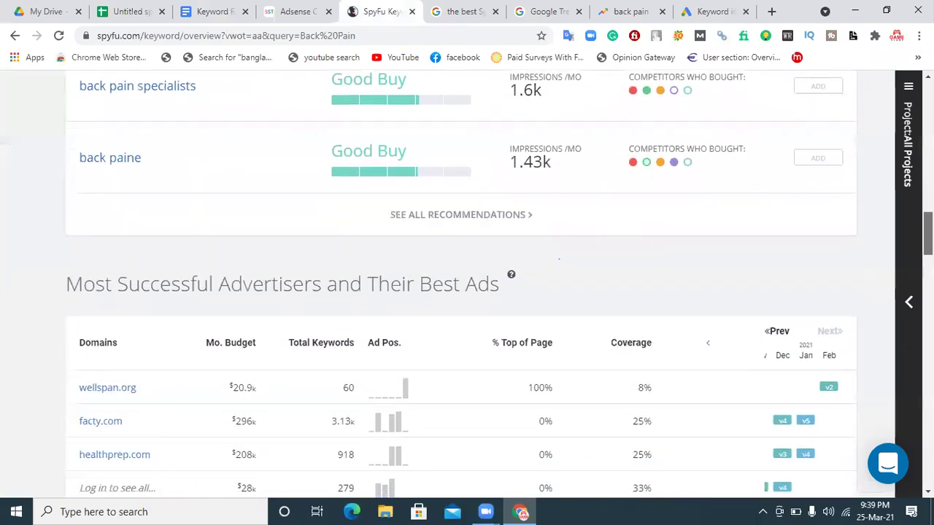
scroll(559, 257, down, 5)
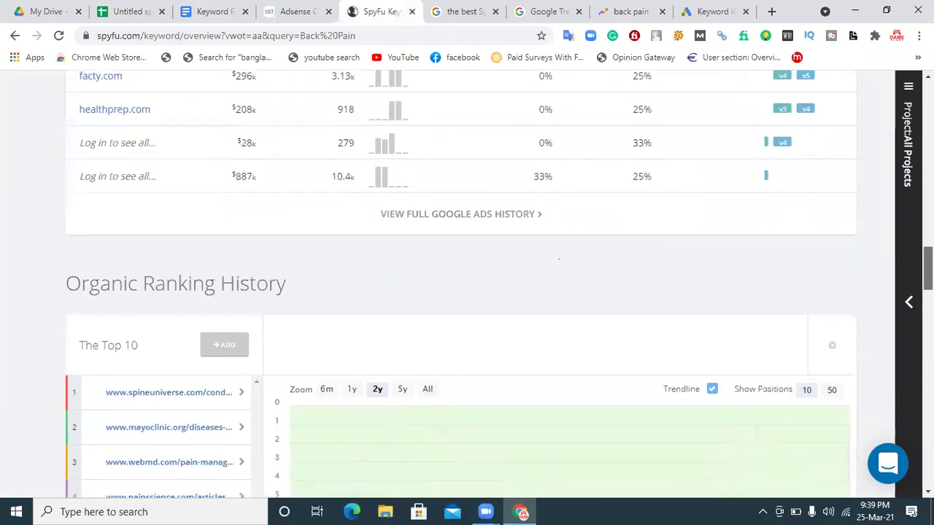
scroll(559, 257, down, 6)
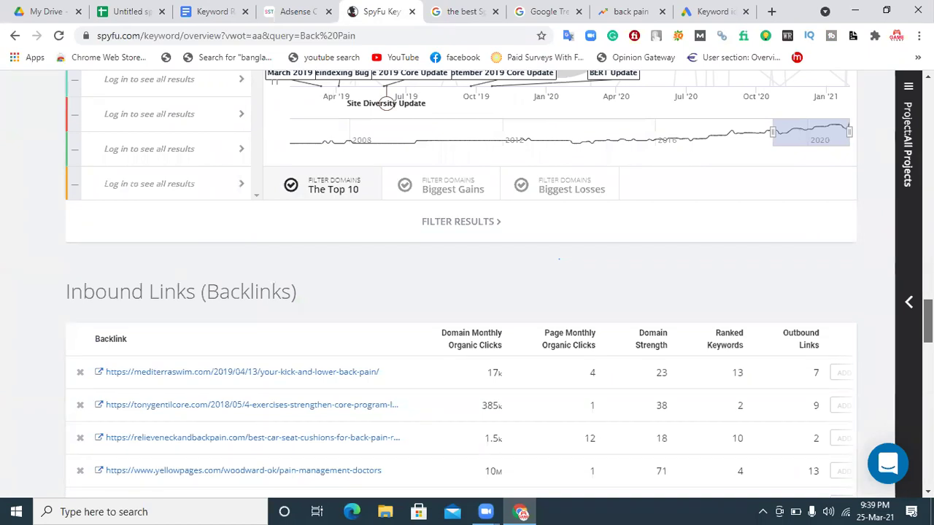
scroll(559, 258, up, 12)
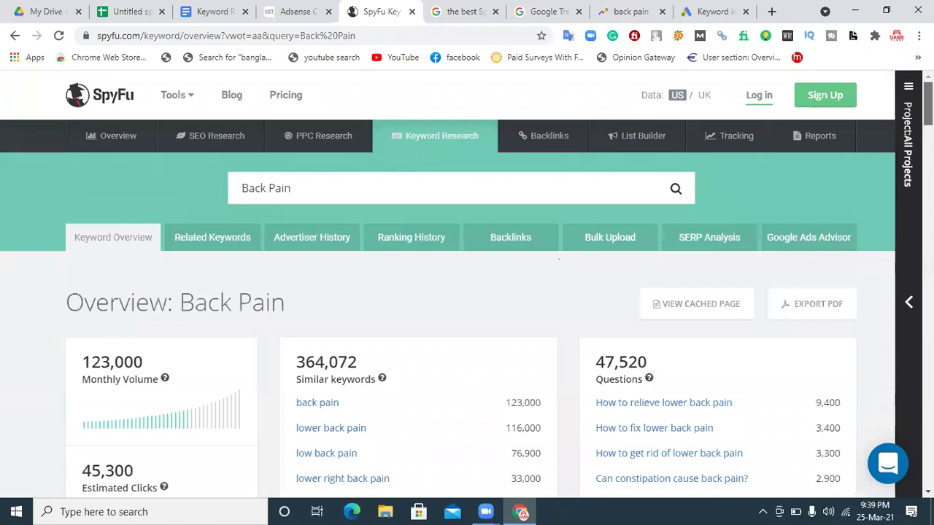
scroll(559, 259, down, 2)
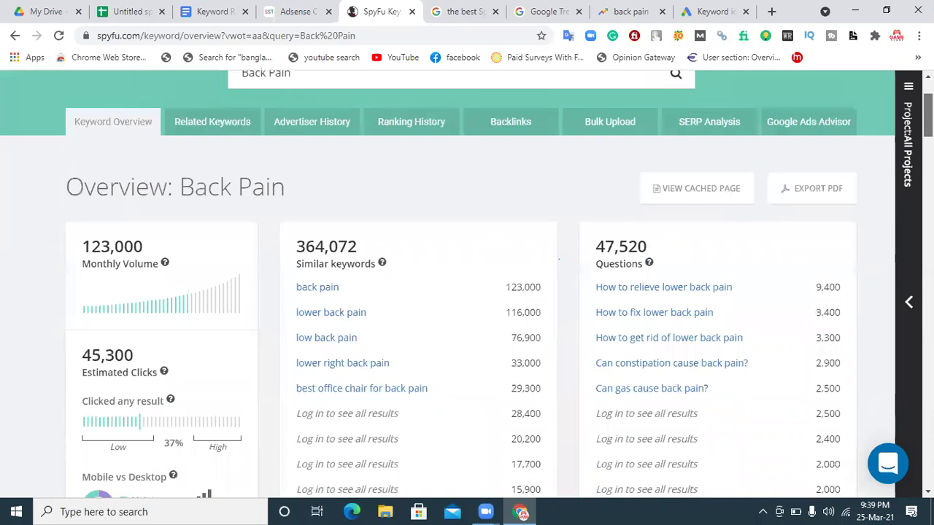
scroll(52, 218, up, 2)
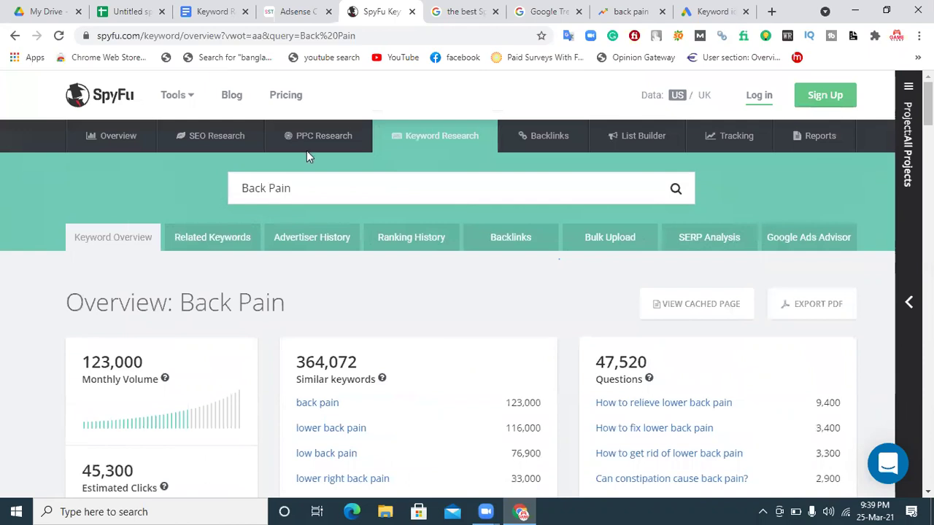
- Open the Google home page in a new browser tab, ready for a search entry
click(775, 13)
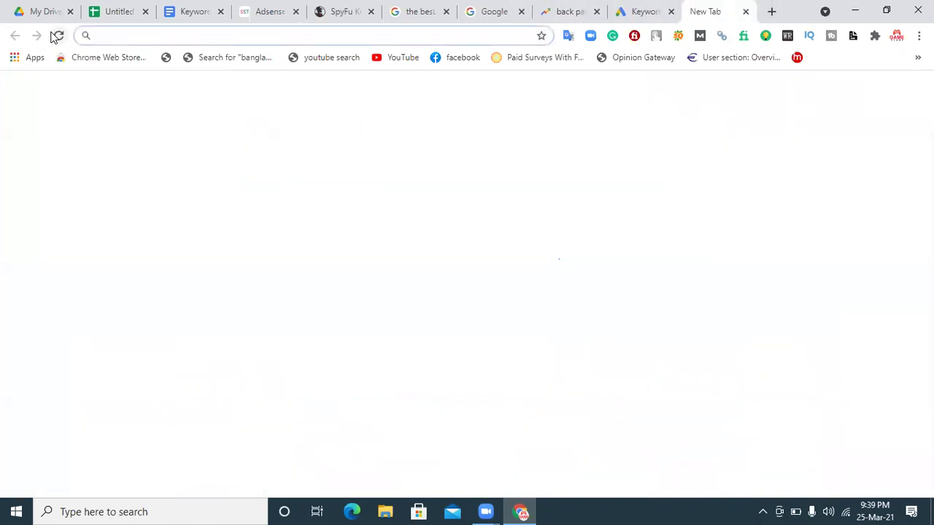
text(goo)
key(Return)
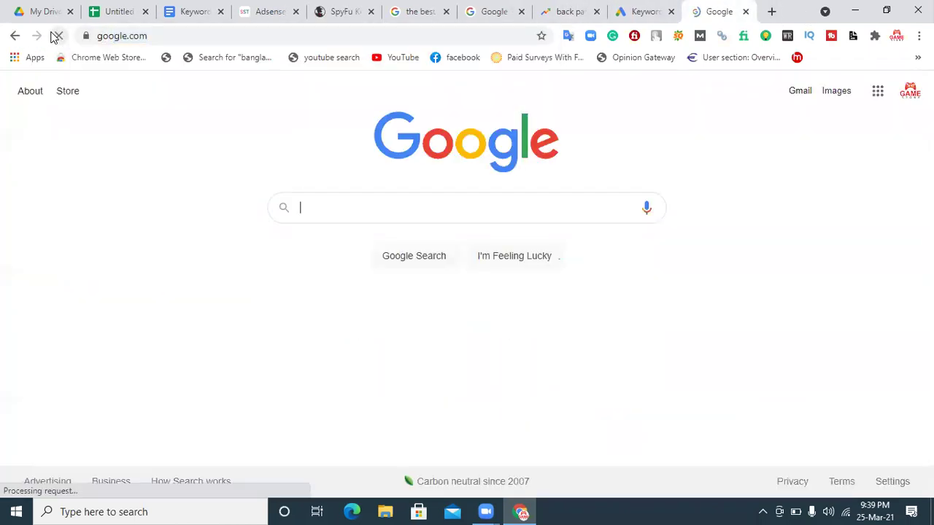
click(310, 210)
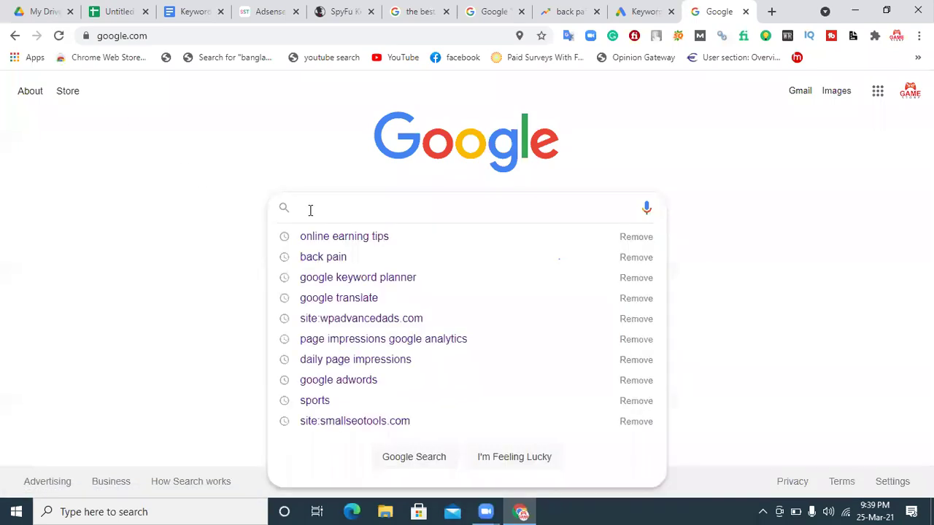
text(com)
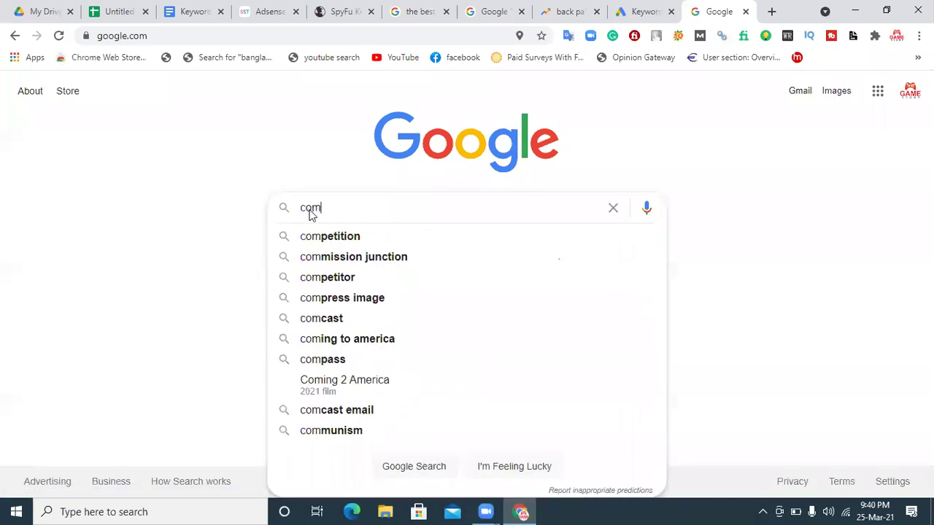
text(petito)
key(BackSpace)
text(io)
key(BackSpace)
key(BackSpace)
key(BackSpace)
key(BackSpace)
key(BackSpace)
key(BackSpace)
key(BackSpace)
key(BackSpace)
key(BackSpace)
key(BackSpace)
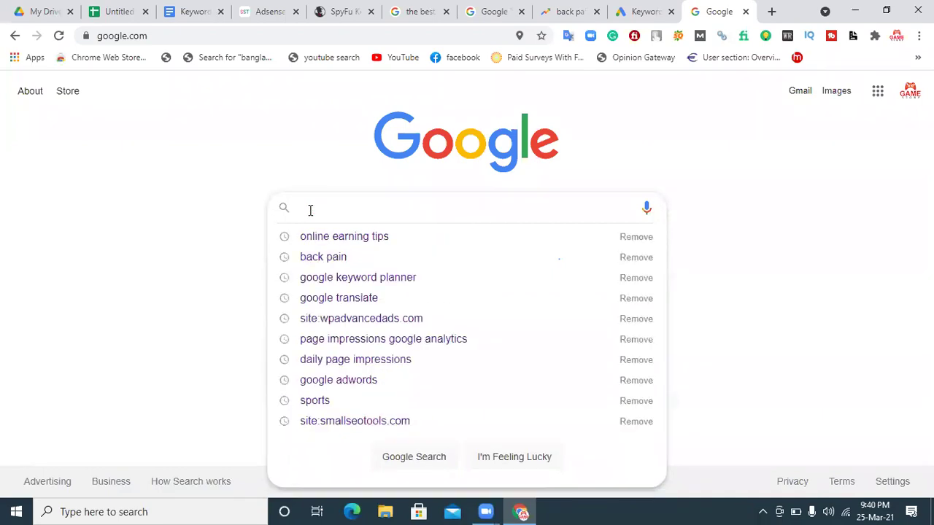
- Search Google for "back pain" and open the search settings from the results page
text(back pain)
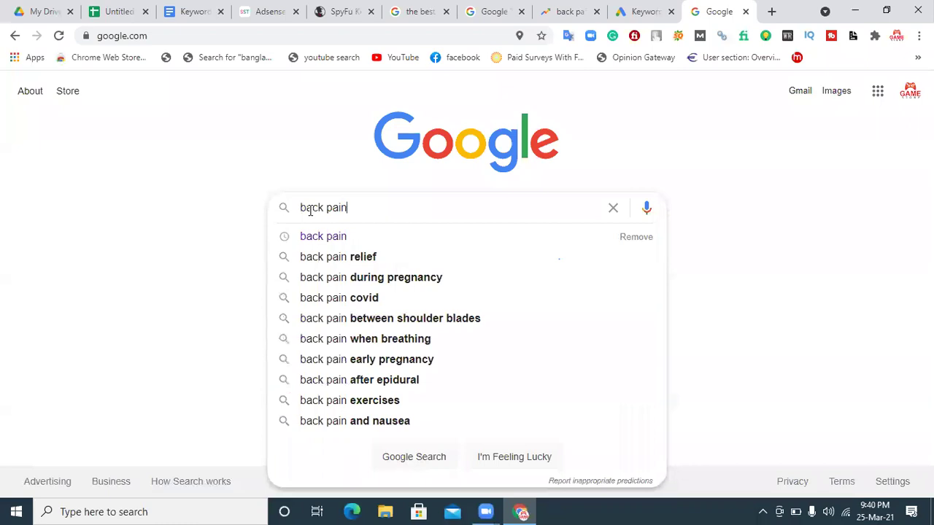
key(Return)
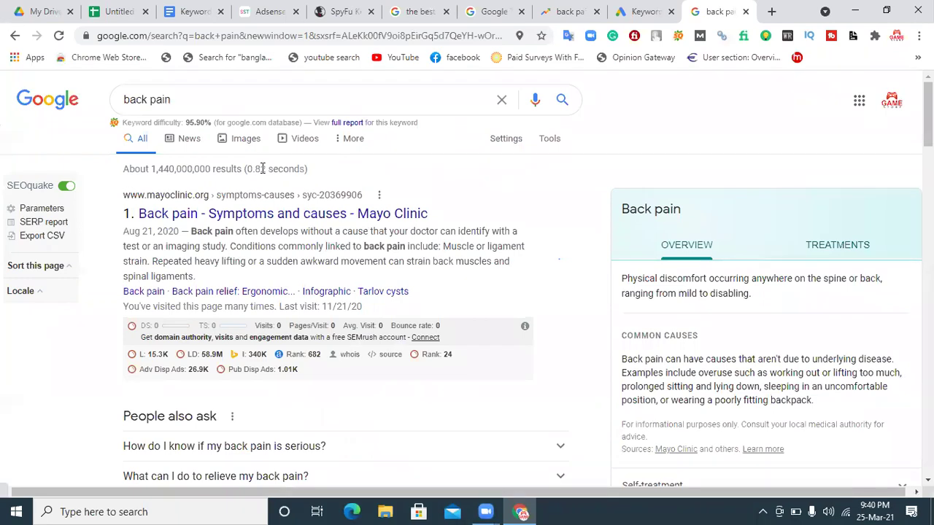
click(511, 141)
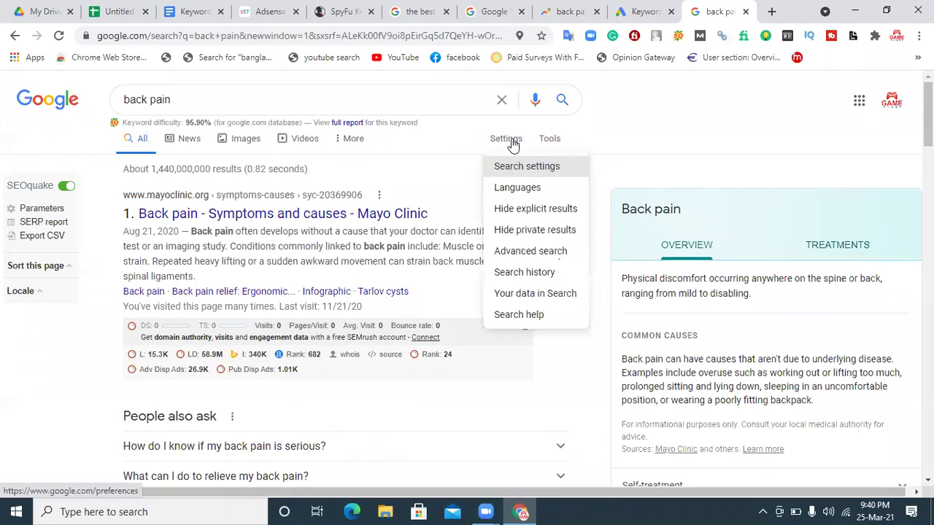
click(535, 172)
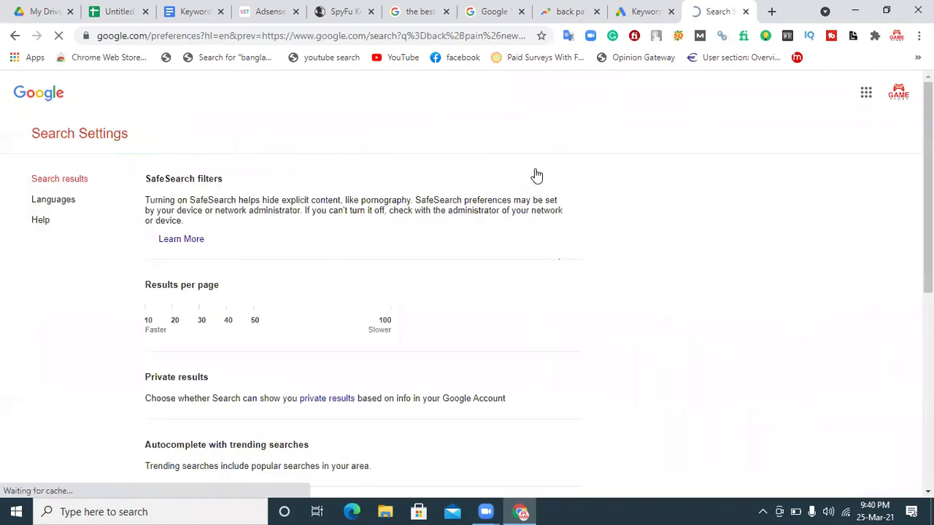
- Expand the full list of countries in Region Settings and save the preferences with United States as the region
scroll(348, 311, down, 8)
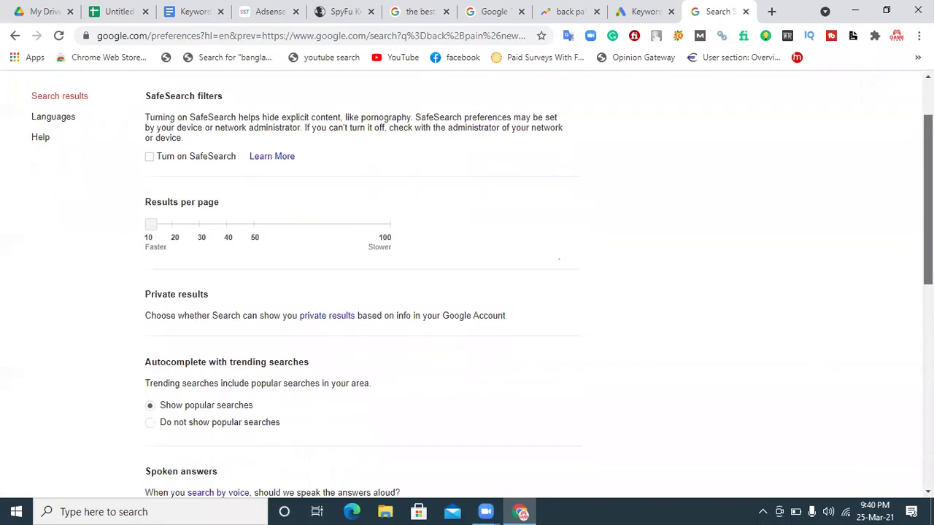
click(186, 328)
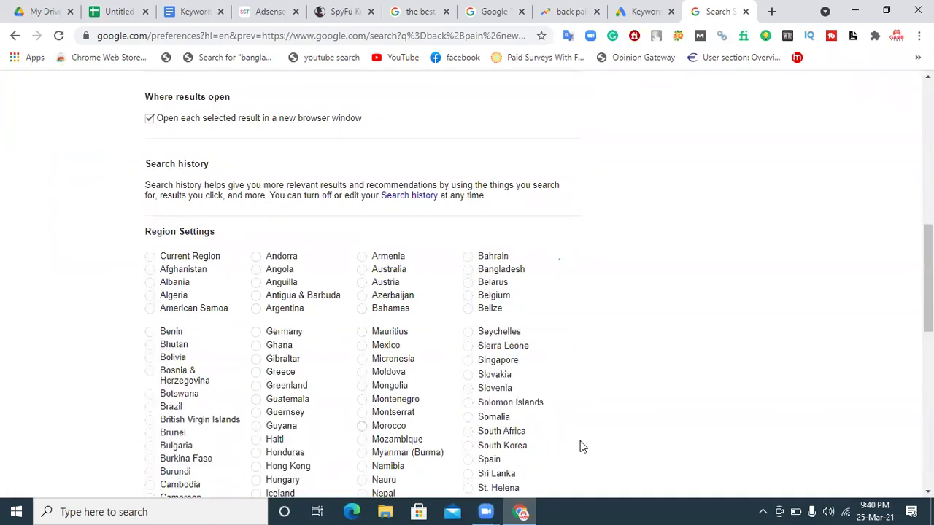
scroll(581, 441, down, 6)
scroll(459, 309, down, 1)
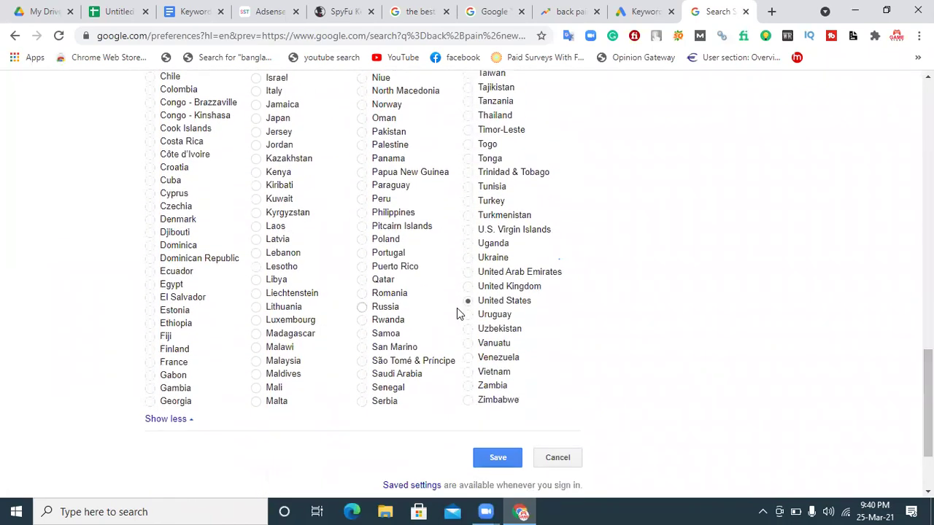
click(490, 458)
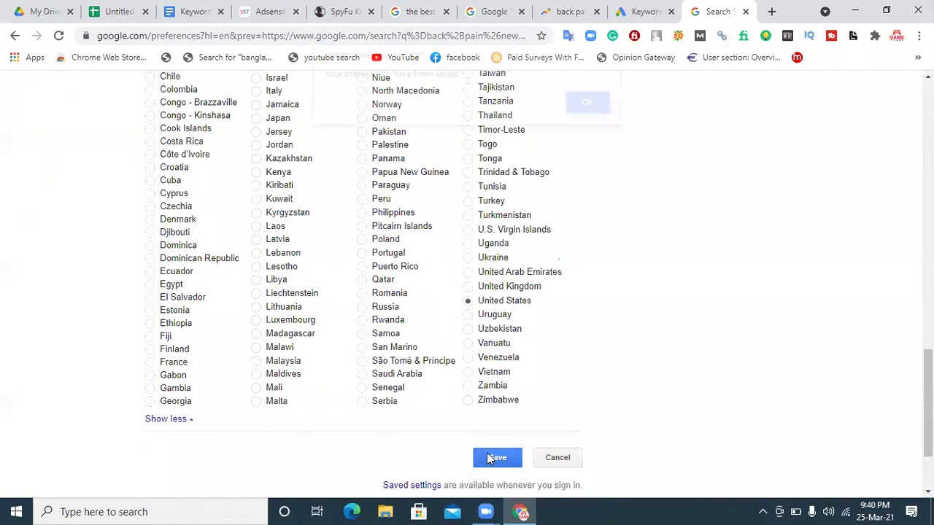
click(585, 114)
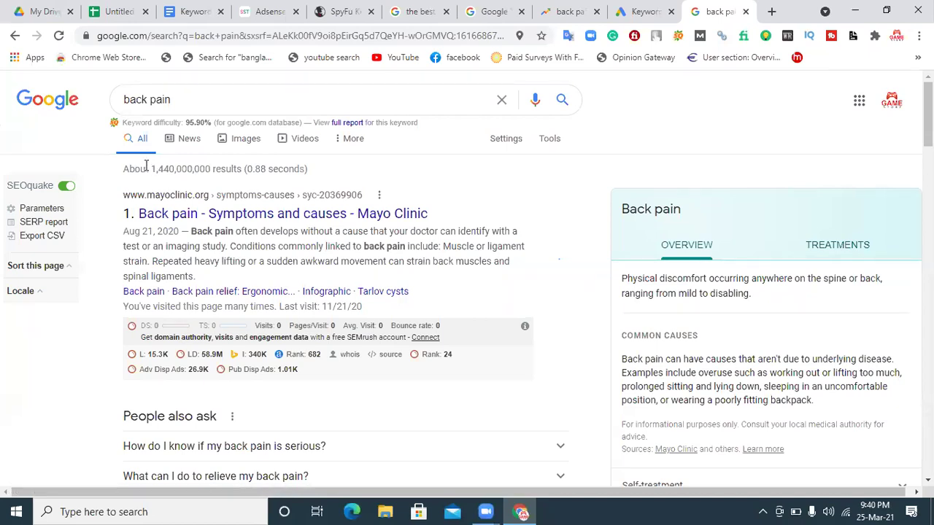
- Copy Google's result count for back pain, 1,440,000,000, into the Competetion cell of the Back Pain row in the spreadsheet
mouse_move(152, 168)
mouse_down()
mouse_move(243, 168)
mouse_move(152, 169)
mouse_up()
key(ctrl+c)
click(214, 169)
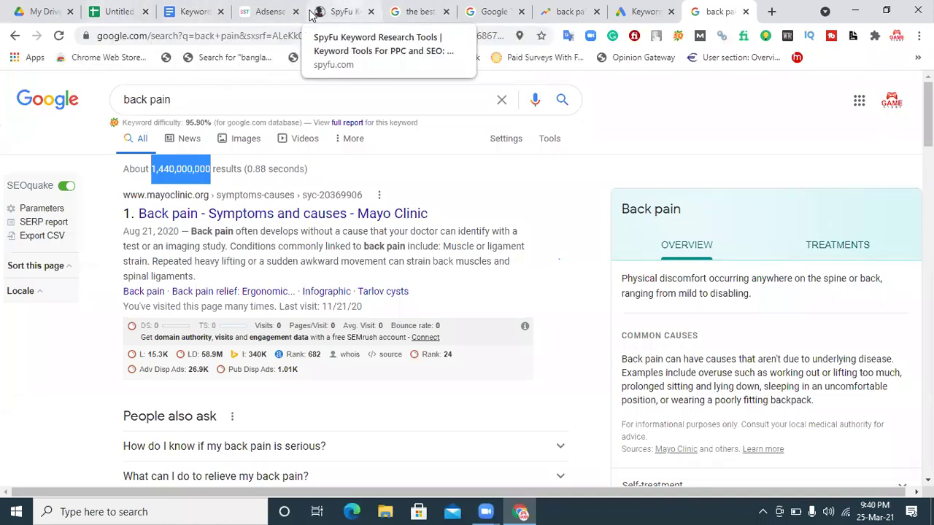
click(119, 11)
click(332, 219)
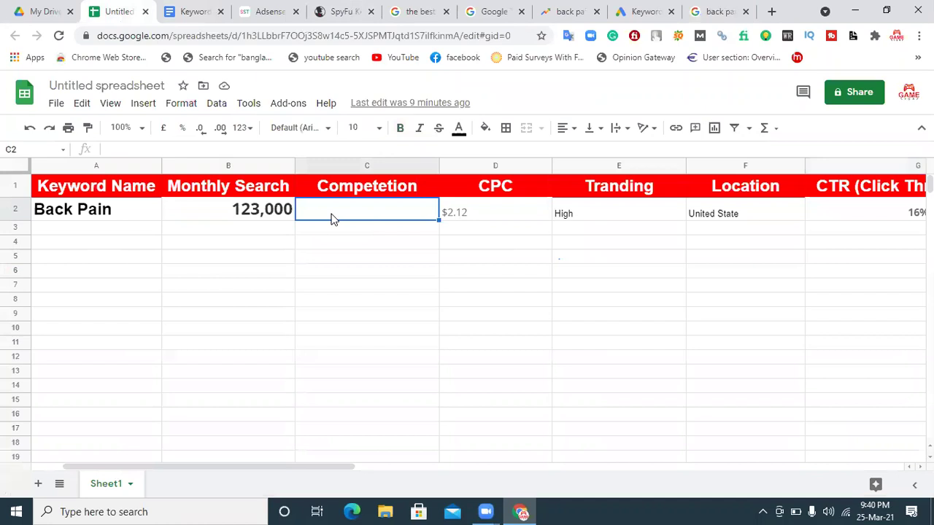
key(ctrl+v)
click(340, 255)
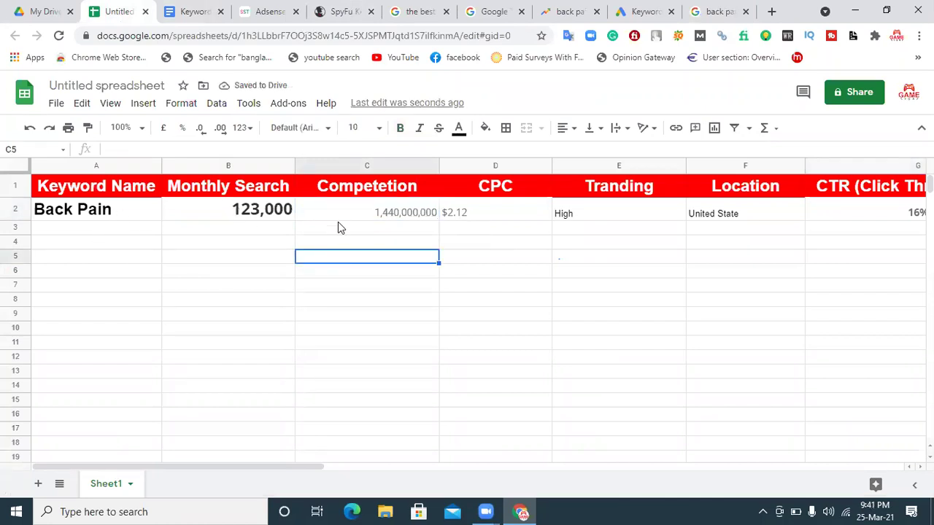
- Check the Monthly Search, Competitor and CPC criteria in the Keyword Research document and return to the spreadsheet
drag(304, 467, 243, 431)
click(186, 11)
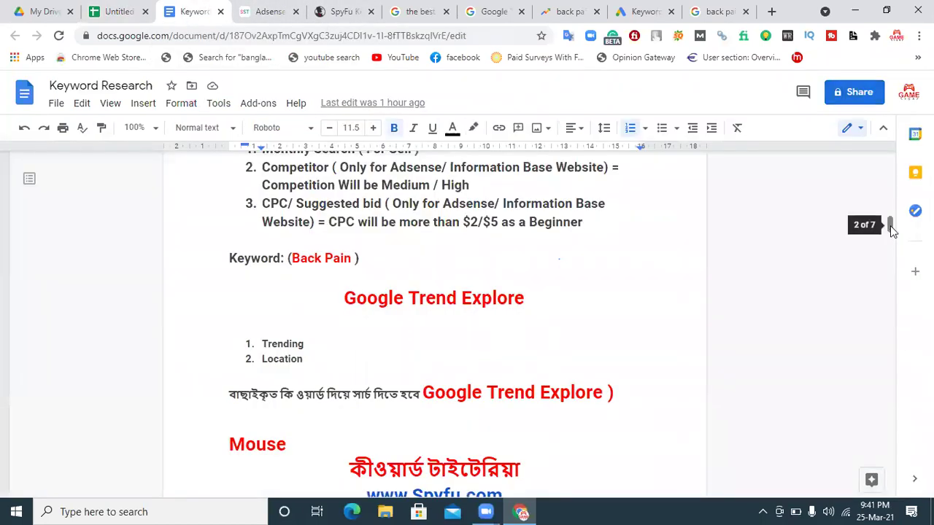
scroll(890, 225, up, 1)
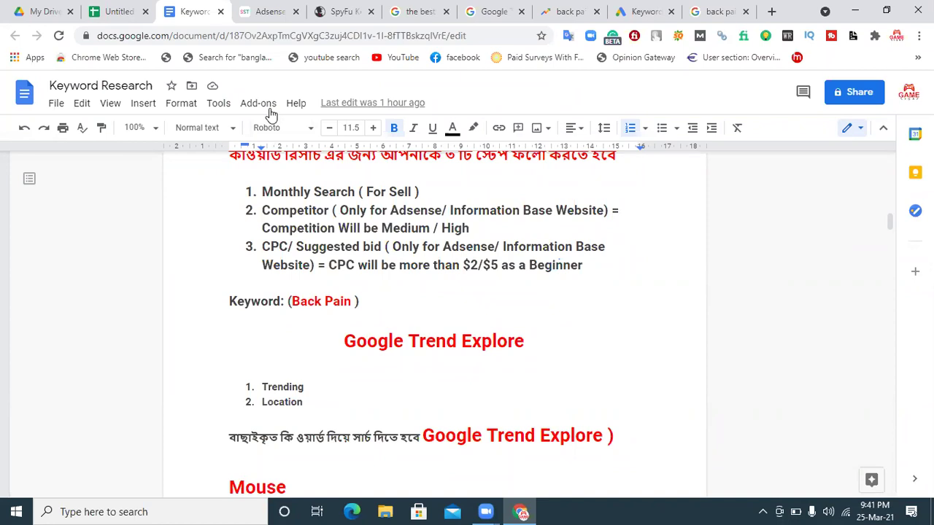
click(491, 15)
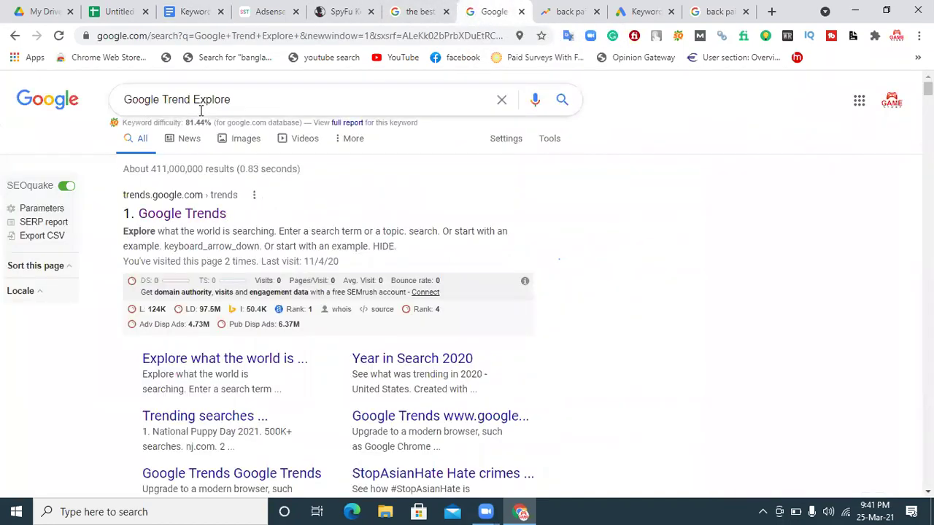
click(187, 13)
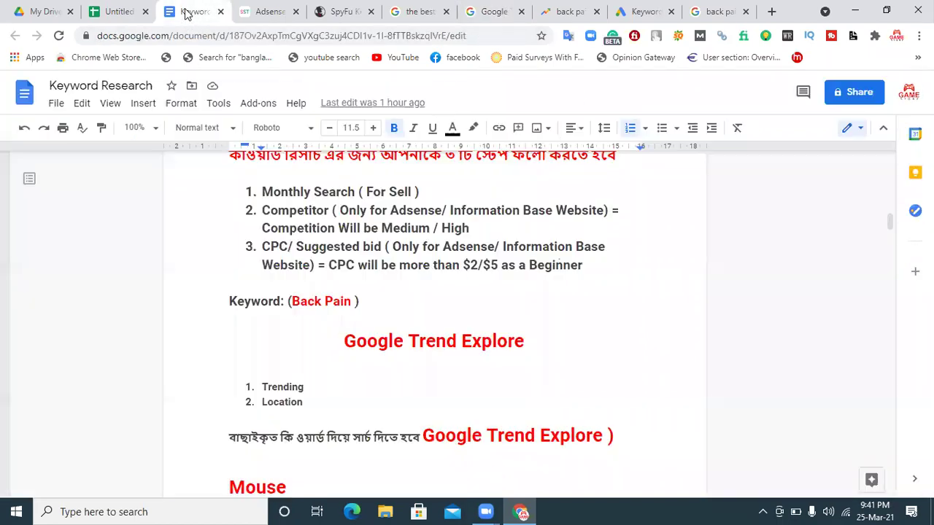
click(124, 11)
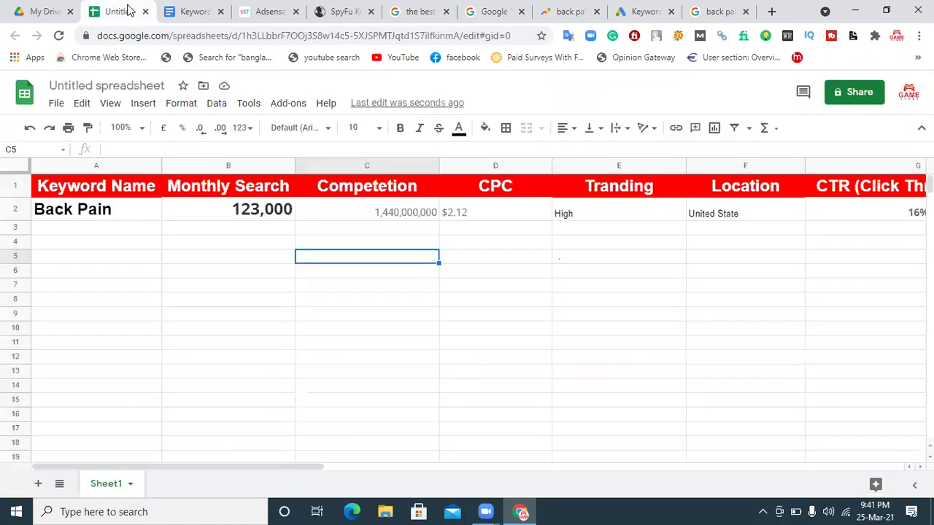
- Replace the Competetion value of the Back Pain row with "High"
click(394, 220)
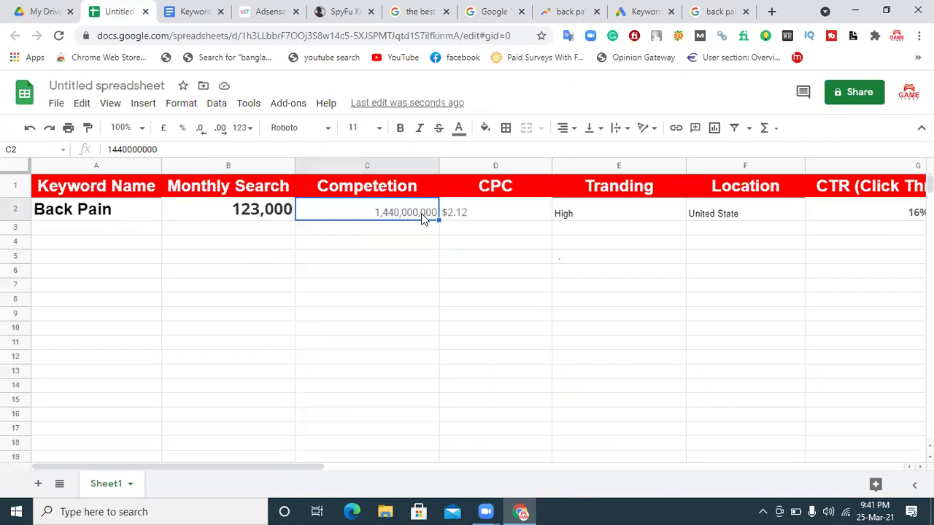
key(Delete)
text(High)
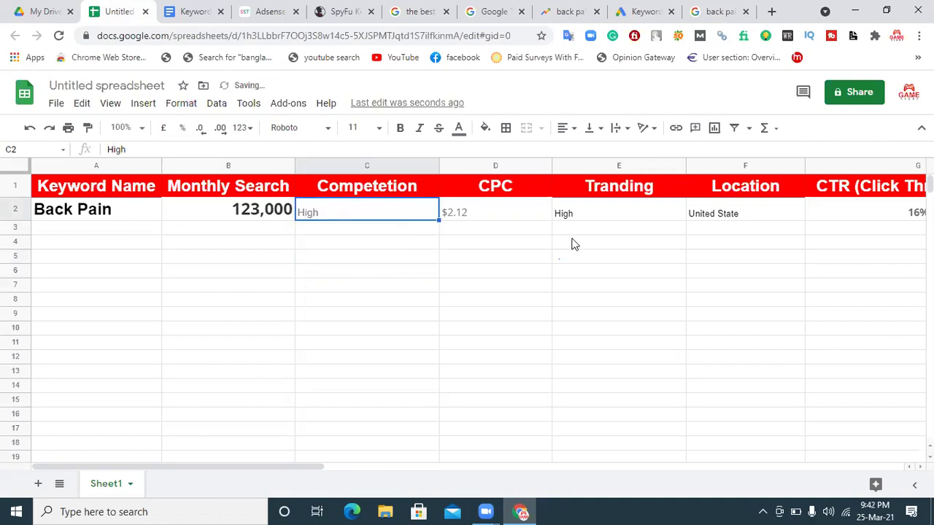
- Check Back Pain's Tranding cell against Google Trends, reviewing interest over time, interest by sub-region, and related topics and queries
click(589, 219)
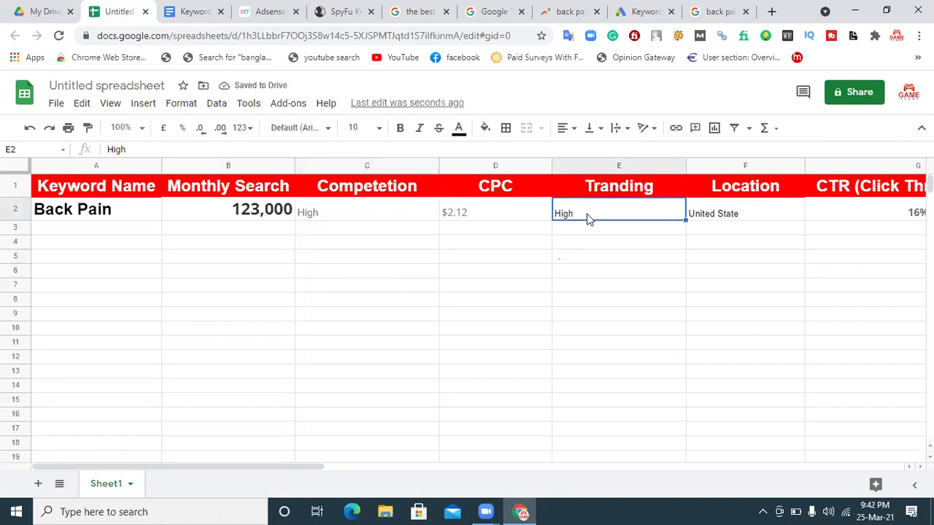
click(548, 13)
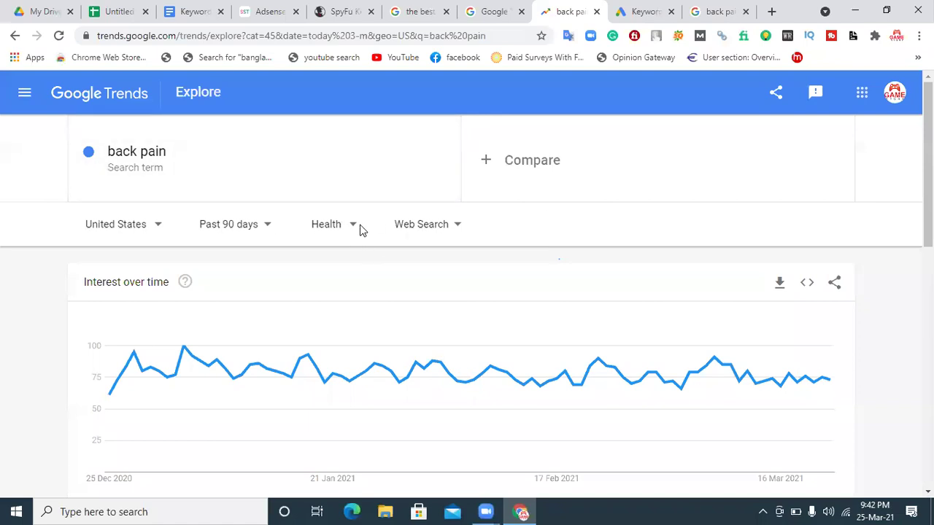
scroll(927, 219, down, 3)
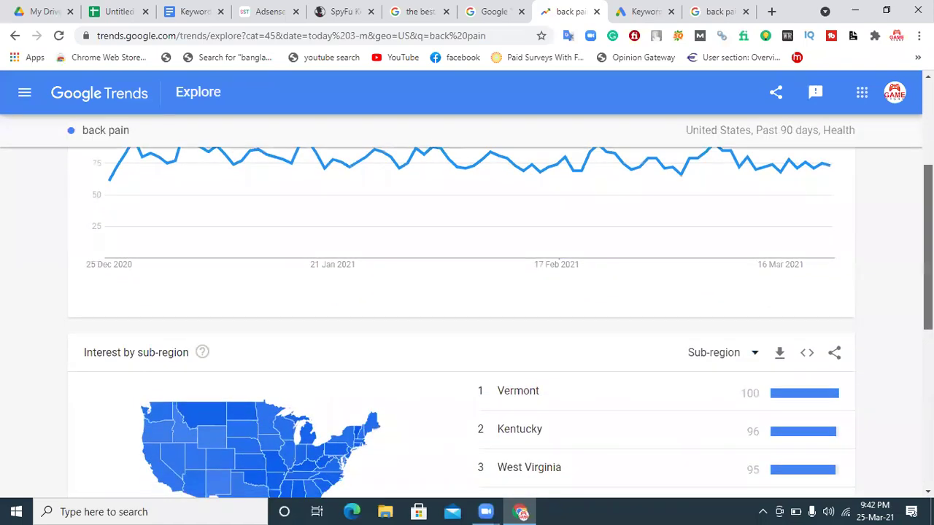
scroll(500, 323, down, 4)
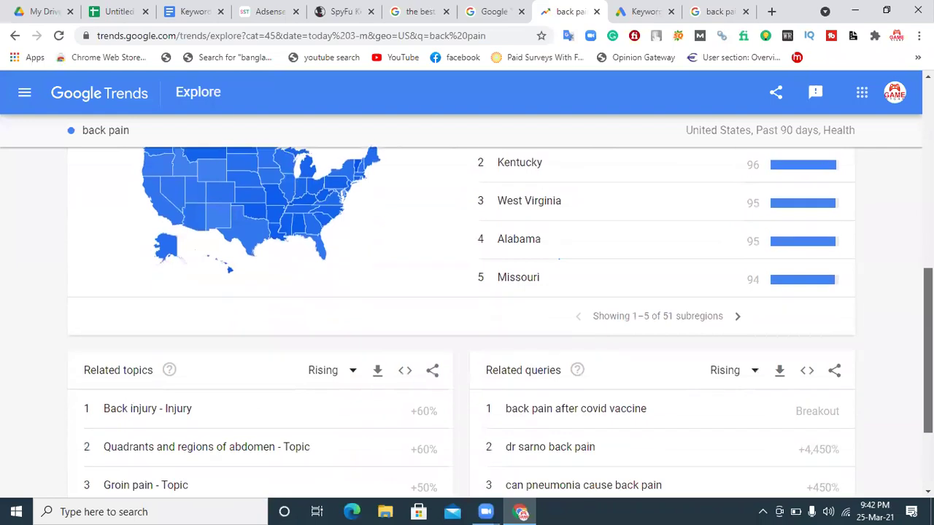
- Finish reviewing back pain's interest charts in Google Trends and browse the daily trending searches for the United States
scroll(907, 433, down, 3)
scroll(909, 377, up, 4)
scroll(500, 323, up, 5)
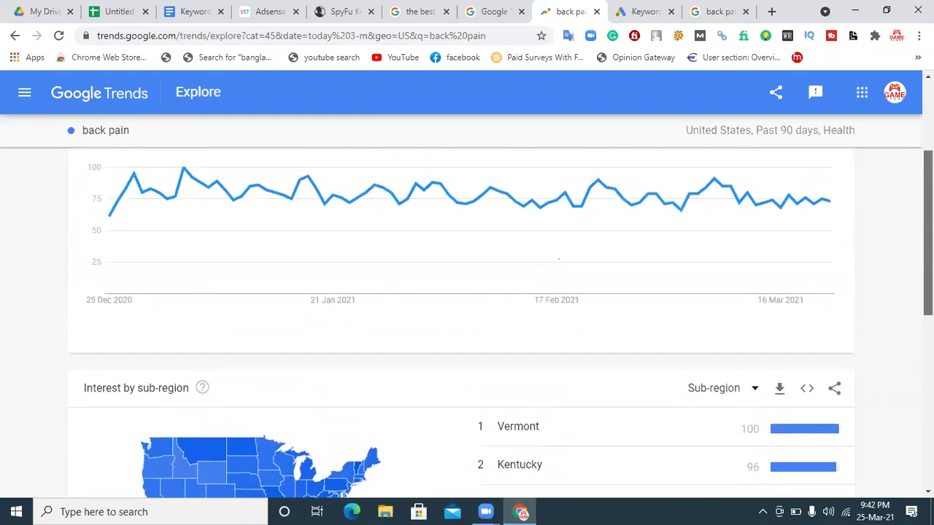
scroll(501, 323, up, 1)
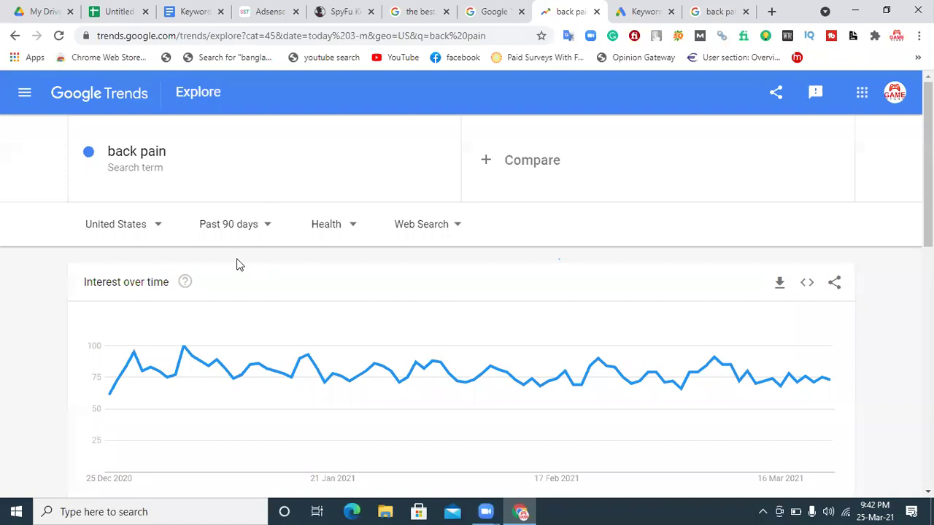
click(24, 92)
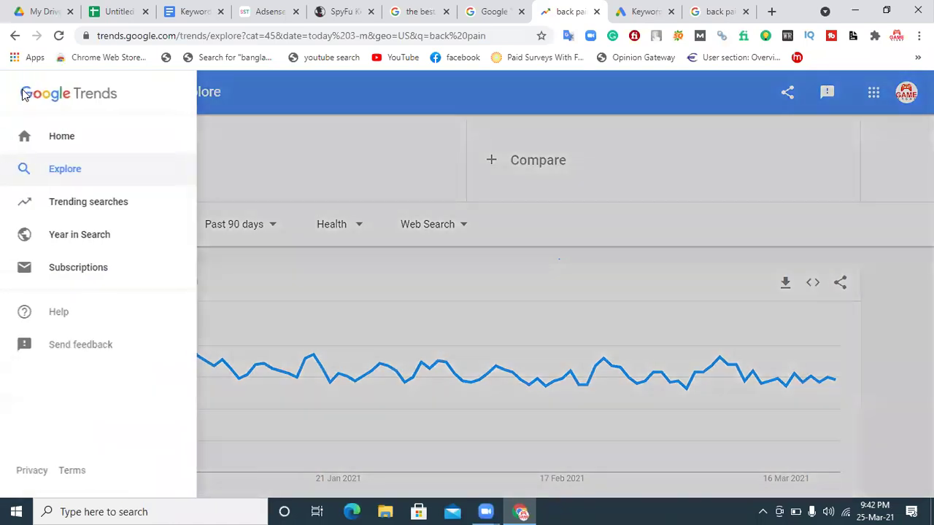
click(96, 204)
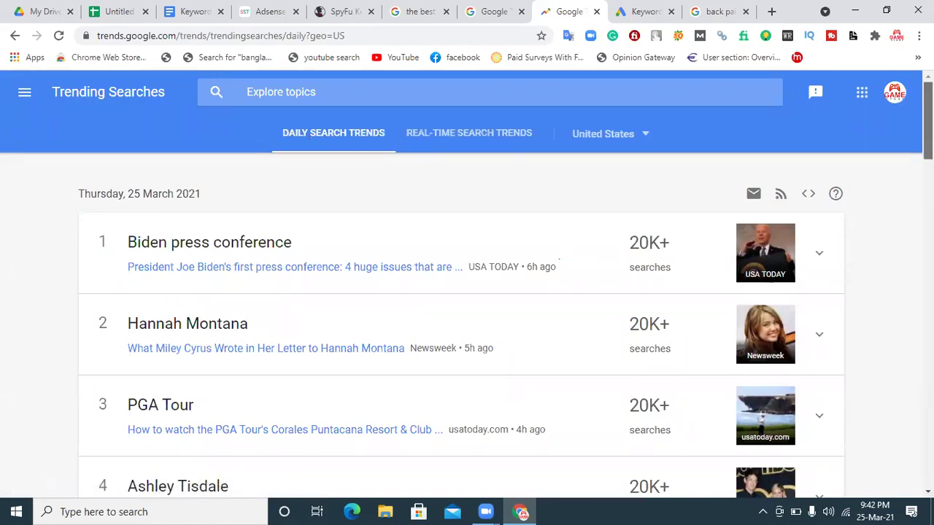
scroll(461, 329, down, 4)
scroll(461, 328, down, 12)
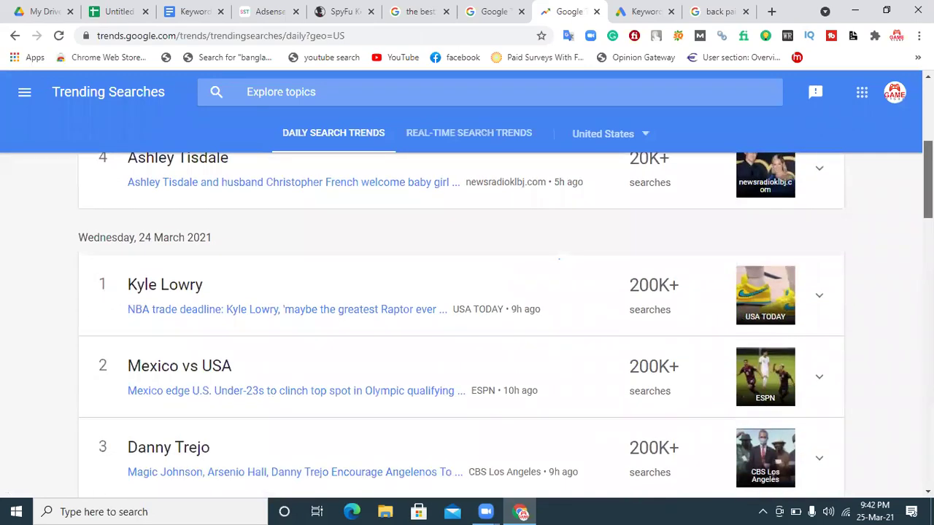
scroll(907, 416, down, 5)
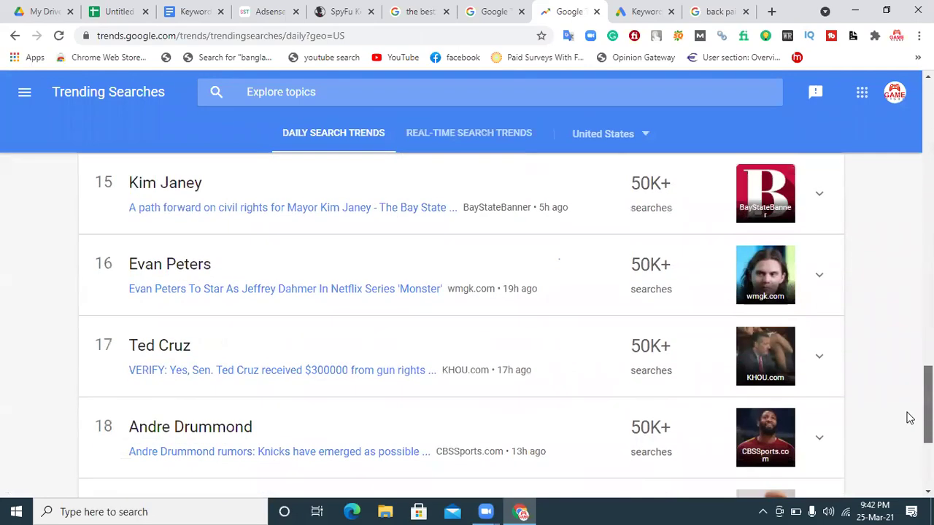
scroll(905, 307, up, 20)
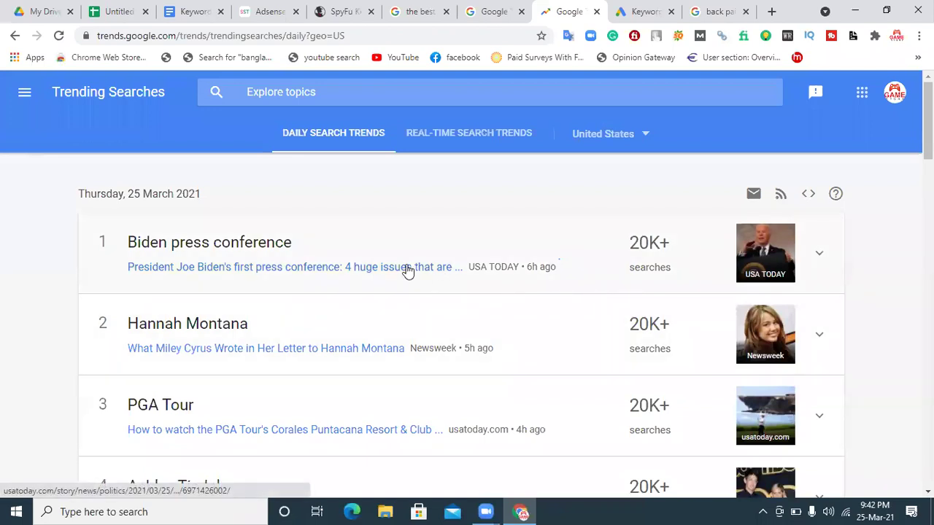
- Return to the Google Trends home page and explore the search term "back pain"
click(24, 91)
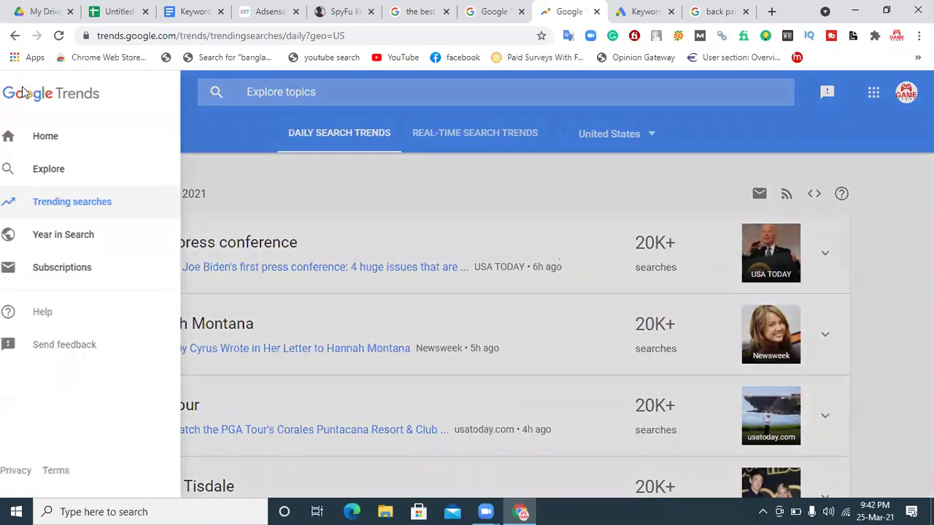
click(108, 150)
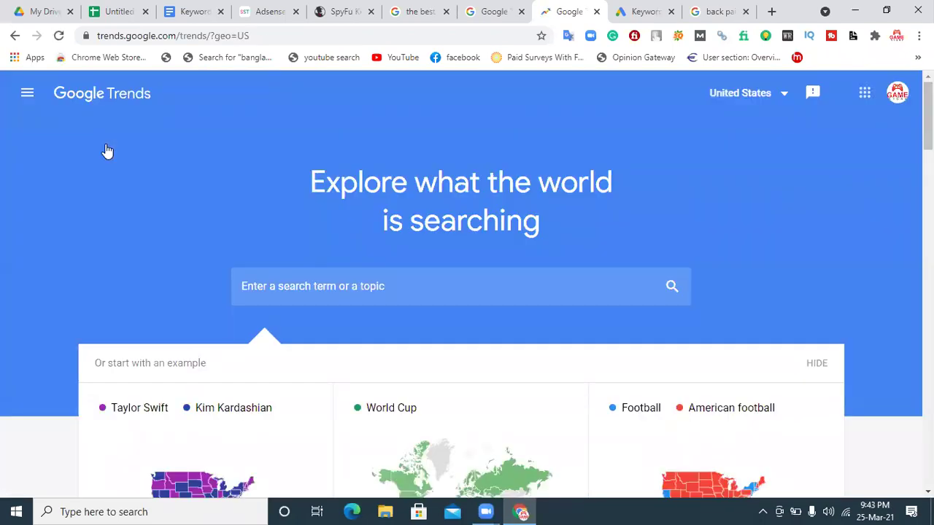
scroll(598, 252, down, 1)
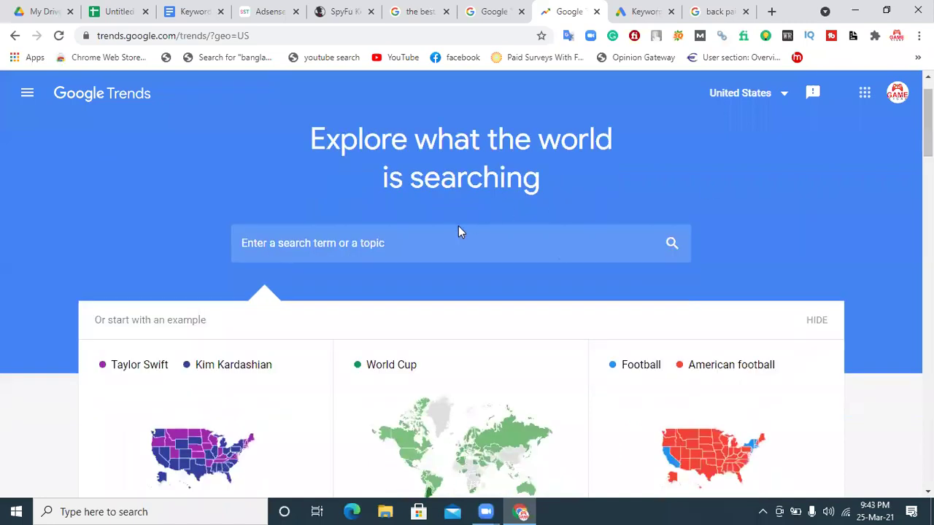
click(435, 237)
text(back p)
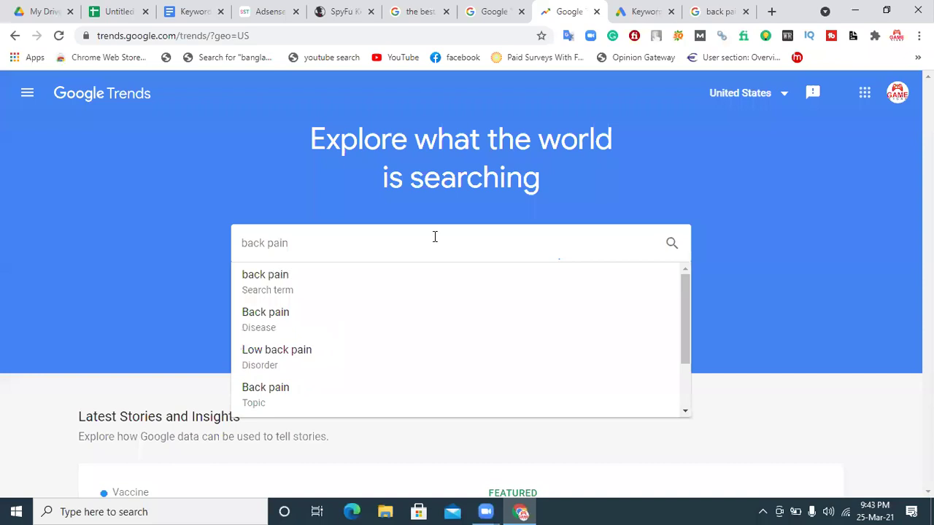
text(ain)
key(Return)
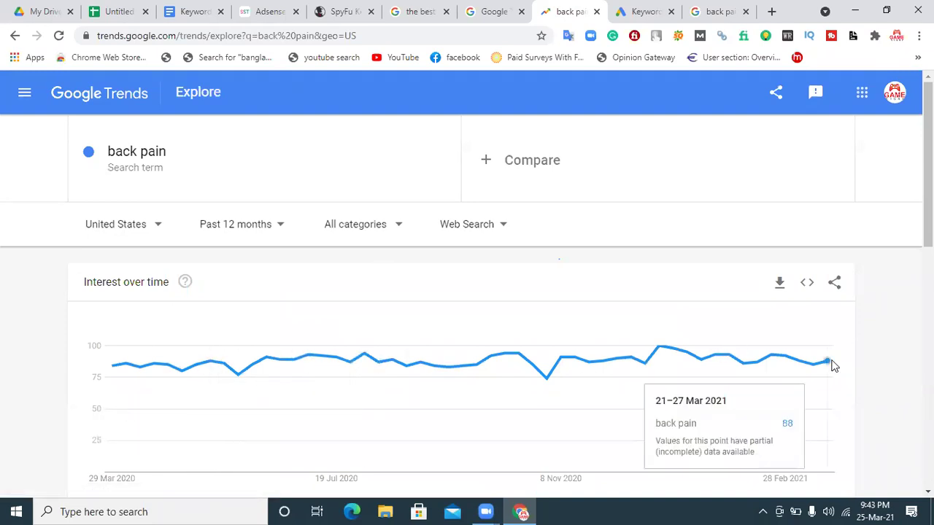
- Compare Back Pain's Tranding cell in the spreadsheet with the keyword's interest over time for the past 12 months in Google Trends
click(357, 7)
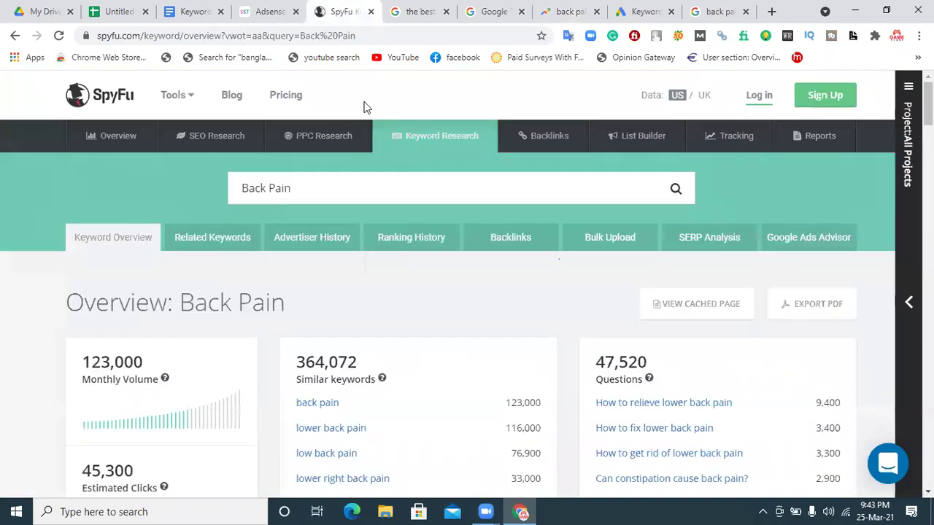
click(192, 11)
click(124, 12)
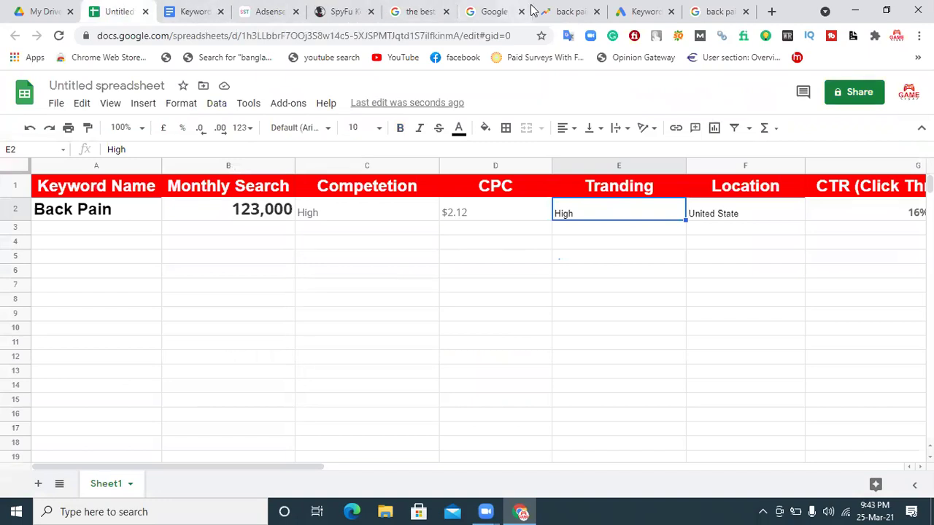
click(573, 11)
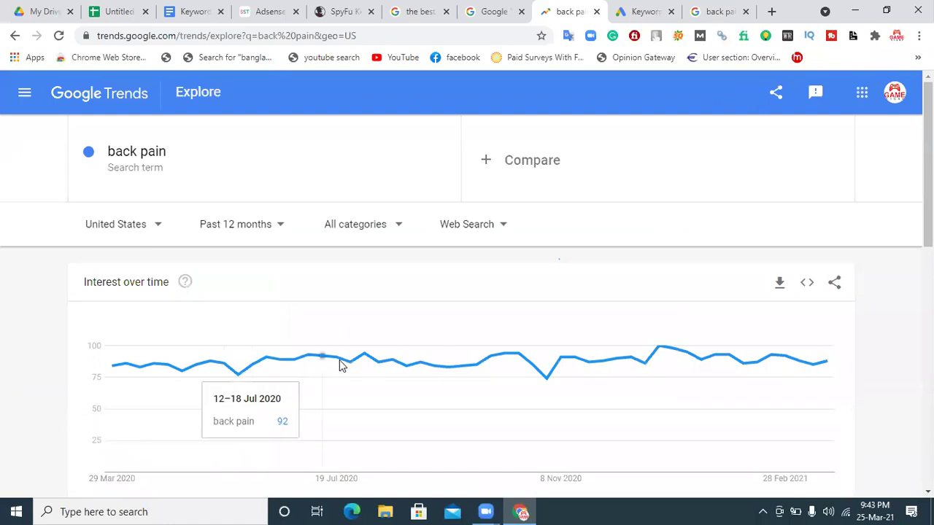
scroll(832, 227, down, 2)
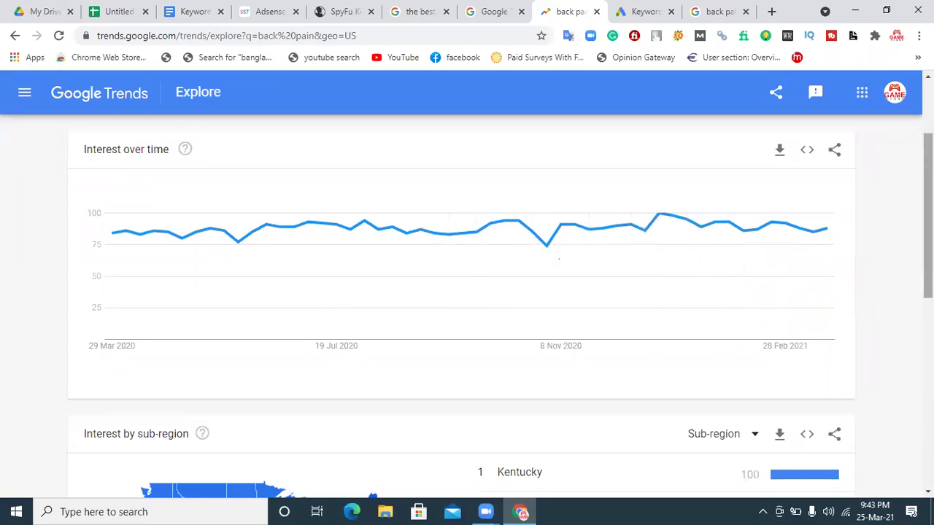
scroll(241, 168, up, 2)
click(24, 93)
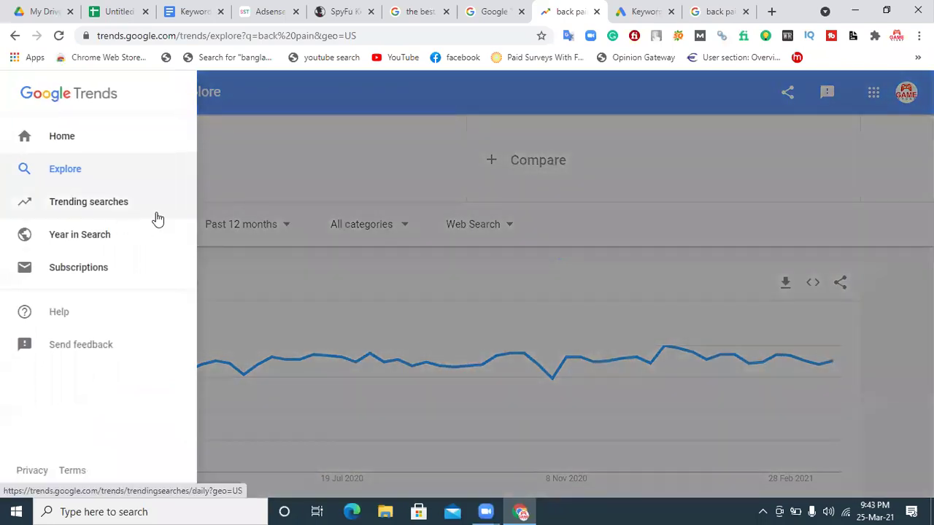
click(399, 132)
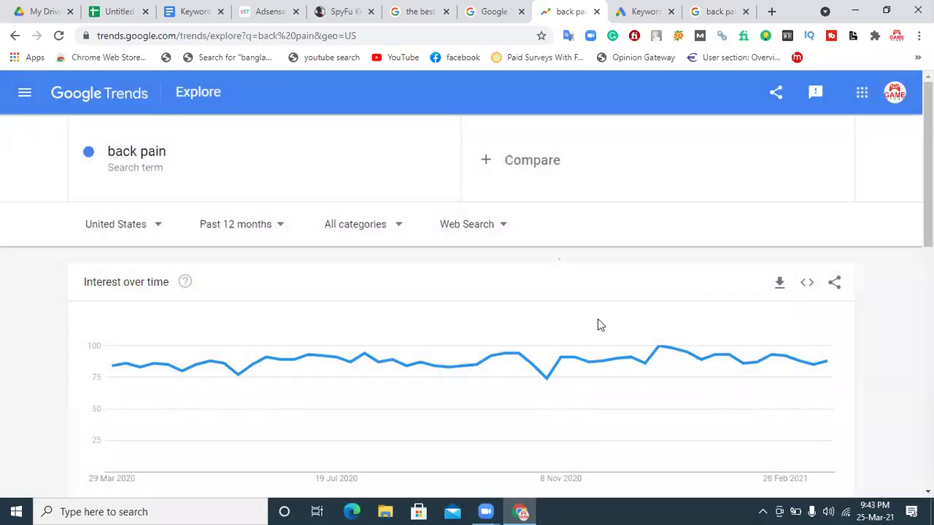
mouse_move(817, 363)
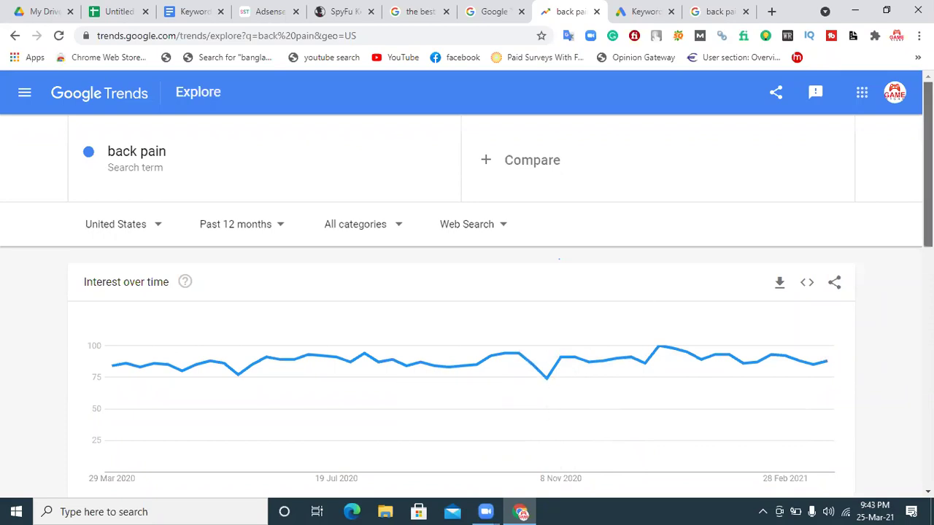
- Check the Trending and Location points in the Keyword Research document and review the remaining columns of the Back Pain row in the spreadsheet
click(186, 9)
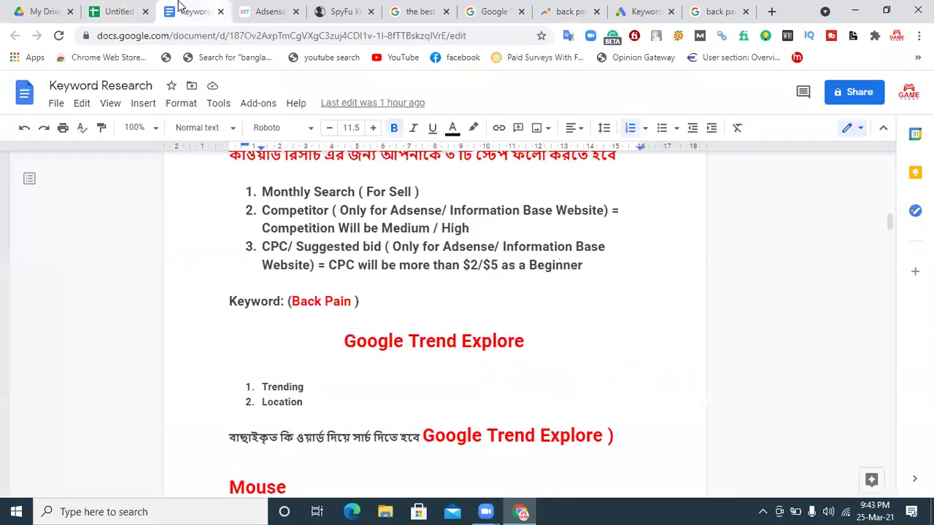
click(106, 8)
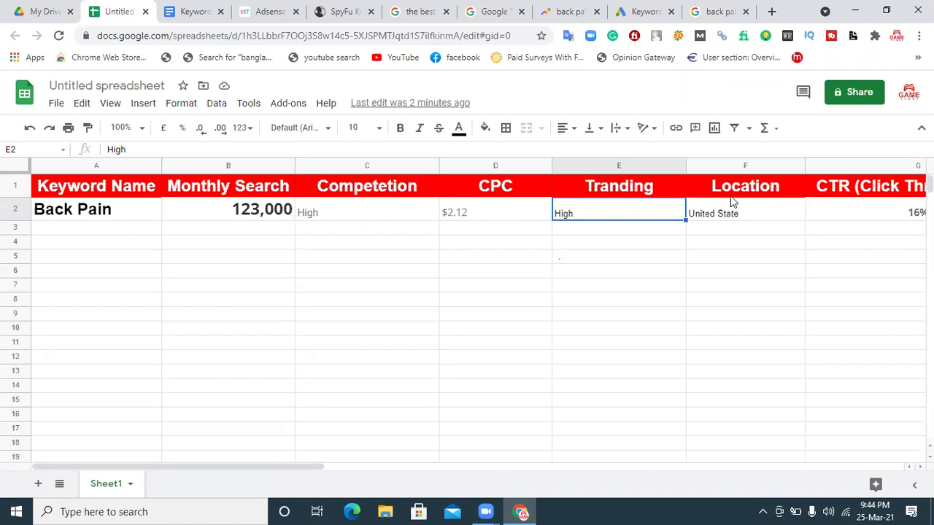
drag(302, 471, 428, 459)
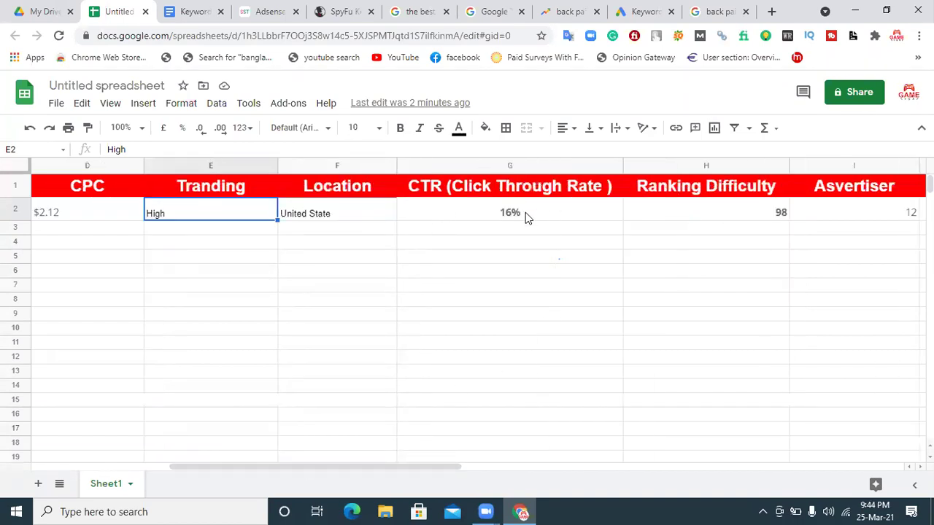
drag(452, 471, 570, 456)
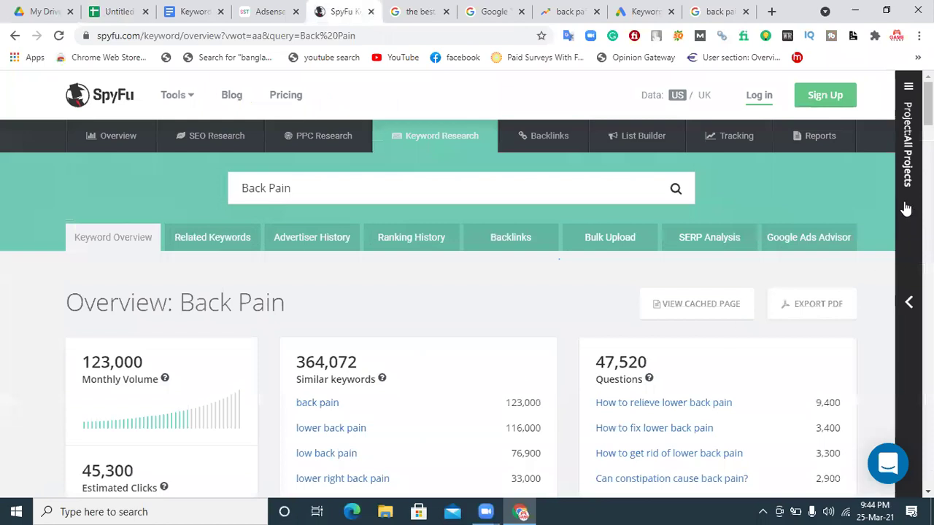
- Examine Back Pain's paid clicks, difficulty, cost per click, advertisers and homepages in the SpyFu keyword overview
scroll(928, 102, down, 5)
scroll(467, 285, up, 1)
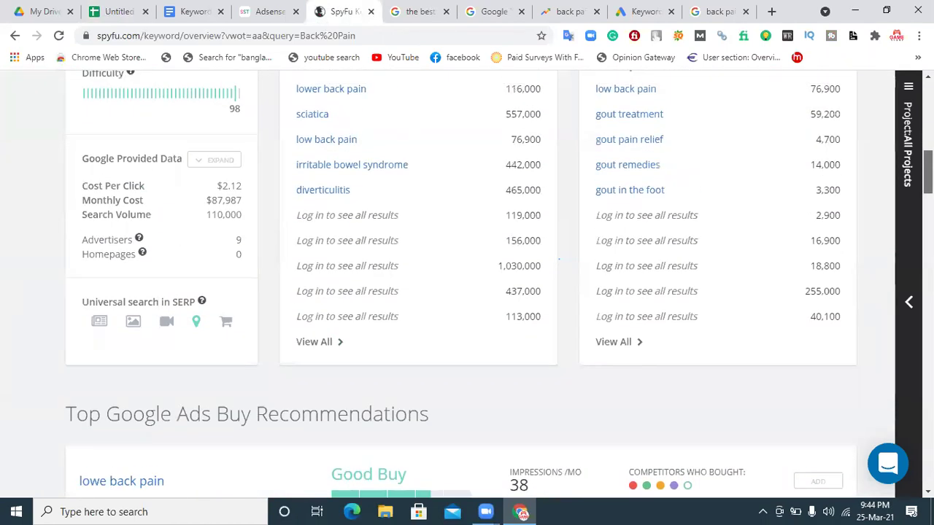
scroll(467, 285, down, 3)
scroll(467, 285, up, 3)
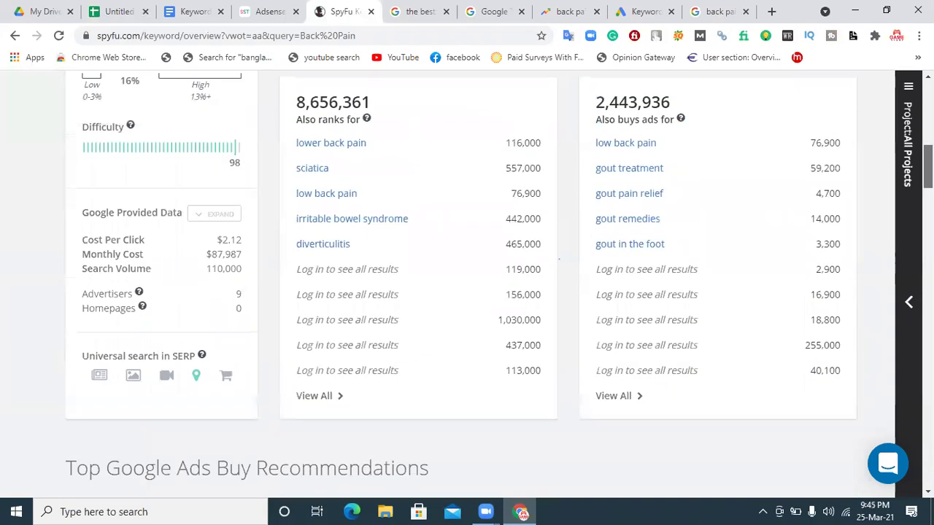
scroll(467, 285, up, 1)
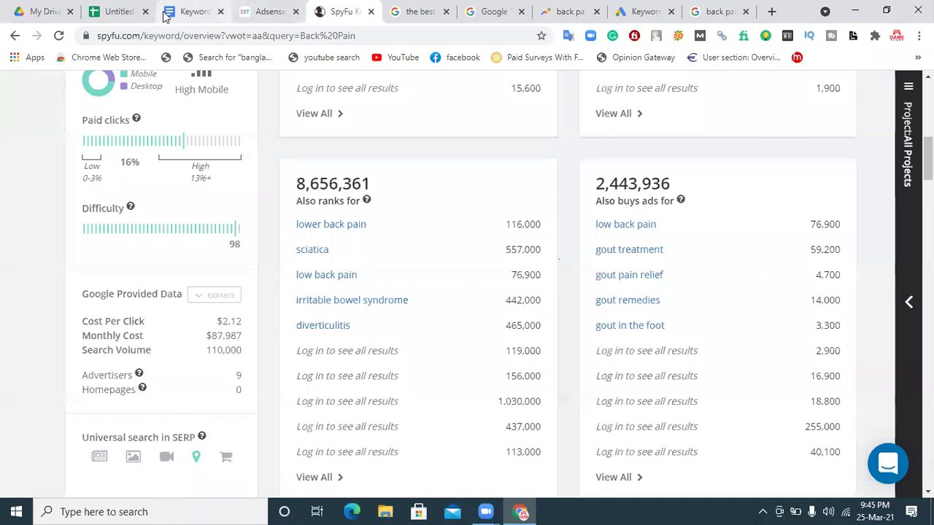
- Calculate the AdSense earnings in the AdSense calculator from the page impressions, CTR and cost per click already filled in
click(259, 10)
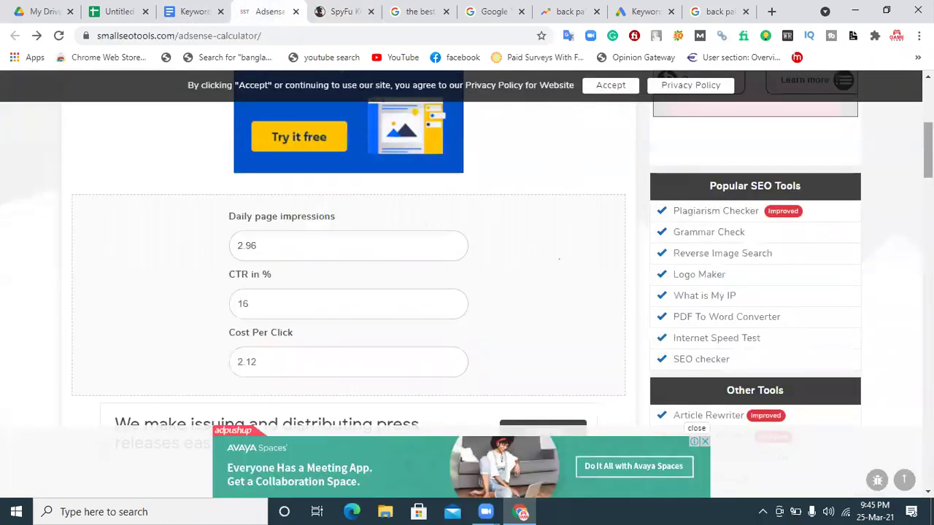
scroll(467, 285, up, 3)
scroll(305, 329, down, 6)
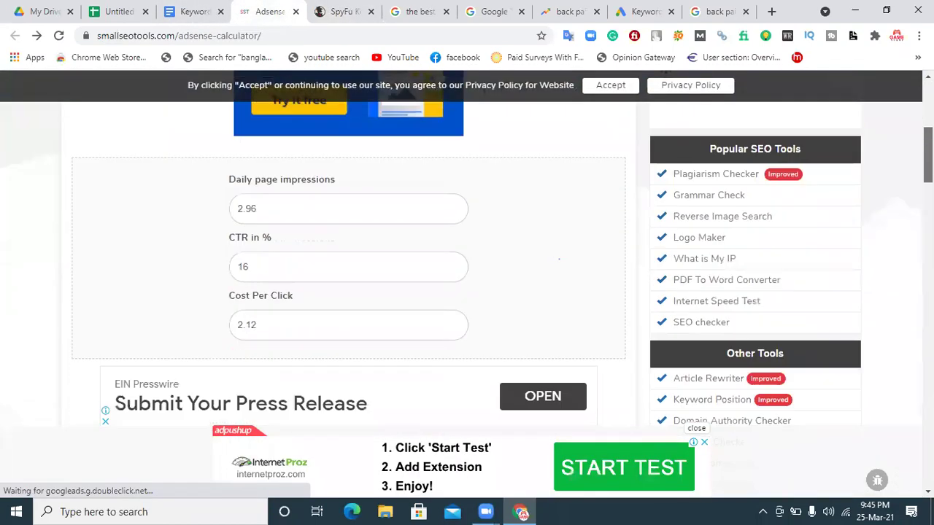
click(322, 340)
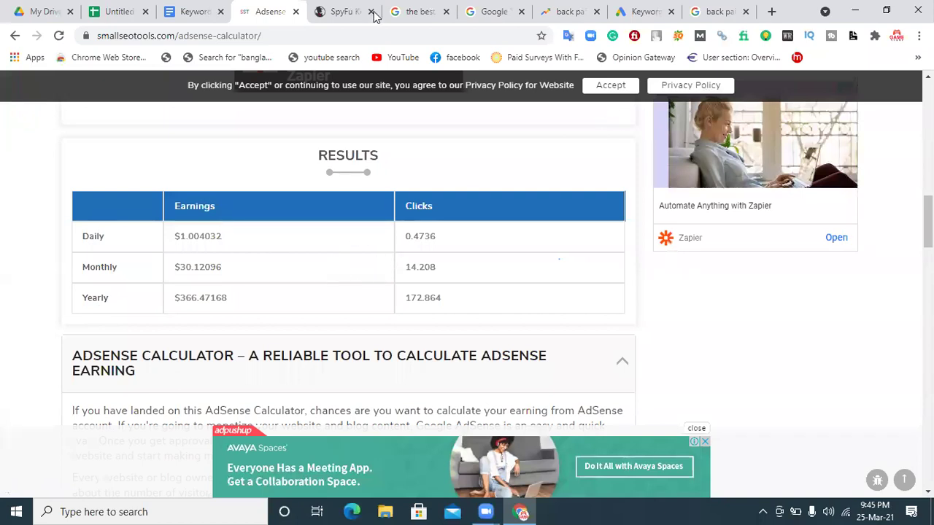
- Recheck the keyword criteria in the Keyword Research document and review the Back Pain row in the spreadsheet back to its first column
click(188, 12)
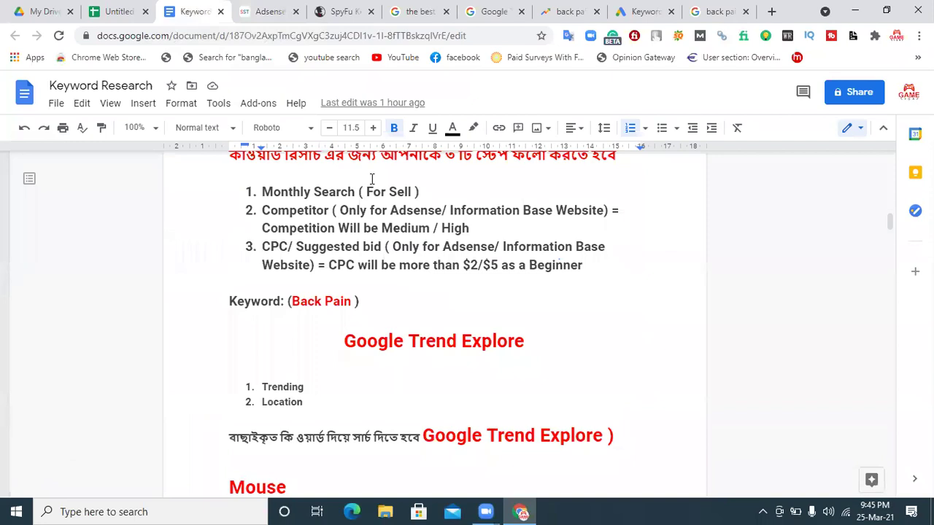
drag(890, 217, 890, 188)
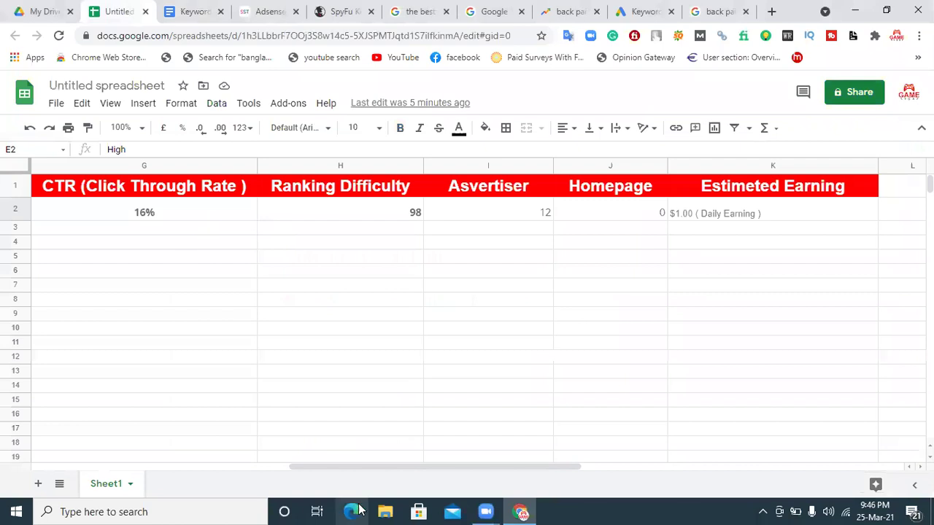
drag(365, 469, 202, 407)
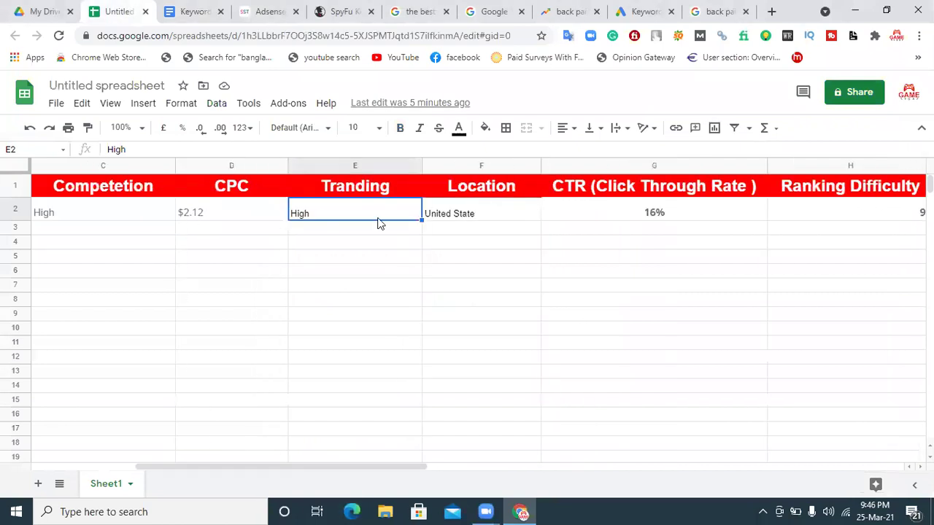
drag(287, 469, 188, 459)
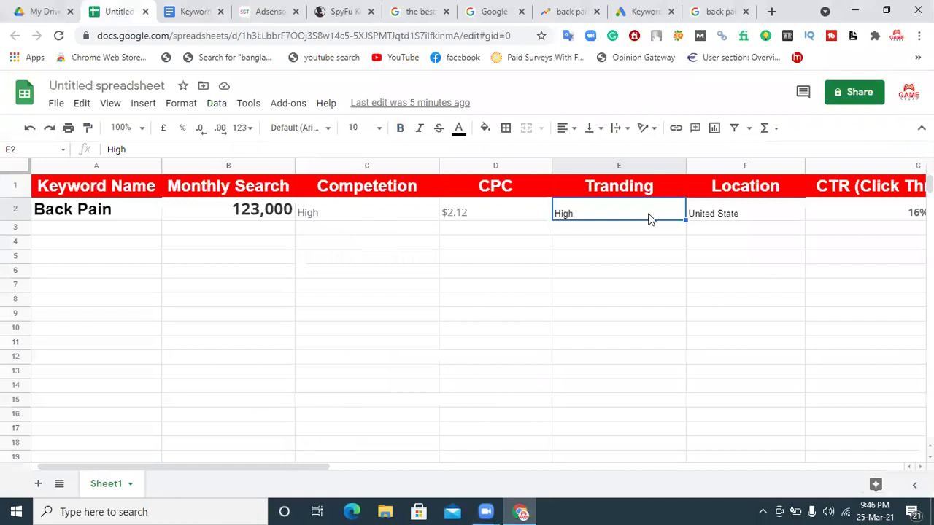
- Replace the Tranding value of the Back Pain row with "Good"
double_click(599, 215)
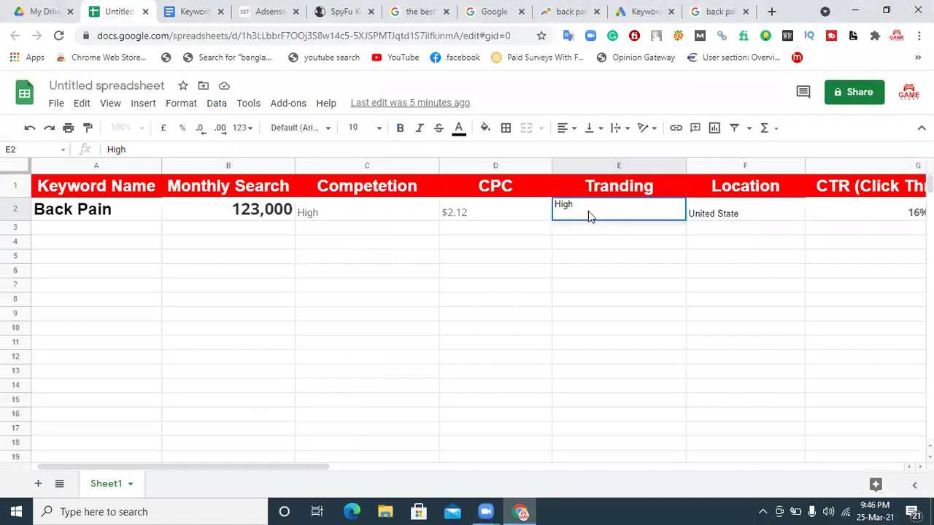
key(BackSpace)
key(BackSpace)
key(BackSpace)
text(G)
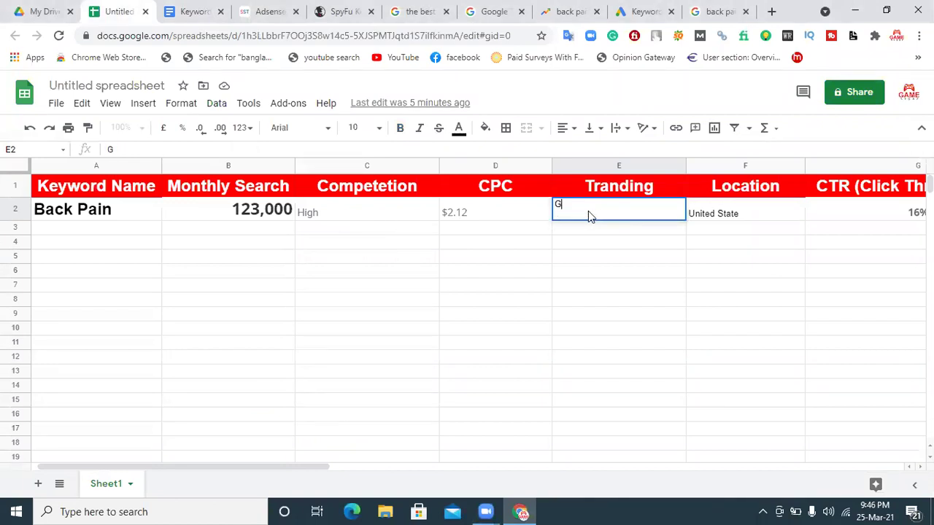
text(ood)
click(603, 229)
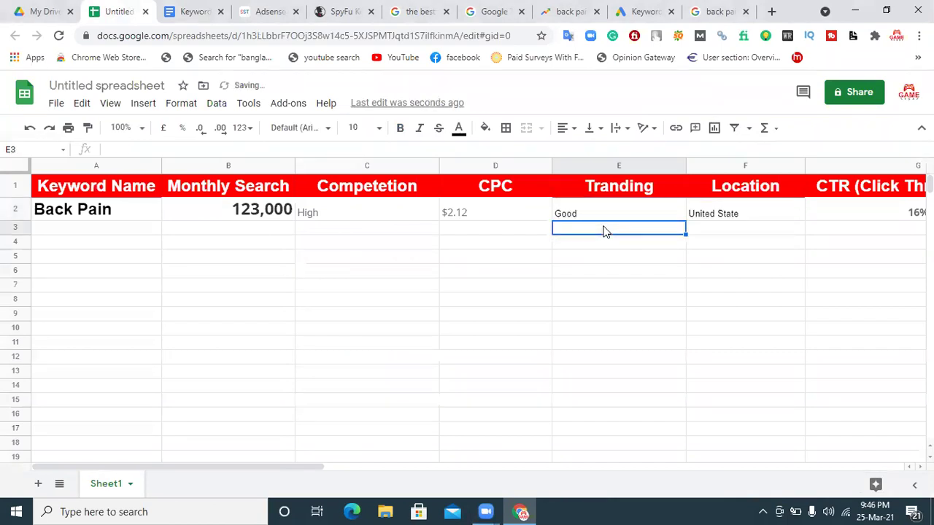